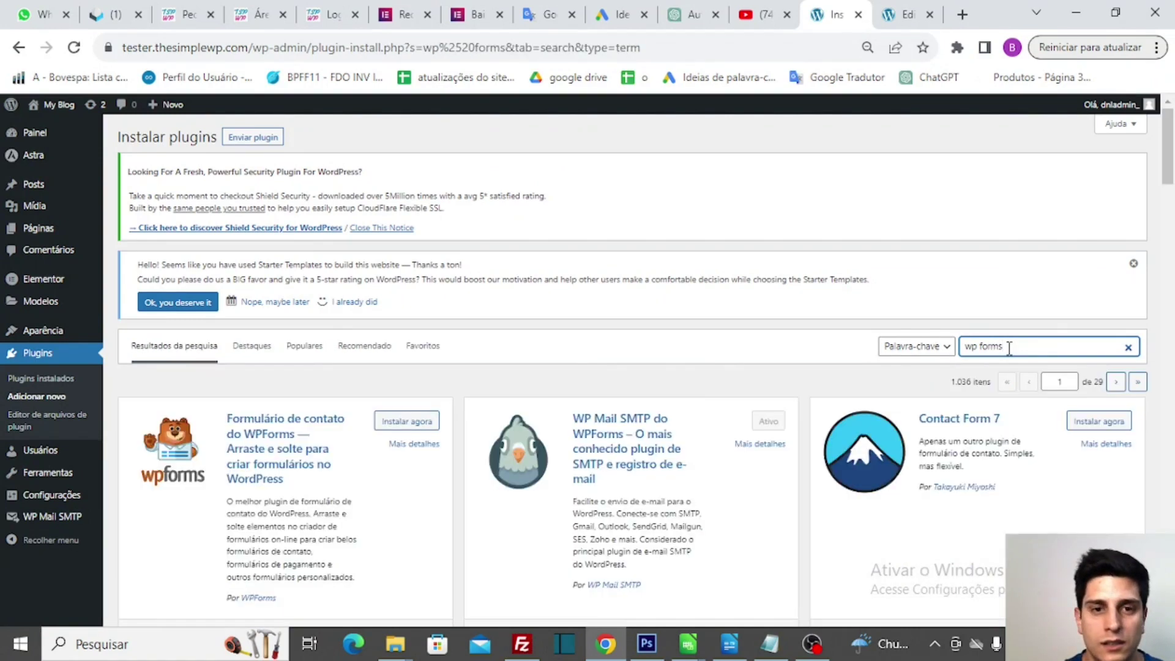
- Install the WPForms contact form plugin from the 'wp forms' search results
{"action": "left_click", "coordinate": [414, 427]}
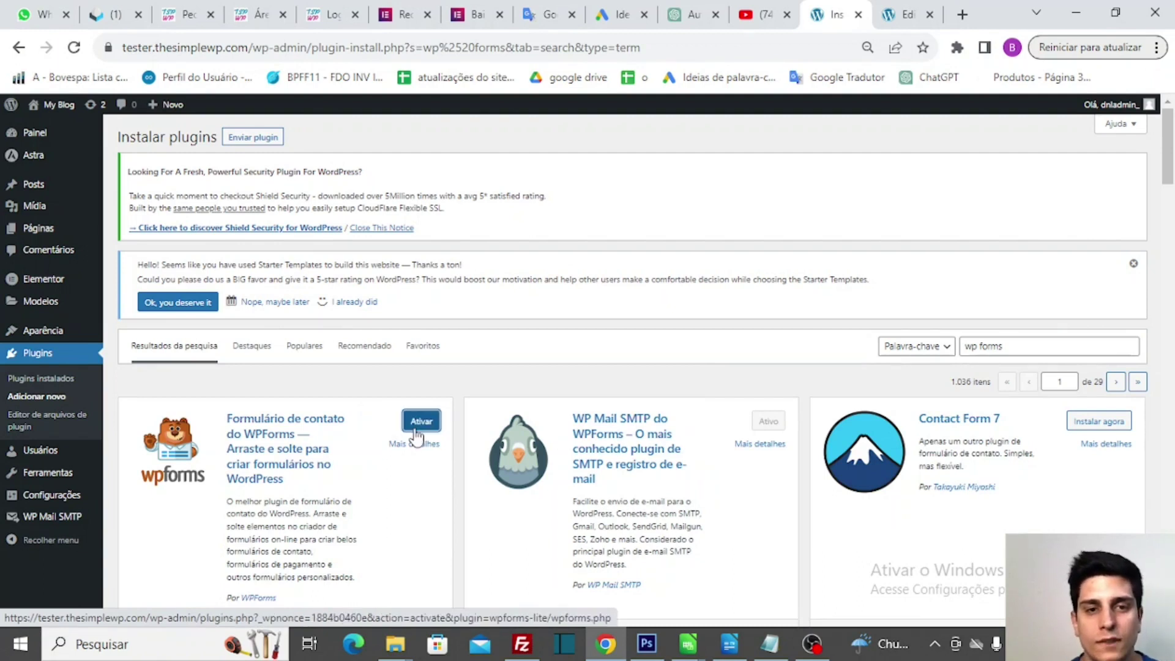
- Activate the WPForms plugin so its welcome page and admin menu section appear
{"action": "left_click", "coordinate": [416, 427]}
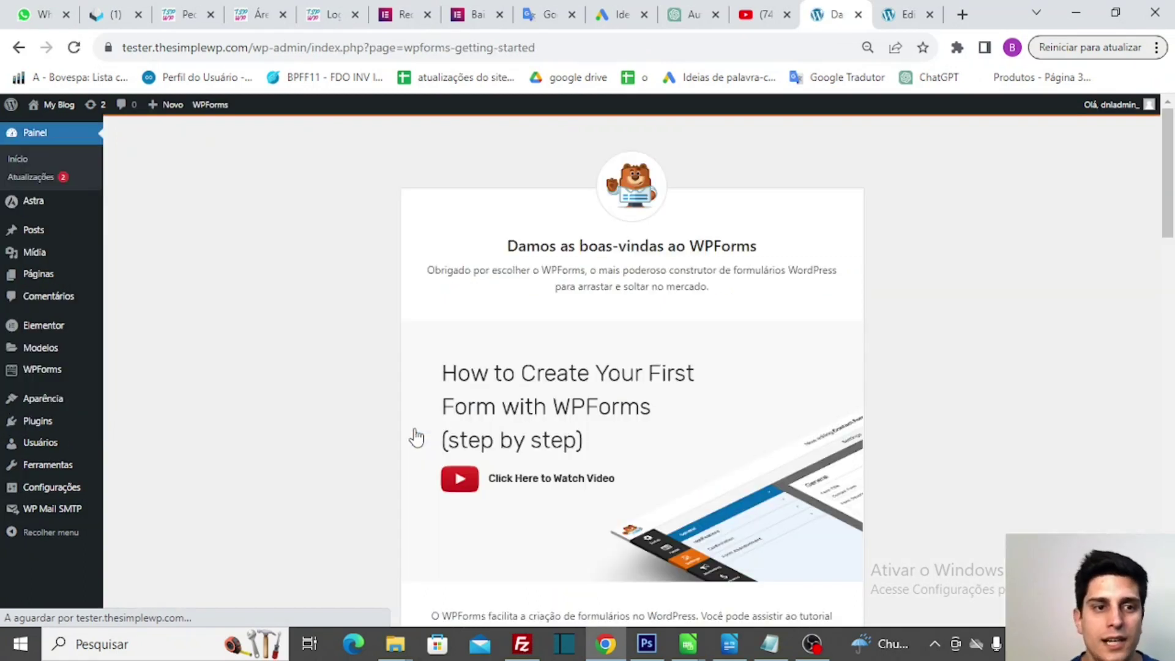
{"action": "mouse_move", "coordinate": [34, 377]}
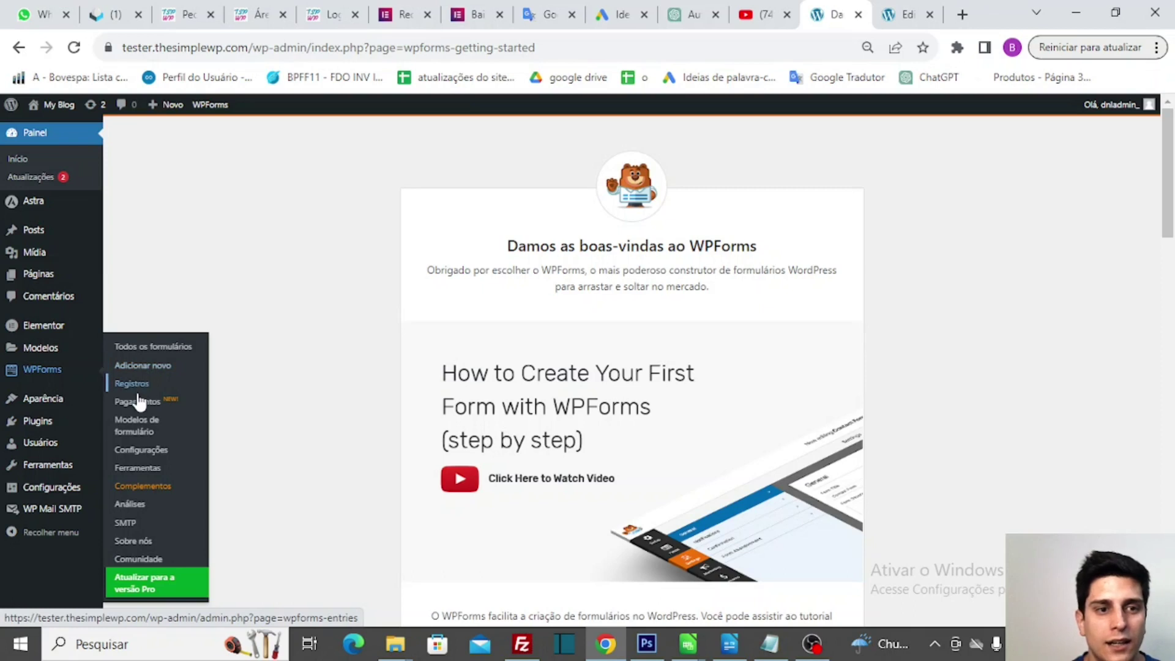
- Open the WPForms Modelos de formulário gallery and browse the blank, simple contact and RSVP templates
{"action": "left_click", "coordinate": [137, 432]}
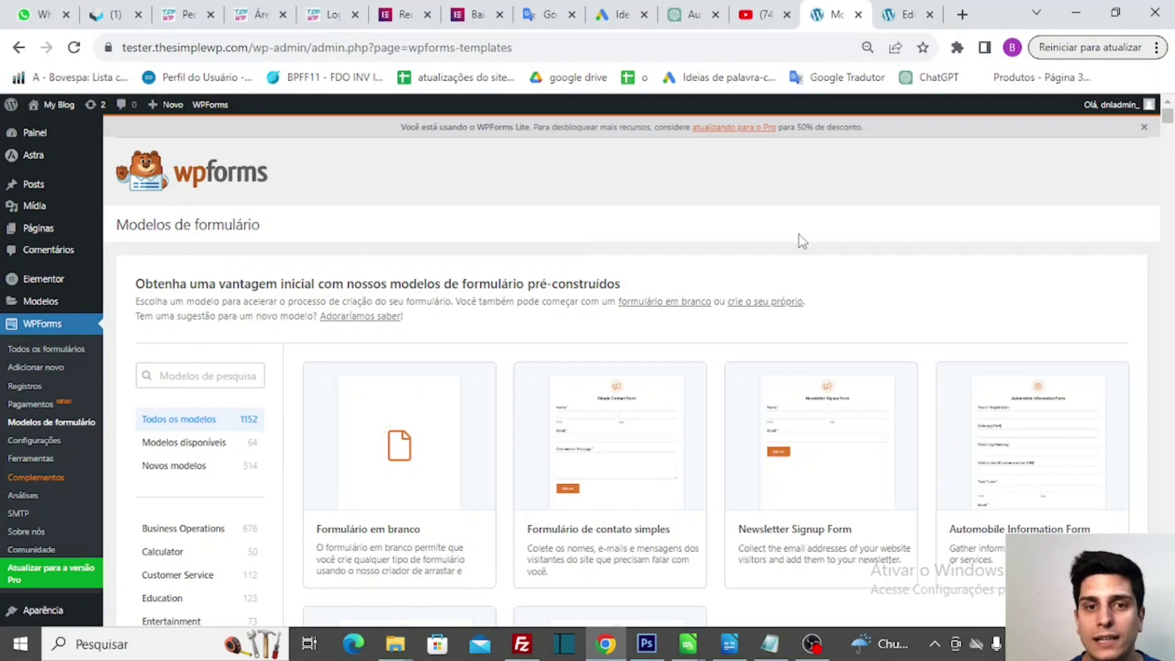
{"action": "scroll", "coordinate": [801, 238], "scroll_direction": "down", "scroll_amount": 2}
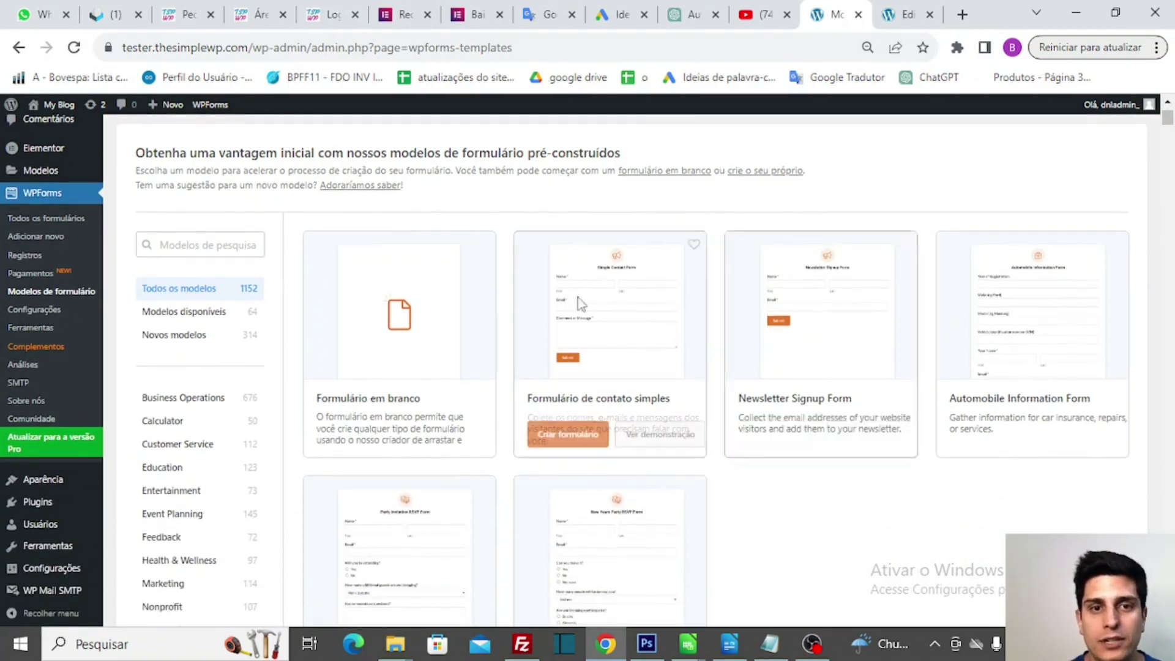
{"action": "mouse_move", "coordinate": [475, 310]}
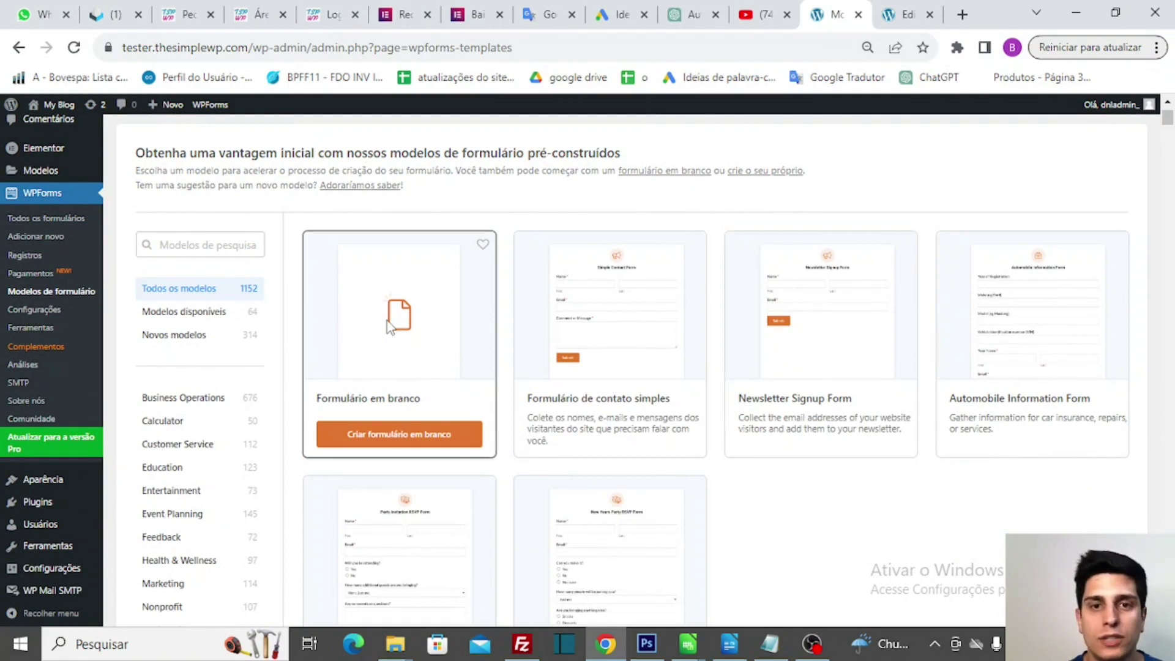
{"action": "mouse_move", "coordinate": [557, 305]}
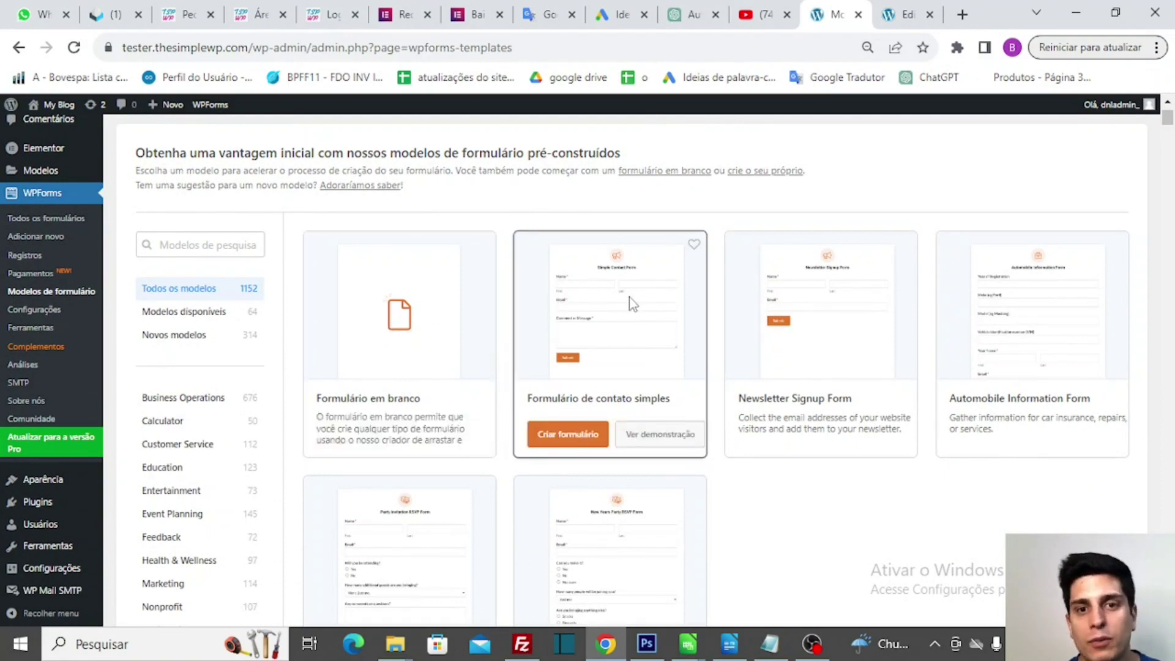
{"action": "scroll", "coordinate": [633, 304], "scroll_direction": "down", "scroll_amount": 1}
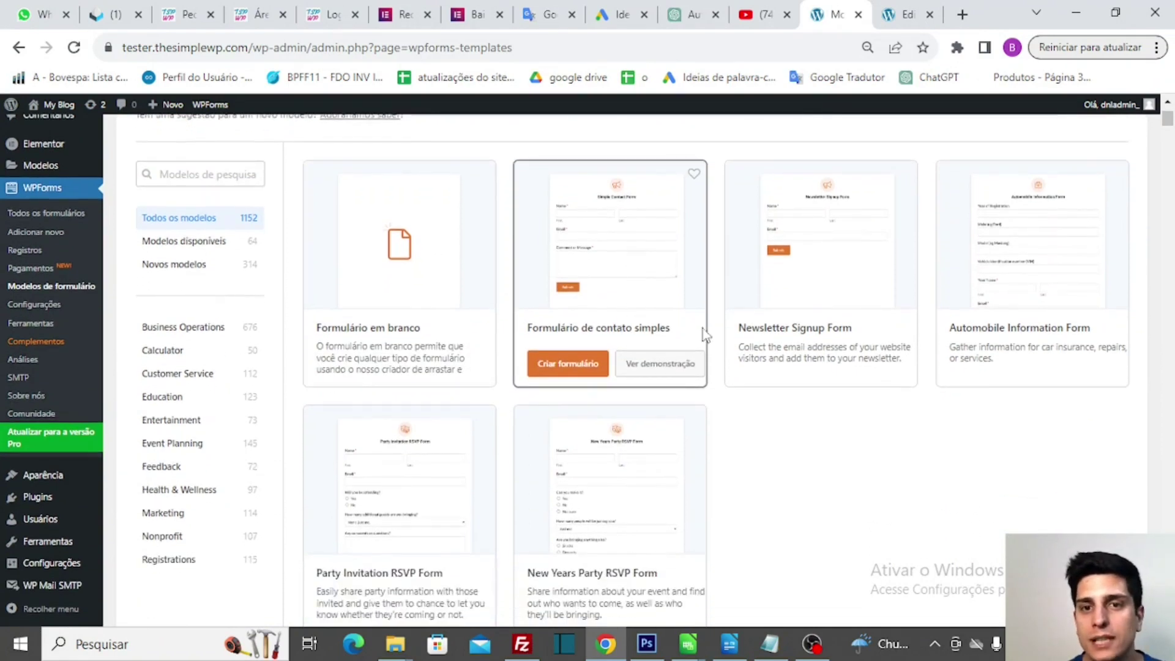
{"action": "mouse_move", "coordinate": [986, 343]}
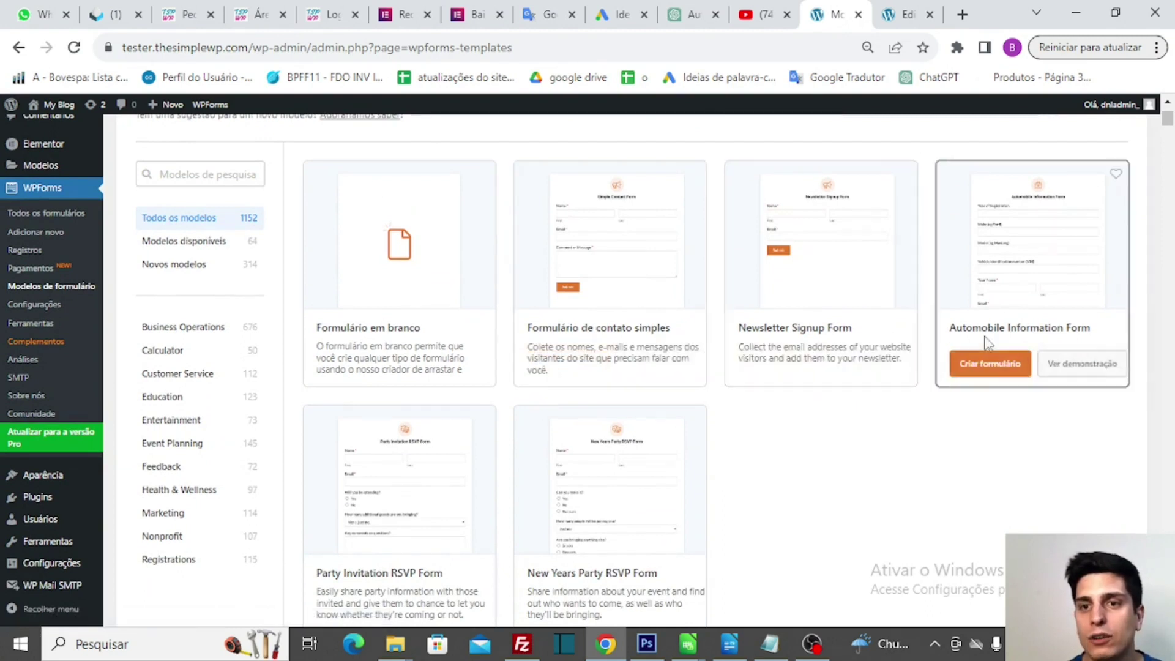
{"action": "mouse_move", "coordinate": [793, 311]}
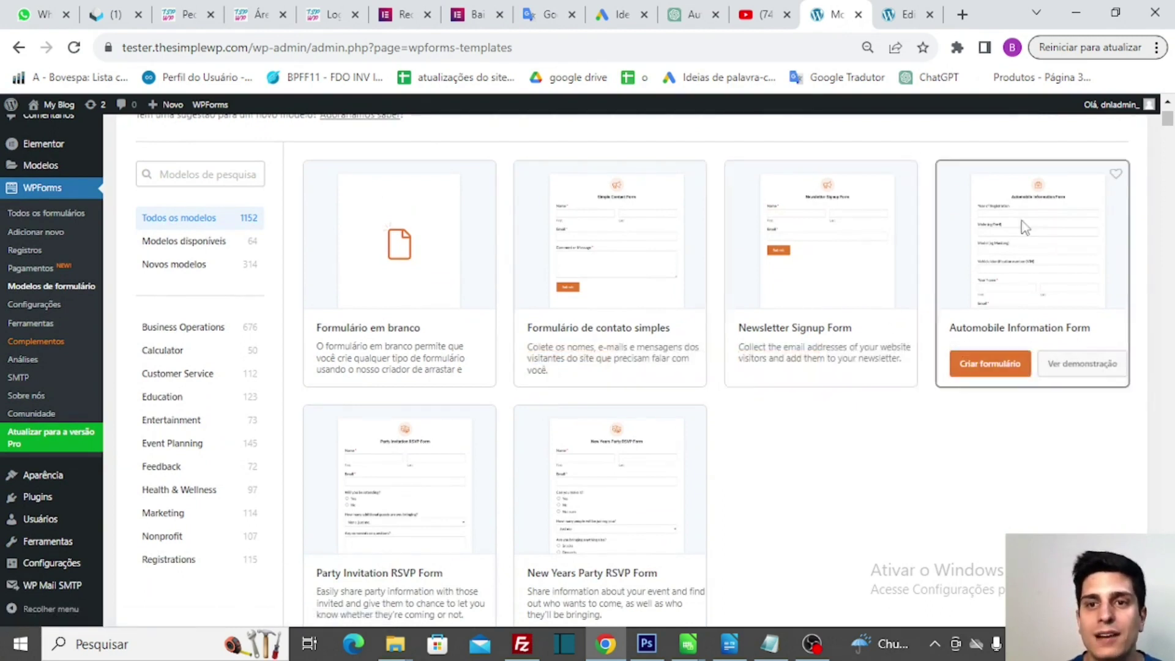
{"action": "mouse_move", "coordinate": [671, 501]}
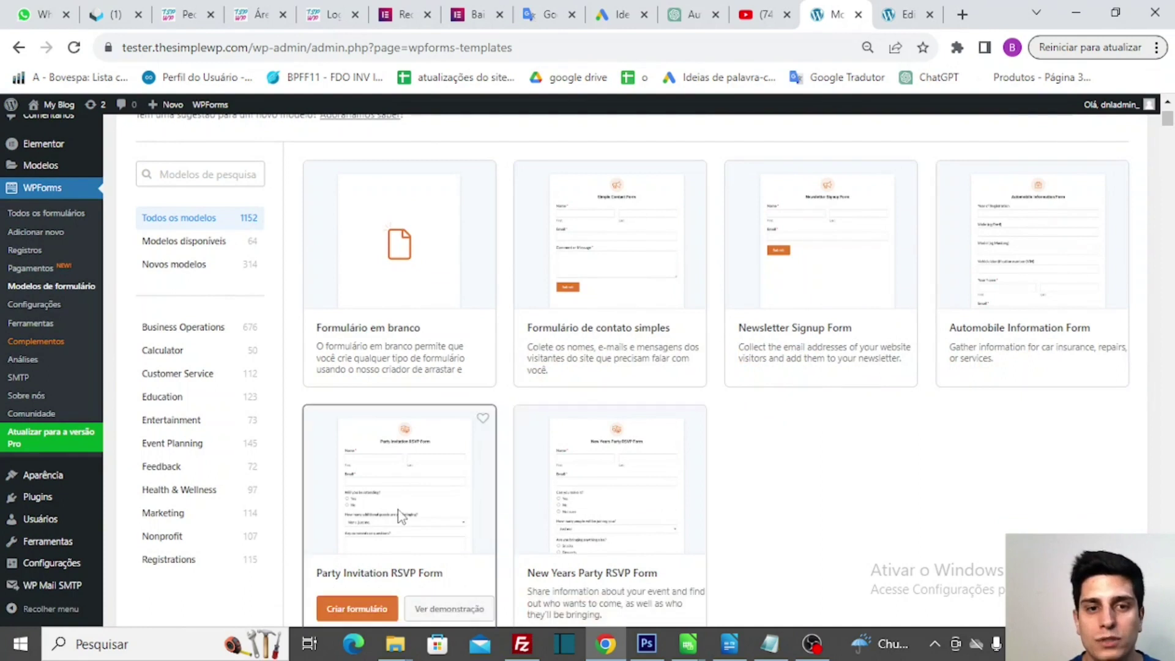
{"action": "mouse_move", "coordinate": [813, 239]}
{"action": "scroll", "coordinate": [812, 240], "scroll_direction": "down", "scroll_amount": 3}
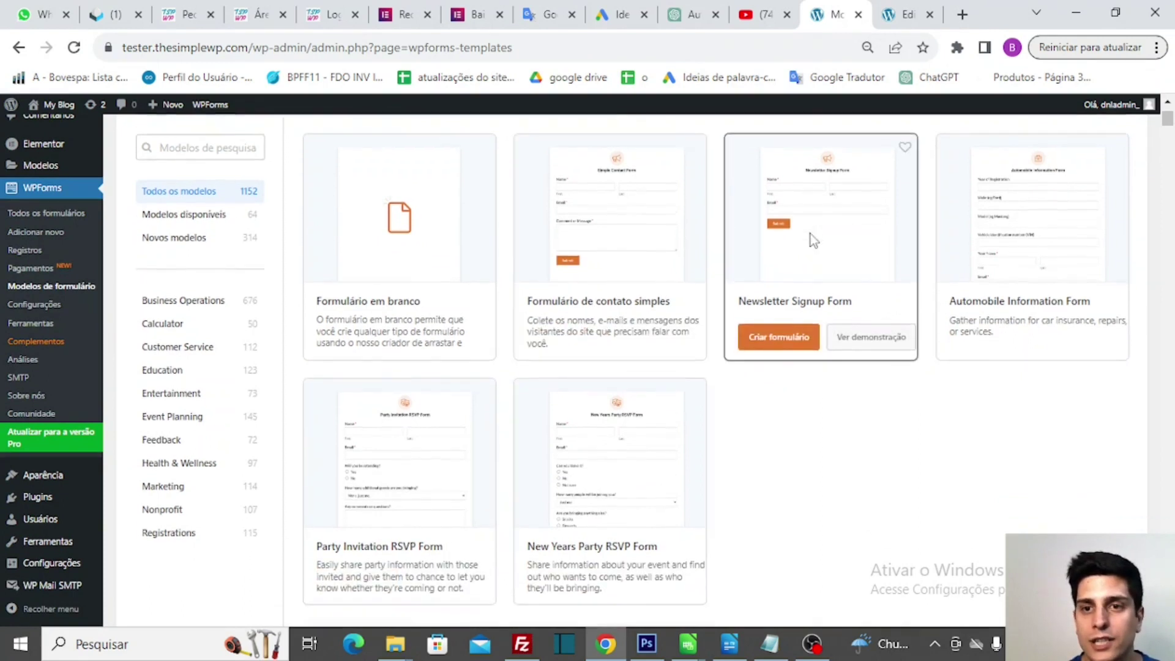
{"action": "scroll", "coordinate": [810, 244], "scroll_direction": "up", "scroll_amount": 3}
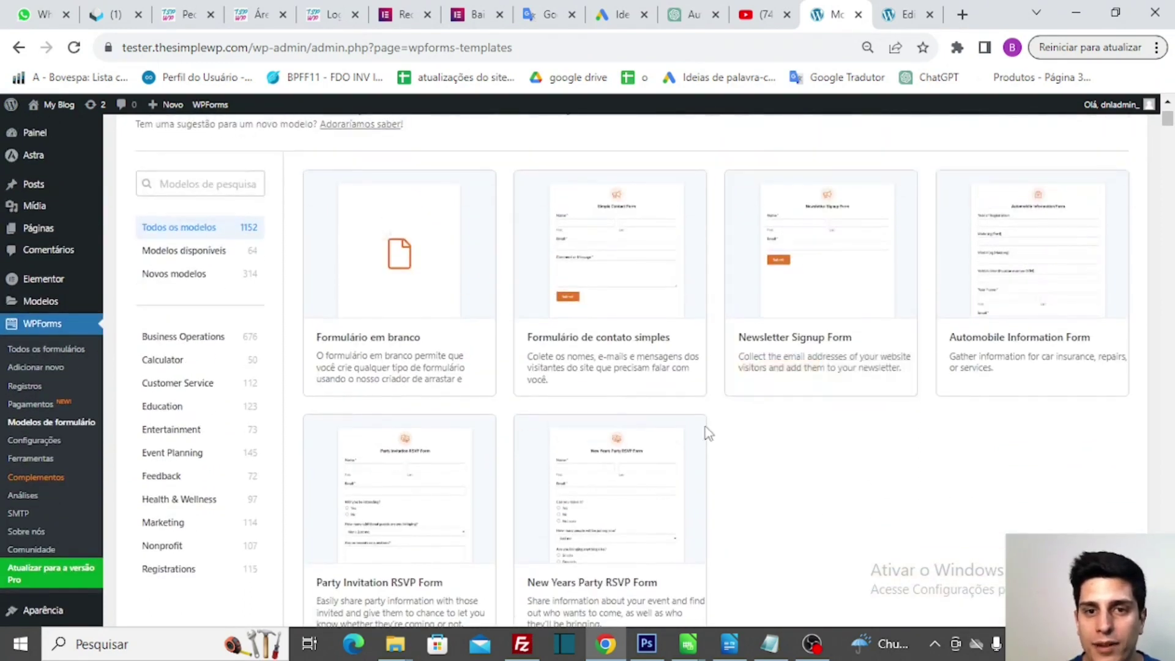
{"action": "scroll", "coordinate": [670, 488], "scroll_direction": "down", "scroll_amount": 2}
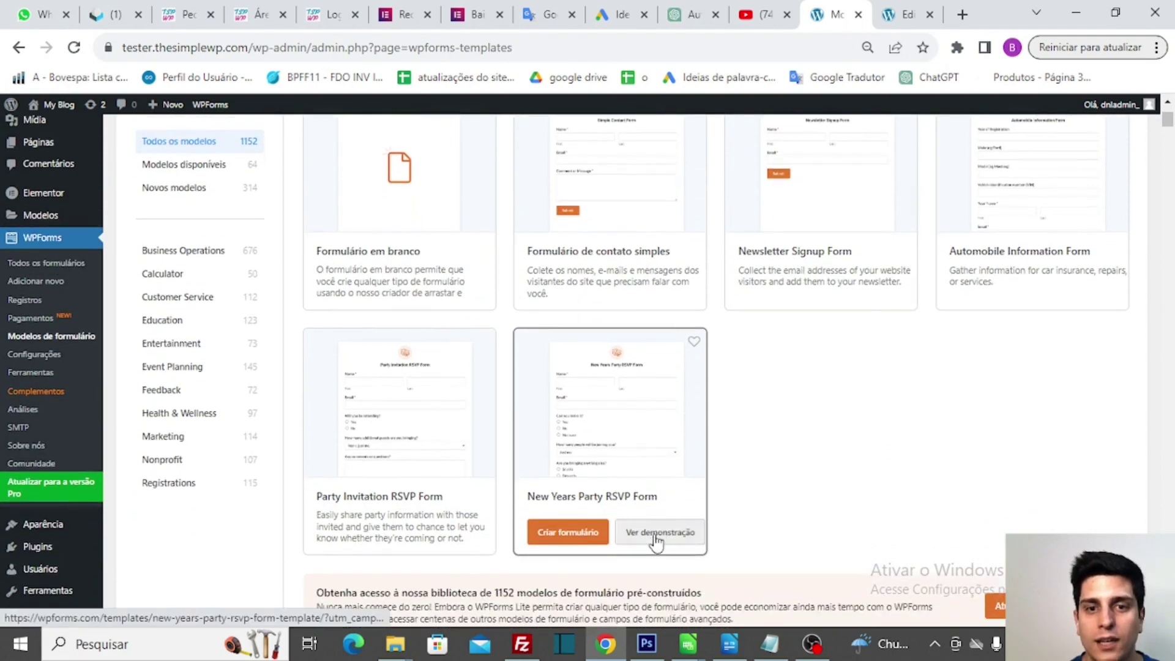
- Preview the New Years Party RSVP template demo on wpforms.com, declining the translation offer
{"action": "left_click", "coordinate": [658, 533]}
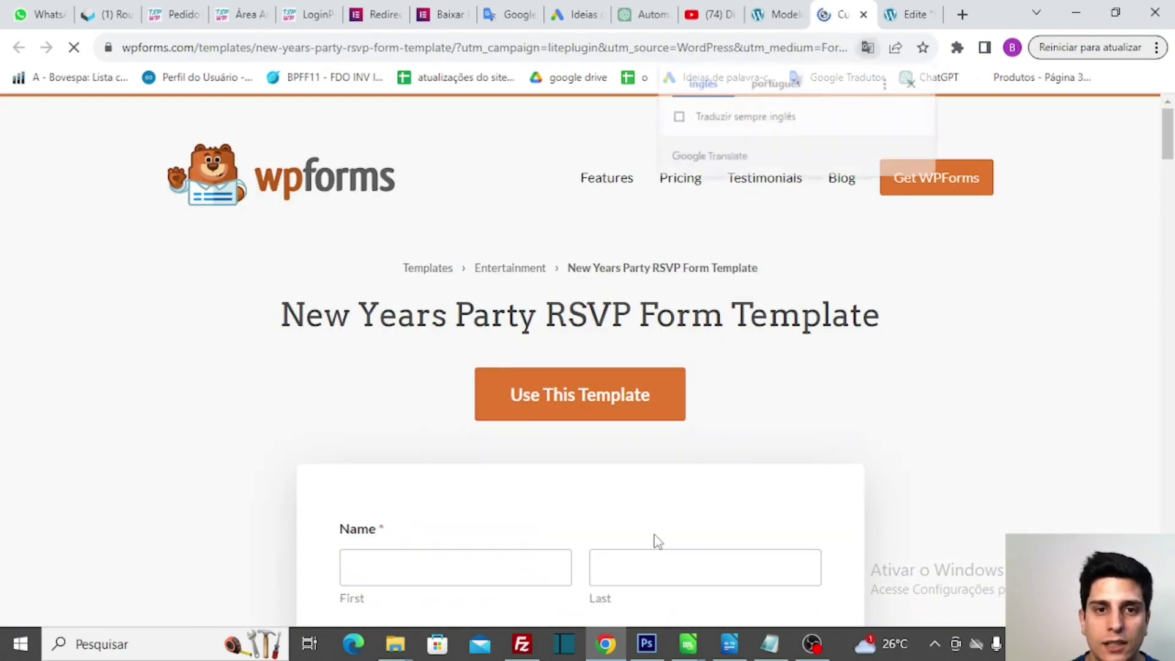
{"action": "scroll", "coordinate": [701, 498], "scroll_direction": "down", "scroll_amount": 5}
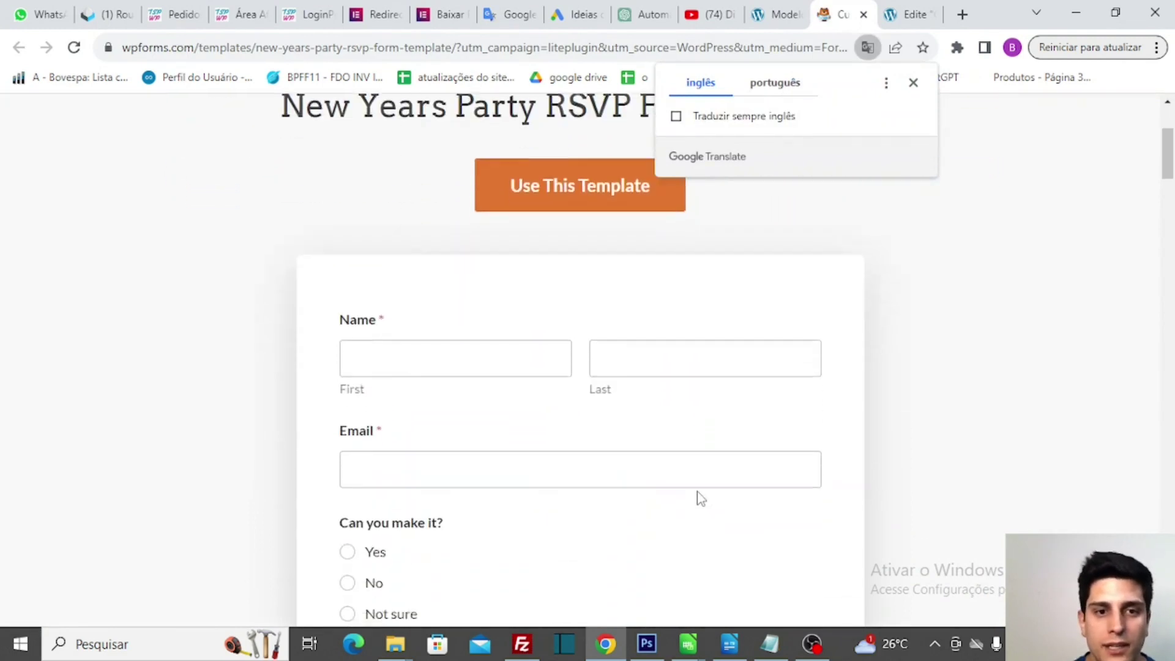
{"action": "scroll", "coordinate": [646, 459], "scroll_direction": "down", "scroll_amount": 1}
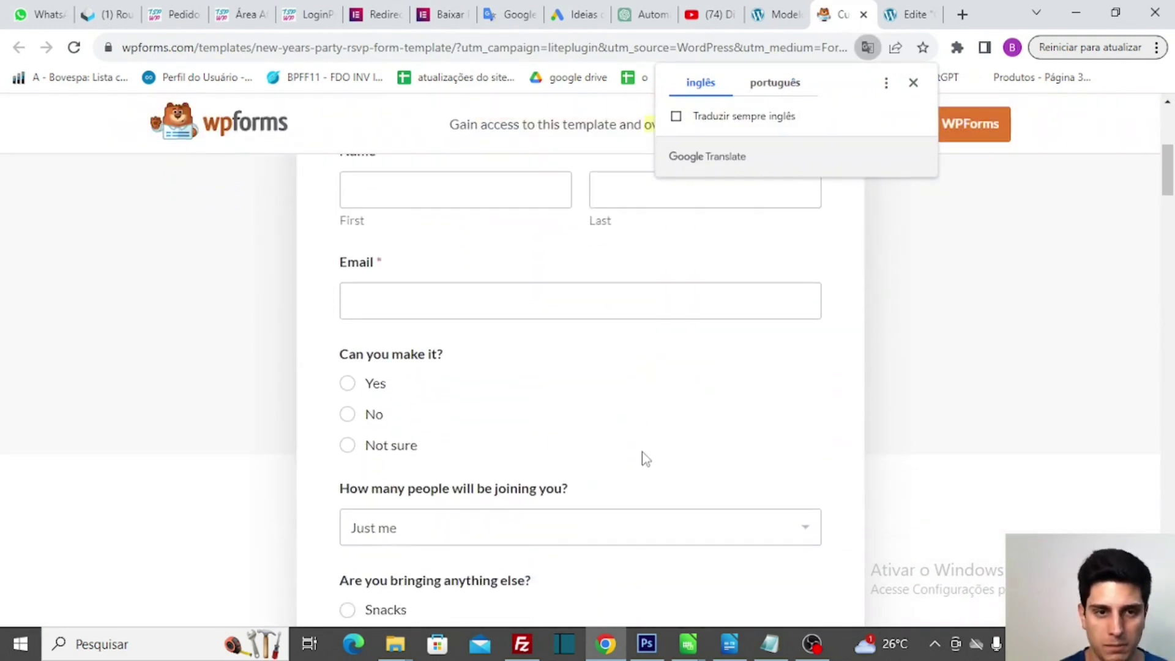
{"action": "scroll", "coordinate": [647, 427], "scroll_direction": "down", "scroll_amount": 6}
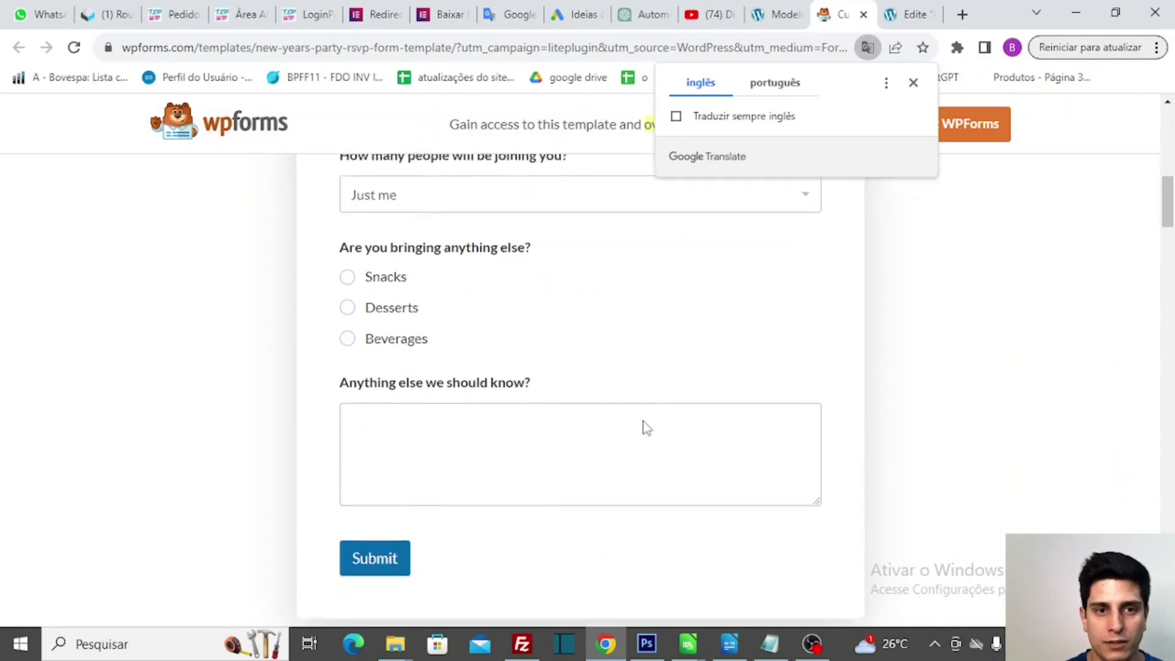
{"action": "scroll", "coordinate": [644, 420], "scroll_direction": "down", "scroll_amount": 2}
{"action": "scroll", "coordinate": [645, 421], "scroll_direction": "up", "scroll_amount": 13}
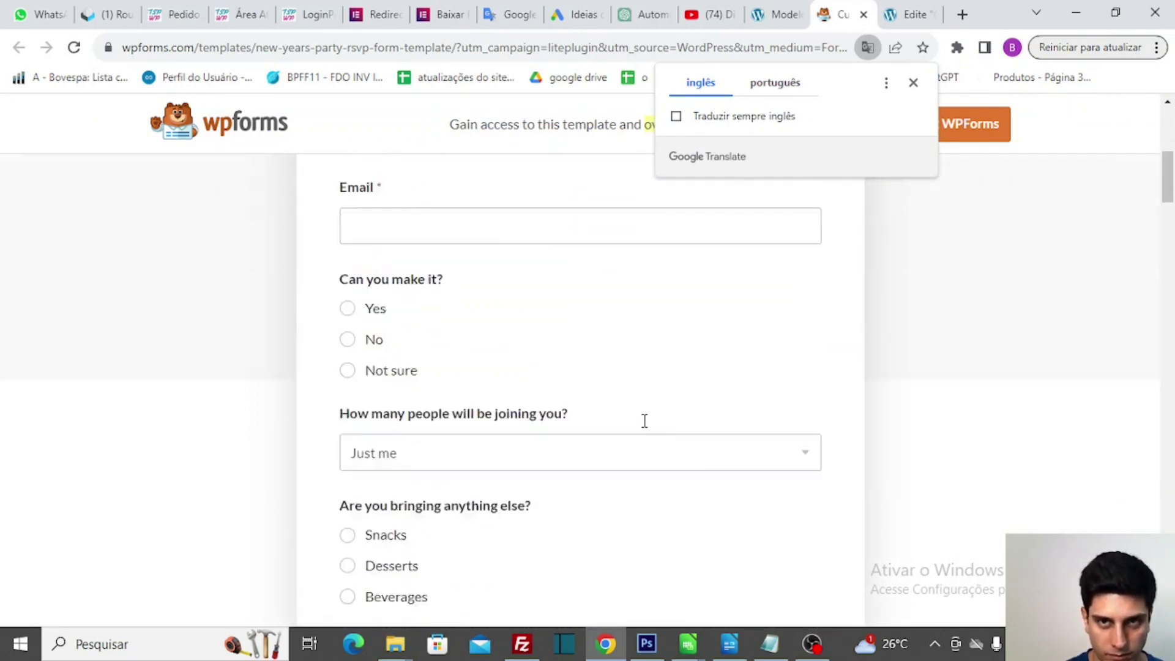
{"action": "scroll", "coordinate": [645, 426], "scroll_direction": "up", "scroll_amount": 2}
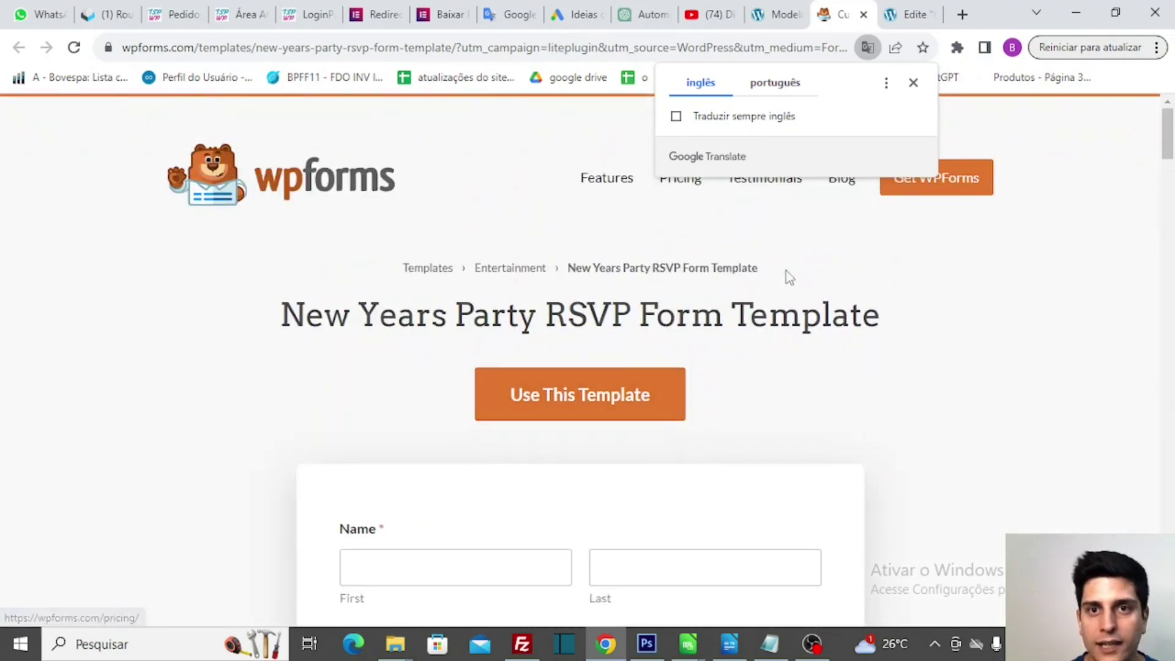
{"action": "left_click", "coordinate": [913, 83]}
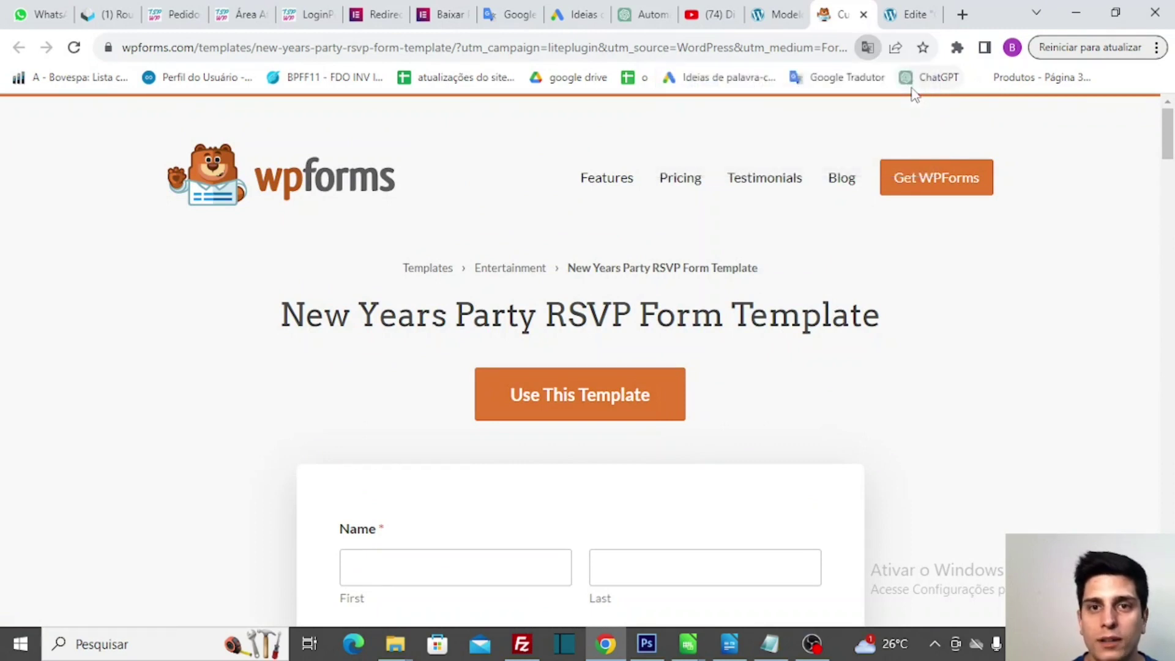
- Check the WordPress gallery, review the RSVP demo once more, then close the demo tab
{"action": "left_click", "coordinate": [784, 15]}
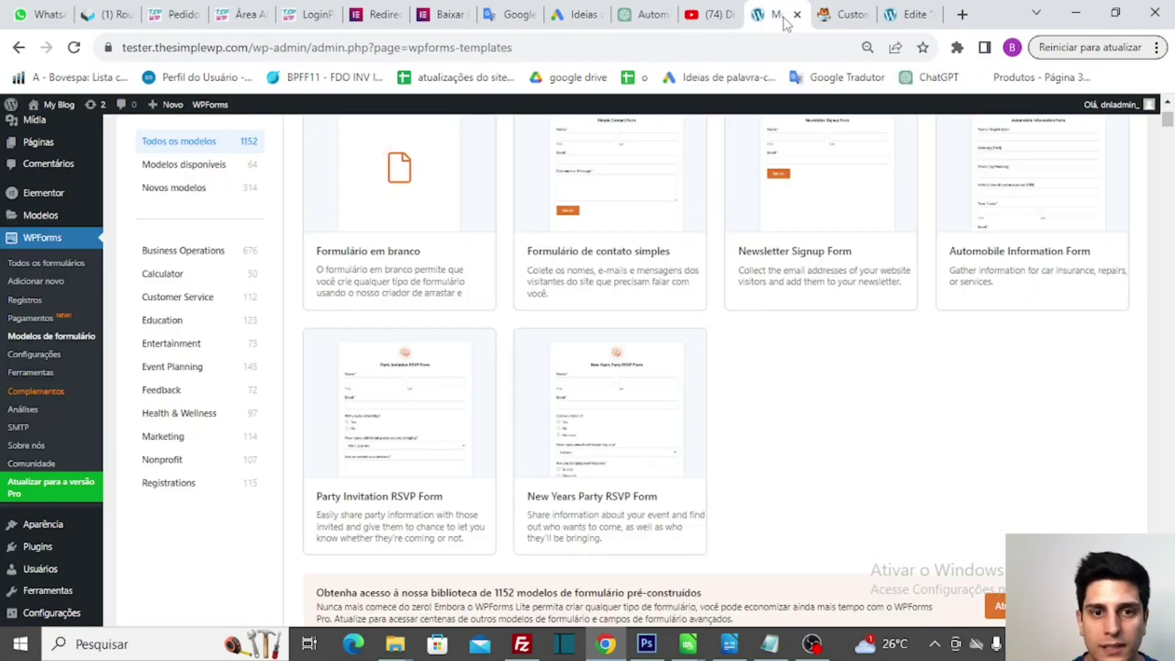
{"action": "mouse_move", "coordinate": [622, 381]}
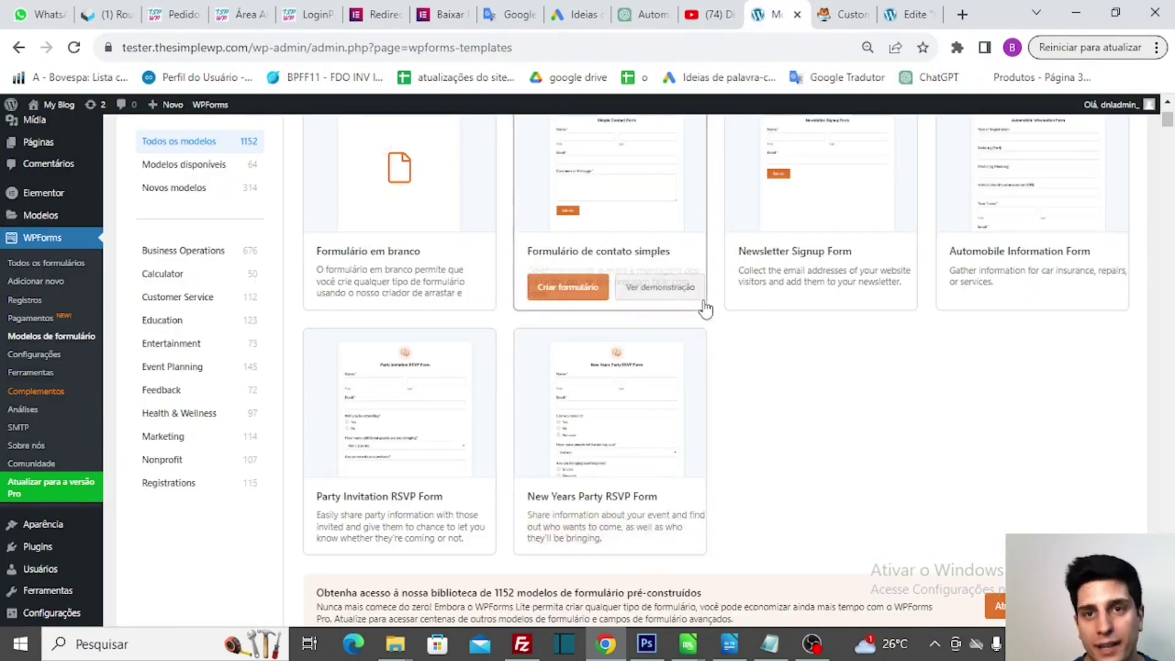
{"action": "left_click", "coordinate": [853, 10]}
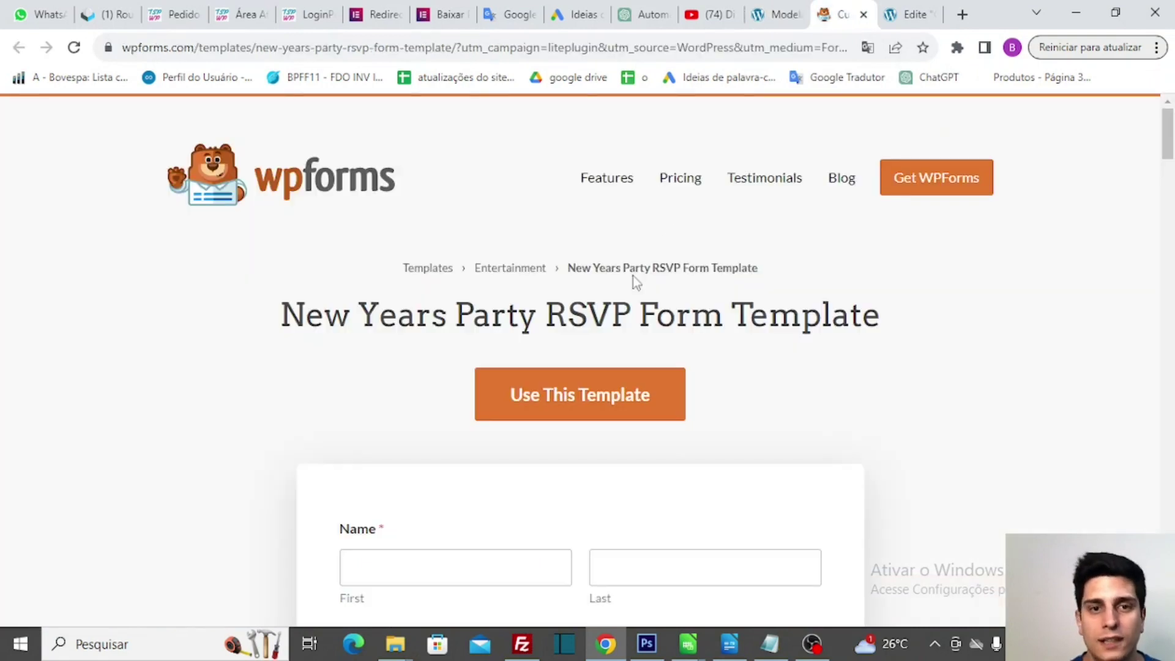
{"action": "scroll", "coordinate": [634, 276], "scroll_direction": "down", "scroll_amount": 3}
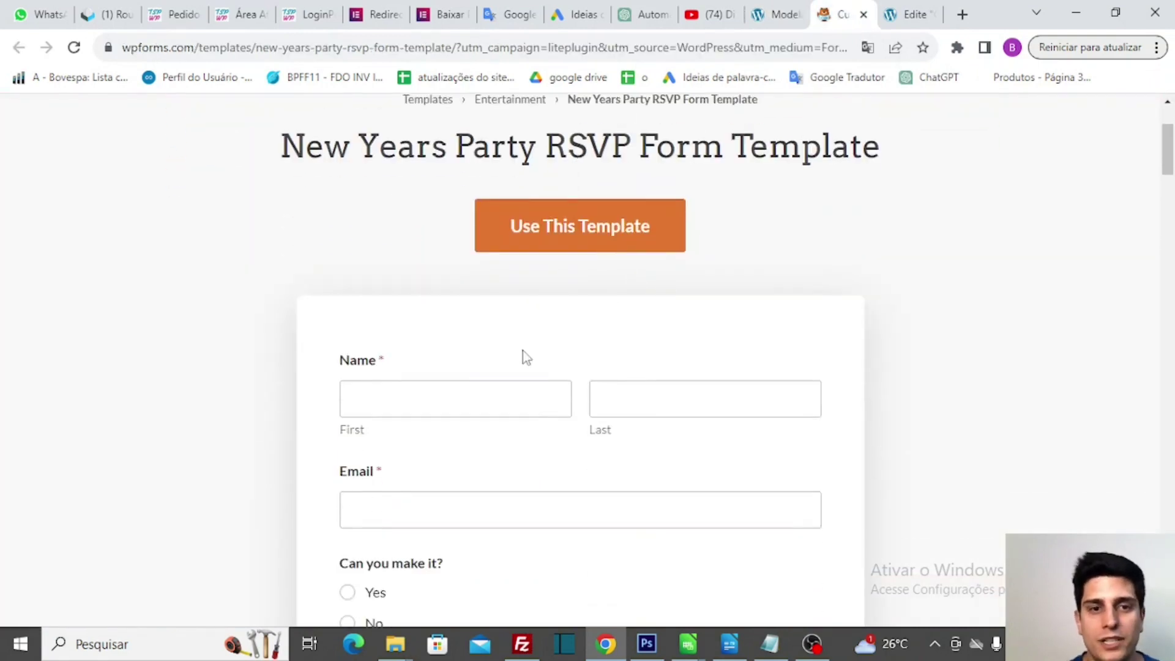
{"action": "scroll", "coordinate": [443, 388], "scroll_direction": "down", "scroll_amount": 2}
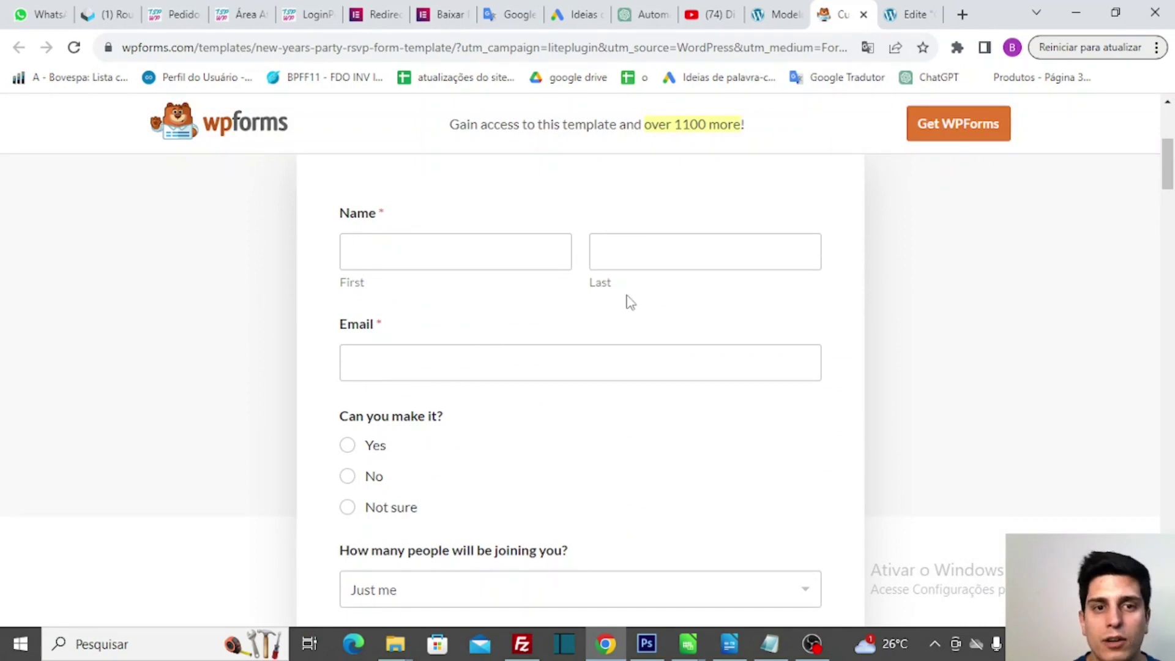
{"action": "scroll", "coordinate": [417, 370], "scroll_direction": "down", "scroll_amount": 3}
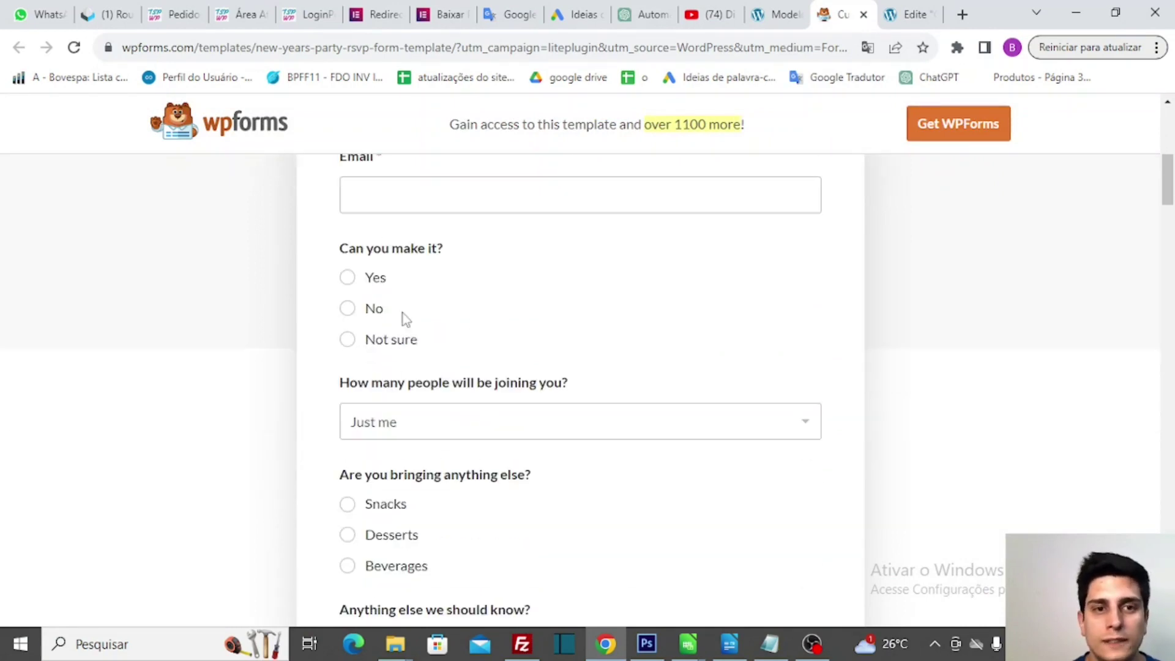
{"action": "scroll", "coordinate": [407, 361], "scroll_direction": "down", "scroll_amount": 9}
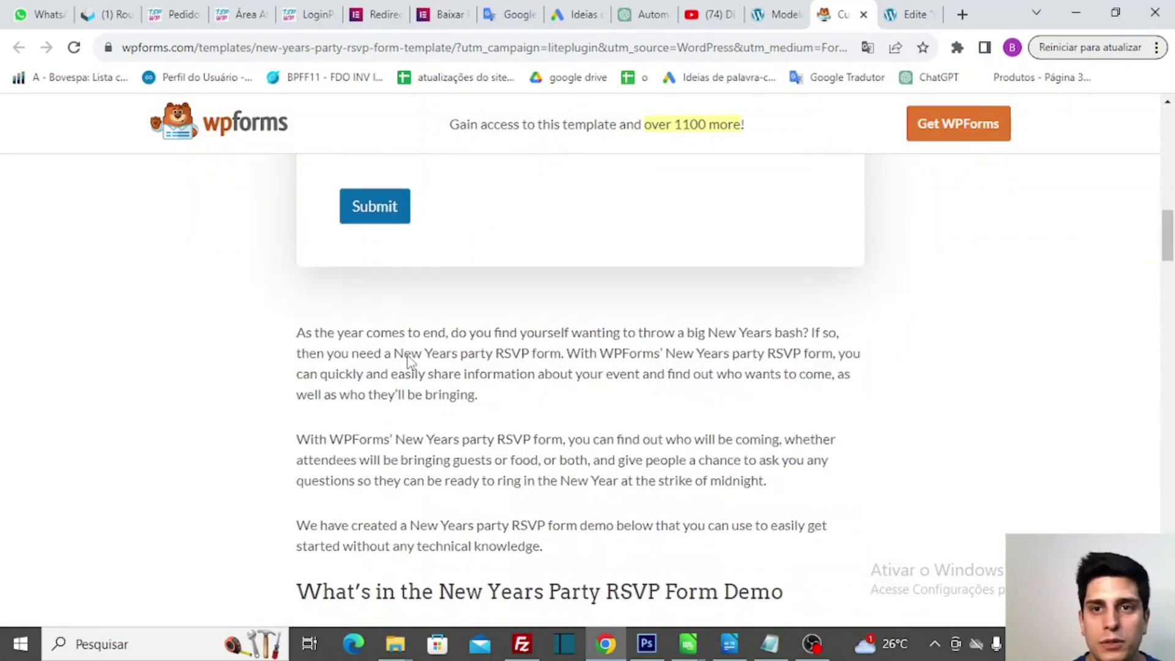
{"action": "scroll", "coordinate": [410, 362], "scroll_direction": "up", "scroll_amount": 4}
{"action": "scroll", "coordinate": [409, 360], "scroll_direction": "up", "scroll_amount": 12}
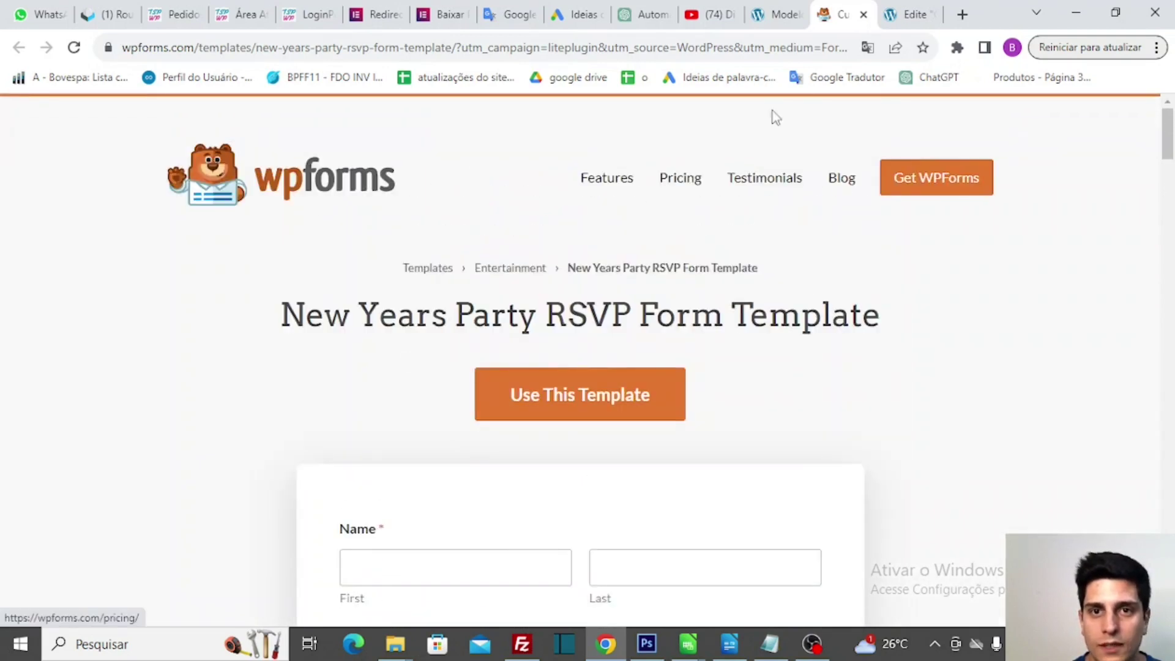
{"action": "left_click", "coordinate": [863, 15]}
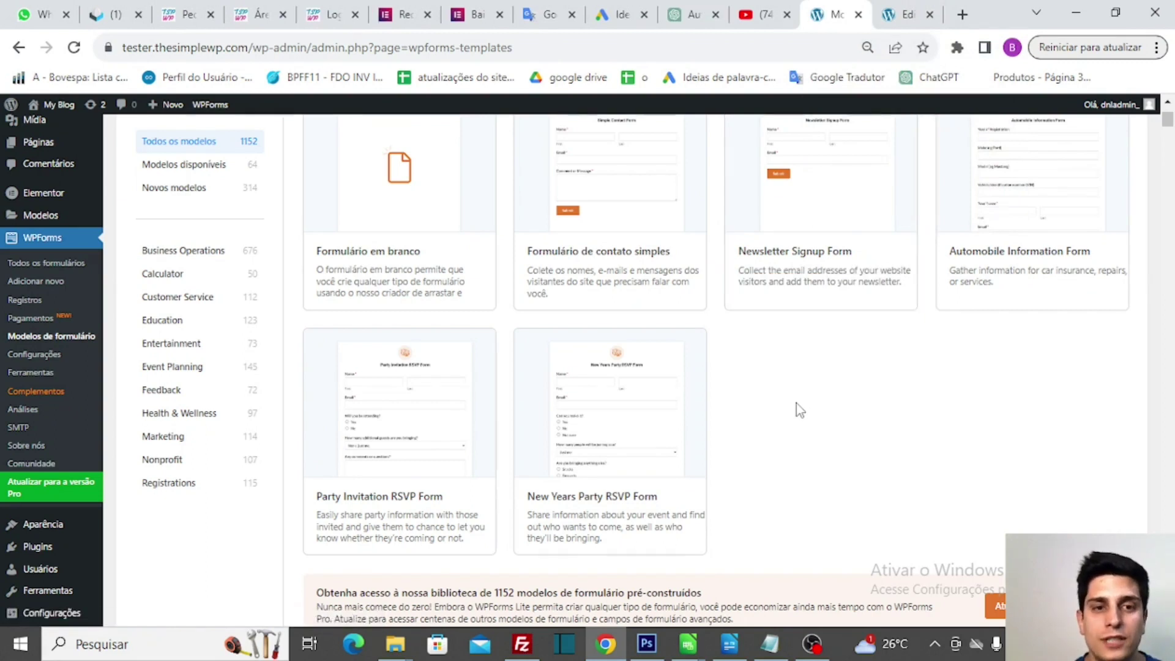
- Scroll through the WPForms template library to look over the available templates
{"action": "scroll", "coordinate": [795, 403], "scroll_direction": "down", "scroll_amount": 1}
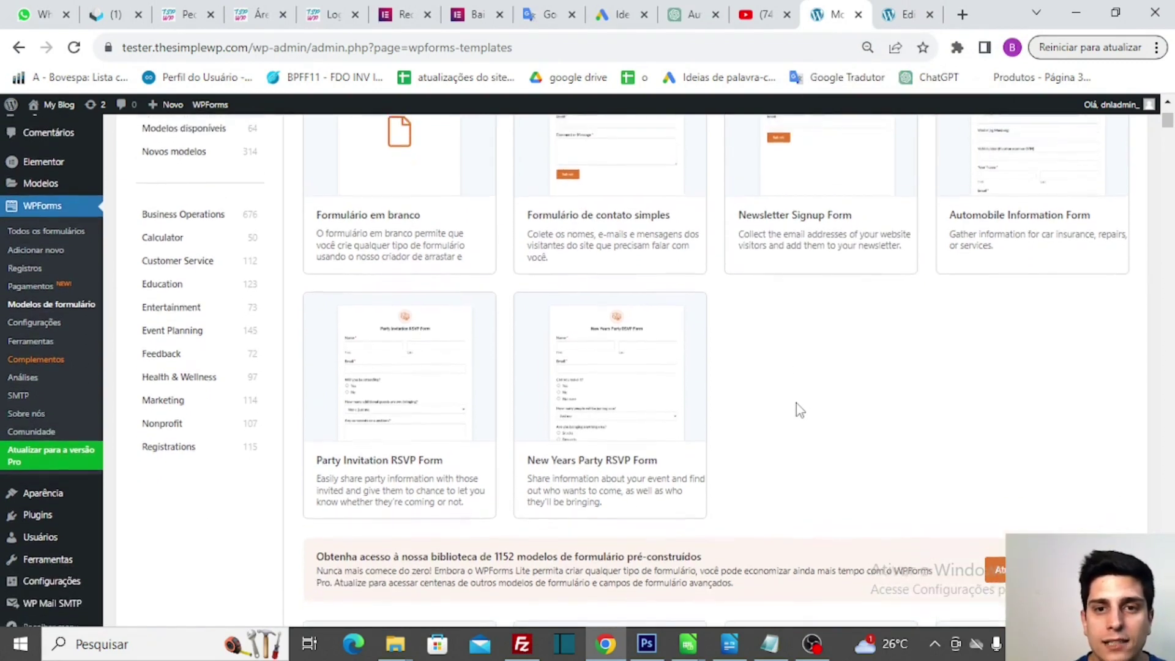
{"action": "scroll", "coordinate": [795, 402], "scroll_direction": "up", "scroll_amount": 2}
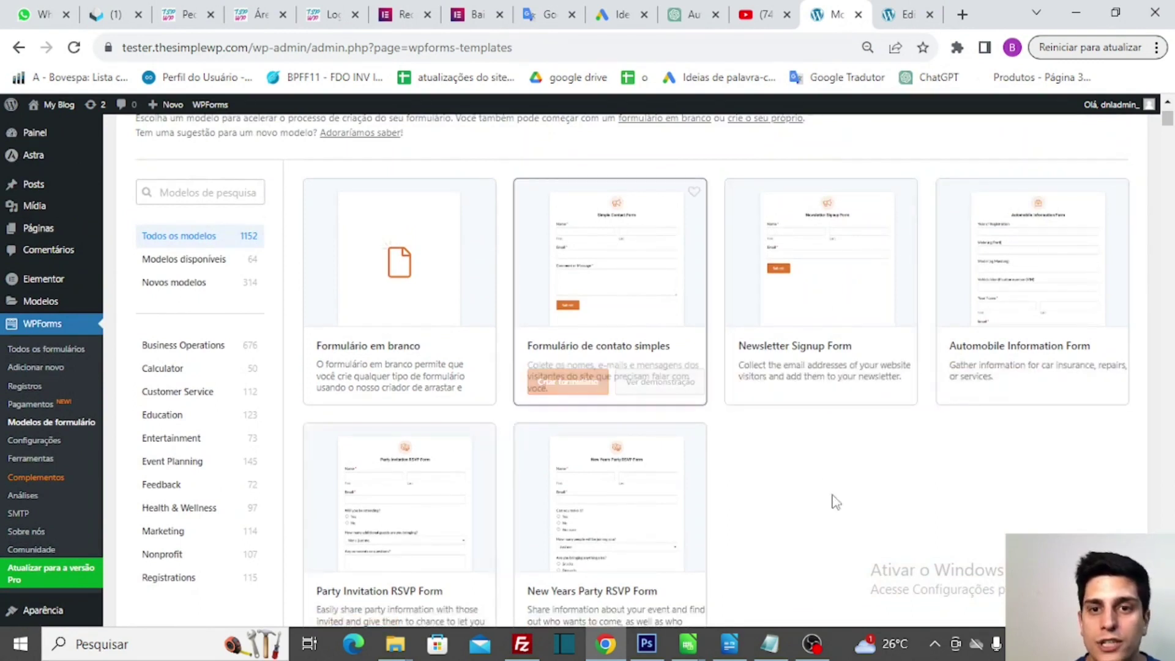
{"action": "scroll", "coordinate": [836, 502], "scroll_direction": "down", "scroll_amount": 8}
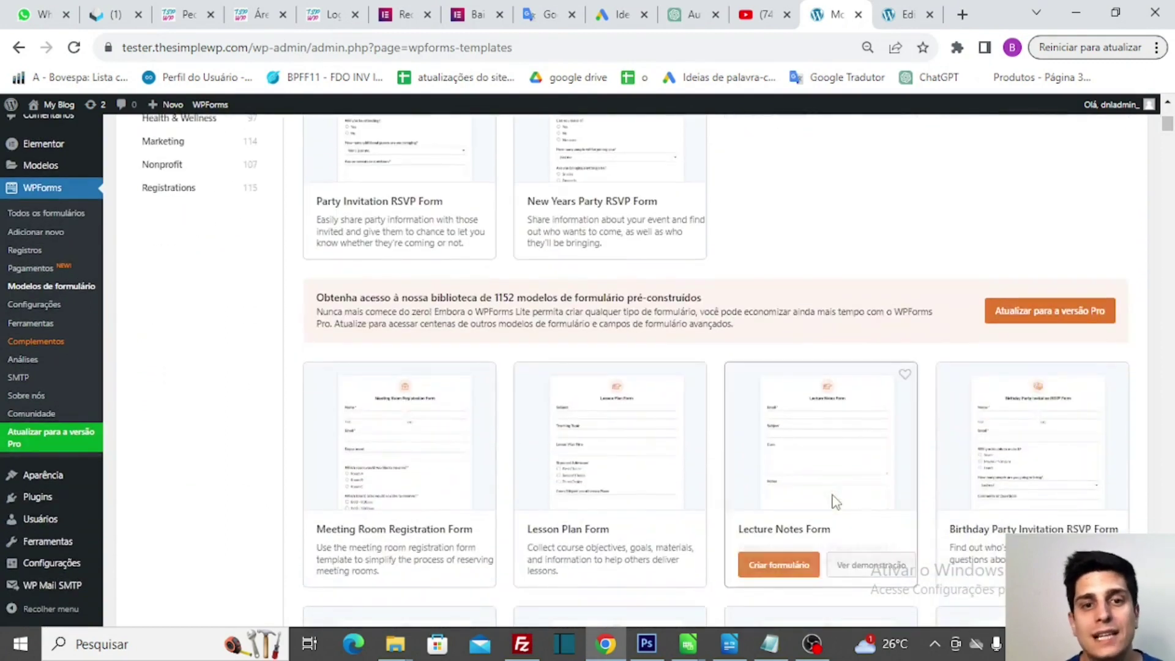
{"action": "scroll", "coordinate": [836, 502], "scroll_direction": "down", "scroll_amount": 1}
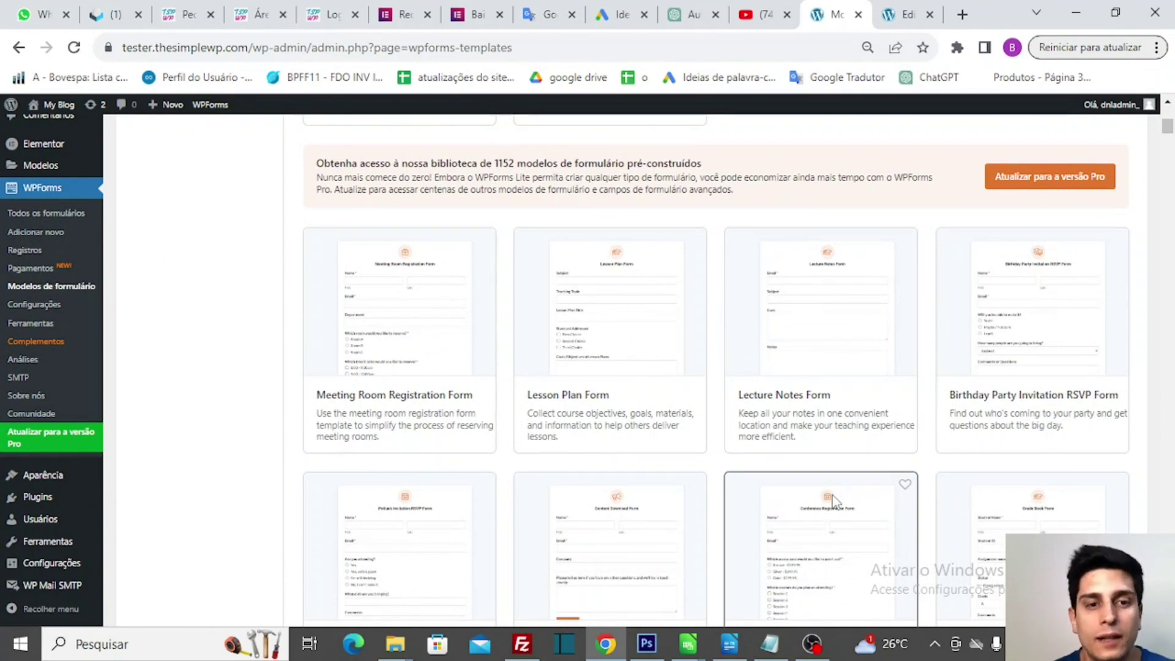
{"action": "mouse_move", "coordinate": [325, 395]}
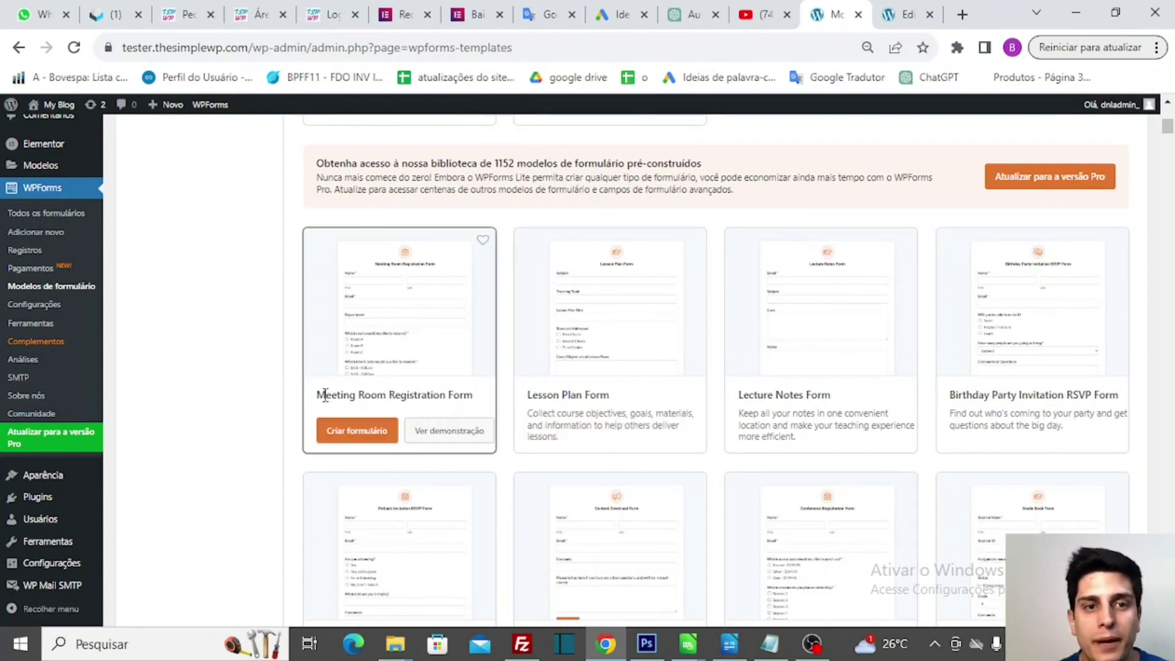
{"action": "mouse_move", "coordinate": [572, 323]}
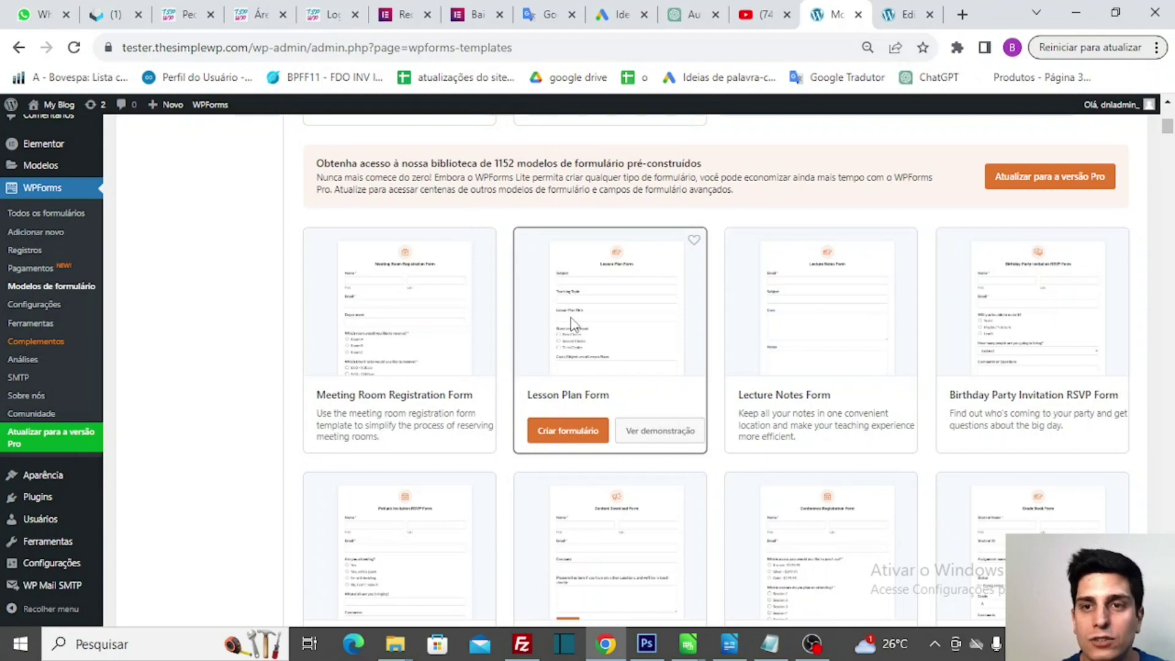
{"action": "scroll", "coordinate": [572, 323], "scroll_direction": "up", "scroll_amount": 6}
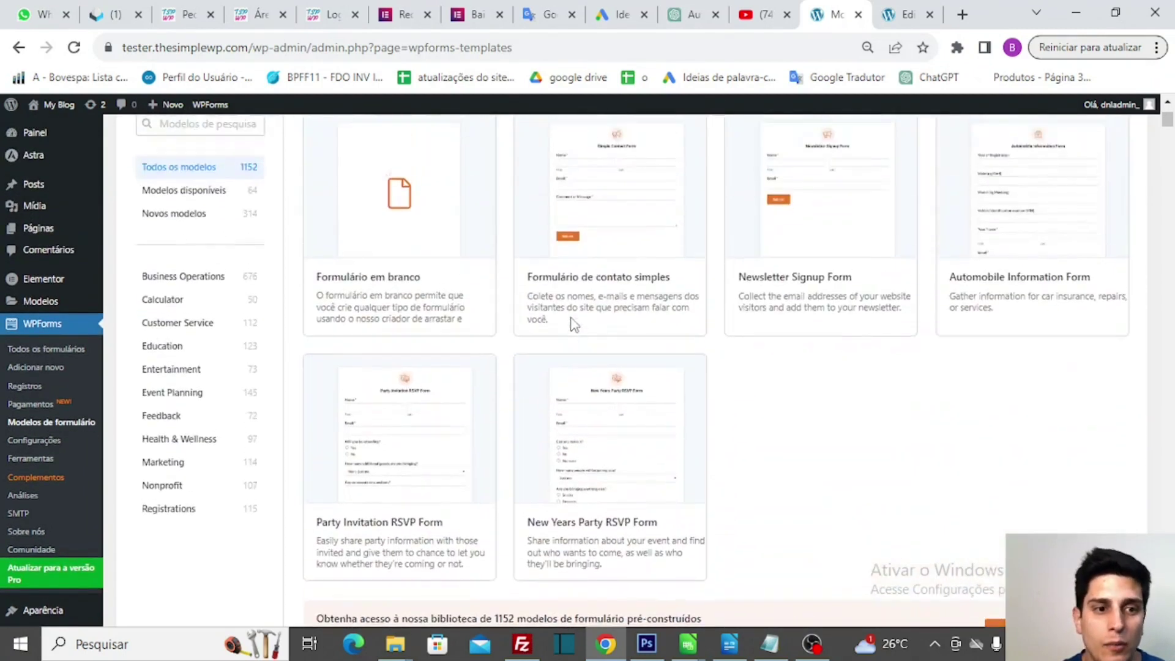
{"action": "scroll", "coordinate": [572, 323], "scroll_direction": "down", "scroll_amount": 7}
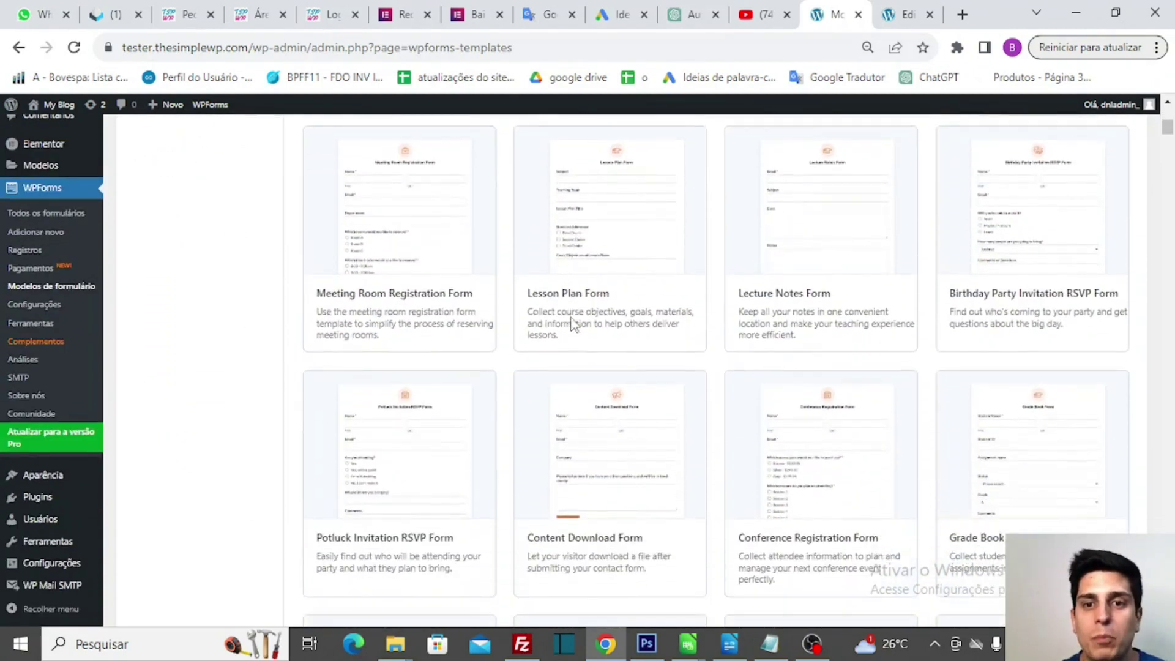
{"action": "scroll", "coordinate": [572, 323], "scroll_direction": "down", "scroll_amount": 7}
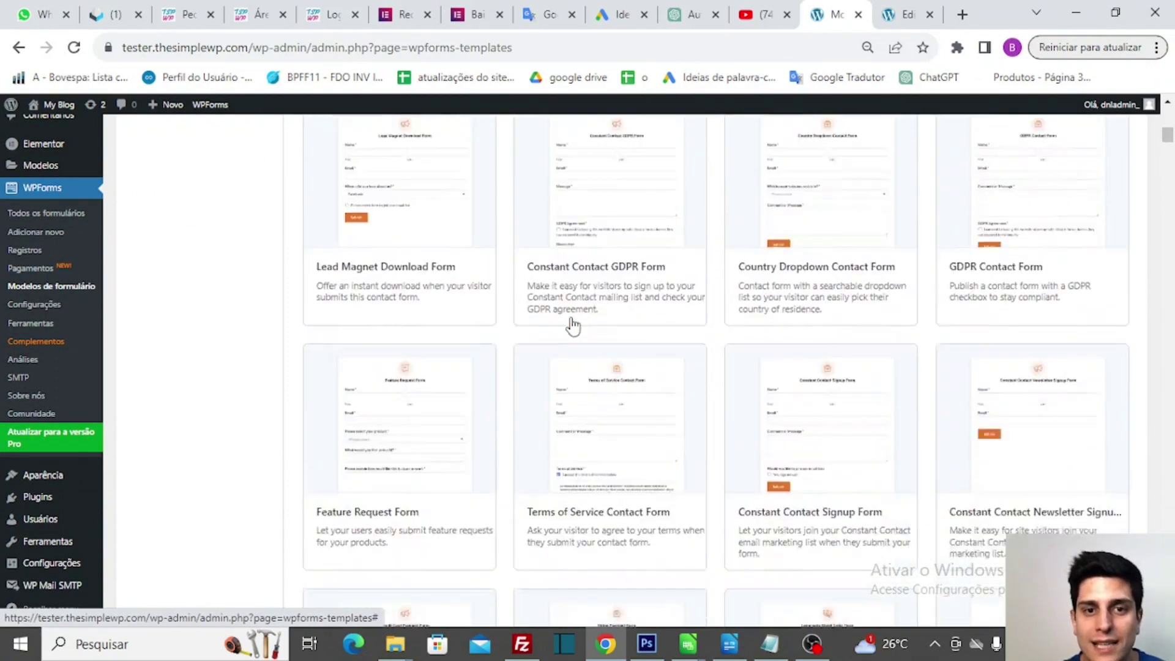
{"action": "scroll", "coordinate": [572, 326], "scroll_direction": "down", "scroll_amount": 7}
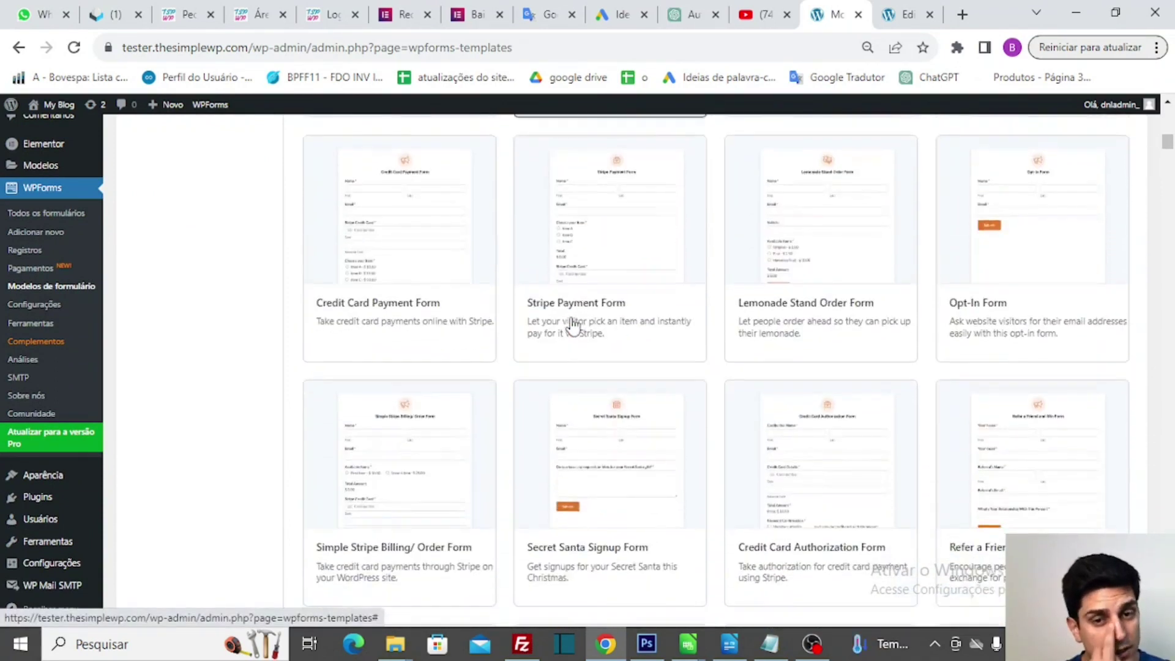
{"action": "scroll", "coordinate": [572, 324], "scroll_direction": "down", "scroll_amount": 5}
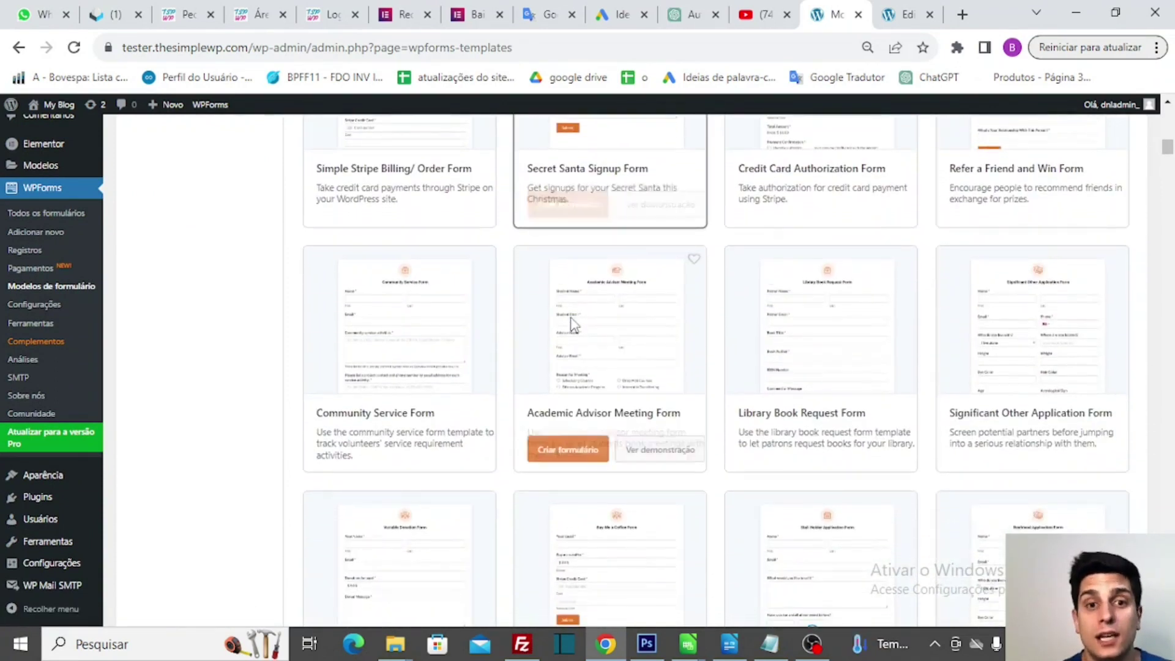
{"action": "scroll", "coordinate": [572, 325], "scroll_direction": "down", "scroll_amount": 9}
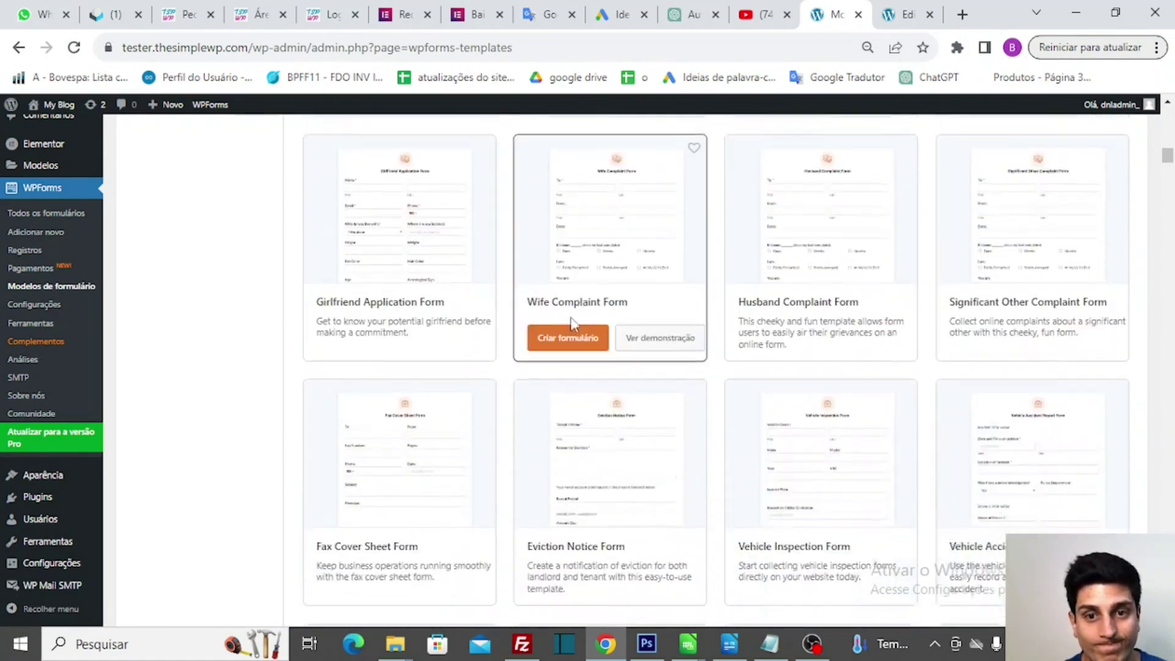
{"action": "scroll", "coordinate": [572, 324], "scroll_direction": "down", "scroll_amount": 6}
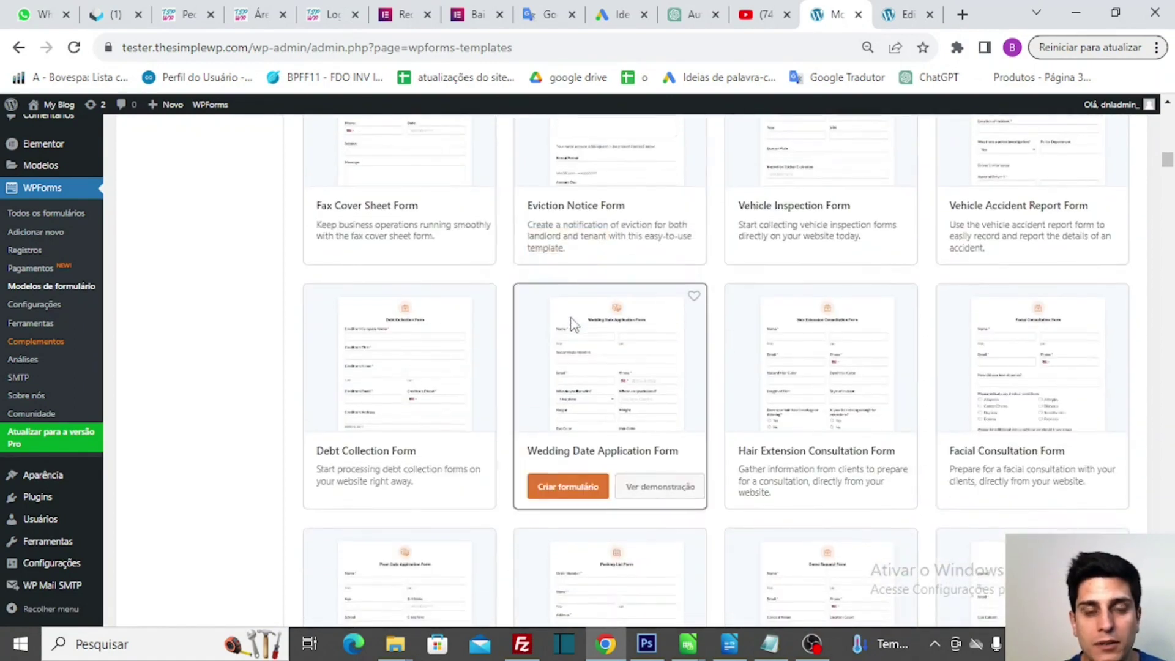
{"action": "scroll", "coordinate": [572, 325], "scroll_direction": "down", "scroll_amount": 8}
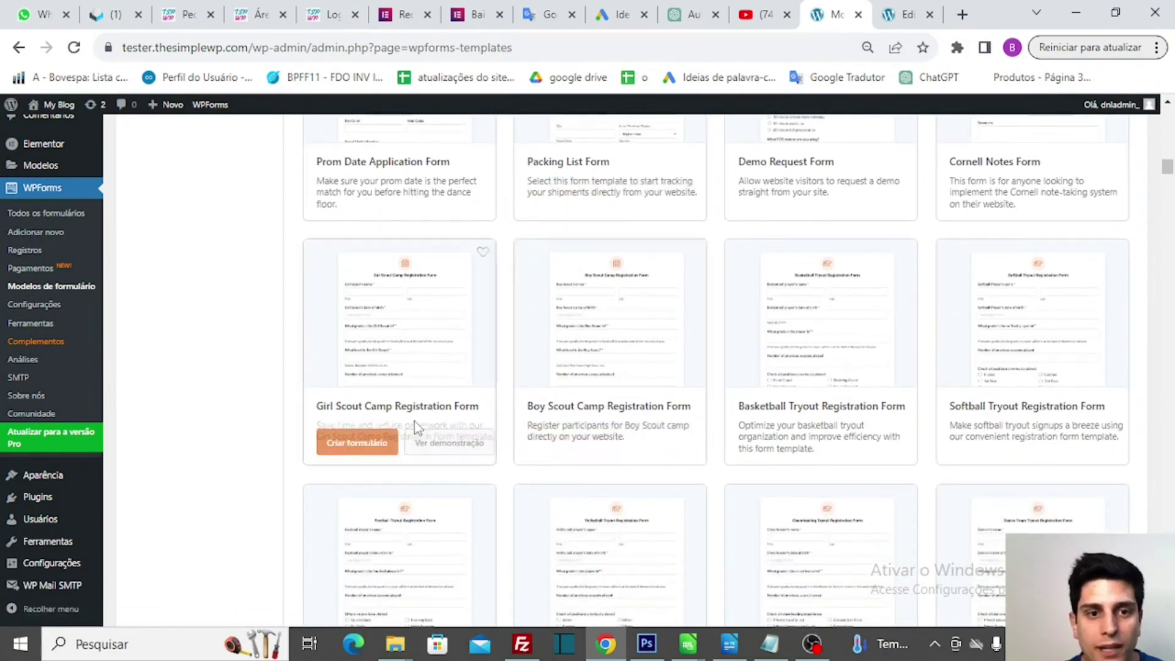
- Create a new form from the Formulário de contato simples template
{"action": "scroll", "coordinate": [661, 310], "scroll_direction": "up", "scroll_amount": 15}
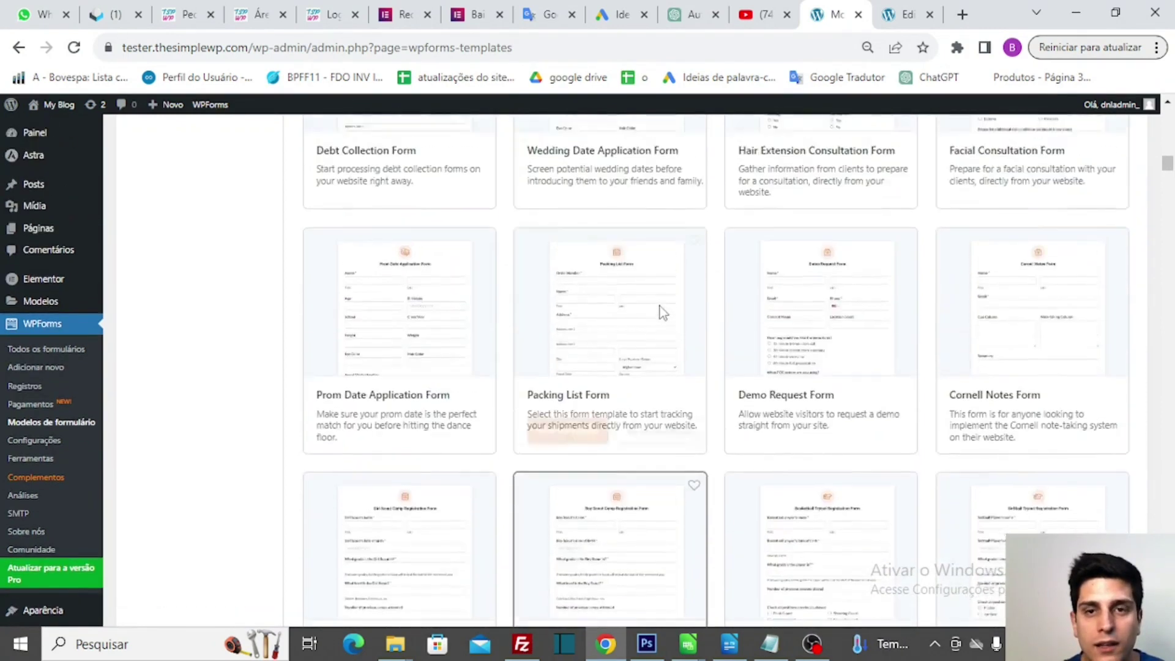
{"action": "scroll", "coordinate": [661, 313], "scroll_direction": "up", "scroll_amount": 12}
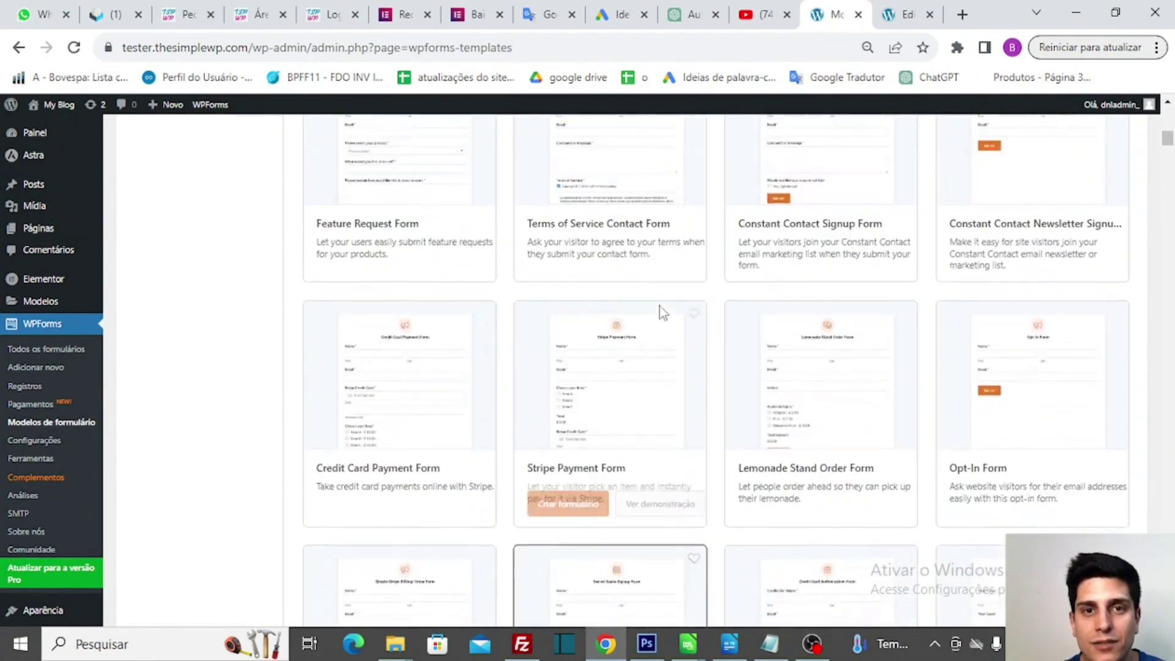
{"action": "scroll", "coordinate": [663, 313], "scroll_direction": "up", "scroll_amount": 10}
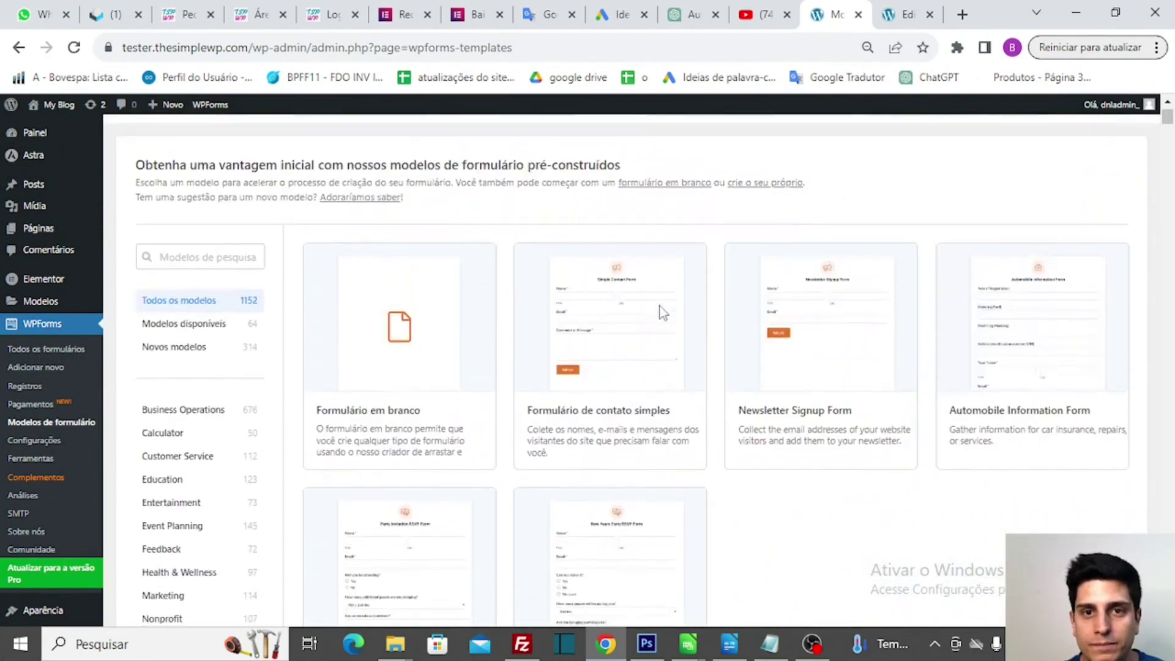
{"action": "scroll", "coordinate": [662, 313], "scroll_direction": "down", "scroll_amount": 2}
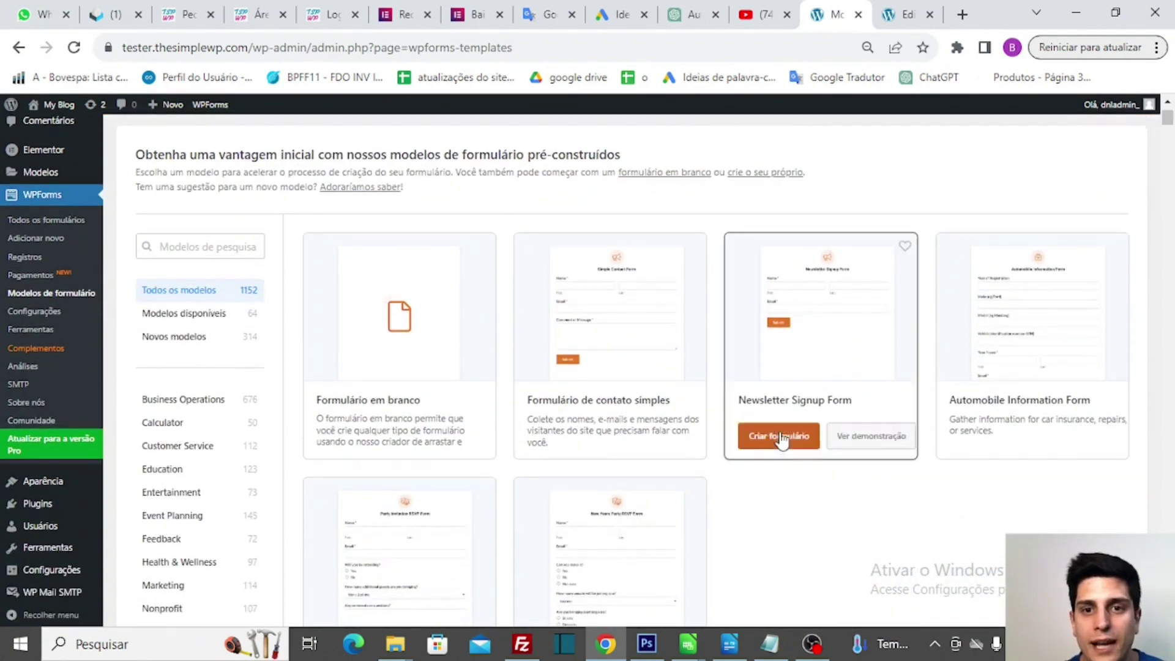
{"action": "scroll", "coordinate": [842, 522], "scroll_direction": "down", "scroll_amount": 1}
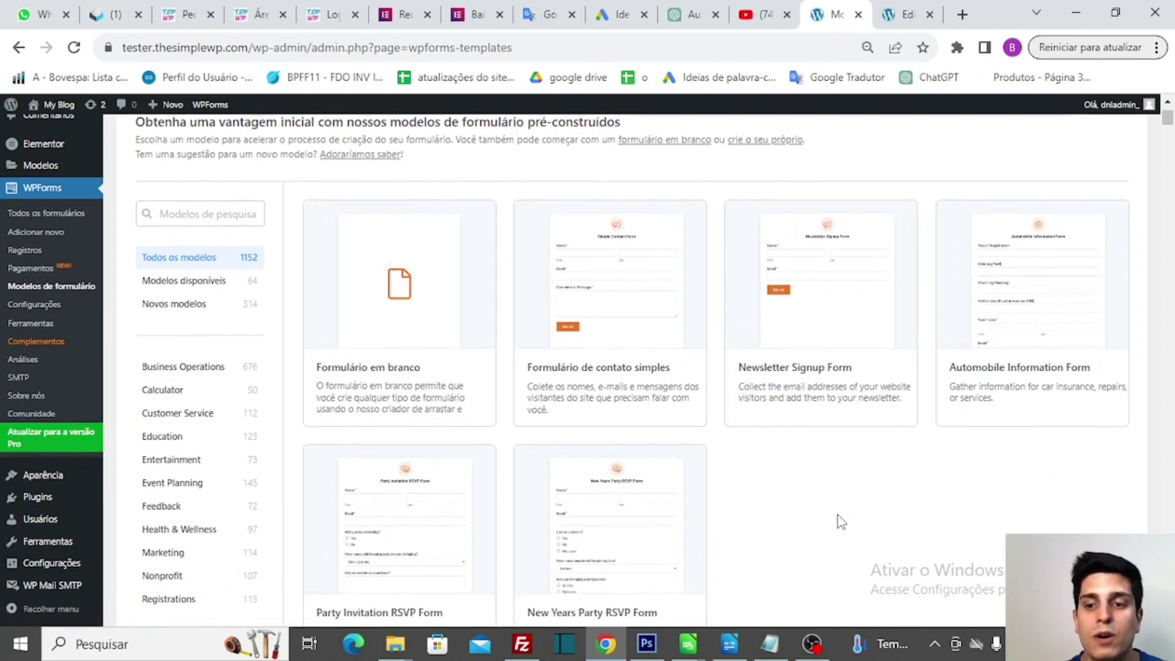
{"action": "scroll", "coordinate": [835, 303], "scroll_direction": "up", "scroll_amount": 1}
{"action": "scroll", "coordinate": [836, 303], "scroll_direction": "down", "scroll_amount": 3}
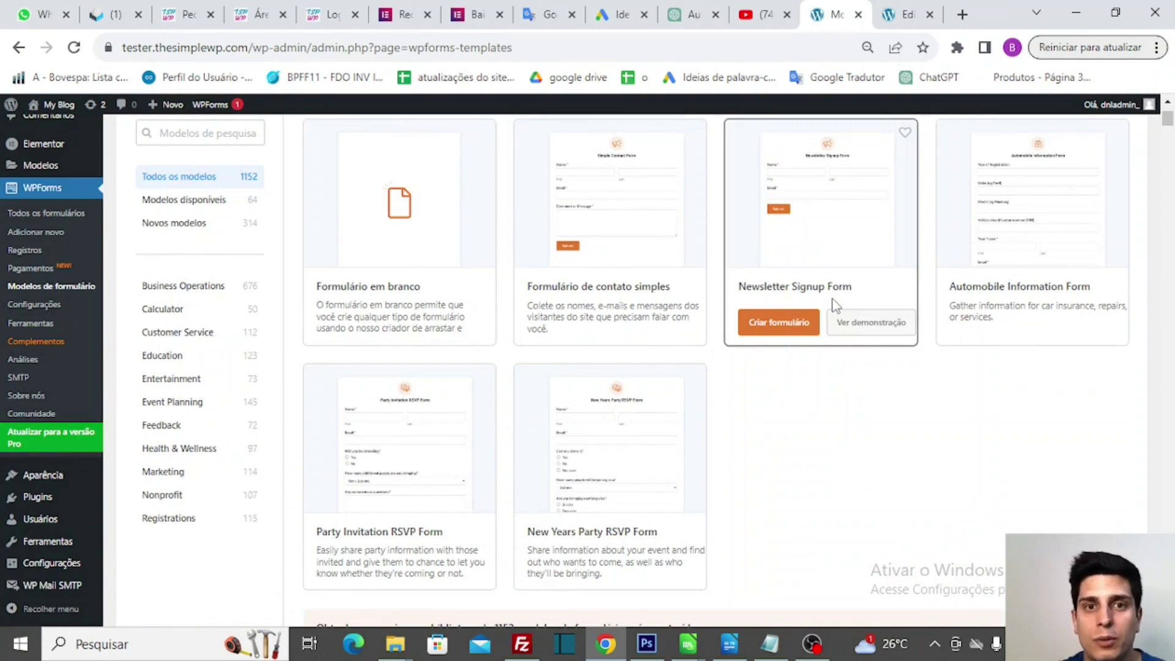
{"action": "scroll", "coordinate": [696, 271], "scroll_direction": "down", "scroll_amount": 3}
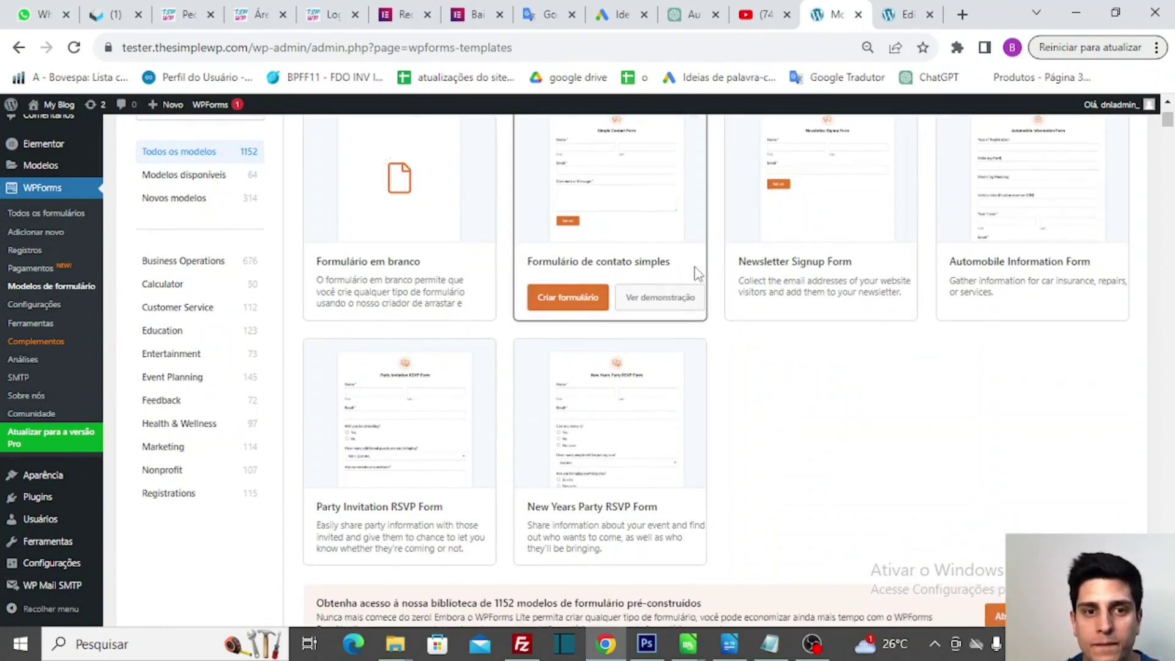
{"action": "scroll", "coordinate": [698, 273], "scroll_direction": "up", "scroll_amount": 1}
{"action": "scroll", "coordinate": [697, 274], "scroll_direction": "up", "scroll_amount": 3}
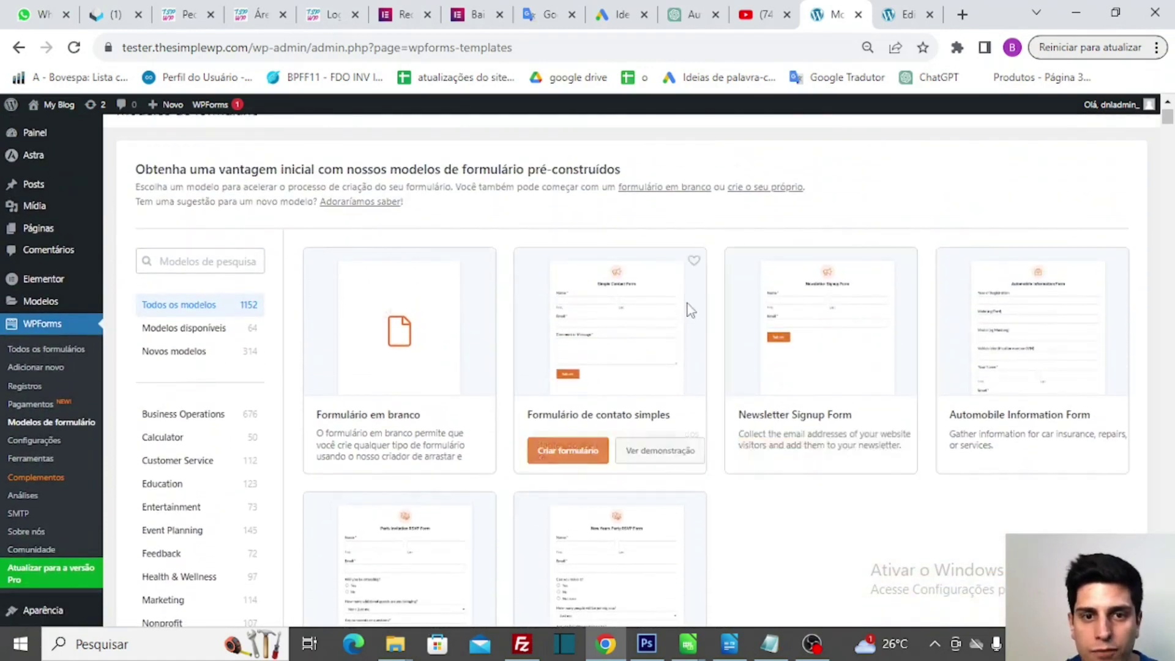
{"action": "left_click", "coordinate": [550, 459]}
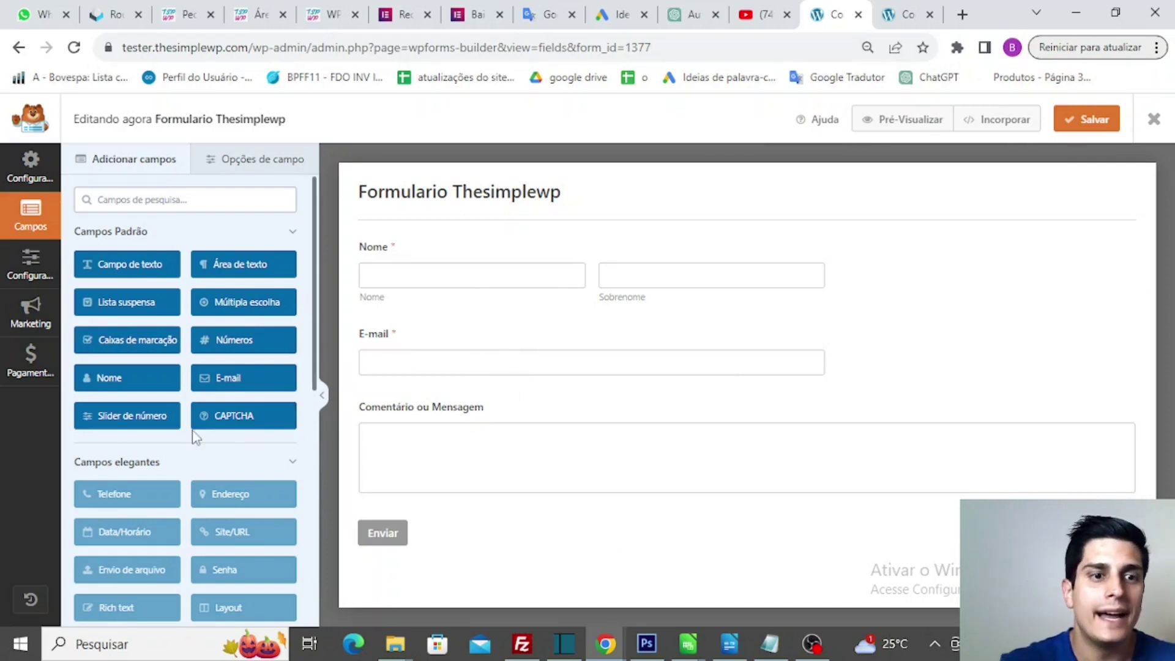
- Review the field types in the builder's Adicionar campos panel, then return to the top
{"action": "scroll", "coordinate": [196, 431], "scroll_direction": "down", "scroll_amount": 2}
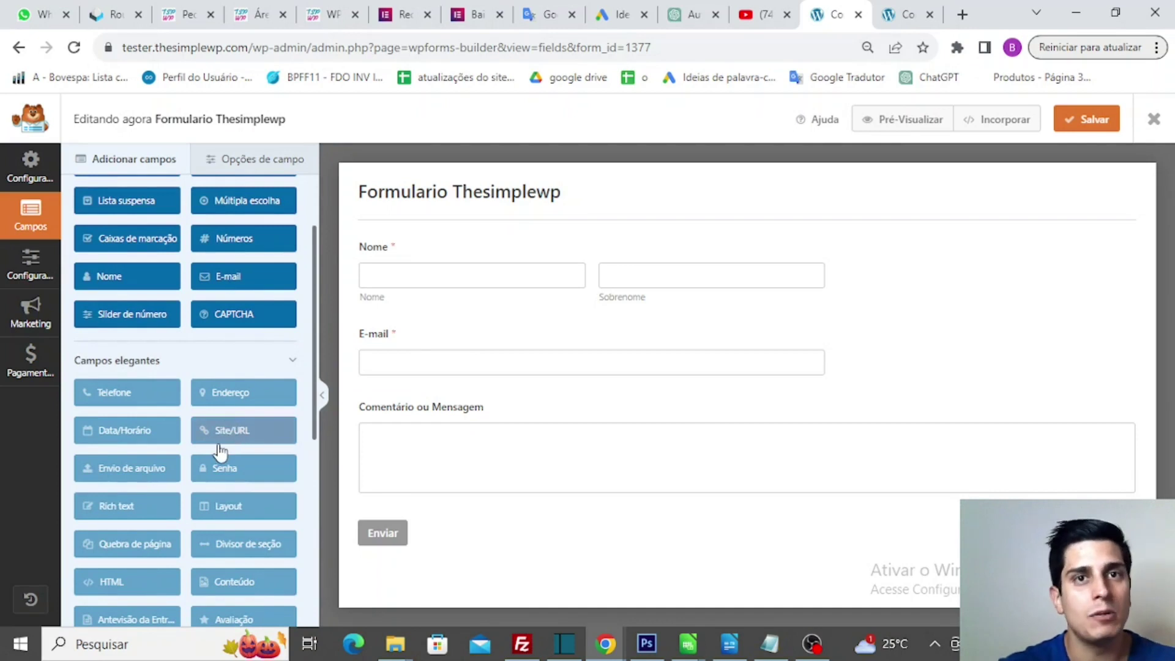
{"action": "scroll", "coordinate": [220, 453], "scroll_direction": "down", "scroll_amount": 5}
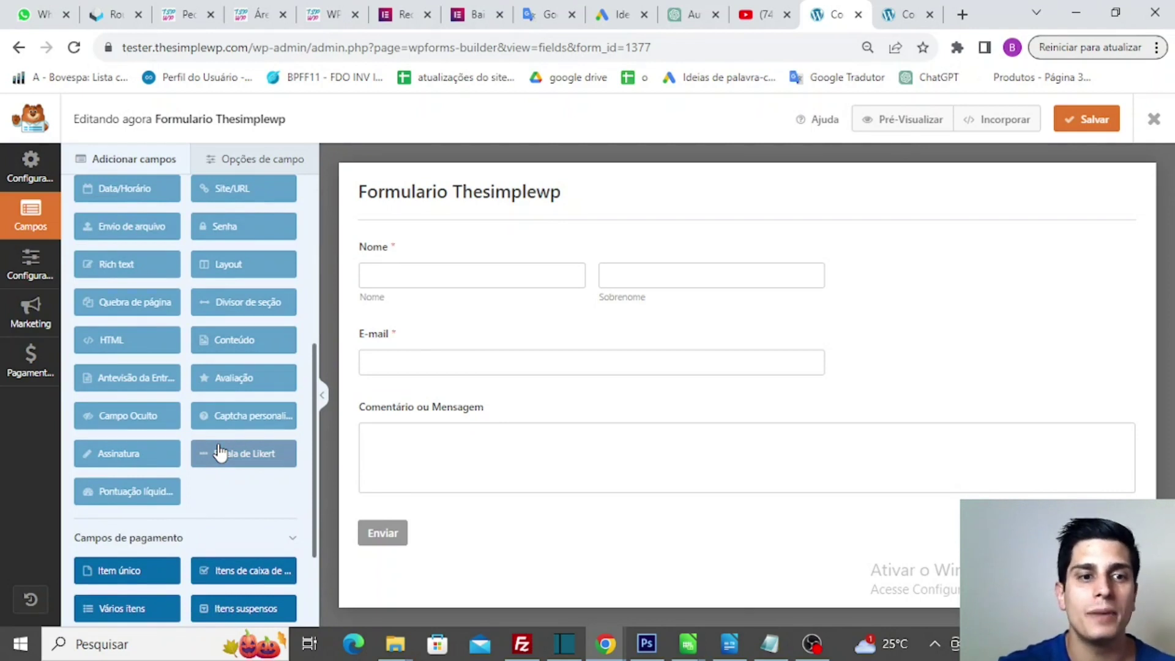
{"action": "scroll", "coordinate": [220, 452], "scroll_direction": "down", "scroll_amount": 3}
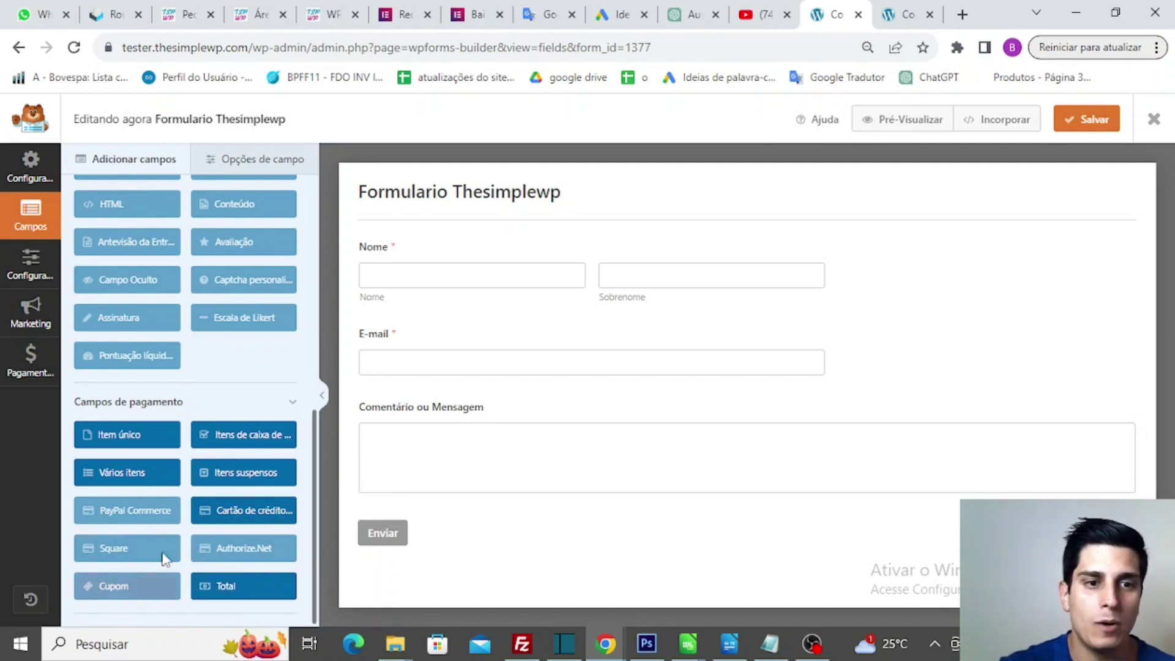
{"action": "scroll", "coordinate": [202, 542], "scroll_direction": "up", "scroll_amount": 7}
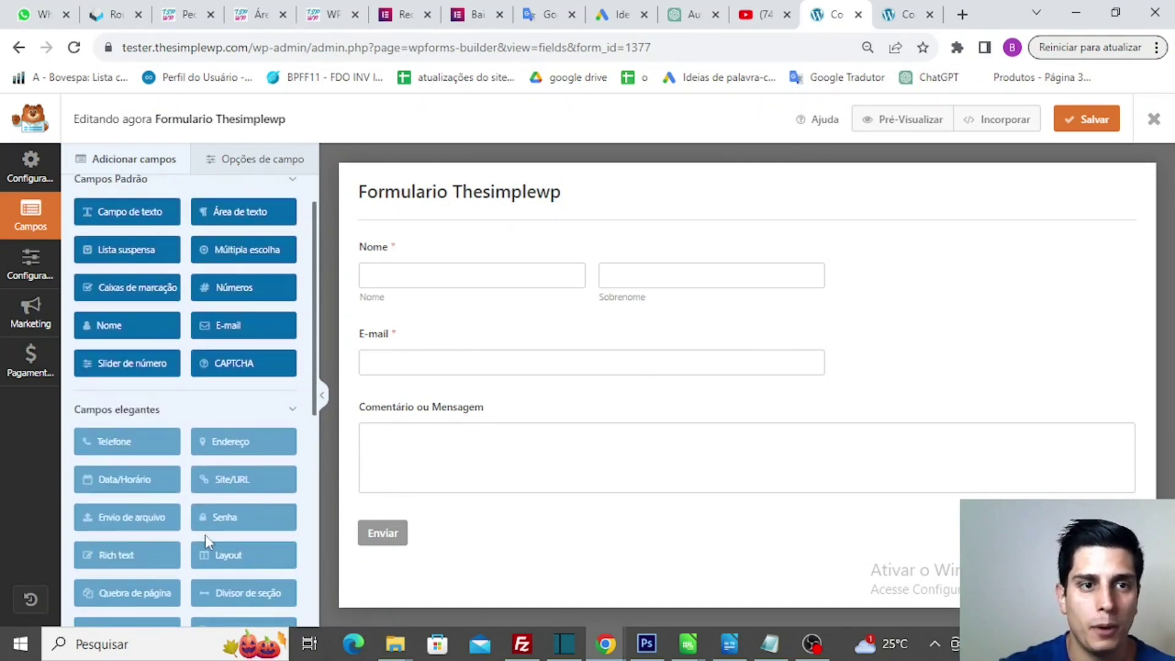
{"action": "scroll", "coordinate": [204, 535], "scroll_direction": "up", "scroll_amount": 1}
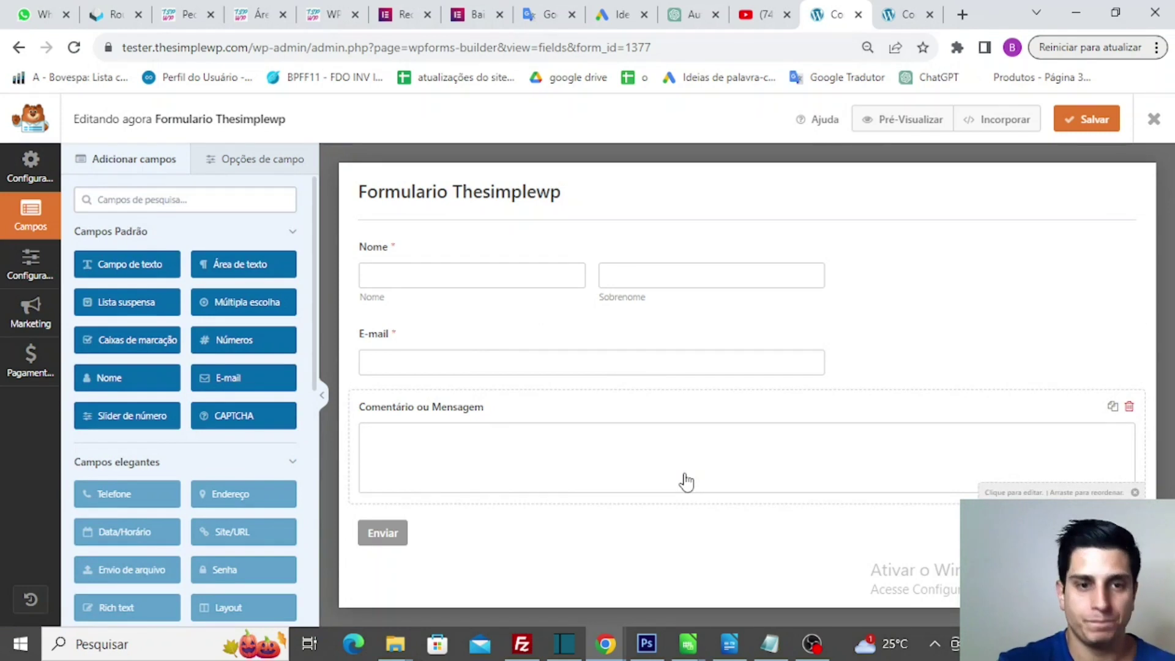
- Add a Campo de texto field and position it above Comentário ou Mensagem
{"action": "left_click", "coordinate": [126, 263]}
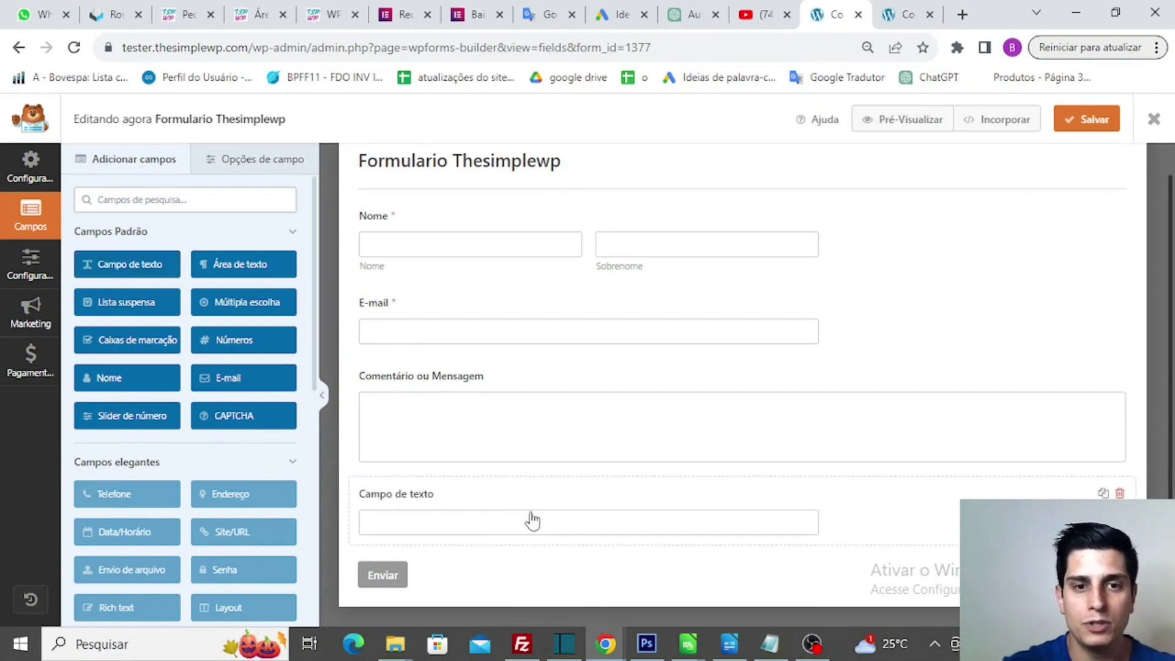
{"action": "left_click", "coordinate": [570, 508]}
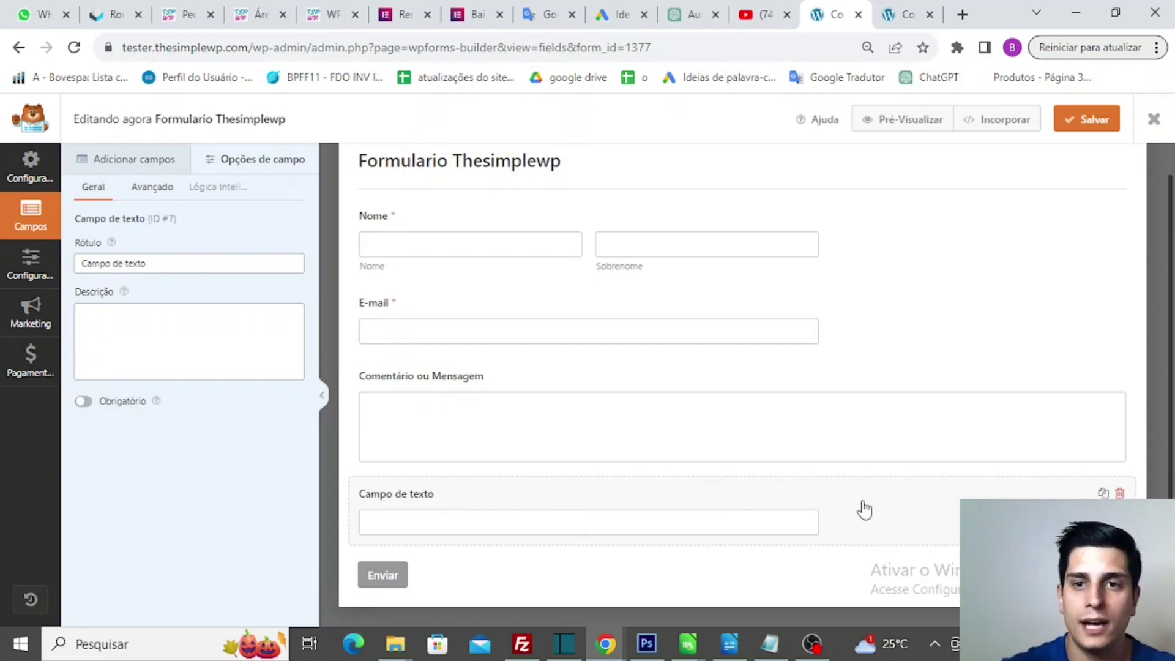
{"action": "left_click_drag", "start_coordinate": [864, 509], "coordinate": [847, 463]}
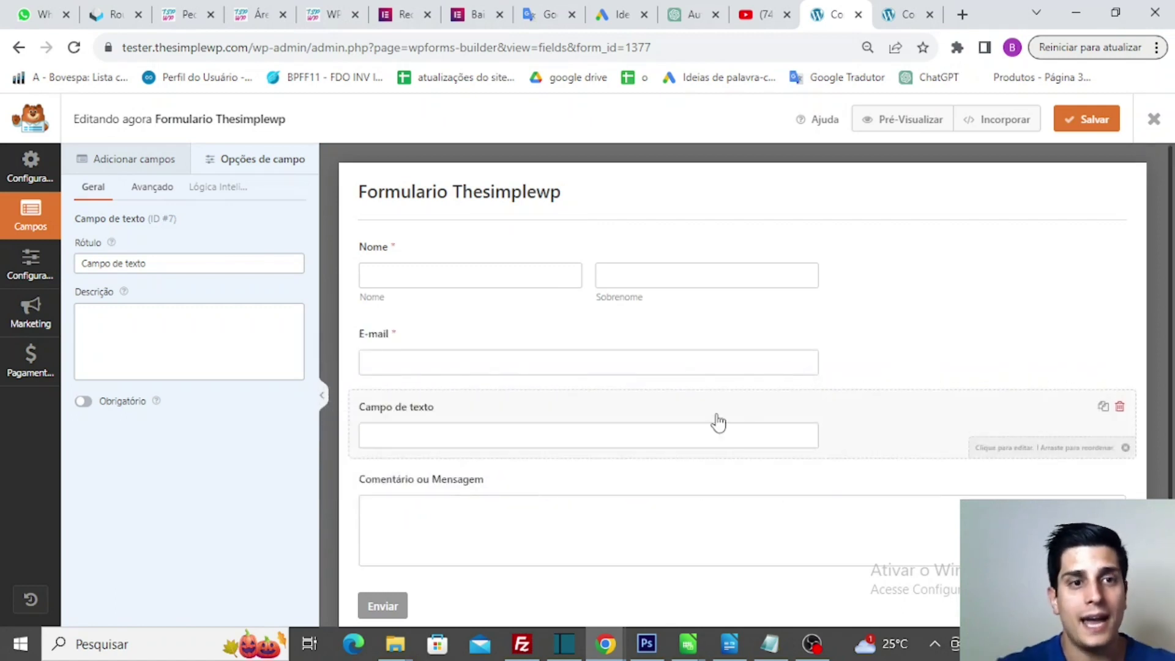
- Place a second Campo de texto field above the Nome field
{"action": "left_click", "coordinate": [134, 165]}
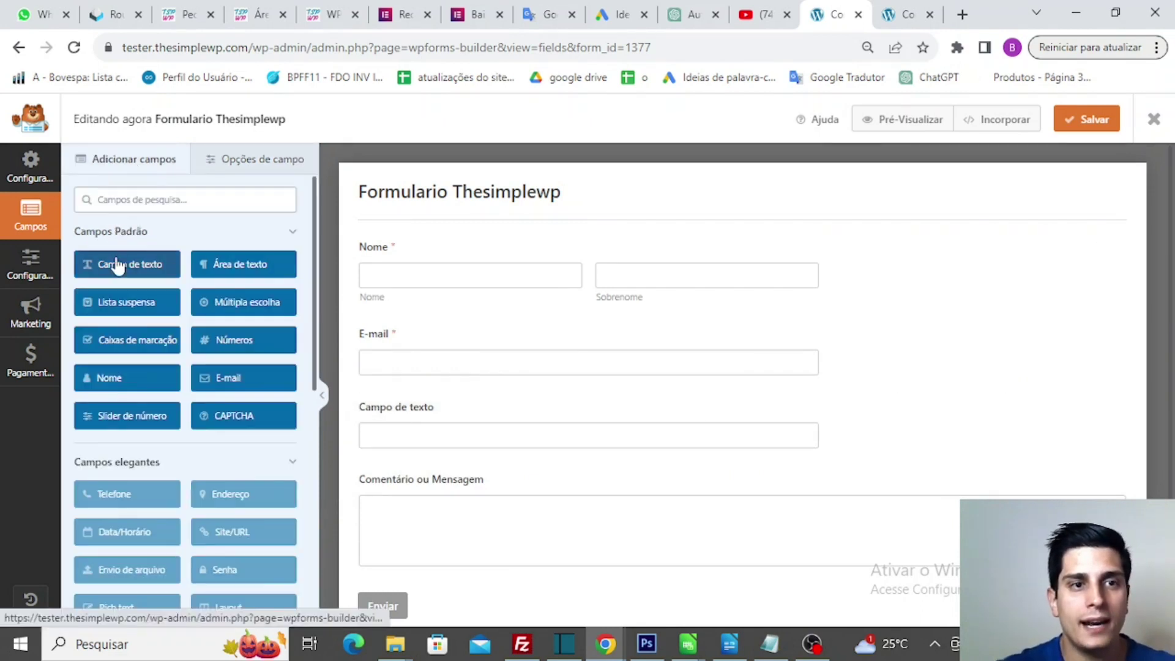
{"action": "left_click_drag", "start_coordinate": [118, 269], "coordinate": [443, 263]}
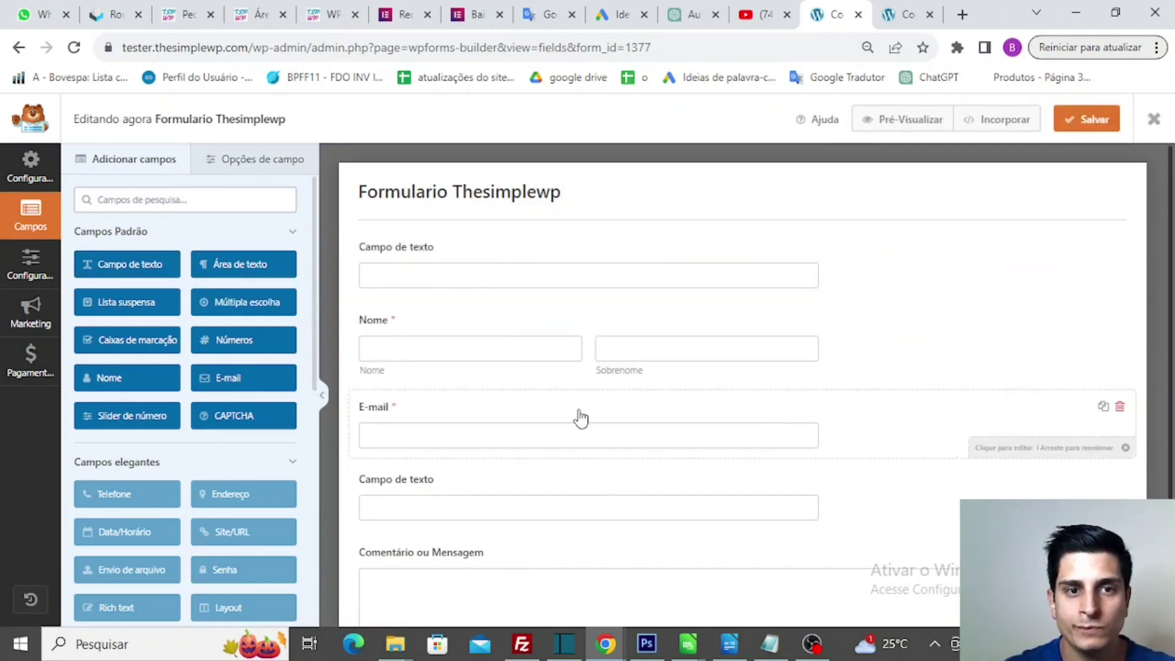
{"action": "scroll", "coordinate": [580, 415], "scroll_direction": "down", "scroll_amount": 2}
{"action": "scroll", "coordinate": [581, 416], "scroll_direction": "up", "scroll_amount": 1}
{"action": "scroll", "coordinate": [580, 418], "scroll_direction": "up", "scroll_amount": 1}
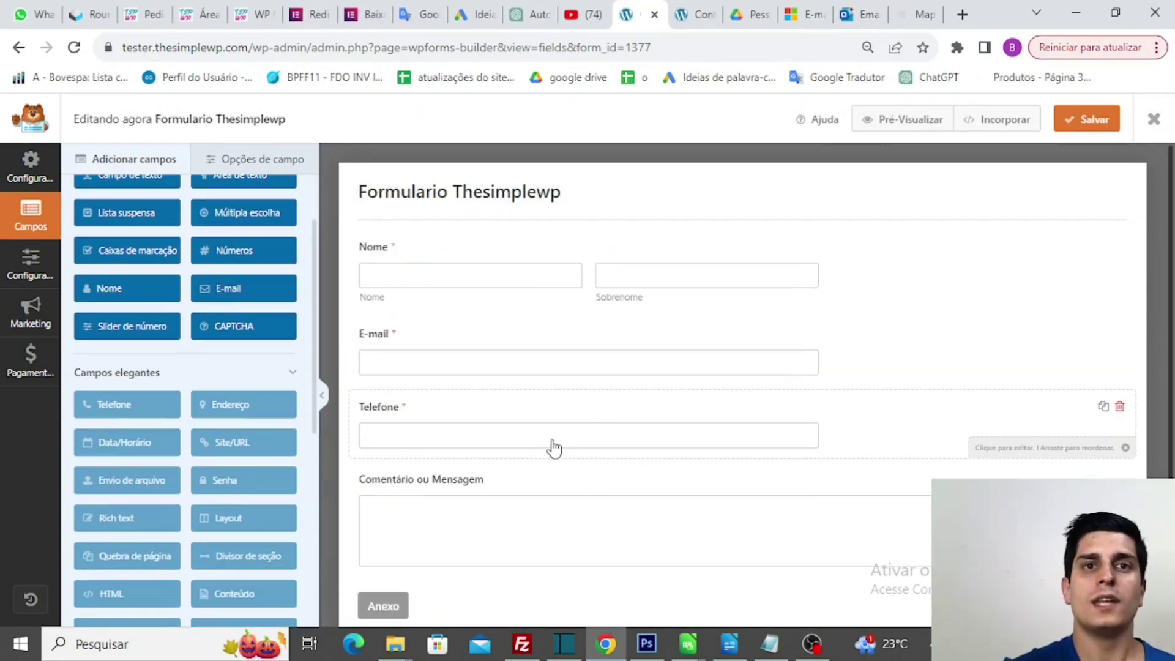
{"action": "scroll", "coordinate": [225, 300], "scroll_direction": "up", "scroll_amount": 2}
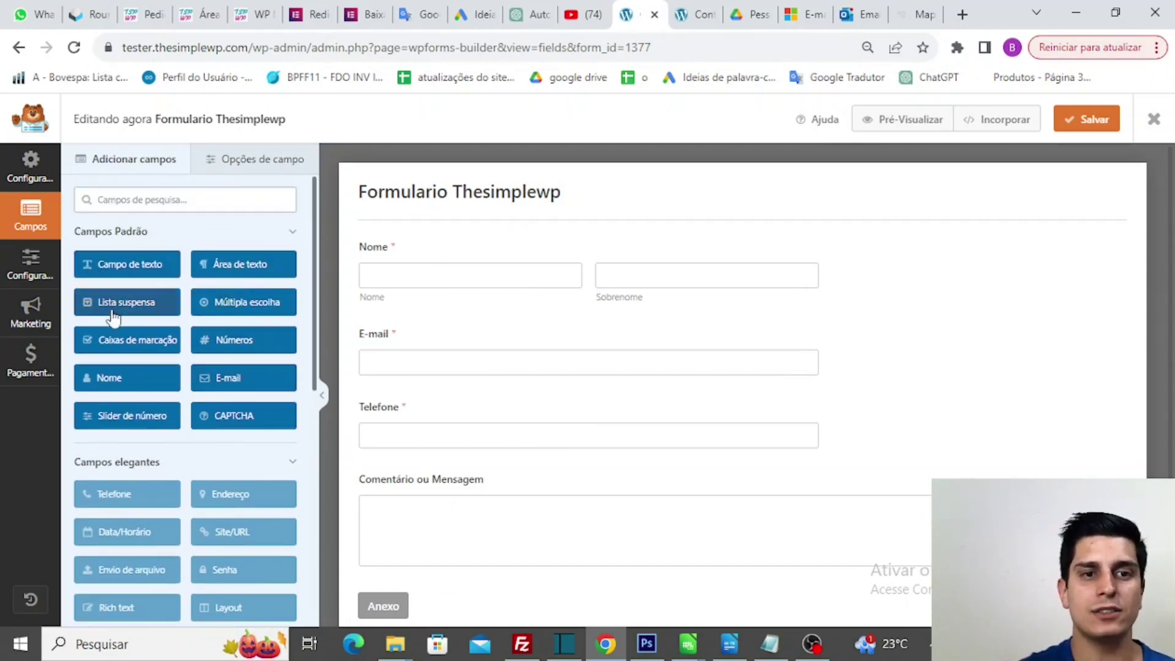
{"action": "scroll", "coordinate": [625, 528], "scroll_direction": "down", "scroll_amount": 1}
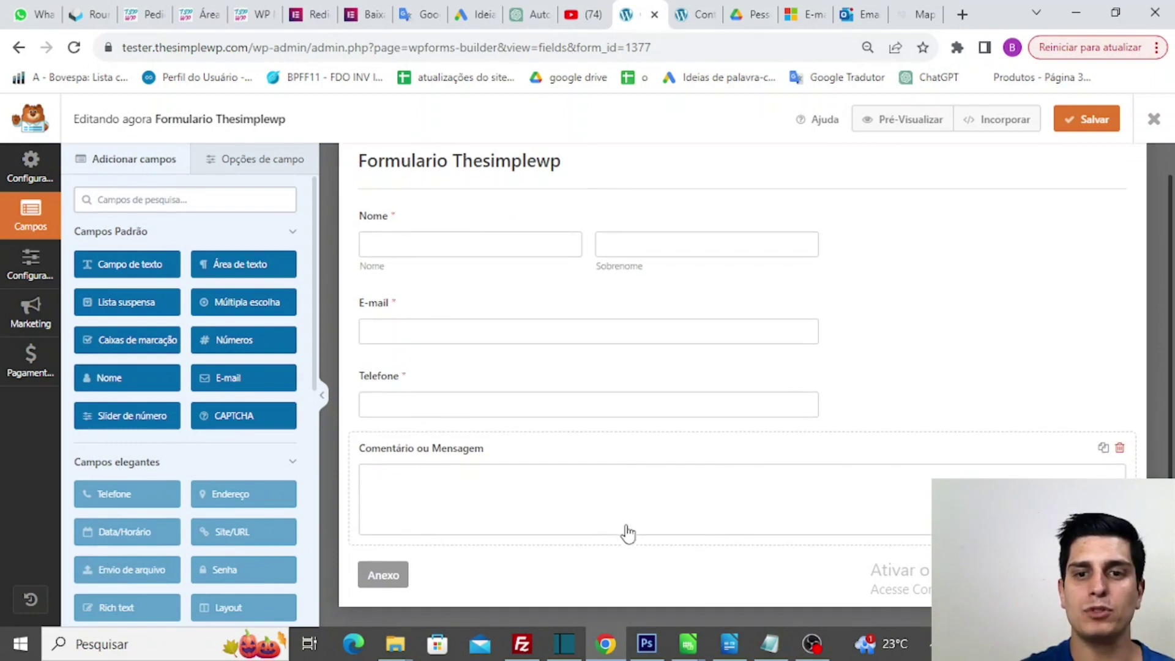
{"action": "scroll", "coordinate": [694, 569], "scroll_direction": "up", "scroll_amount": 1}
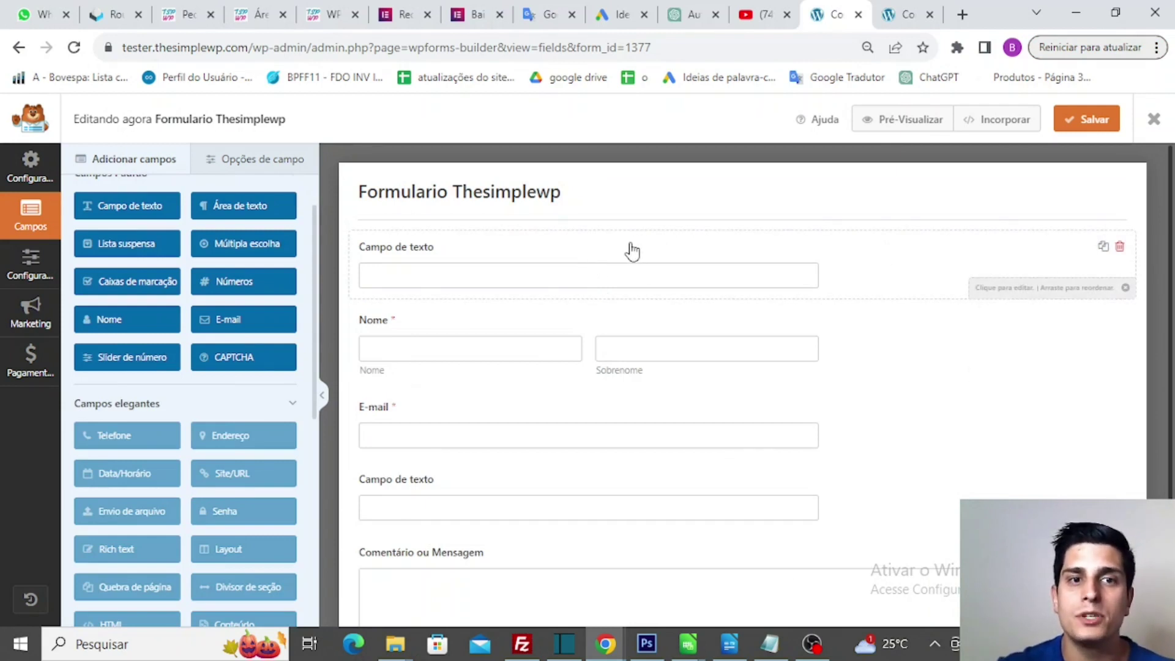
- Delete the Campo de texto above Nome, keeping the one between E-mail and Comentário ou Mensagem
{"action": "left_click", "coordinate": [1120, 247]}
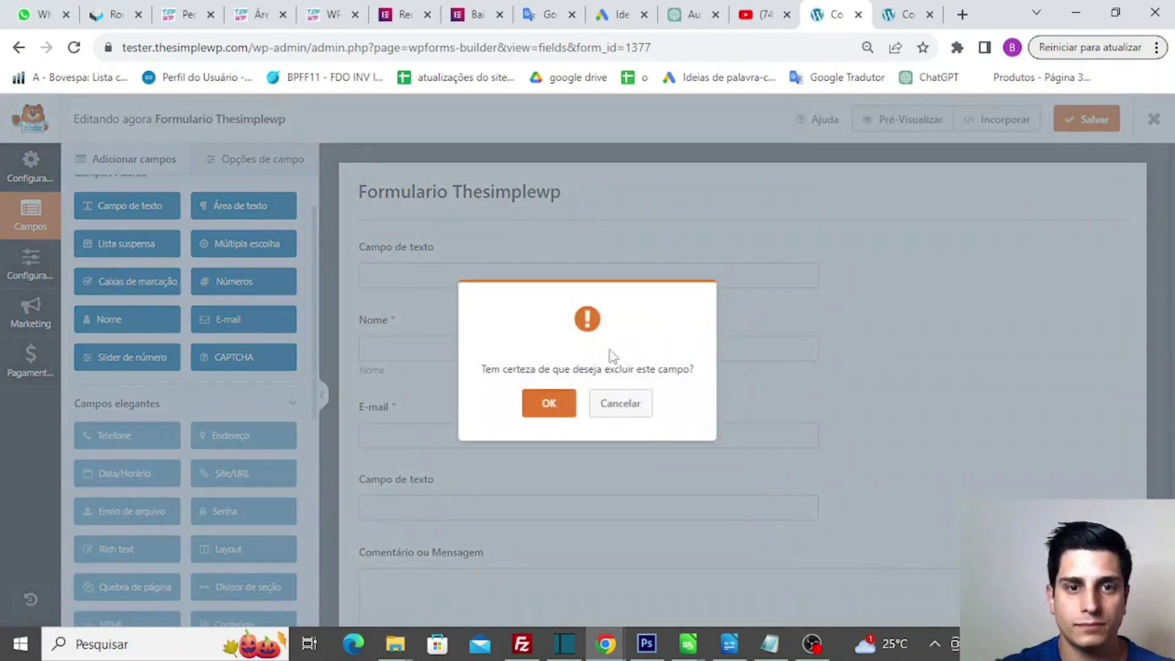
{"action": "left_click", "coordinate": [553, 402]}
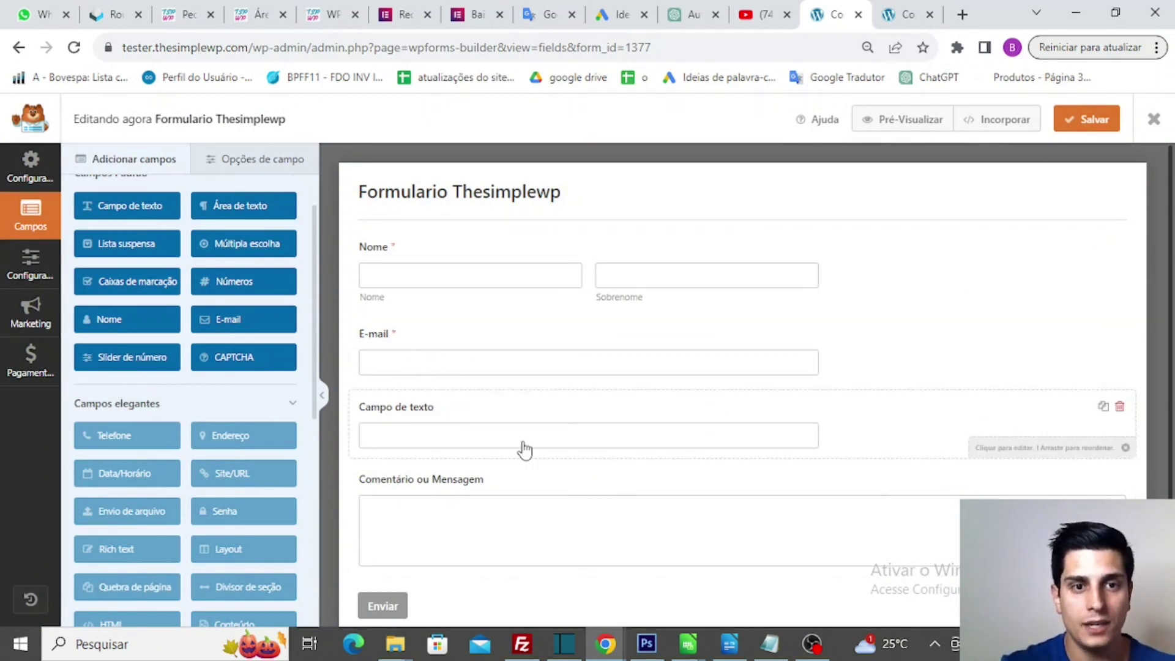
{"action": "left_click", "coordinate": [444, 424]}
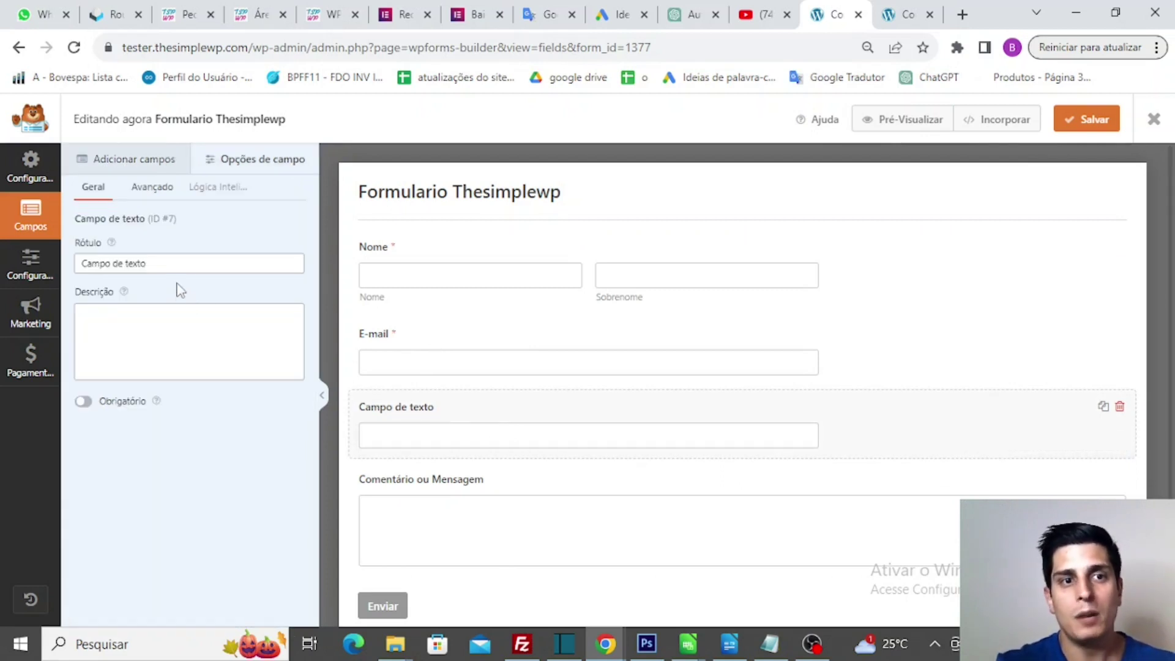
{"action": "left_click", "coordinate": [147, 161]}
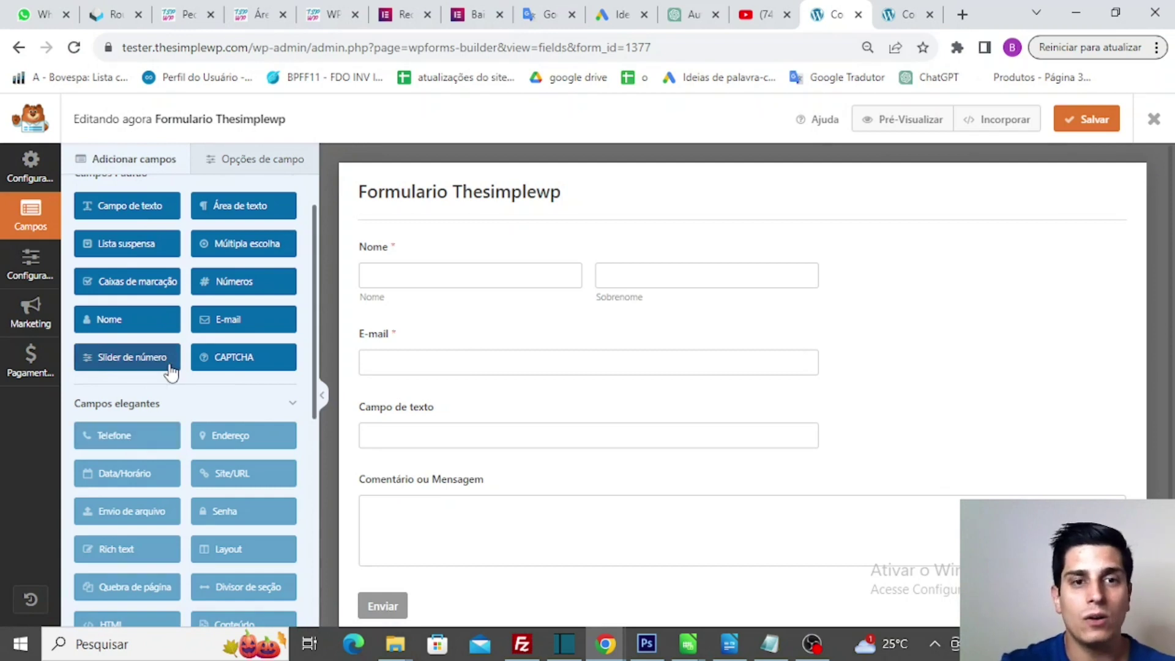
- Change the remaining text field's label from Campo de texto to 'Telefone'
{"action": "left_click", "coordinate": [284, 174]}
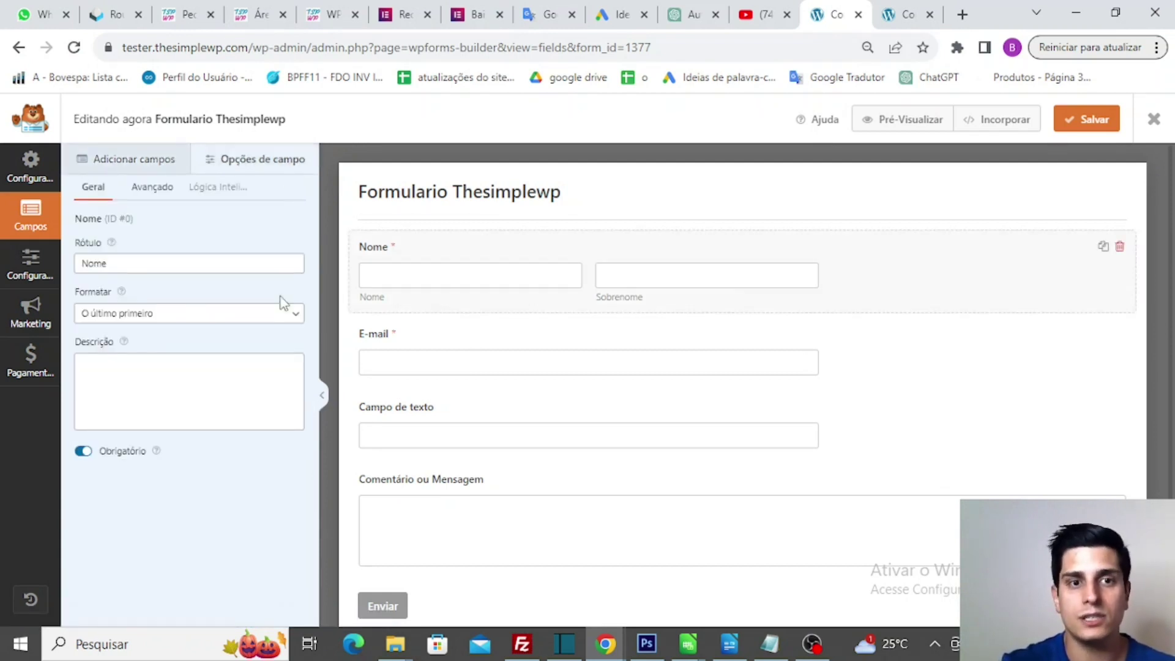
{"action": "left_click", "coordinate": [394, 441]}
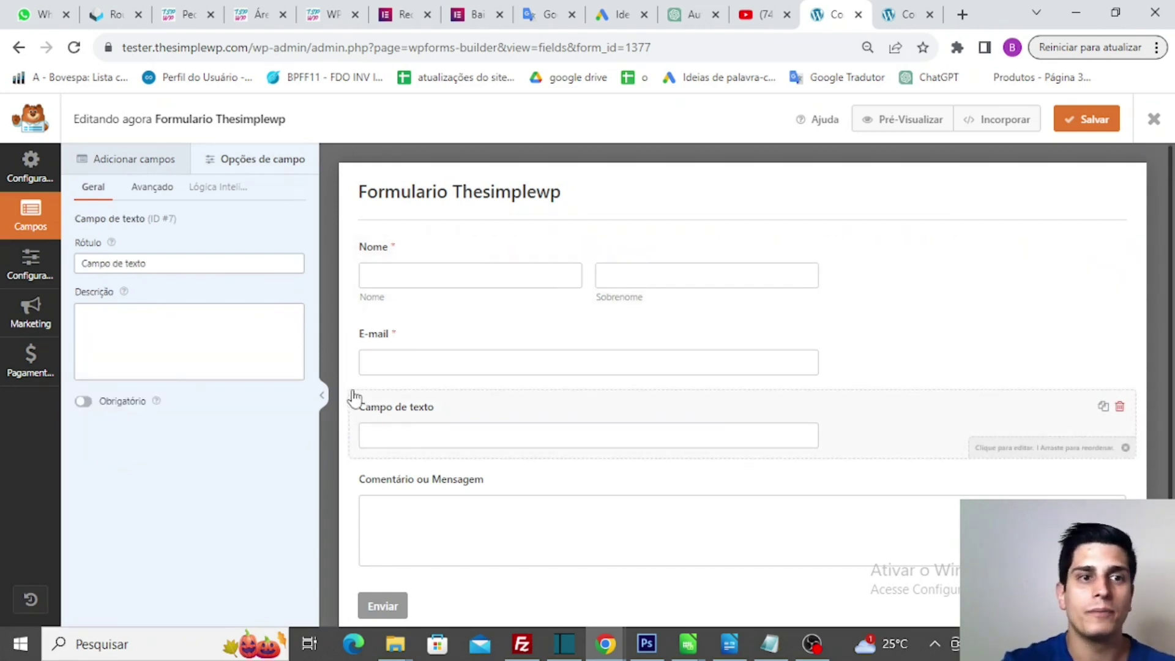
{"action": "left_click", "coordinate": [180, 264]}
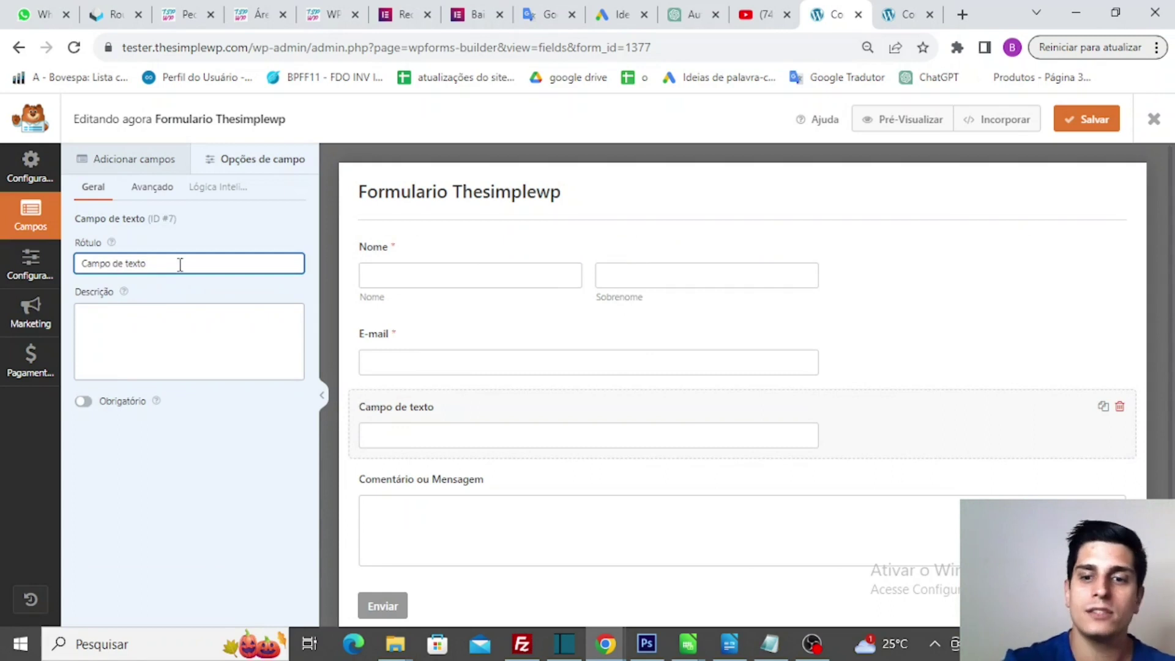
{"action": "key", "text": "BackSpace"}
{"action": "key", "text": "BackSpace"}
{"action": "key", "text": "BackSpace"}
{"action": "key", "text": "BackSpace"}
{"action": "key", "text": "BackSpace"}
{"action": "key", "text": "BackSpace"}
{"action": "key", "text": "BackSpace"}
{"action": "key", "text": "BackSpace"}
{"action": "key", "text": "BackSpace"}
{"action": "key", "text": "BackSpace"}
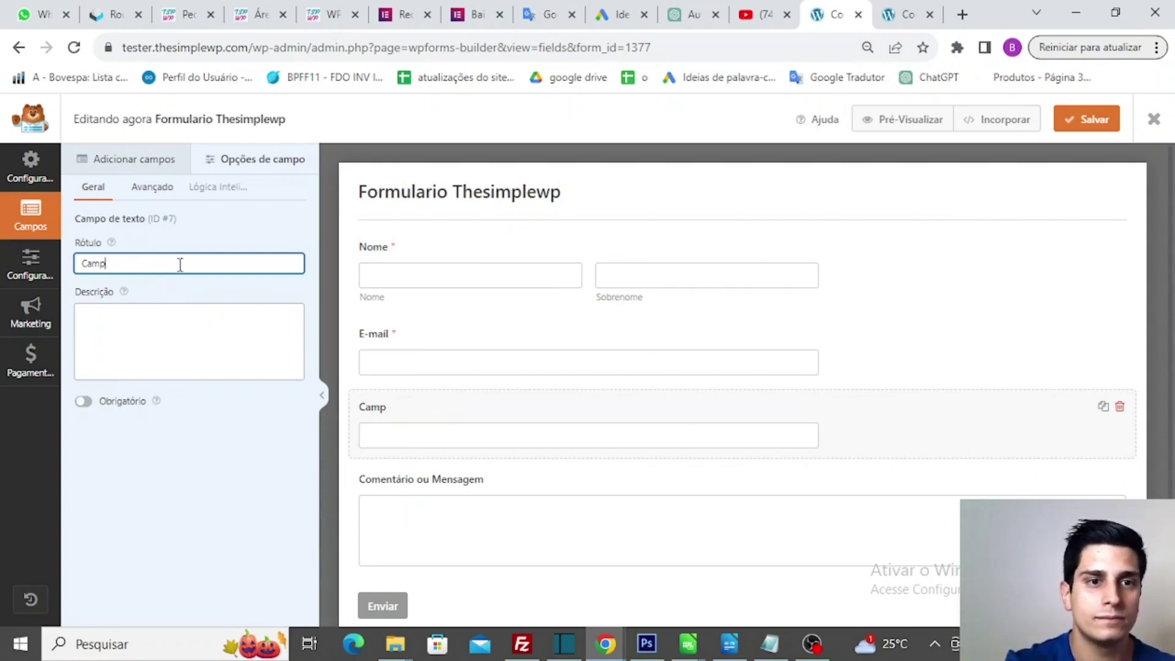
{"action": "key", "text": "BackSpace"}
{"action": "key", "text": "BackSpace"}
{"action": "key", "text": "BackSpace"}
{"action": "key", "text": "BackSpace"}
{"action": "type", "text": "T"}
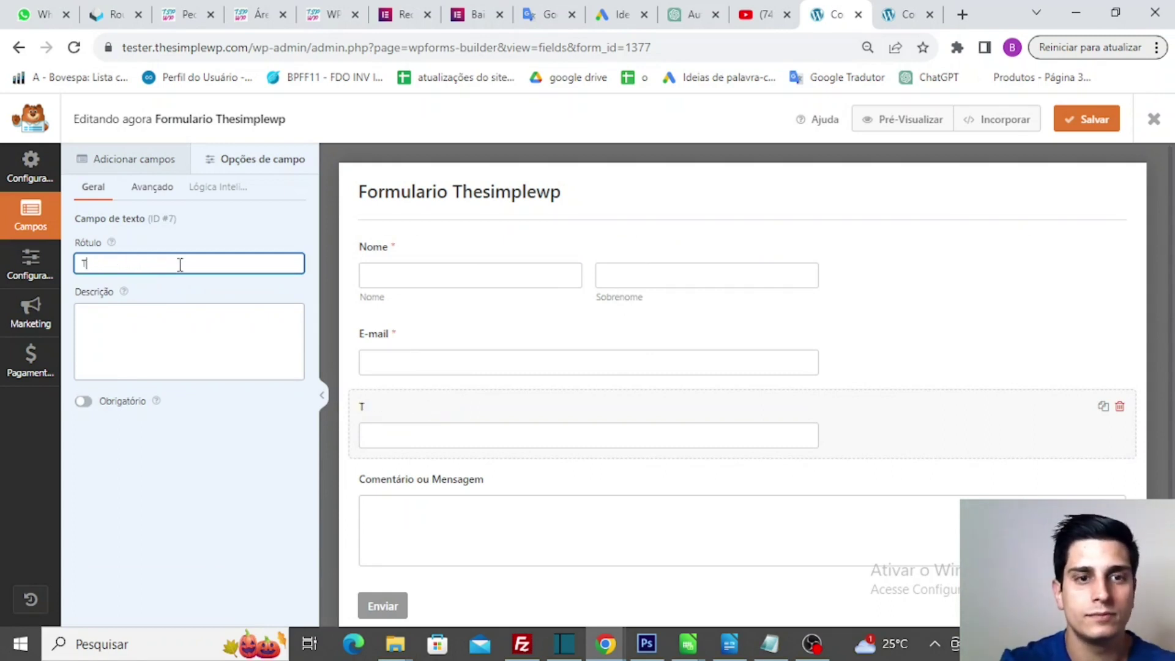
{"action": "type", "text": "elefone"}
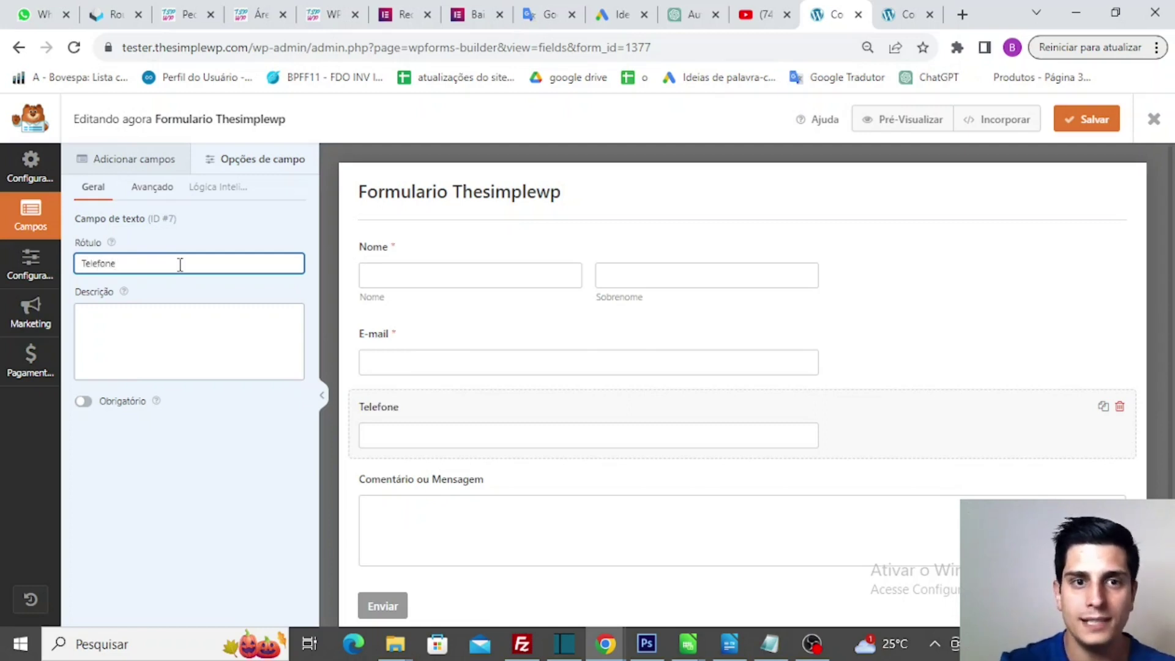
{"action": "left_click", "coordinate": [140, 164]}
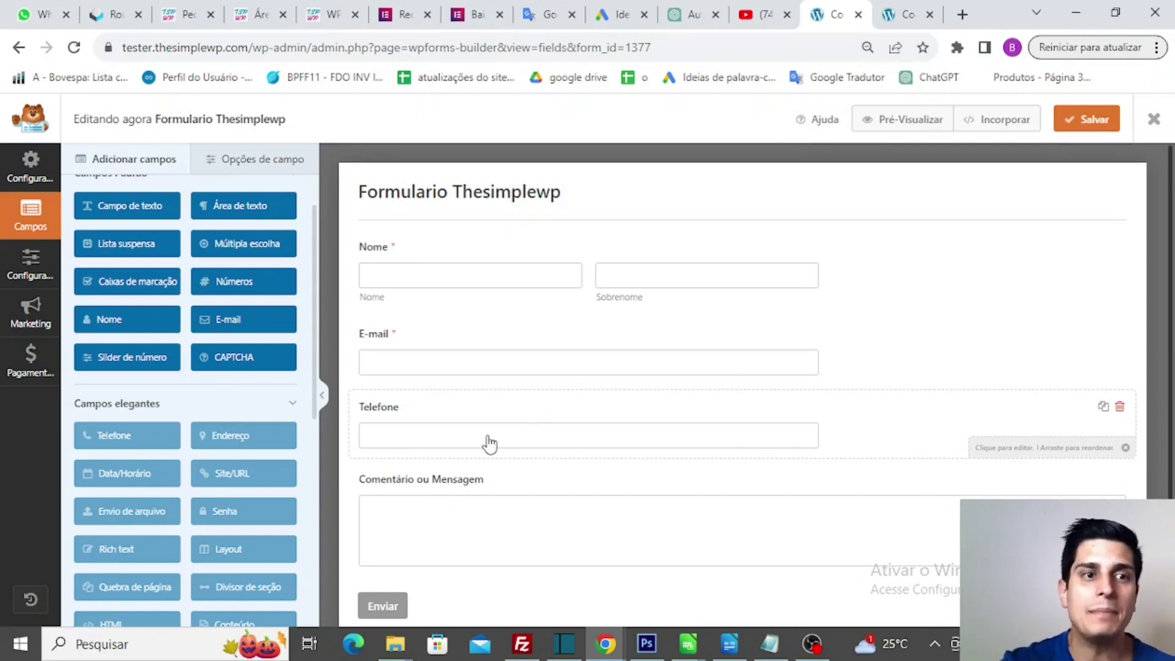
{"action": "scroll", "coordinate": [488, 407], "scroll_direction": "down", "scroll_amount": 1}
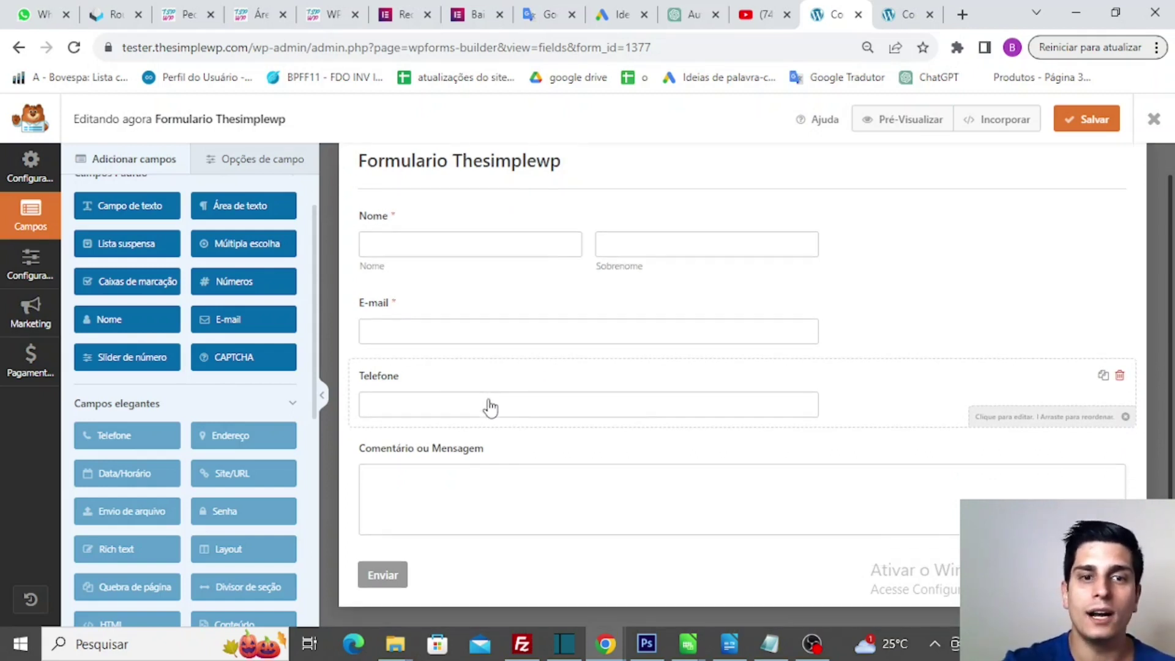
- Open the form's Geral settings and scroll to the submit button options
{"action": "left_click", "coordinate": [14, 270]}
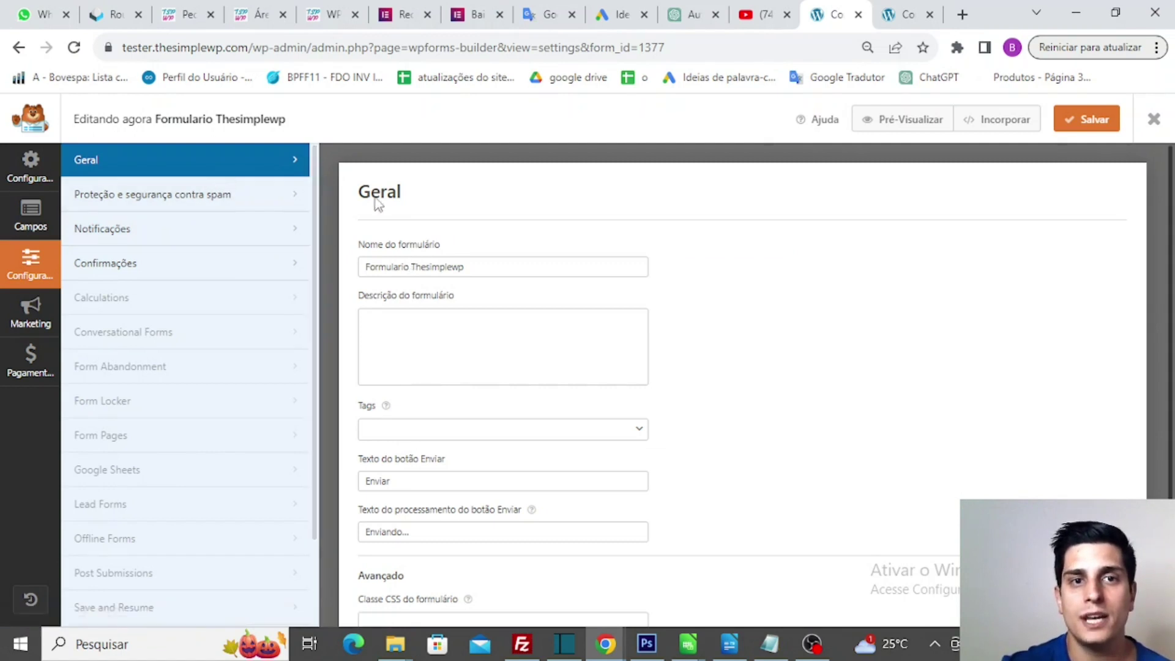
{"action": "left_click", "coordinate": [49, 223]}
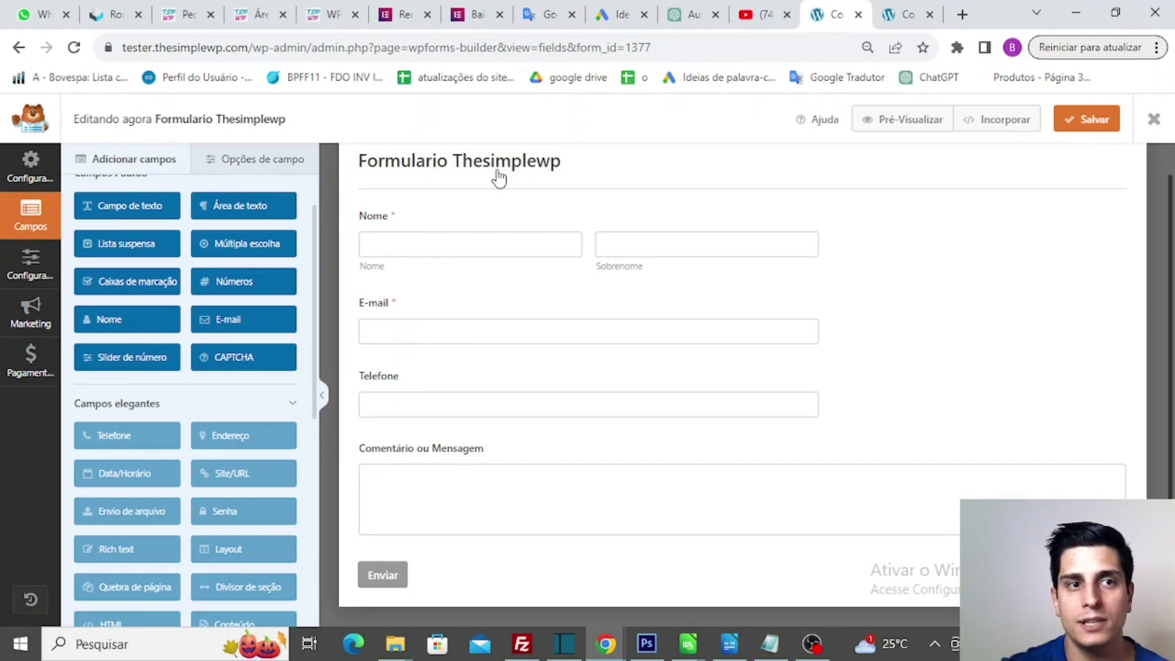
{"action": "left_click", "coordinate": [30, 270]}
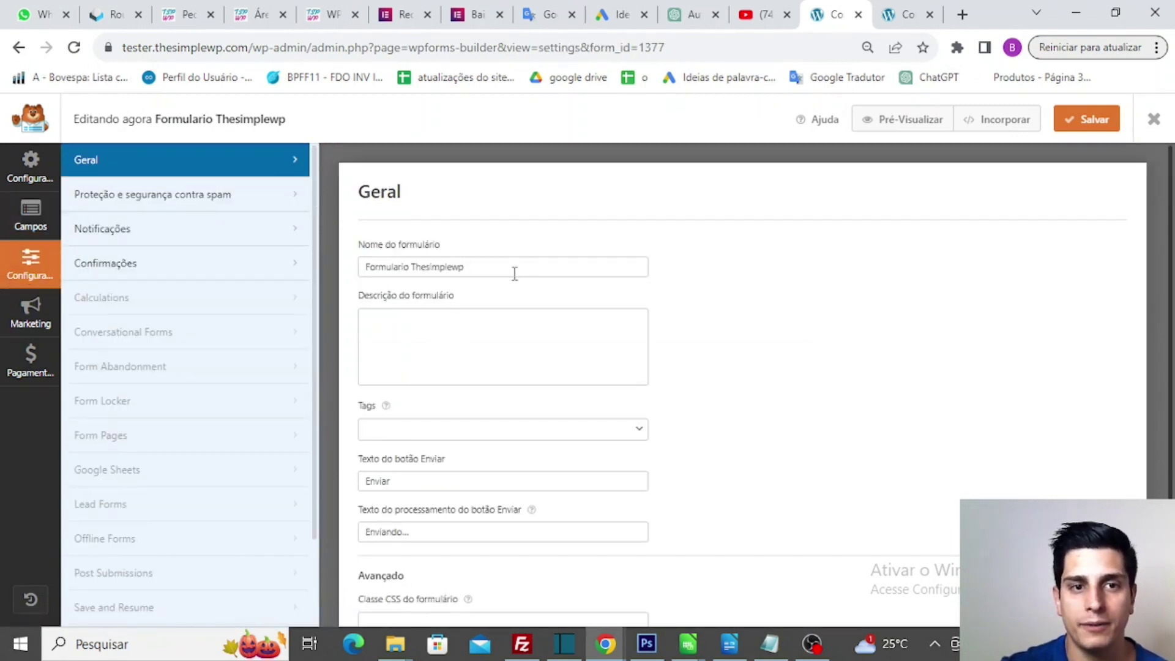
{"action": "scroll", "coordinate": [515, 274], "scroll_direction": "down", "scroll_amount": 3}
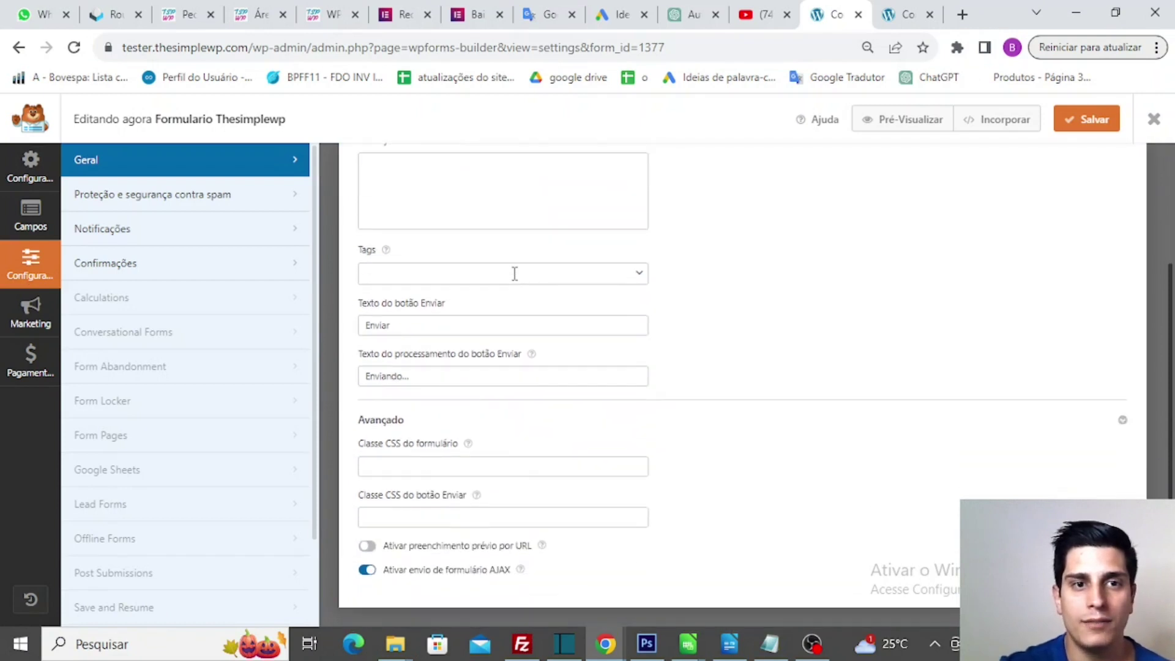
{"action": "scroll", "coordinate": [515, 273], "scroll_direction": "up", "scroll_amount": 3}
{"action": "scroll", "coordinate": [467, 313], "scroll_direction": "down", "scroll_amount": 1}
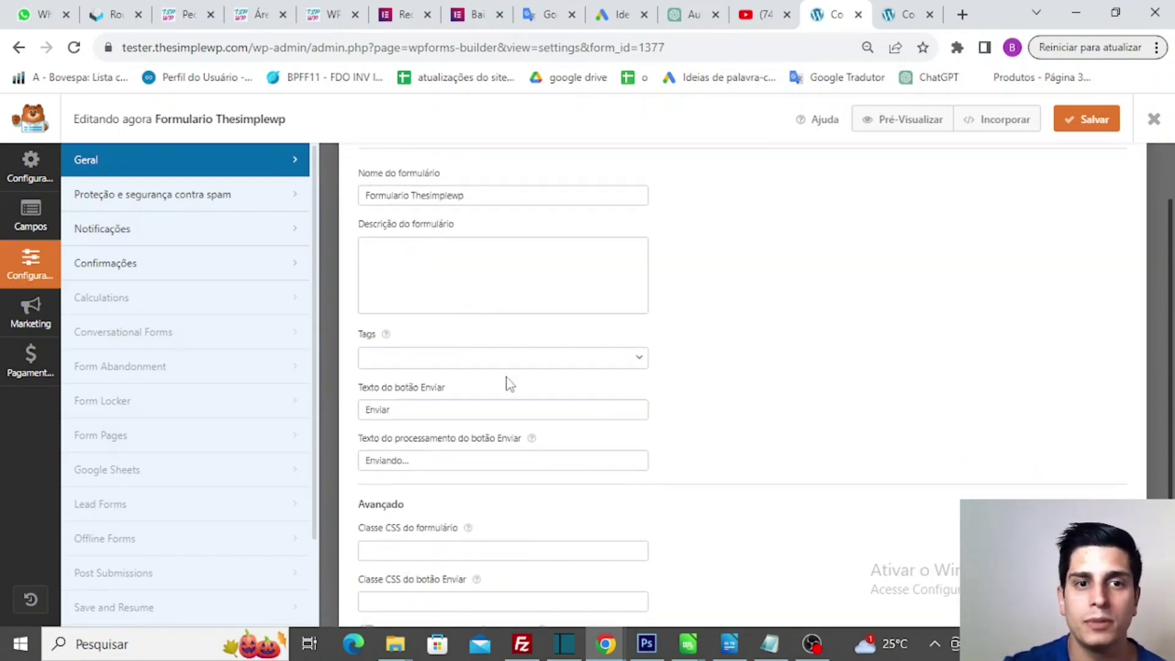
{"action": "scroll", "coordinate": [798, 284], "scroll_direction": "up", "scroll_amount": 1}
{"action": "scroll", "coordinate": [798, 284], "scroll_direction": "down", "scroll_amount": 2}
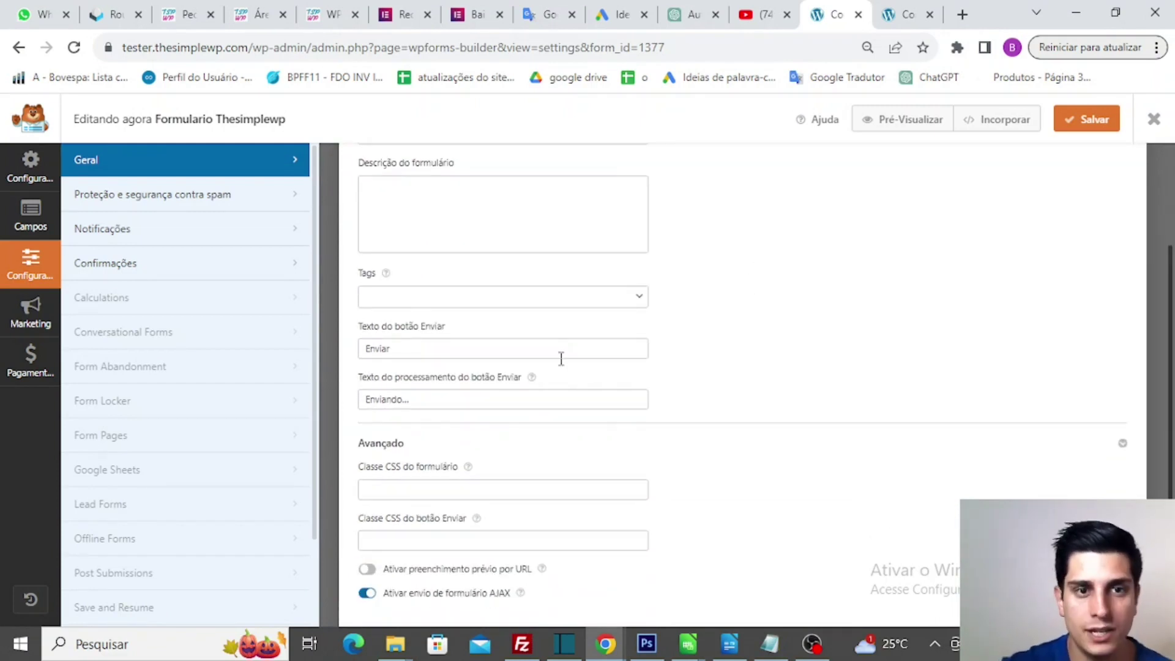
{"action": "scroll", "coordinate": [561, 359], "scroll_direction": "down", "scroll_amount": 1}
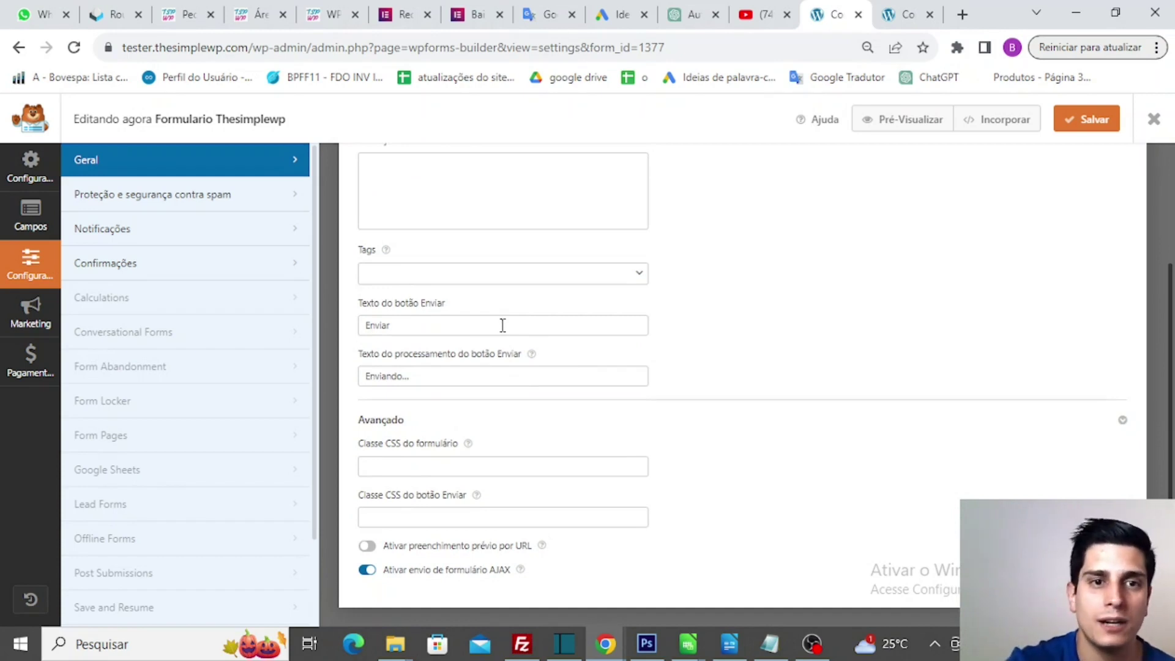
- Change the submit button text from Enviar to 'Anexo', then view the anti-spam settings
{"action": "left_click", "coordinate": [503, 325]}
{"action": "key", "text": "BackSpace"}
{"action": "key", "text": "BackSpace"}
{"action": "key", "text": "BackSpace"}
{"action": "key", "text": "BackSpace"}
{"action": "key", "text": "BackSpace"}
{"action": "key", "text": "BackSpace"}
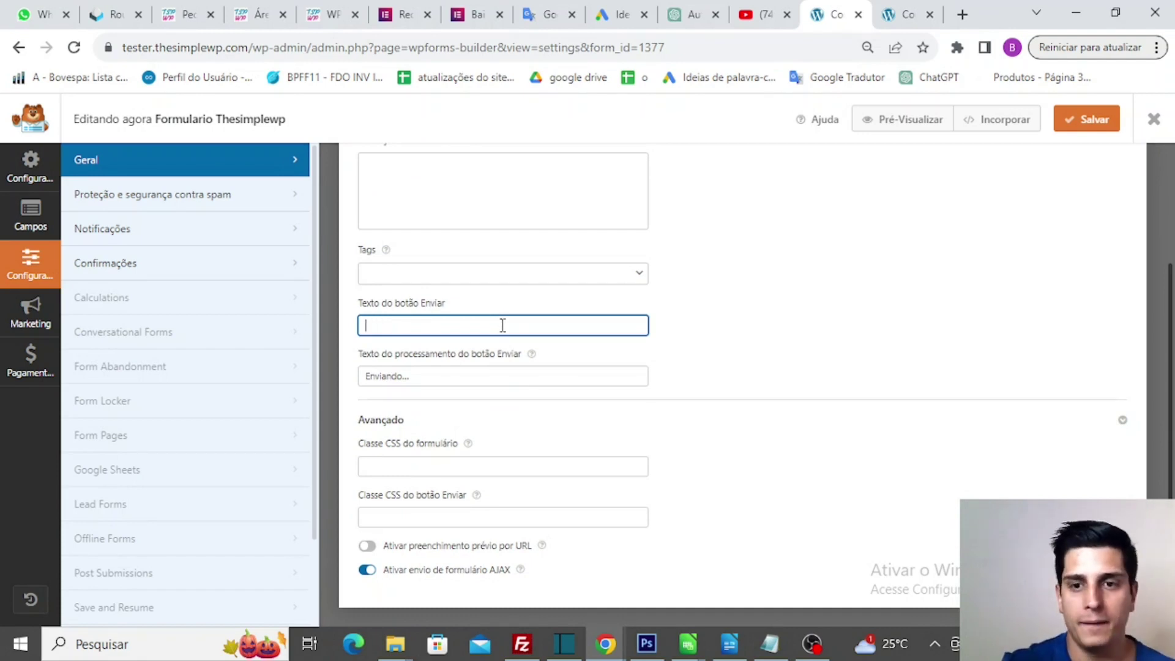
{"action": "type", "text": "AN"}
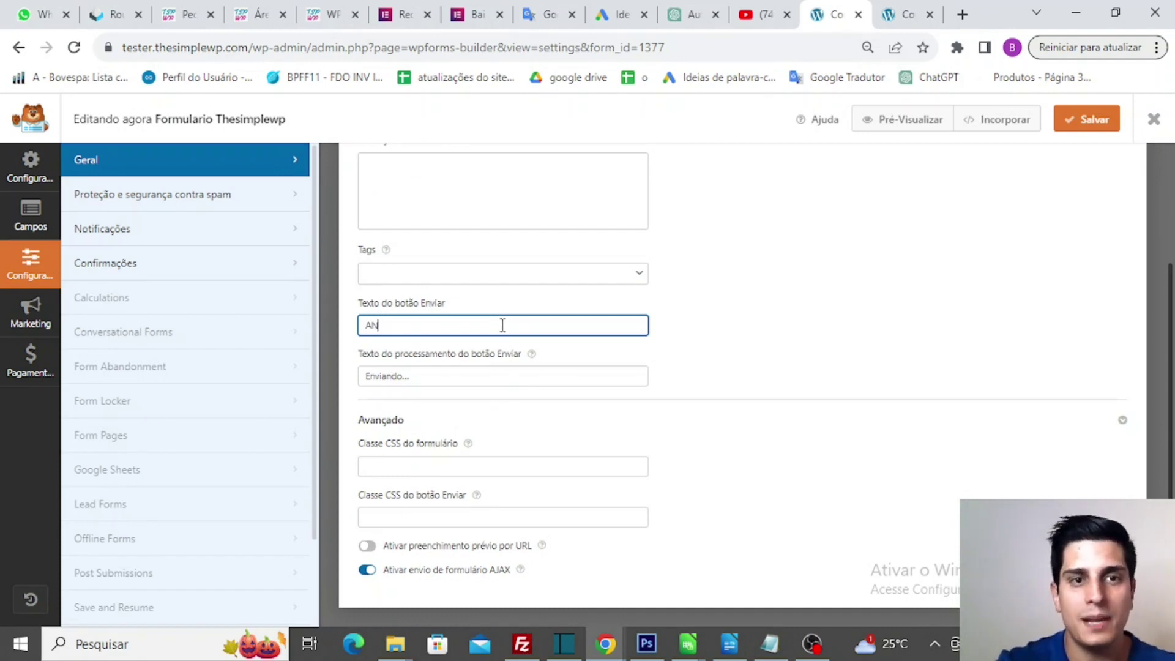
{"action": "key", "text": "BackSpace"}
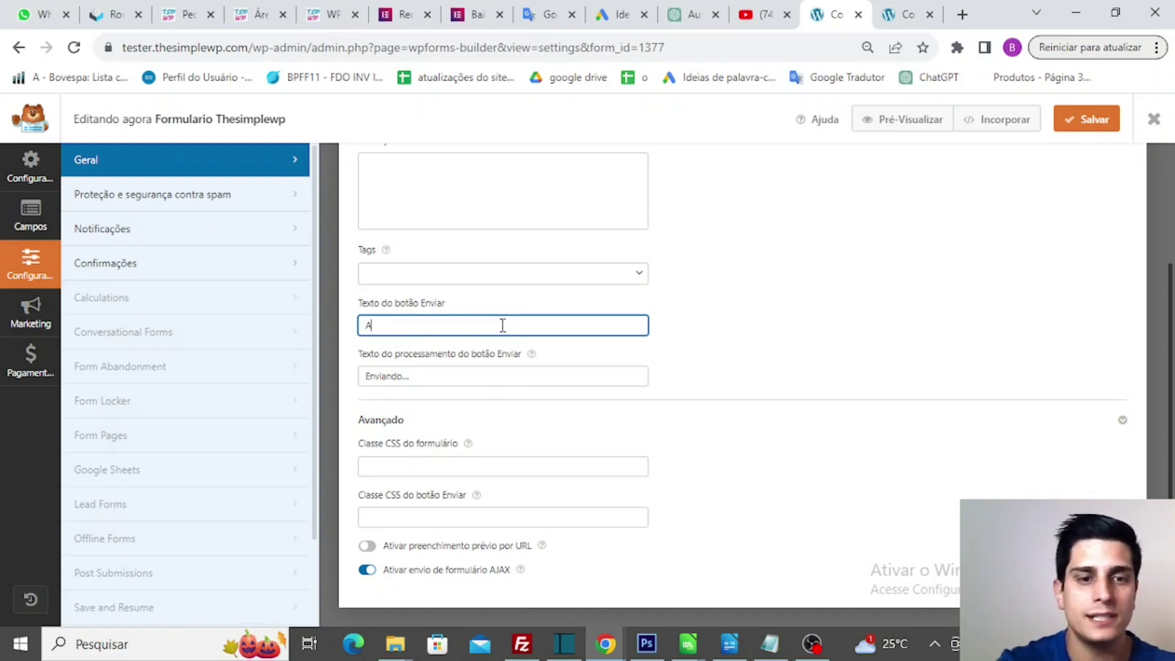
{"action": "type", "text": "nexo"}
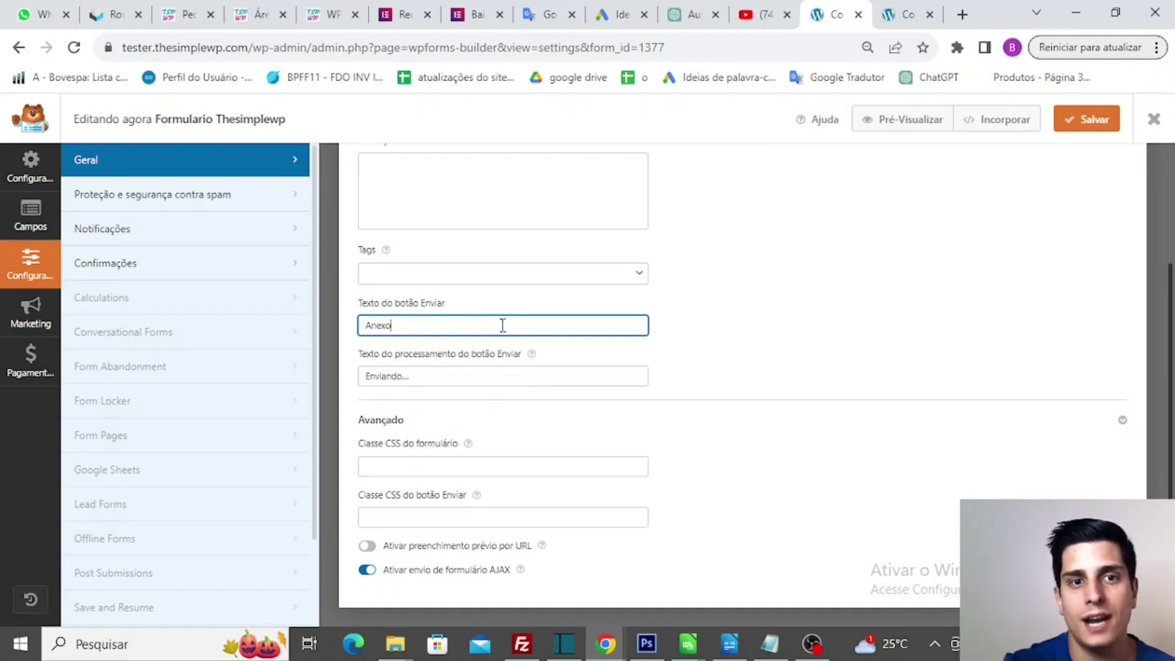
{"action": "left_click", "coordinate": [462, 379]}
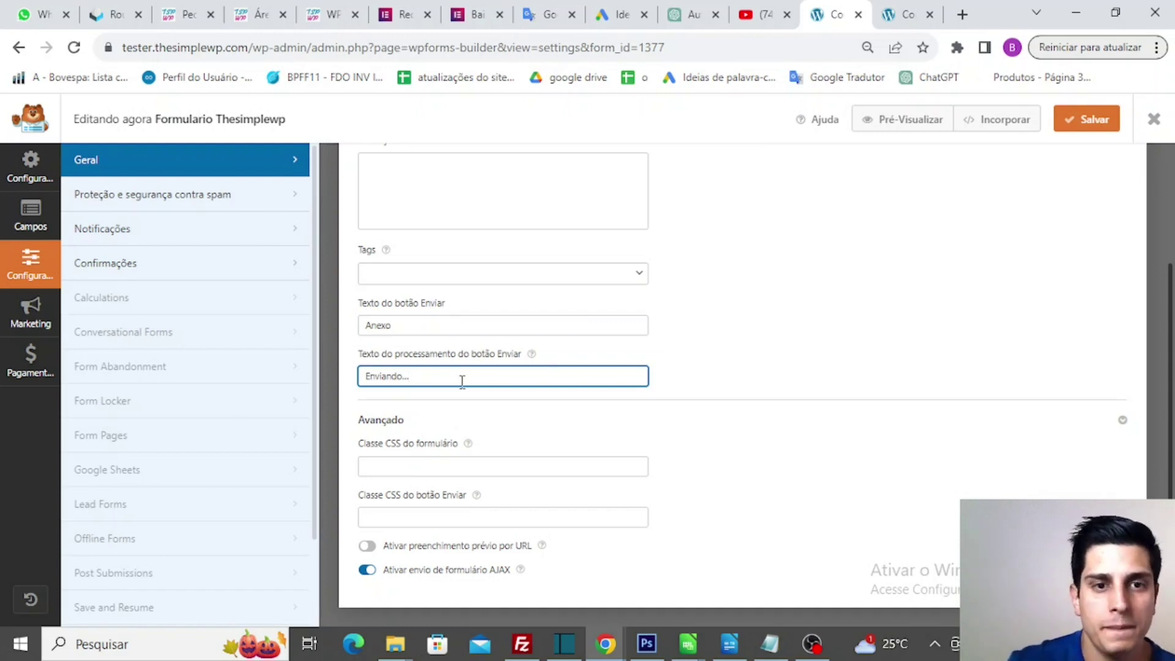
{"action": "left_click", "coordinate": [199, 207]}
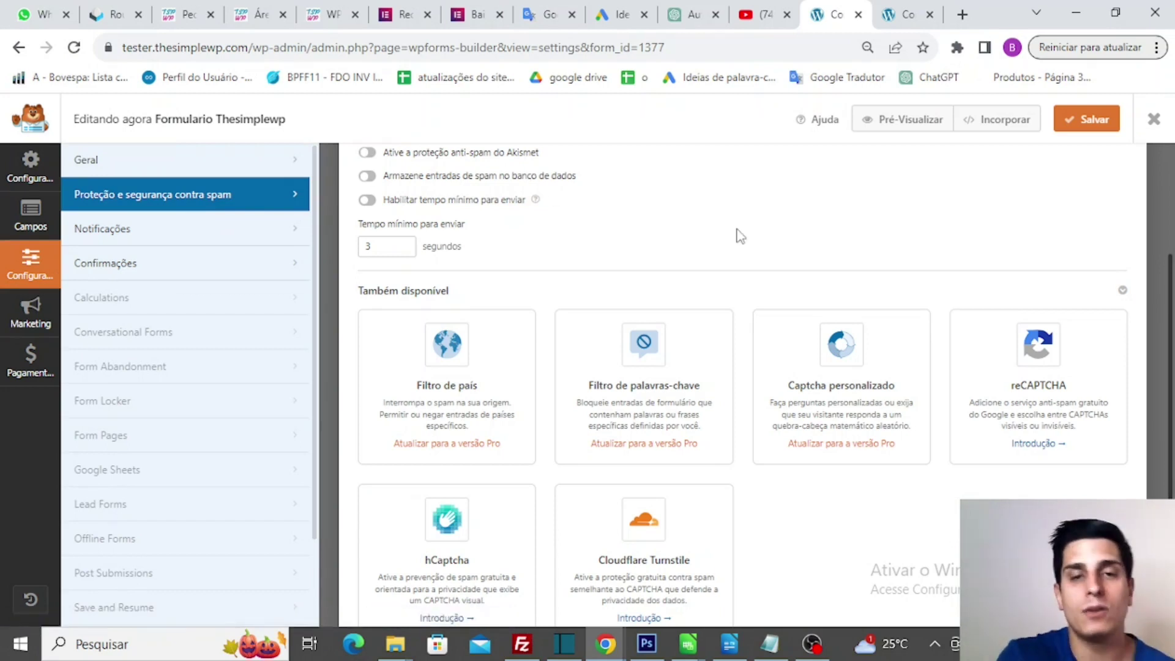
{"action": "scroll", "coordinate": [740, 236], "scroll_direction": "up", "scroll_amount": 3}
{"action": "scroll", "coordinate": [741, 236], "scroll_direction": "down", "scroll_amount": 2}
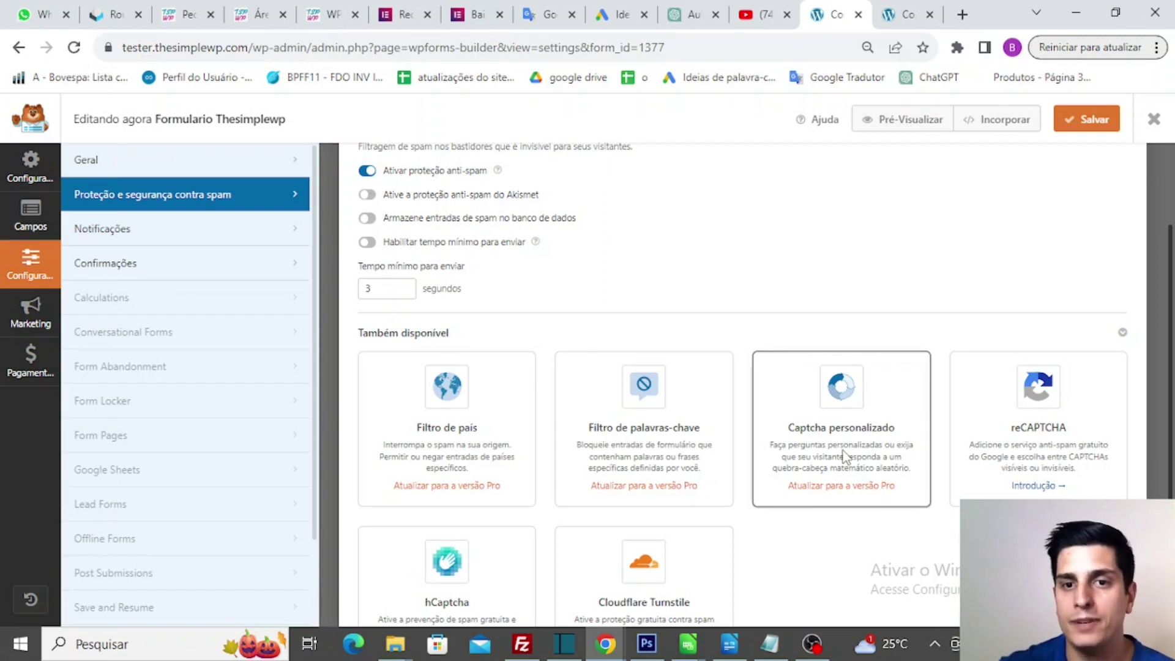
{"action": "scroll", "coordinate": [845, 456], "scroll_direction": "down", "scroll_amount": 2}
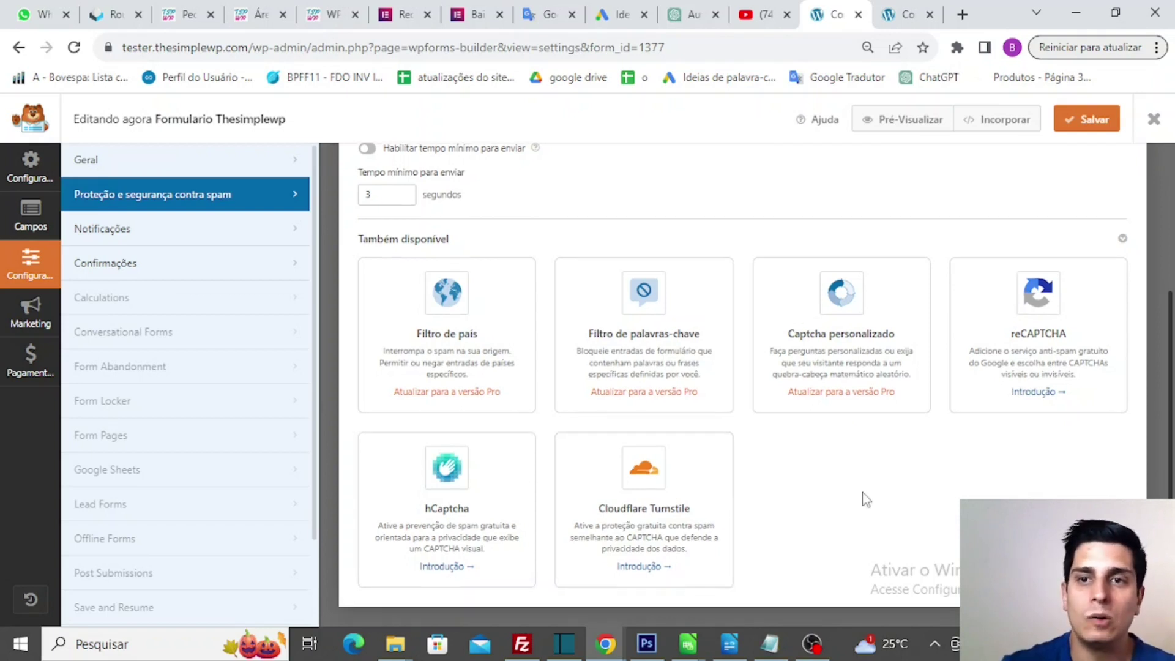
{"action": "scroll", "coordinate": [866, 499], "scroll_direction": "up", "scroll_amount": 3}
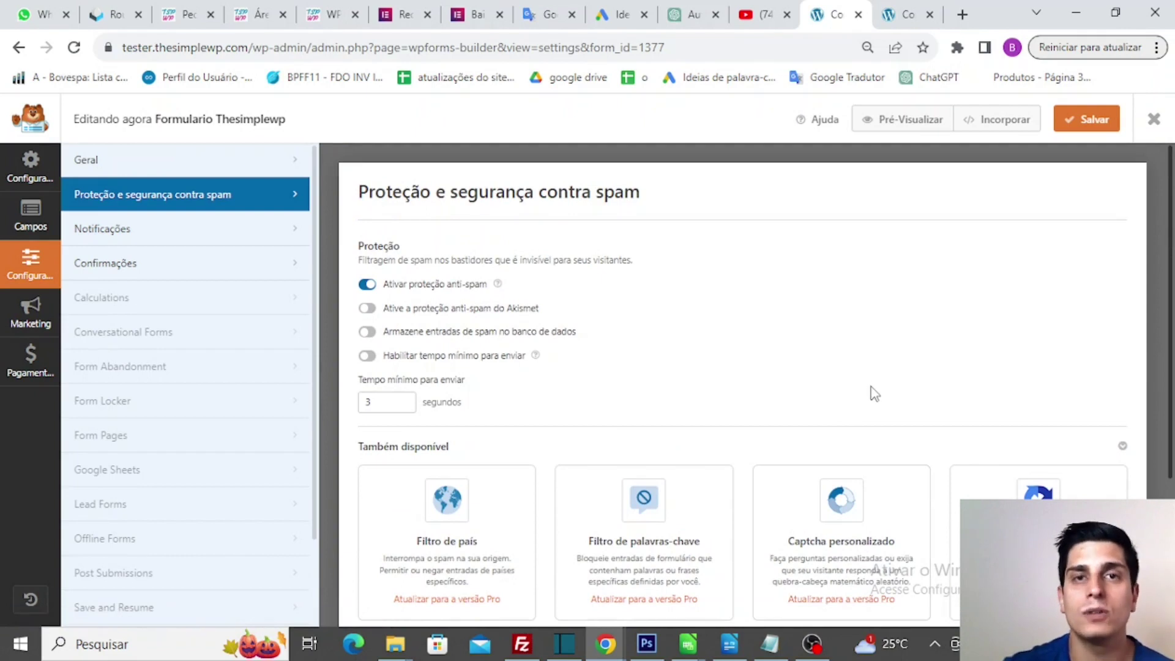
{"action": "scroll", "coordinate": [875, 394], "scroll_direction": "down", "scroll_amount": 2}
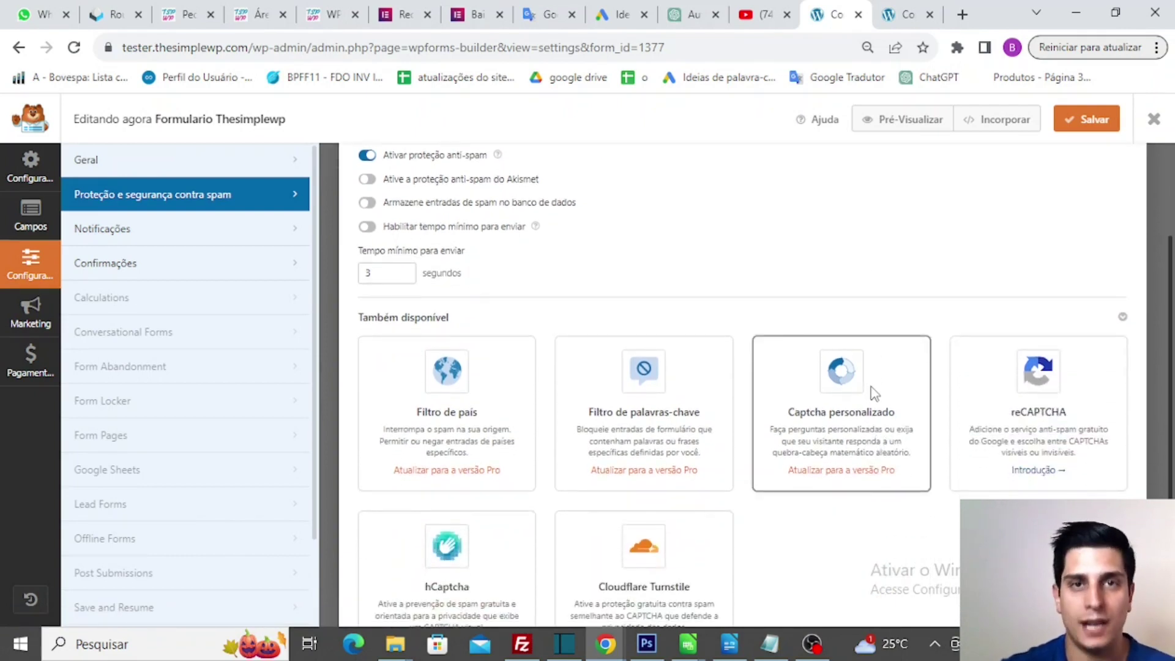
{"action": "left_click", "coordinate": [267, 244]}
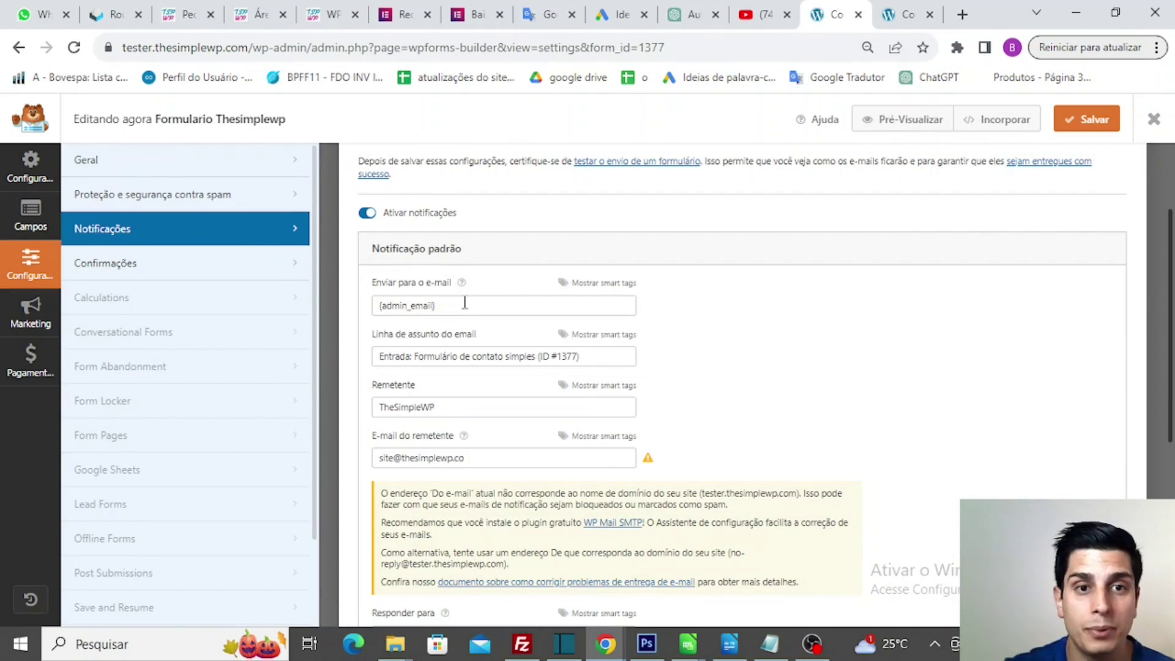
- Add the extra recipient addresses, comma-separated after {admin_email}, to the default notification's 'Enviar para o e-mail' field
{"action": "left_click", "coordinate": [464, 303]}
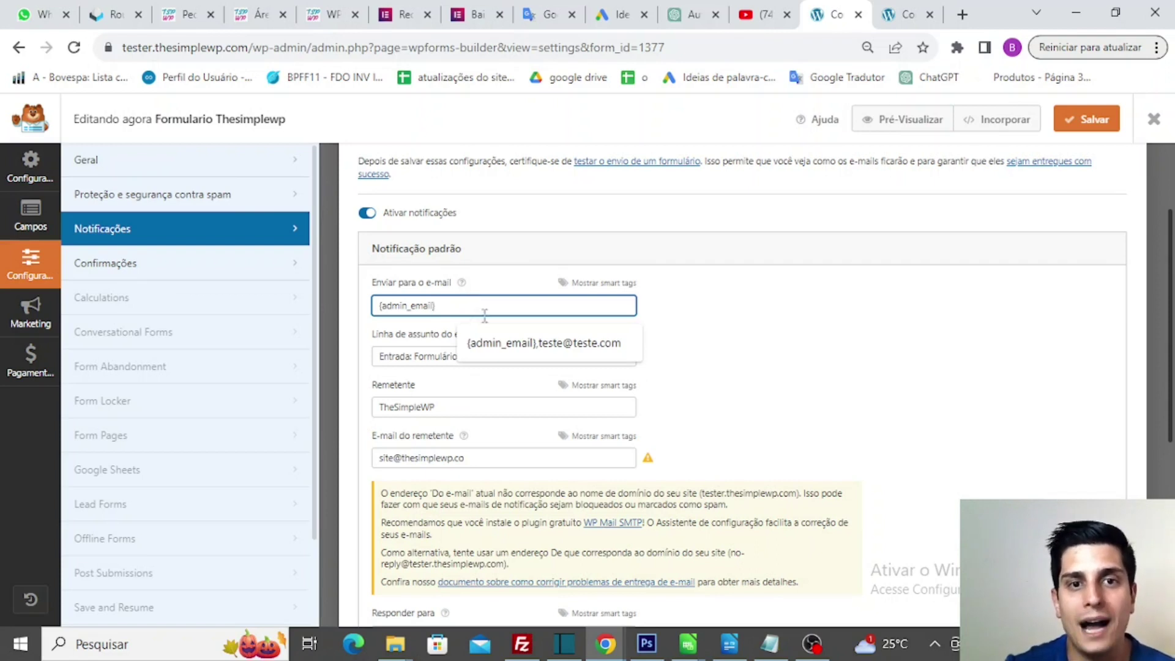
{"action": "left_click", "coordinate": [518, 345]}
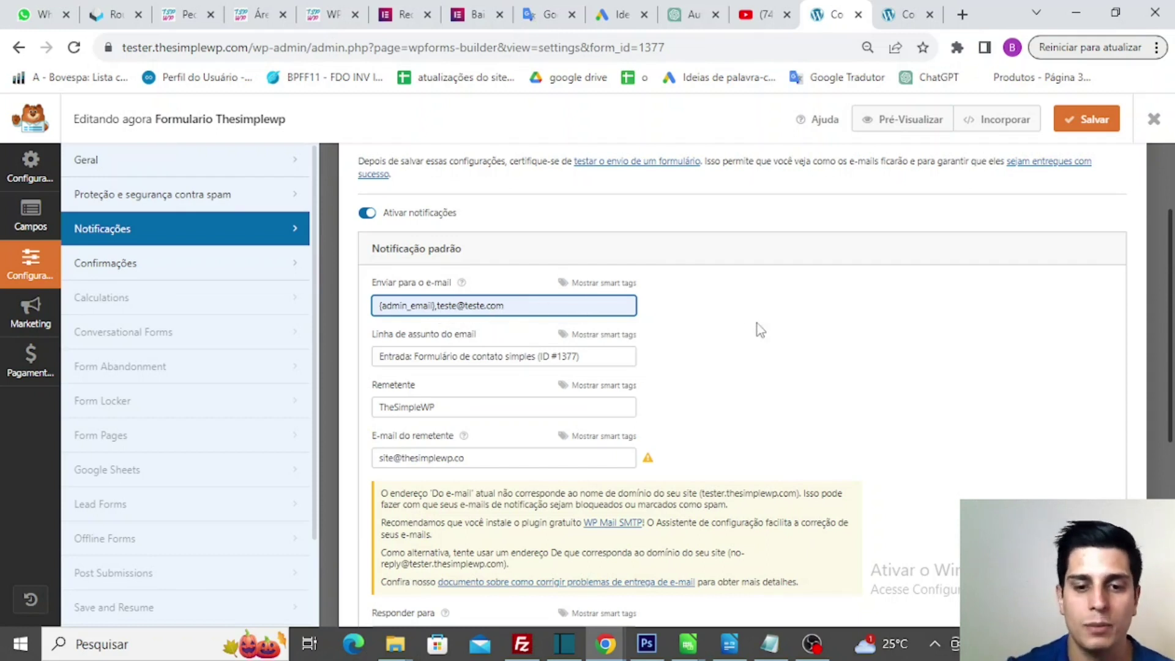
{"action": "type", "text": ", "}
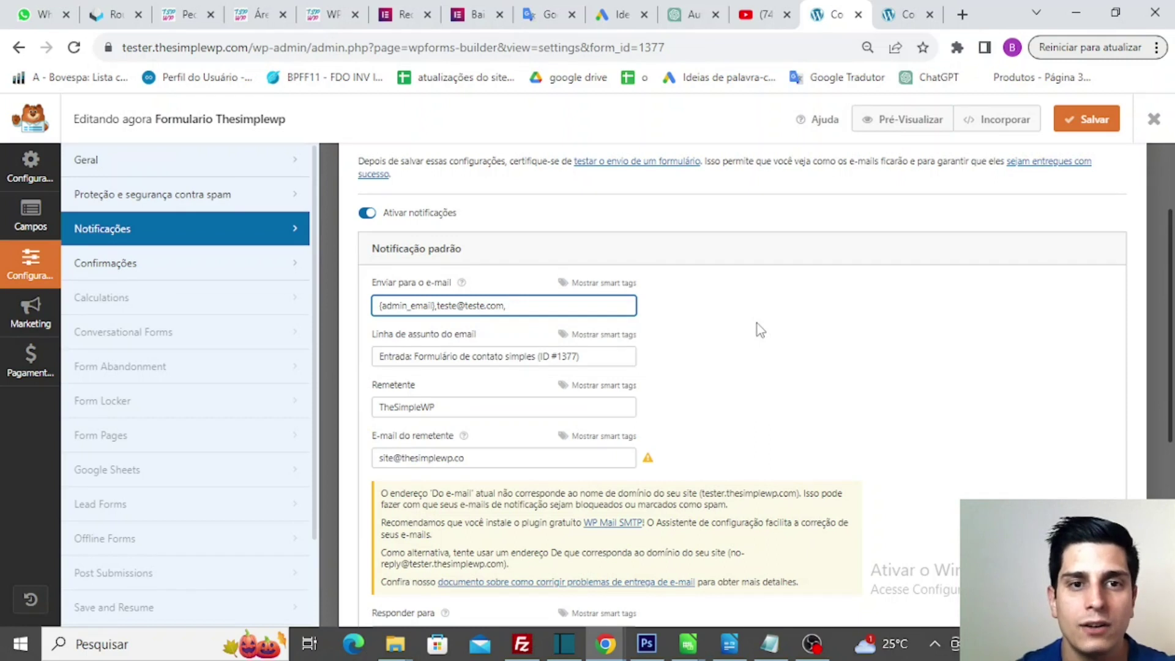
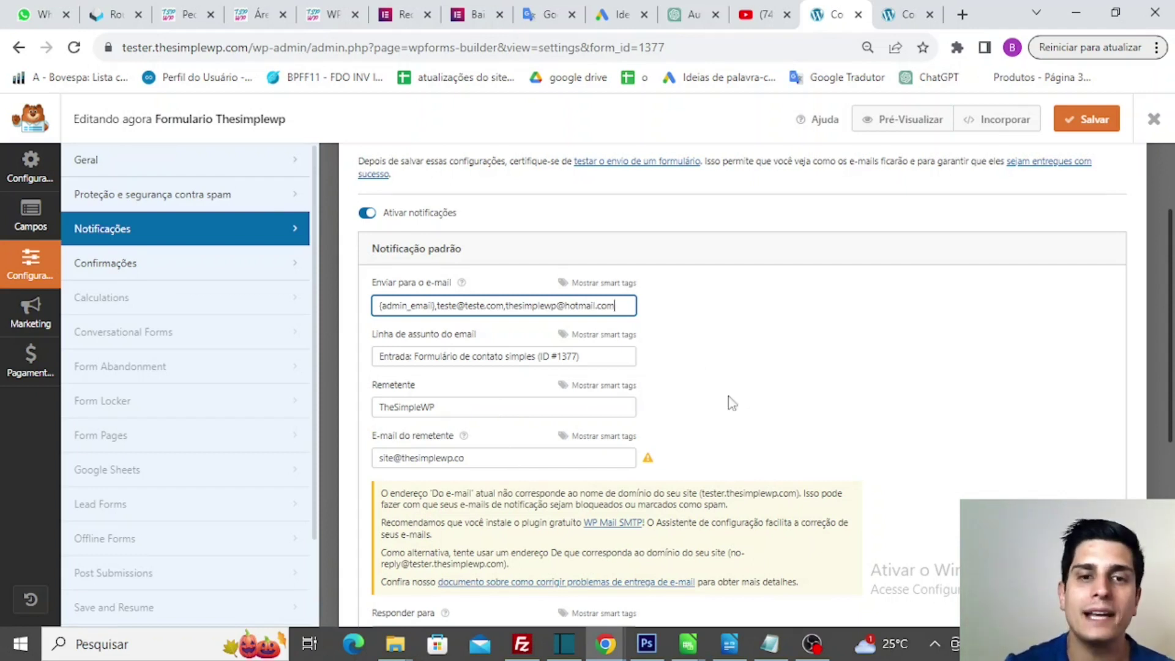
{"action": "scroll", "coordinate": [784, 400], "scroll_direction": "down", "scroll_amount": 6}
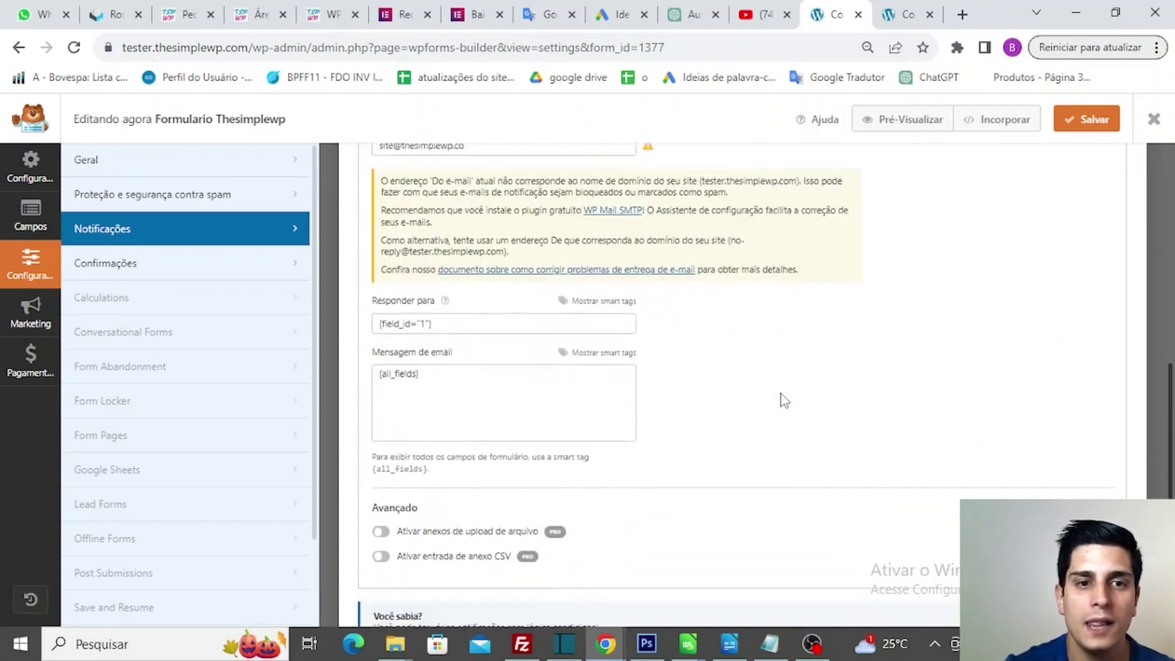
{"action": "scroll", "coordinate": [783, 401], "scroll_direction": "up", "scroll_amount": 7}
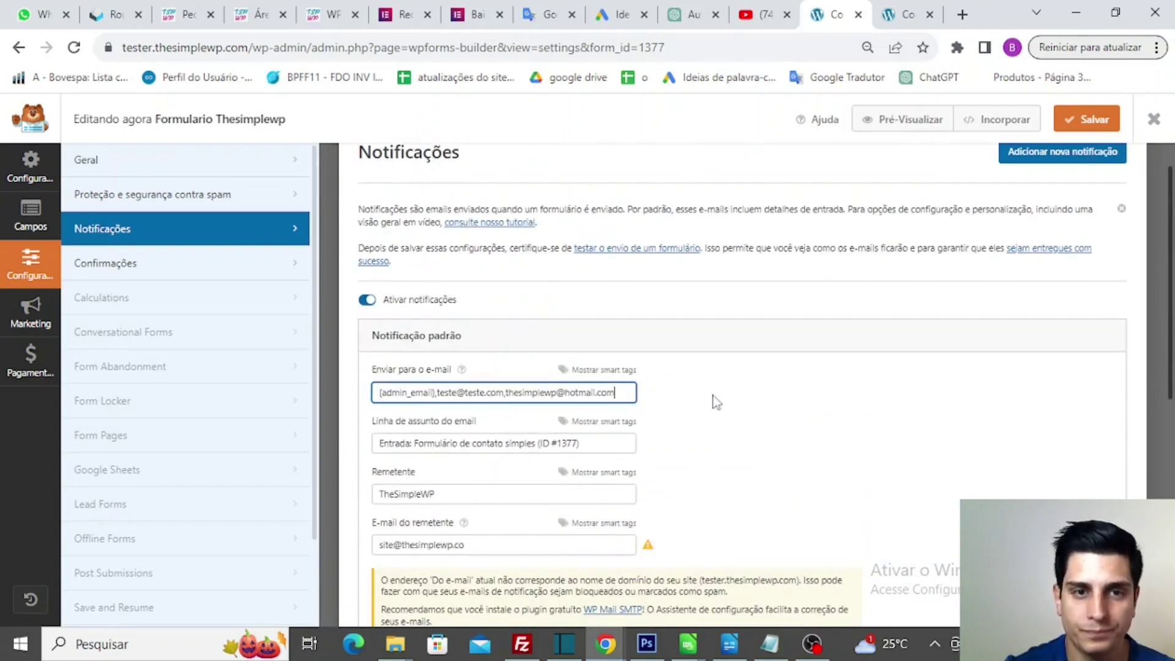
{"action": "scroll", "coordinate": [777, 446], "scroll_direction": "down", "scroll_amount": 7}
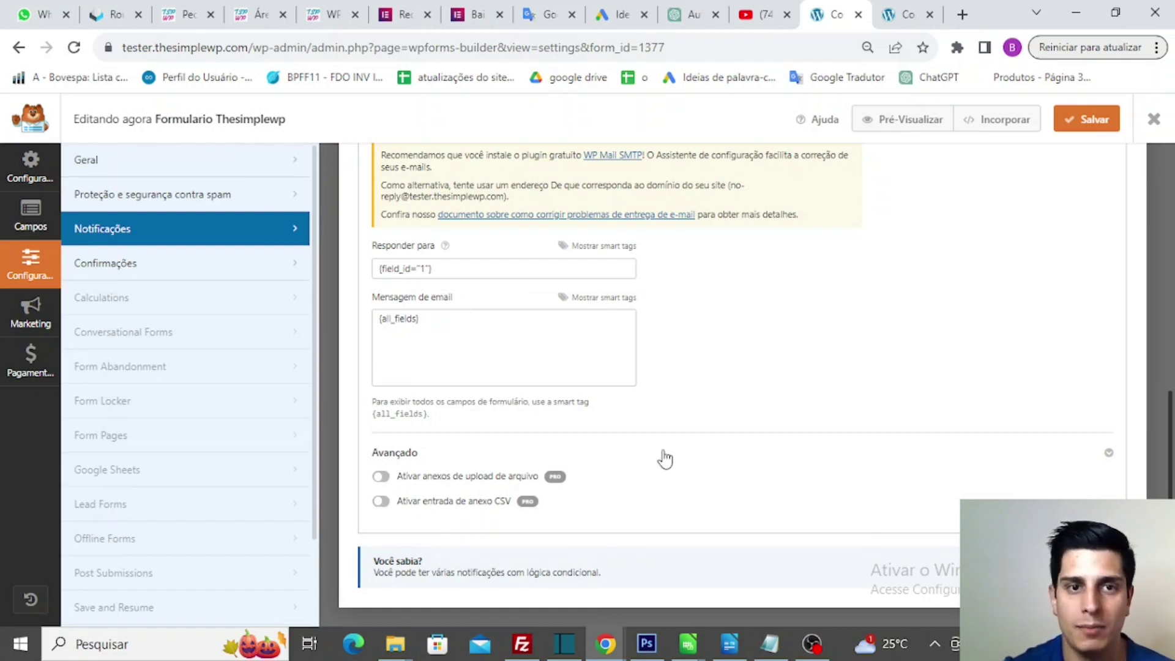
{"action": "scroll", "coordinate": [666, 459], "scroll_direction": "up", "scroll_amount": 6}
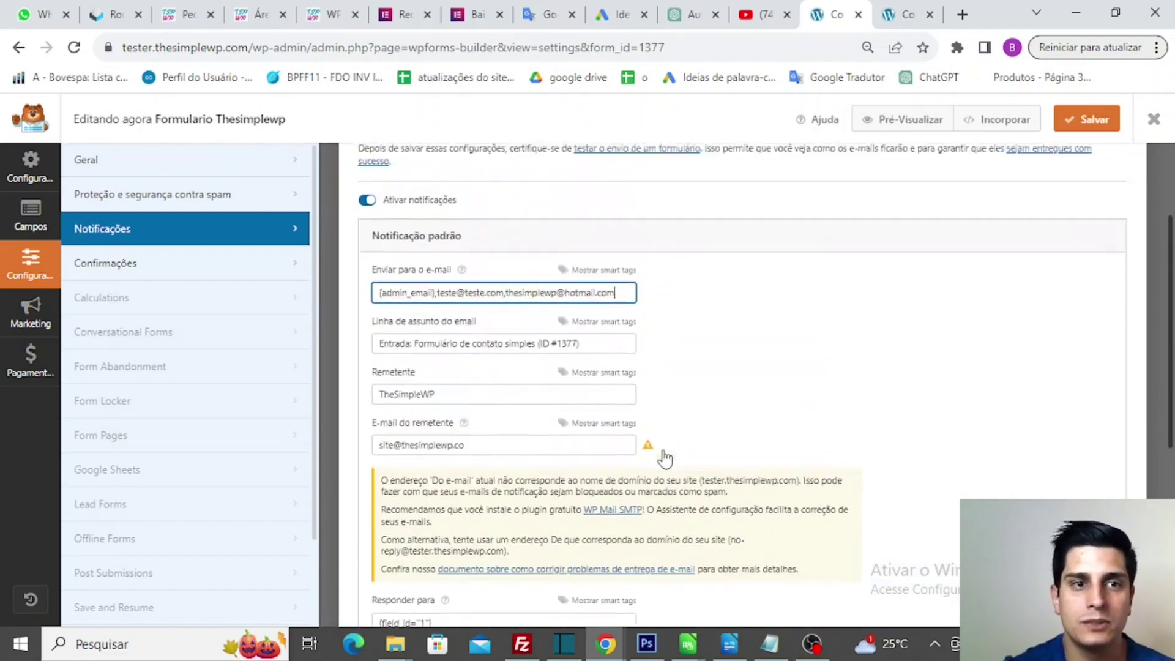
{"action": "left_click", "coordinate": [175, 278]}
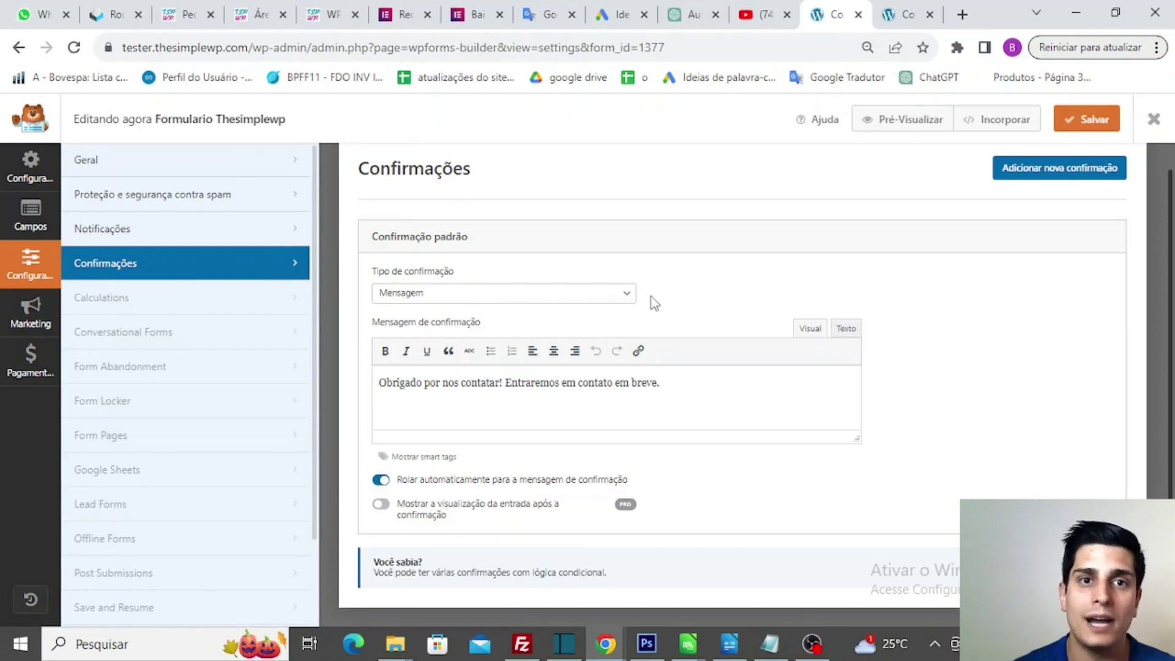
- Keep the message confirmation type and add a second line 'Obs. Thesimplewp' to the confirmation text
{"action": "left_click", "coordinate": [616, 299]}
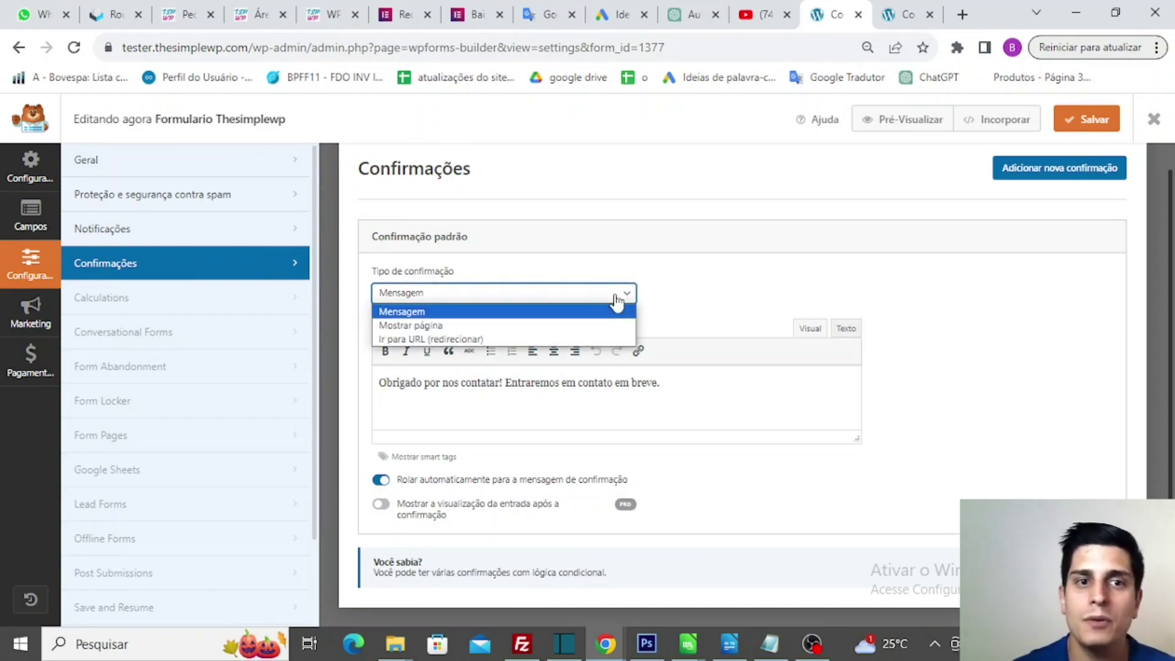
{"action": "left_click", "coordinate": [615, 298]}
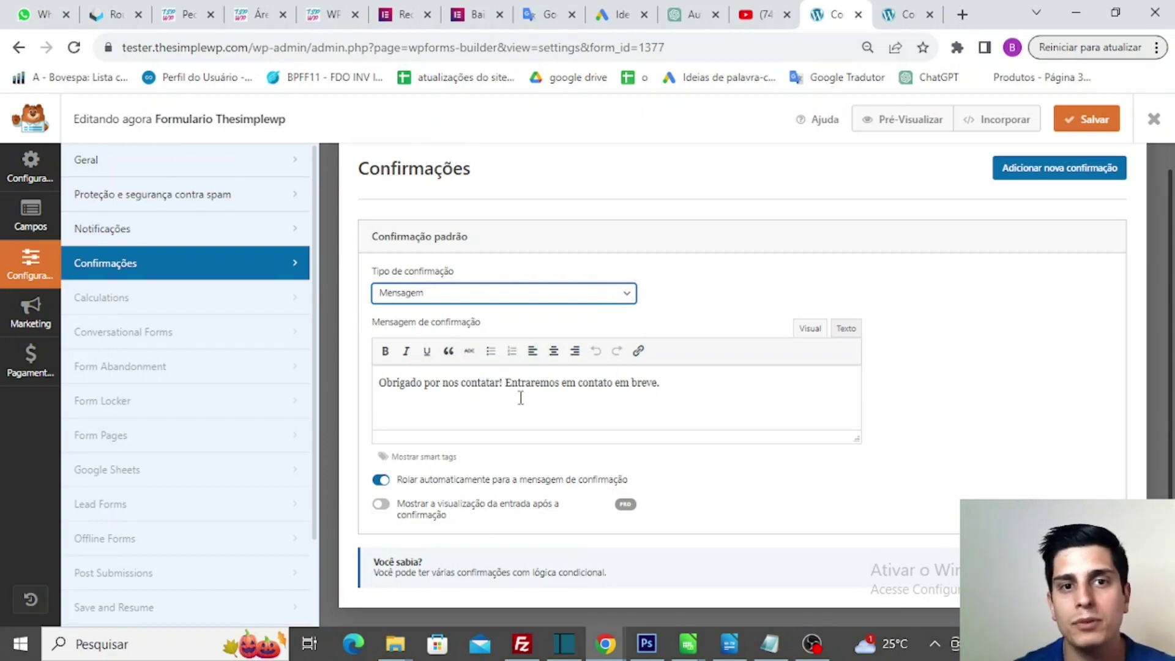
{"action": "left_click", "coordinate": [706, 393]}
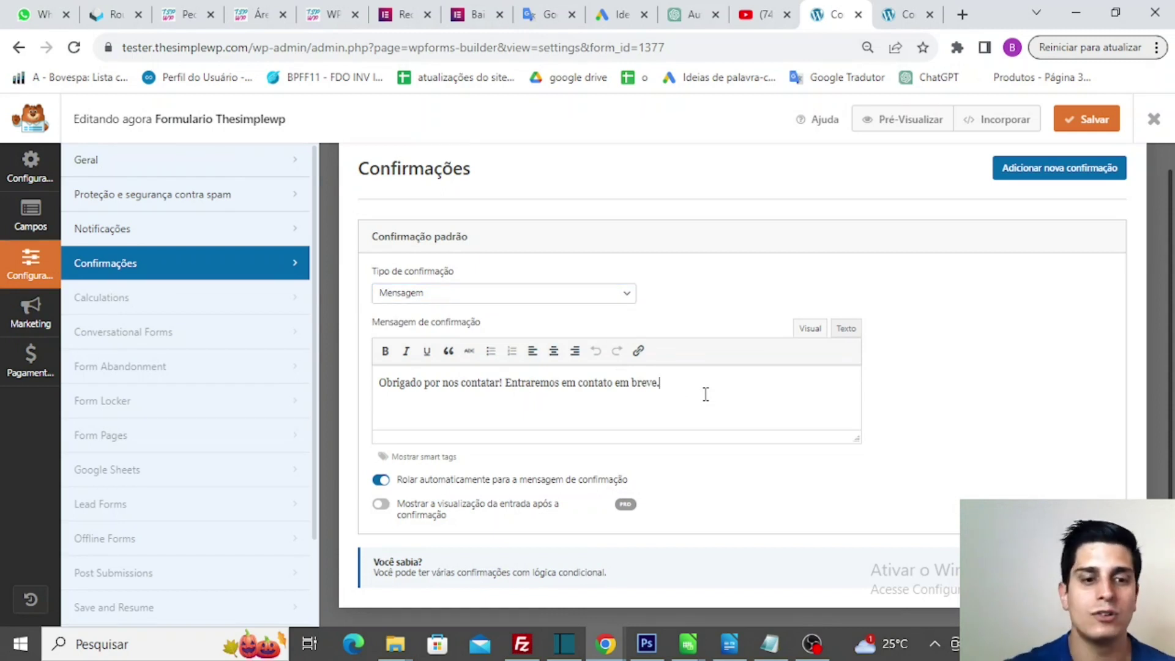
{"action": "type", "text": "breve. "}
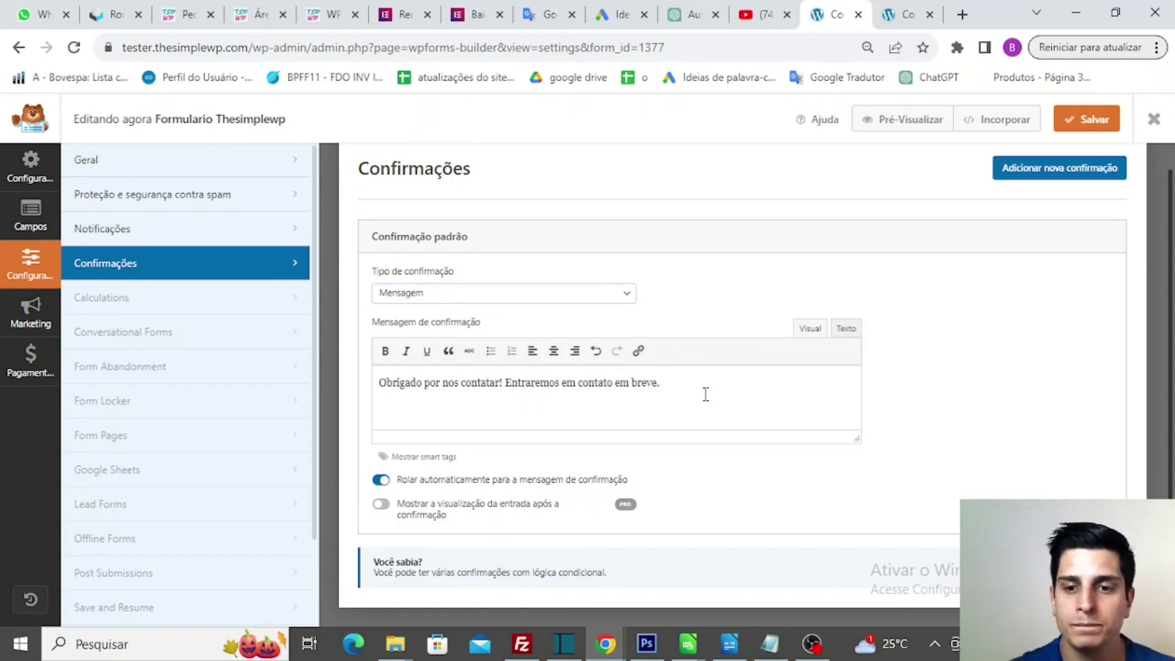
{"action": "type", "text": "O"}
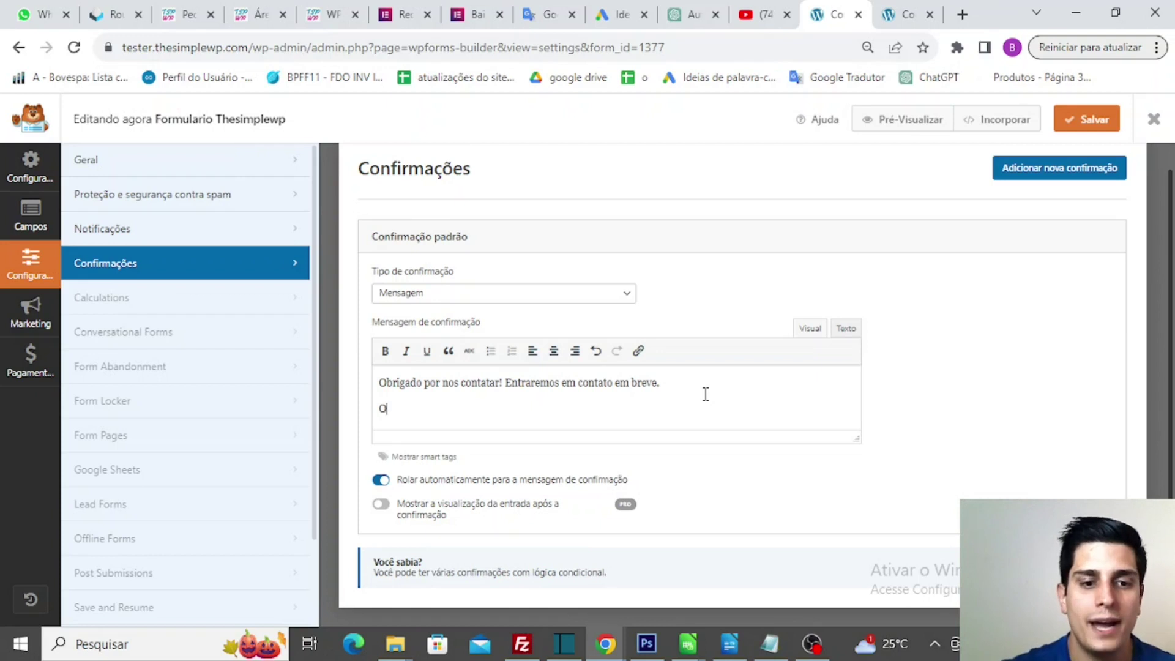
{"action": "type", "text": "bs."}
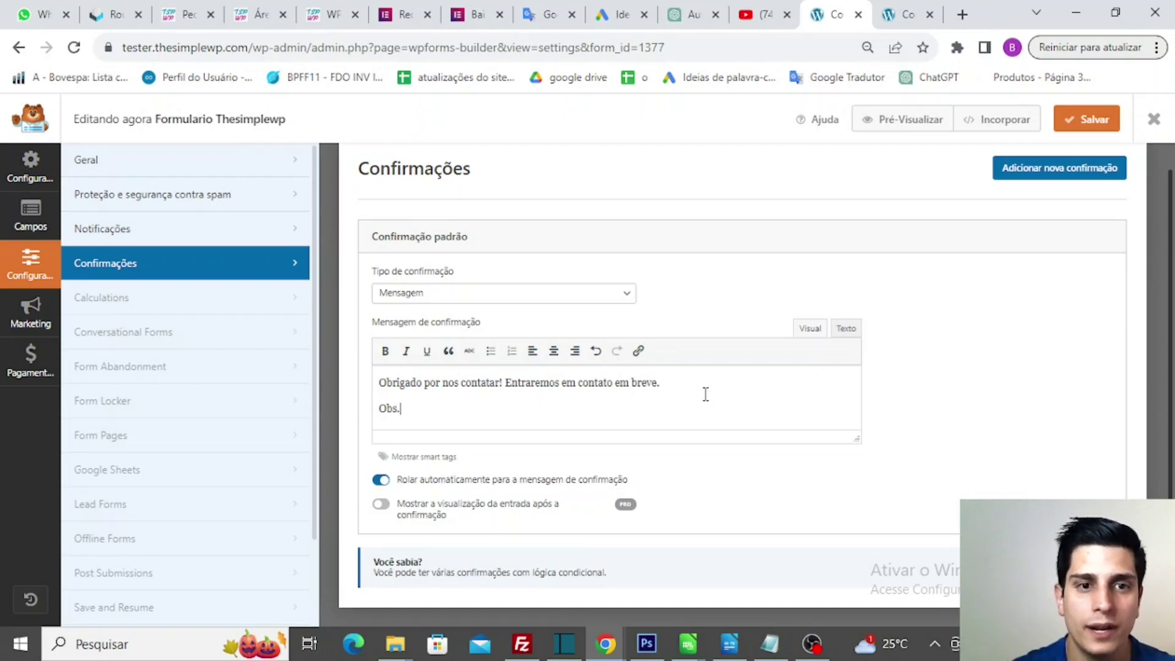
{"action": "type", "text": " The sim"}
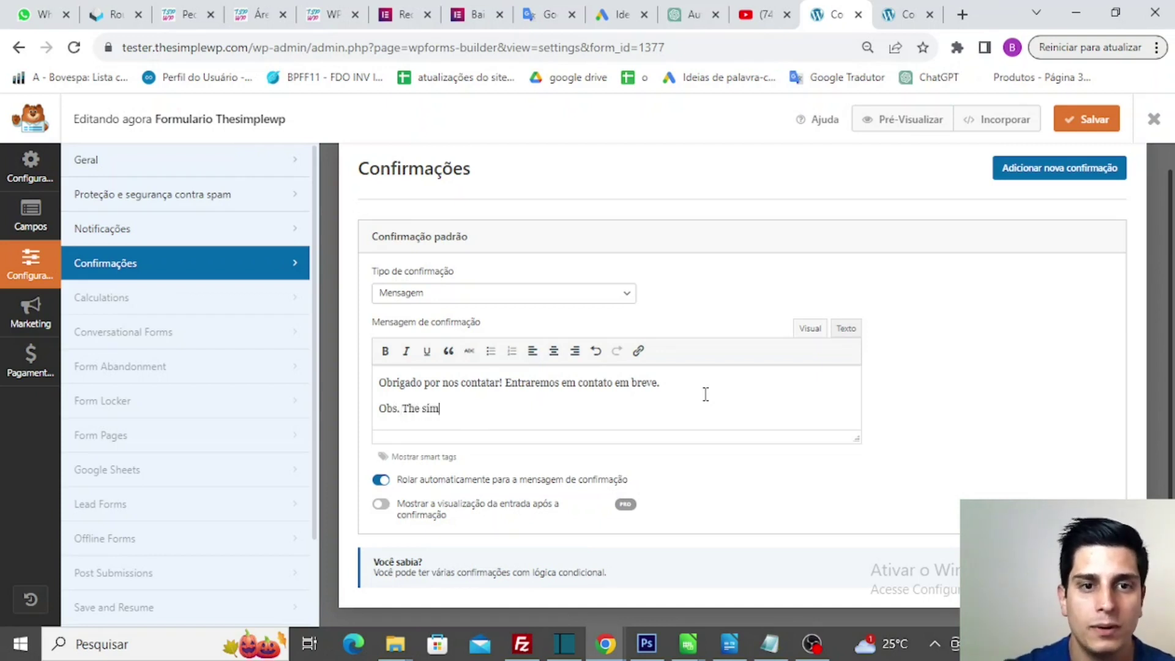
{"action": "key", "text": "BackSpace"}
{"action": "key", "text": "BackSpace"}
{"action": "key", "text": "BackSpace"}
{"action": "key", "text": "BackSpace"}
{"action": "type", "text": "si"}
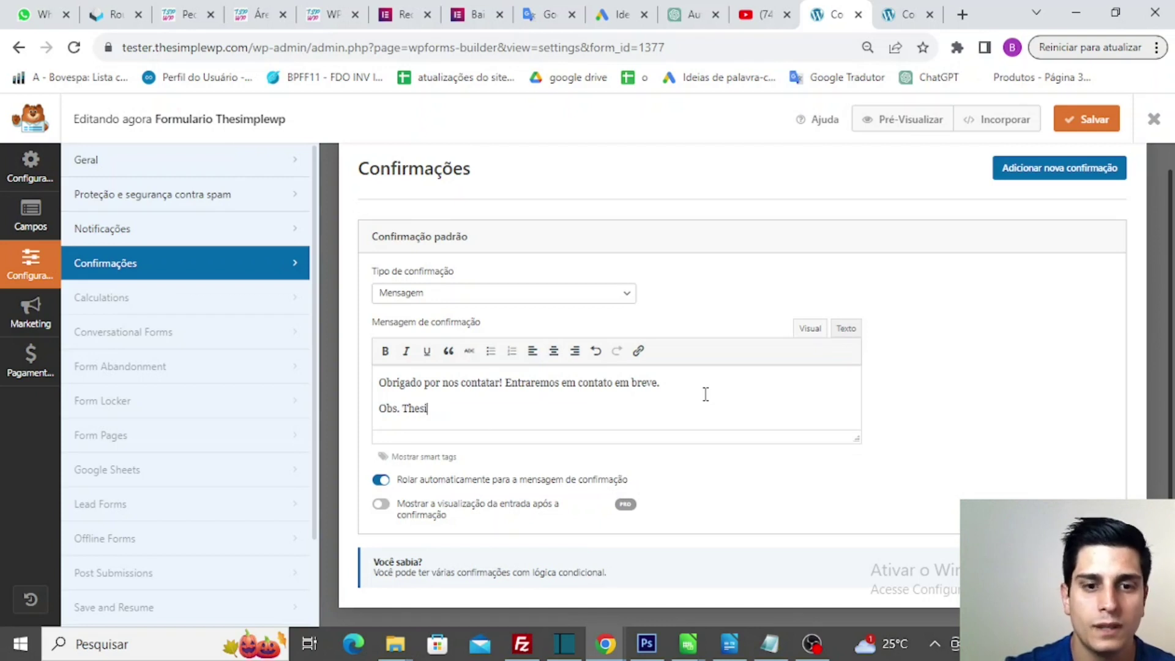
{"action": "type", "text": "mplewp"}
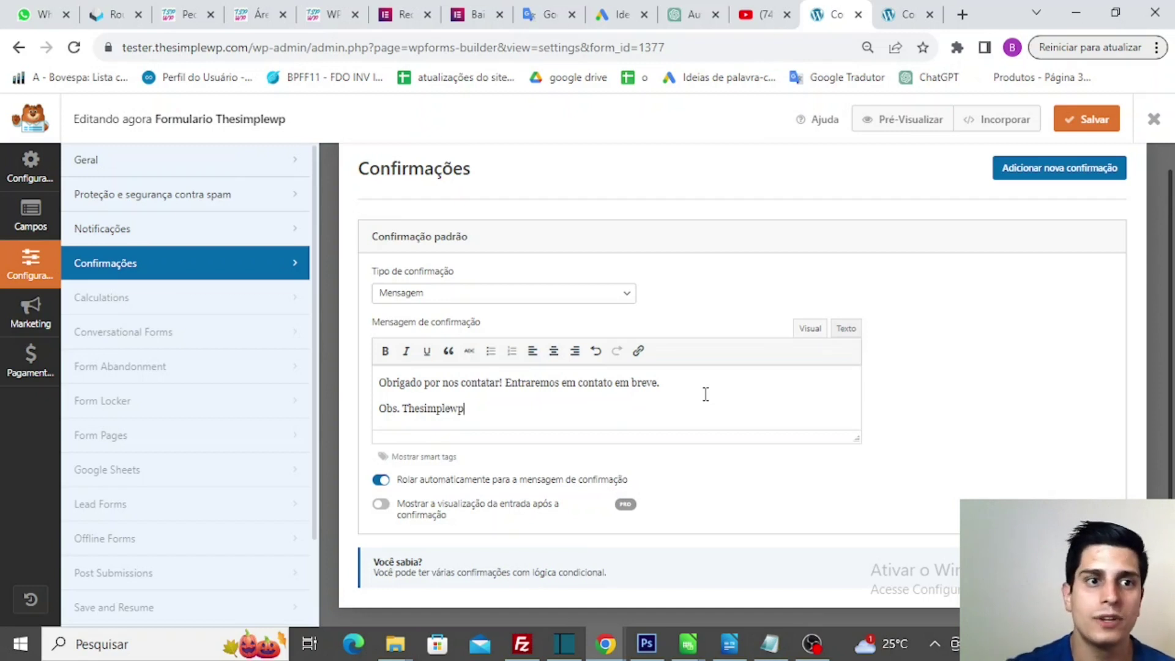
{"action": "left_click", "coordinate": [27, 318]}
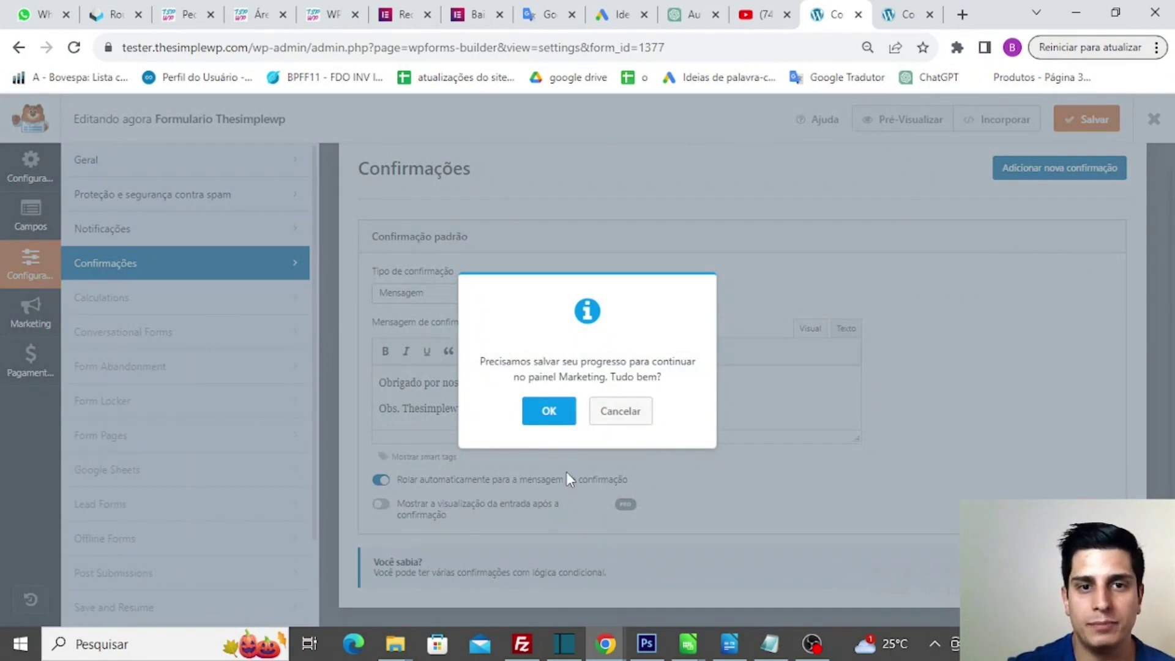
- Save the form when prompted and browse the Marketing providers such as Mailchimp and Salesforce
{"action": "left_click", "coordinate": [549, 411]}
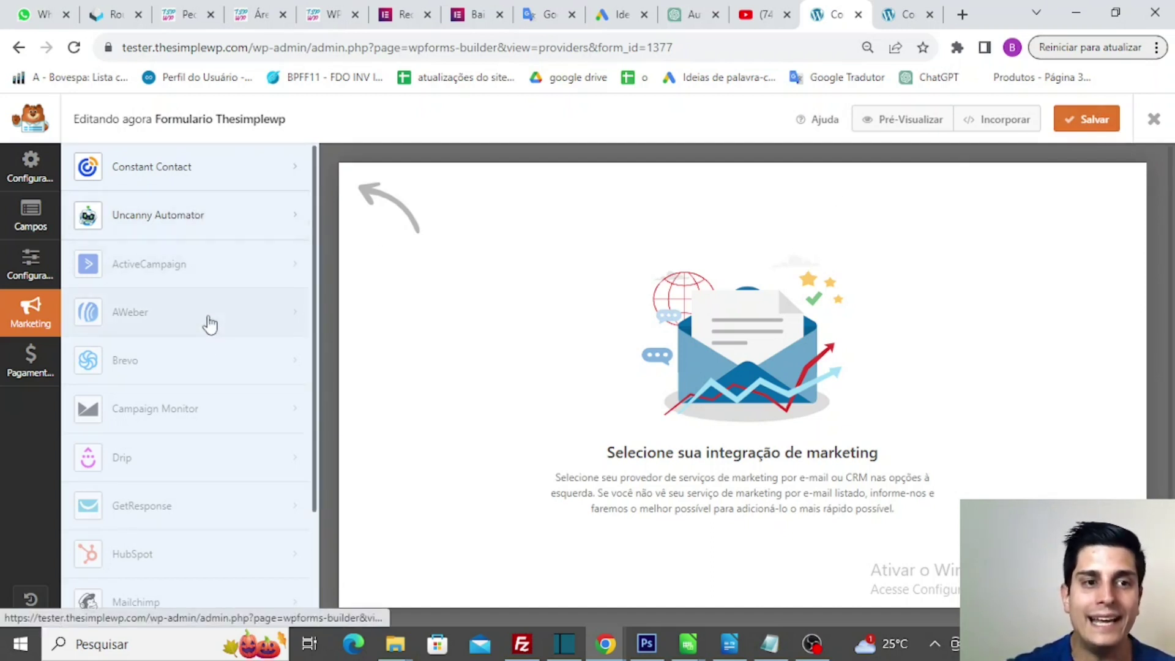
{"action": "scroll", "coordinate": [213, 430], "scroll_direction": "down", "scroll_amount": 3}
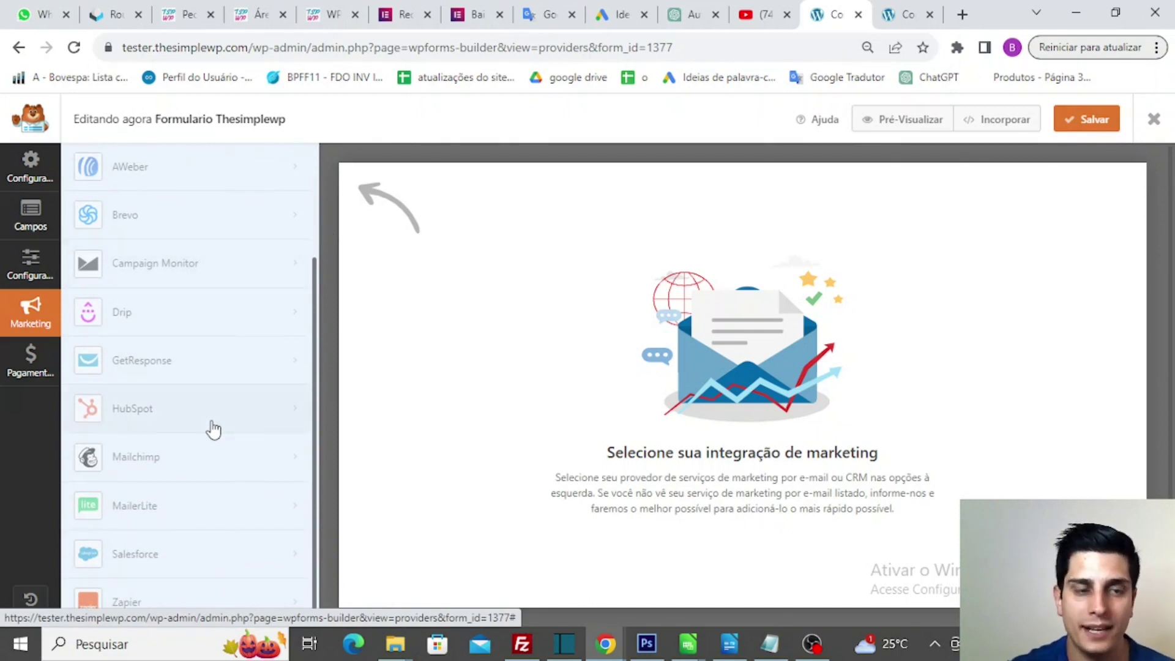
{"action": "scroll", "coordinate": [213, 429], "scroll_direction": "up", "scroll_amount": 3}
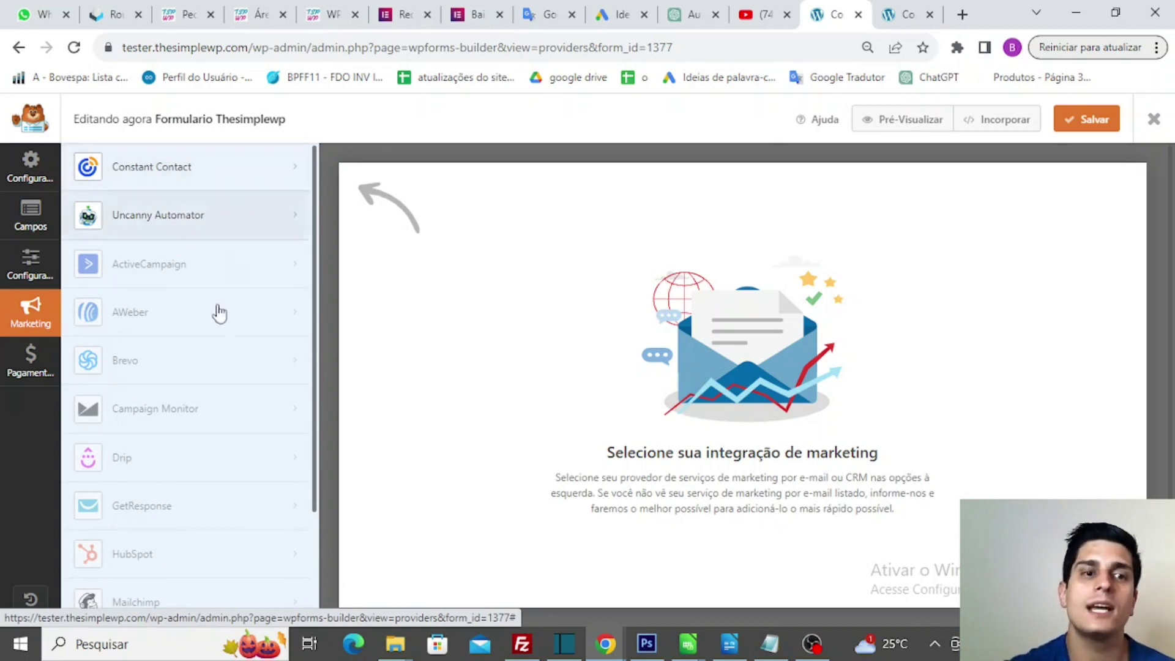
{"action": "scroll", "coordinate": [212, 433], "scroll_direction": "down", "scroll_amount": 2}
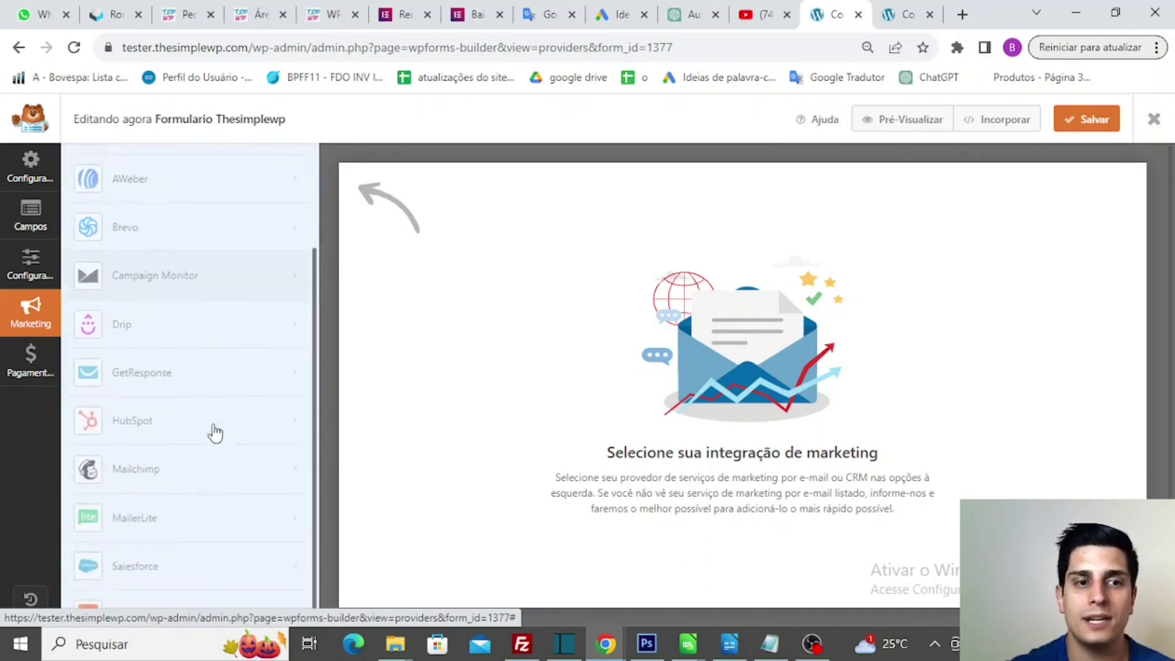
{"action": "scroll", "coordinate": [214, 433], "scroll_direction": "up", "scroll_amount": 2}
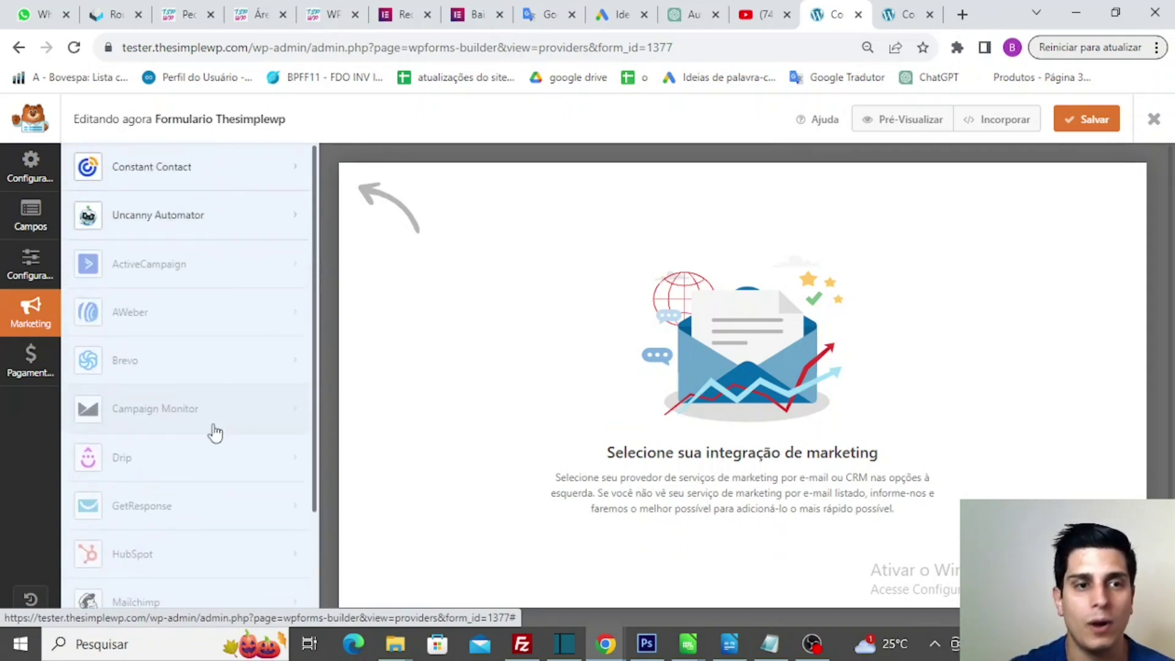
{"action": "left_click", "coordinate": [18, 369]}
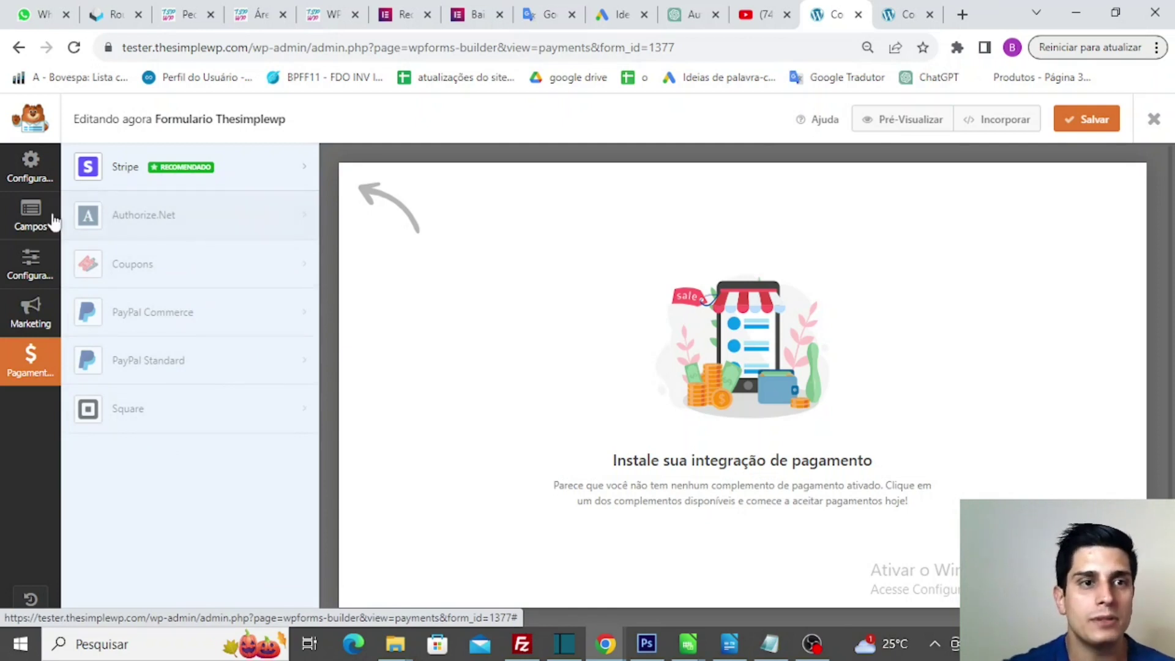
- Return to the Campos editor showing Nome, E-mail, Telefone and Comentário ou Mensagem
{"action": "left_click", "coordinate": [27, 223]}
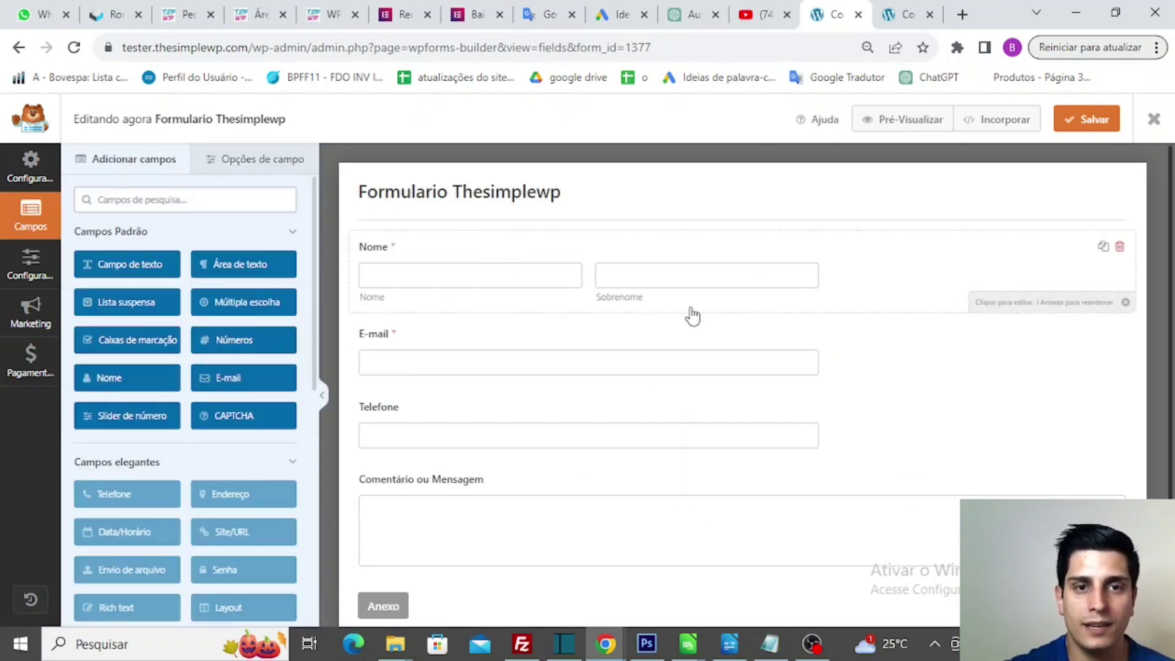
{"action": "scroll", "coordinate": [635, 396], "scroll_direction": "down", "scroll_amount": 1}
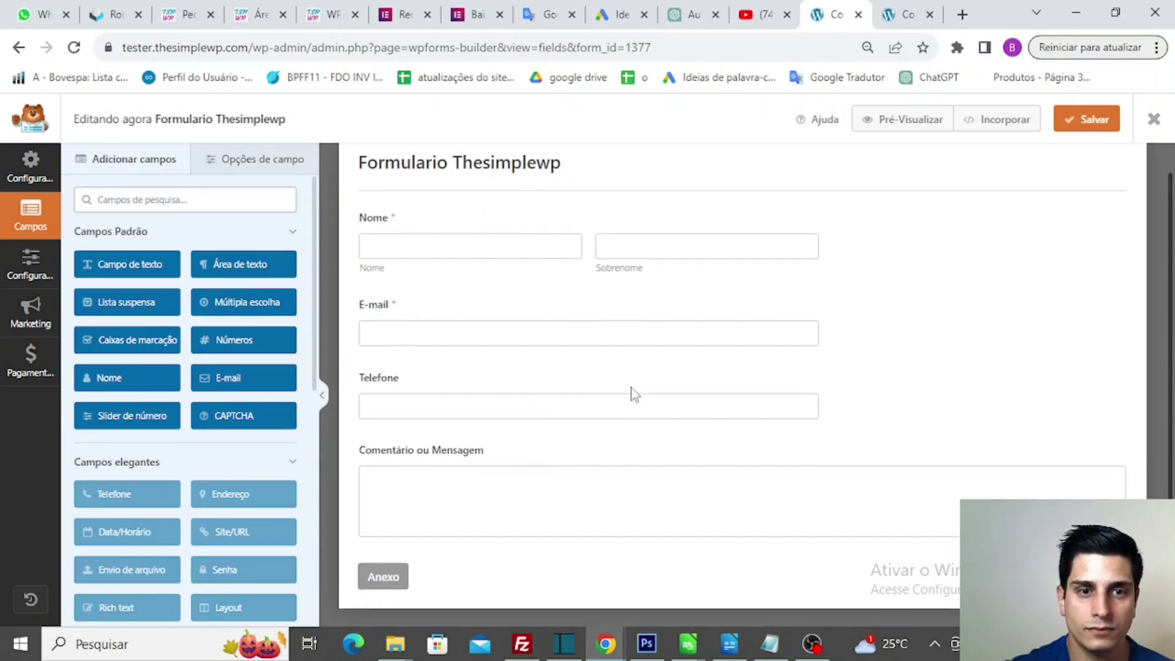
{"action": "scroll", "coordinate": [635, 396], "scroll_direction": "up", "scroll_amount": 1}
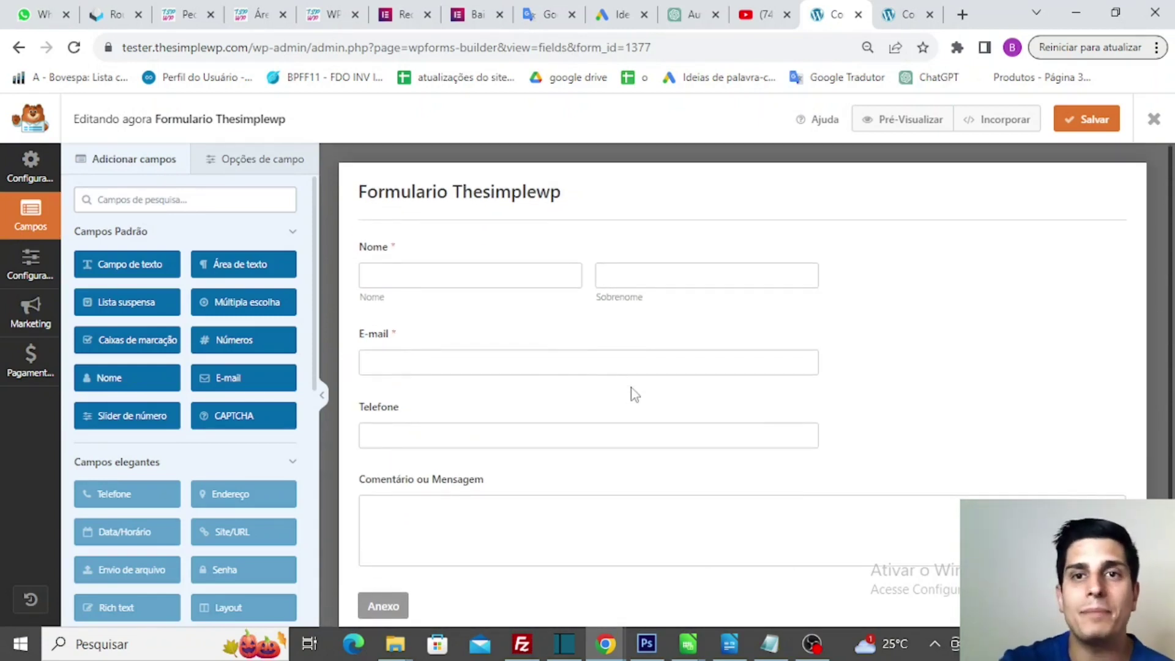
{"action": "left_click", "coordinate": [908, 11]}
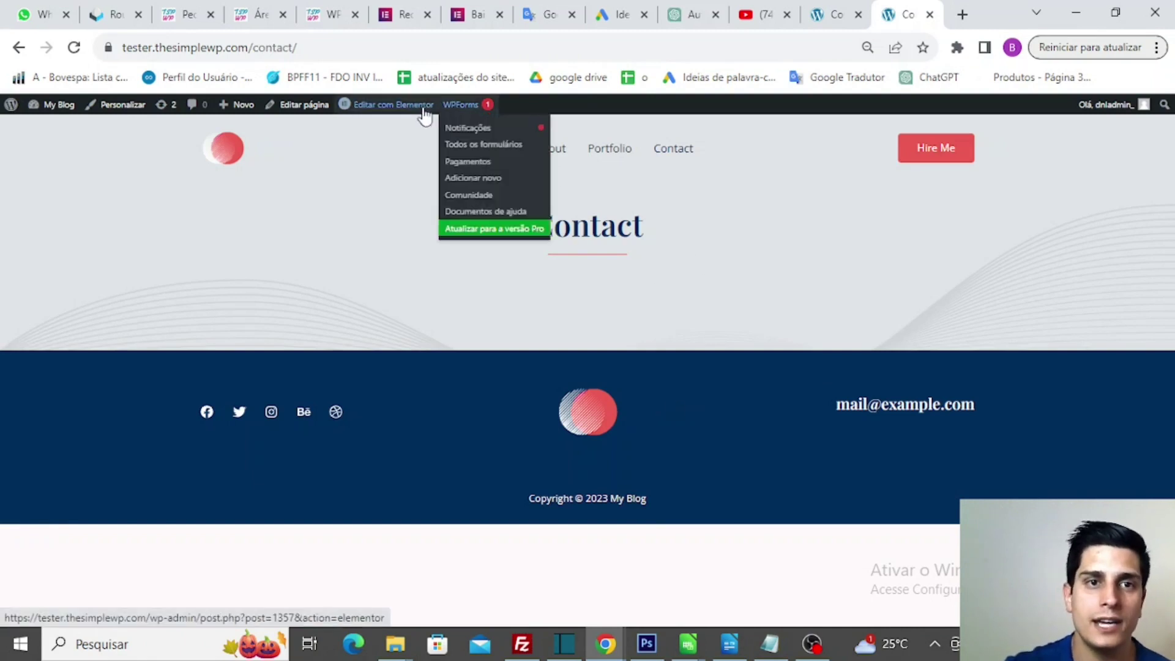
- Open the Contact page in Elementor and drop a WPForms widget under the Contact heading
{"action": "left_click", "coordinate": [402, 108]}
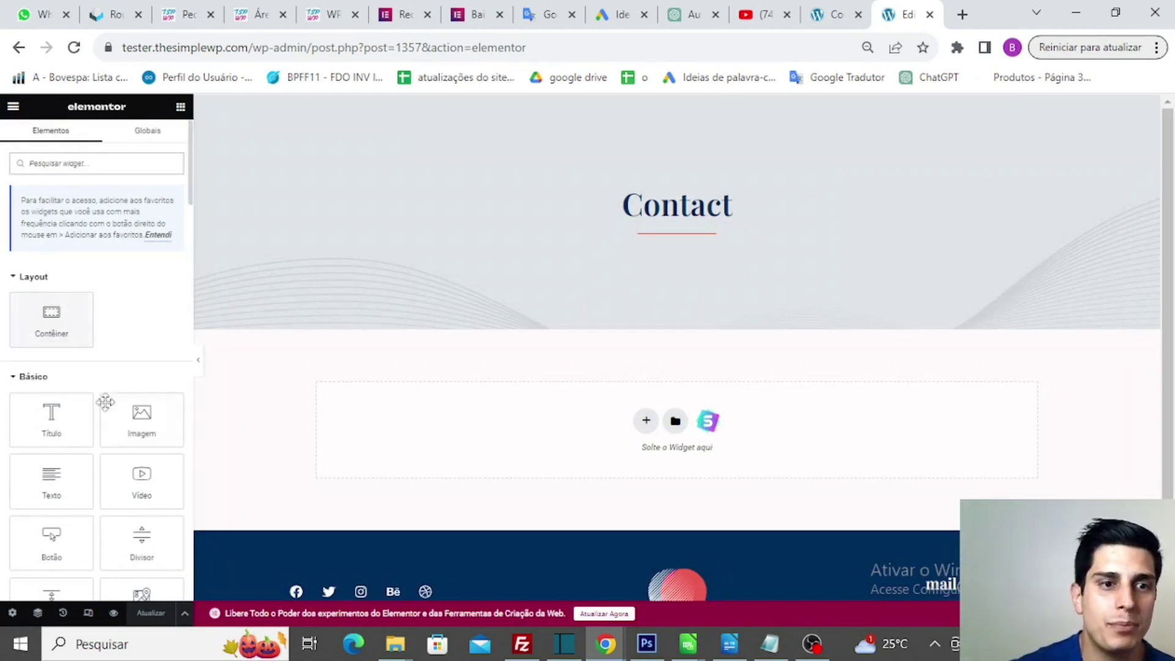
{"action": "scroll", "coordinate": [110, 405], "scroll_direction": "down", "scroll_amount": 4}
{"action": "scroll", "coordinate": [109, 409], "scroll_direction": "down", "scroll_amount": 1}
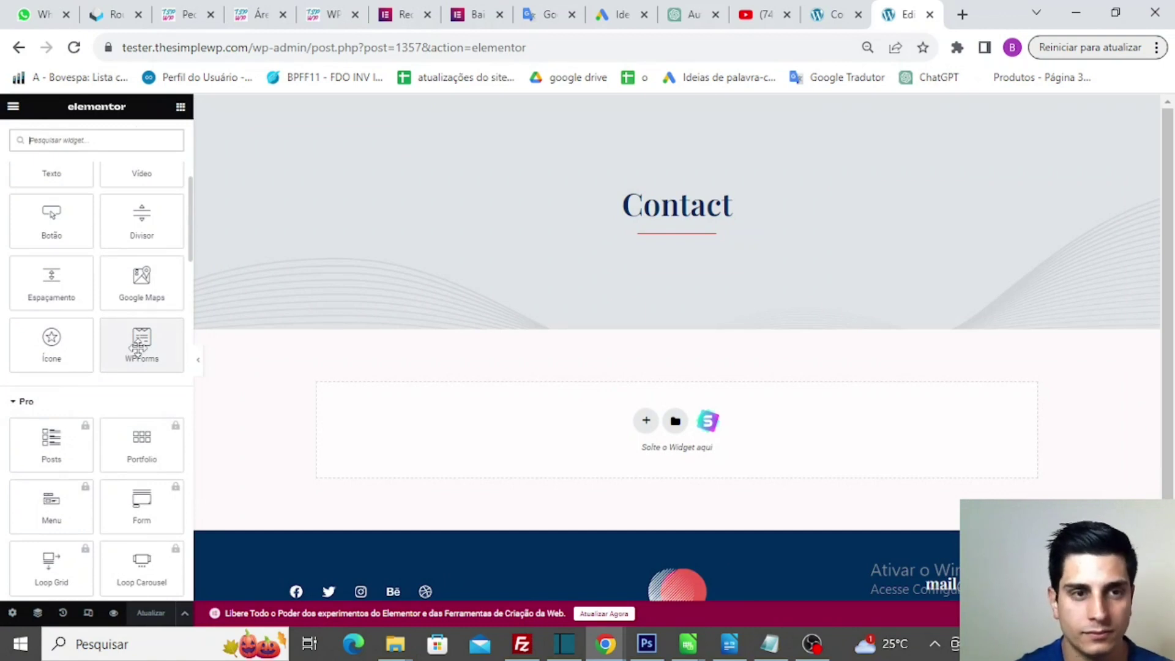
{"action": "left_click_drag", "start_coordinate": [138, 348], "coordinate": [647, 423]}
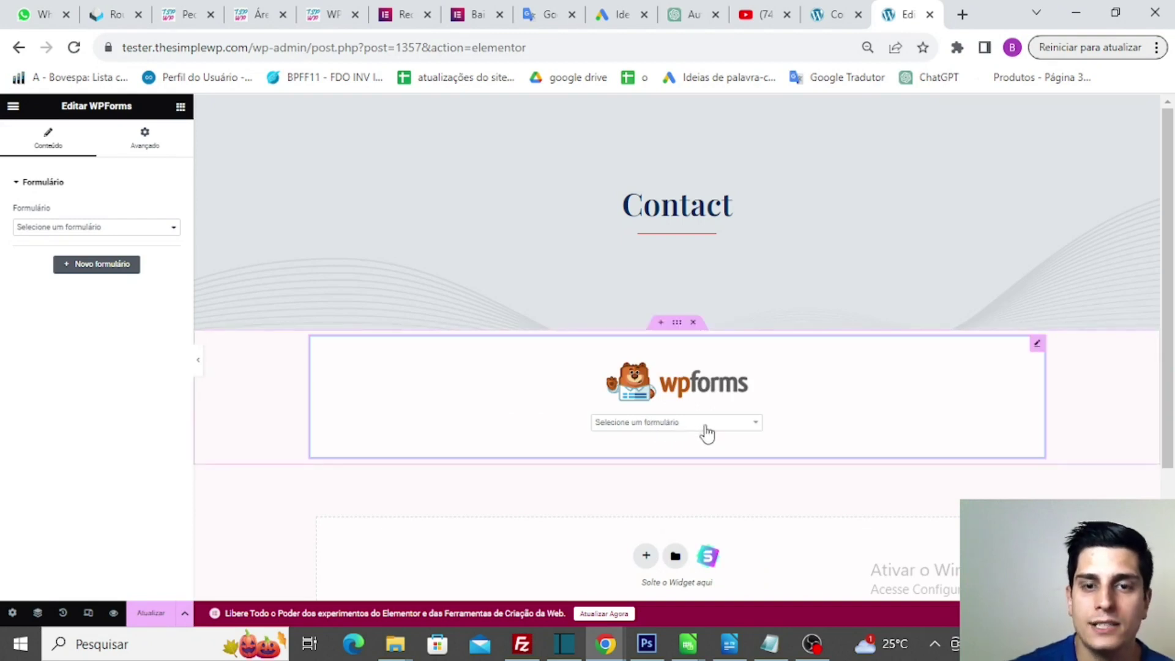
- Choose Formulario Thesimplewp in the WPForms widget and update the page
{"action": "left_click", "coordinate": [708, 432]}
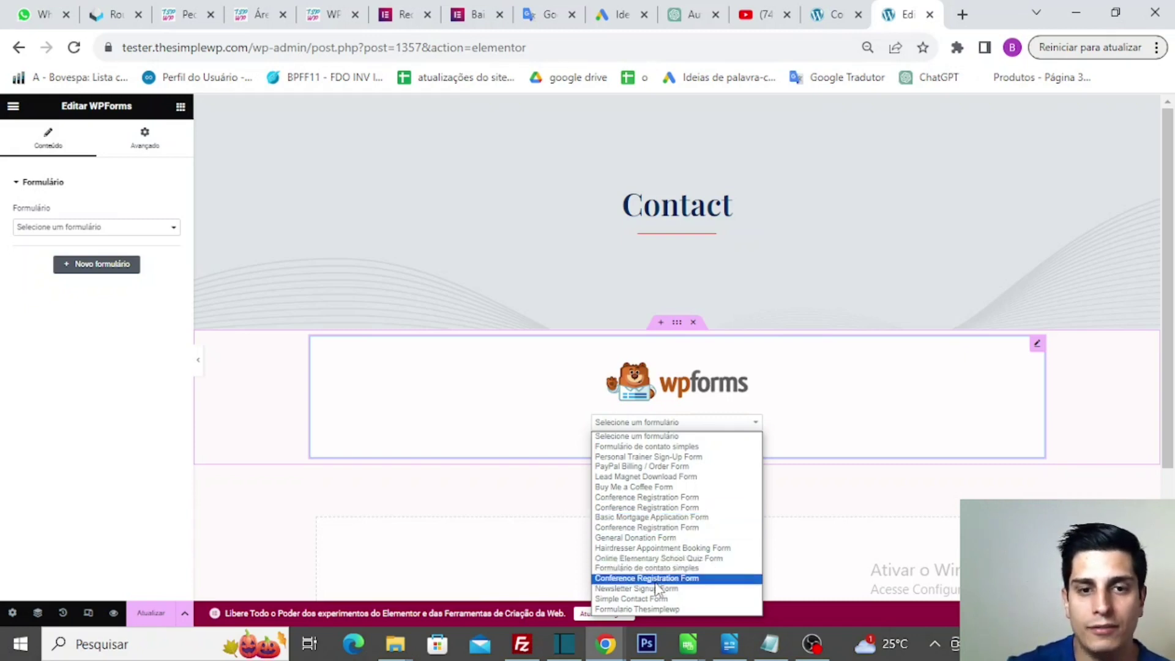
{"action": "left_click", "coordinate": [651, 609]}
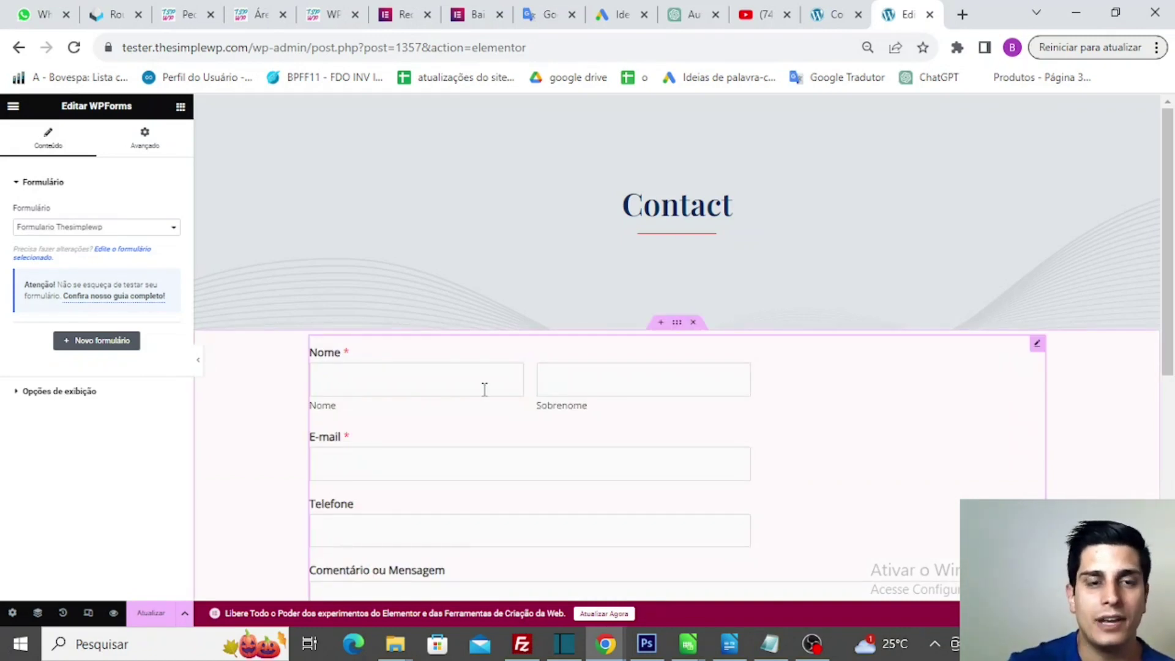
{"action": "scroll", "coordinate": [483, 388], "scroll_direction": "down", "scroll_amount": 2}
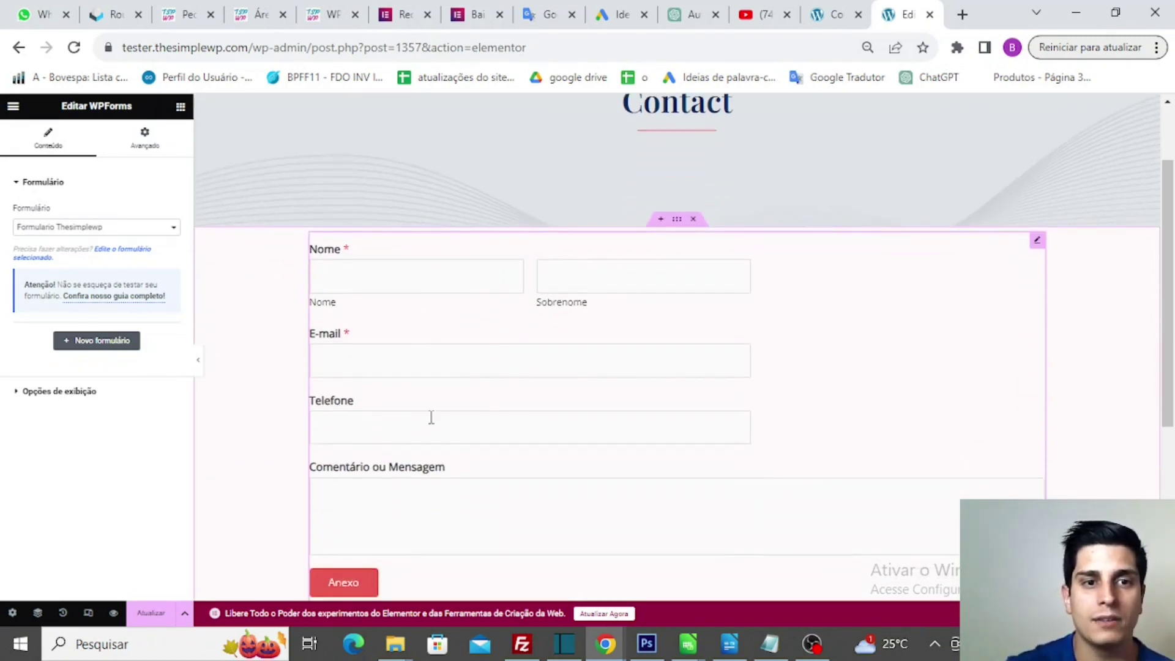
{"action": "scroll", "coordinate": [442, 475], "scroll_direction": "down", "scroll_amount": 2}
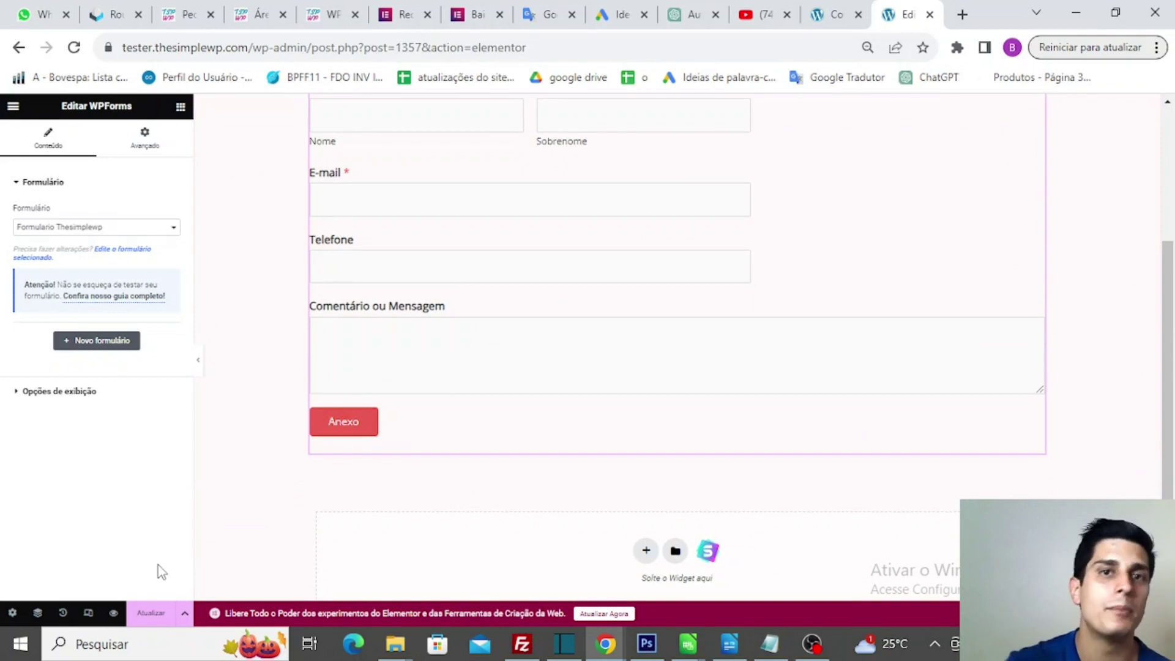
{"action": "left_click", "coordinate": [150, 615]}
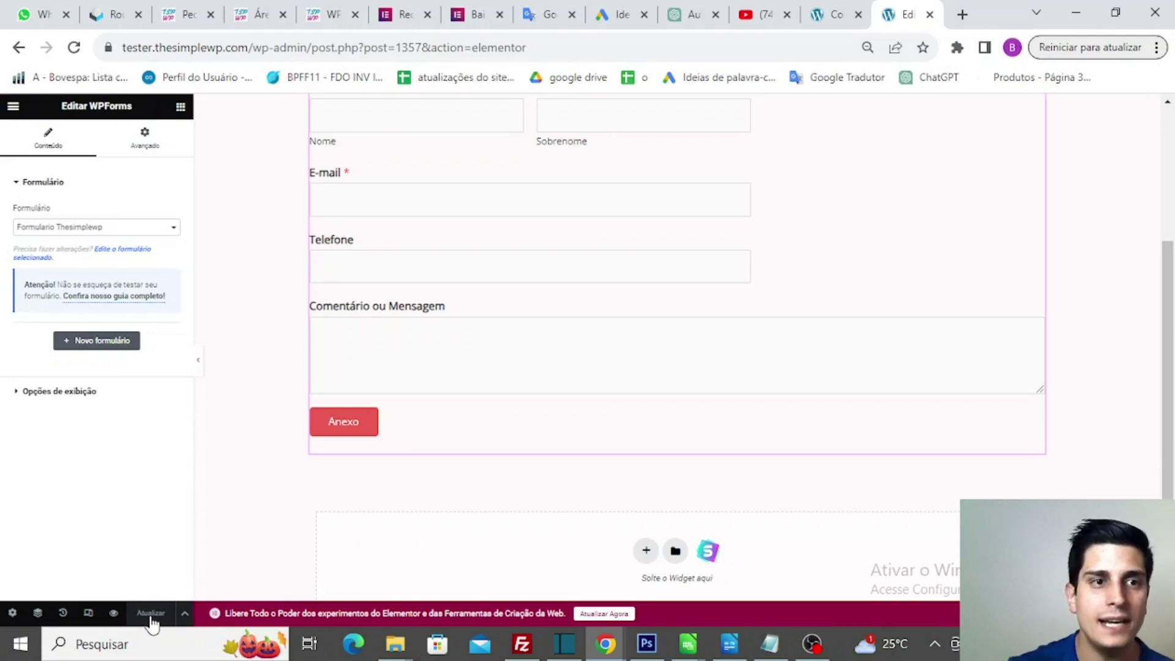
- Leave Elementor and view the live Contact page with the new form
{"action": "left_click", "coordinate": [12, 107]}
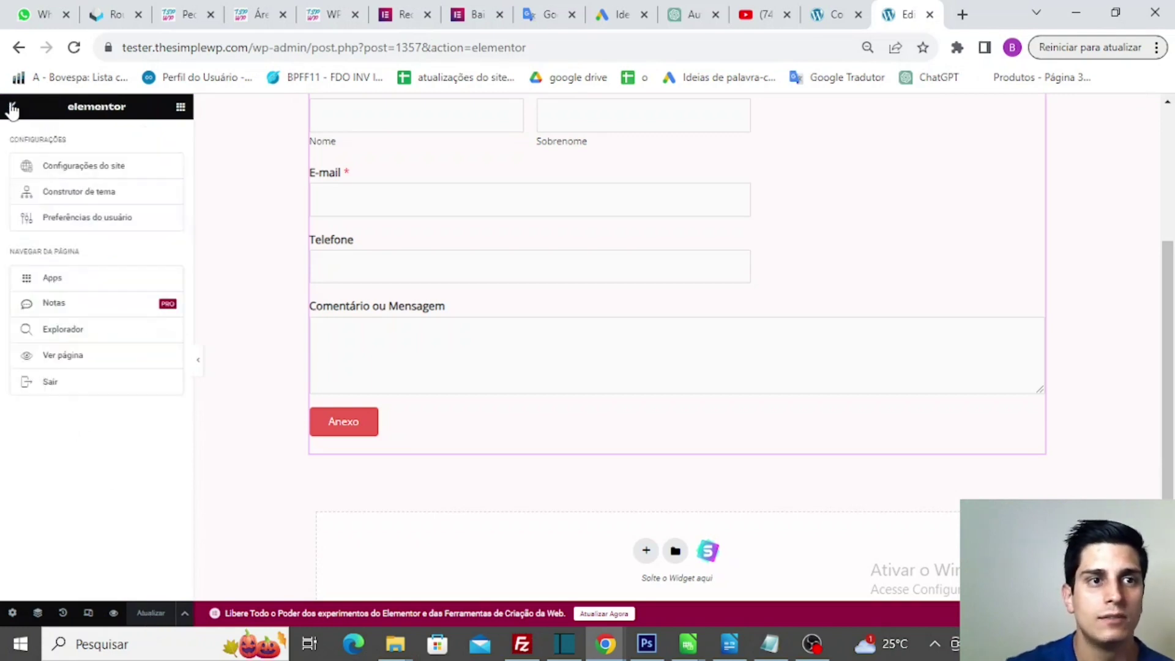
{"action": "left_click", "coordinate": [71, 361]}
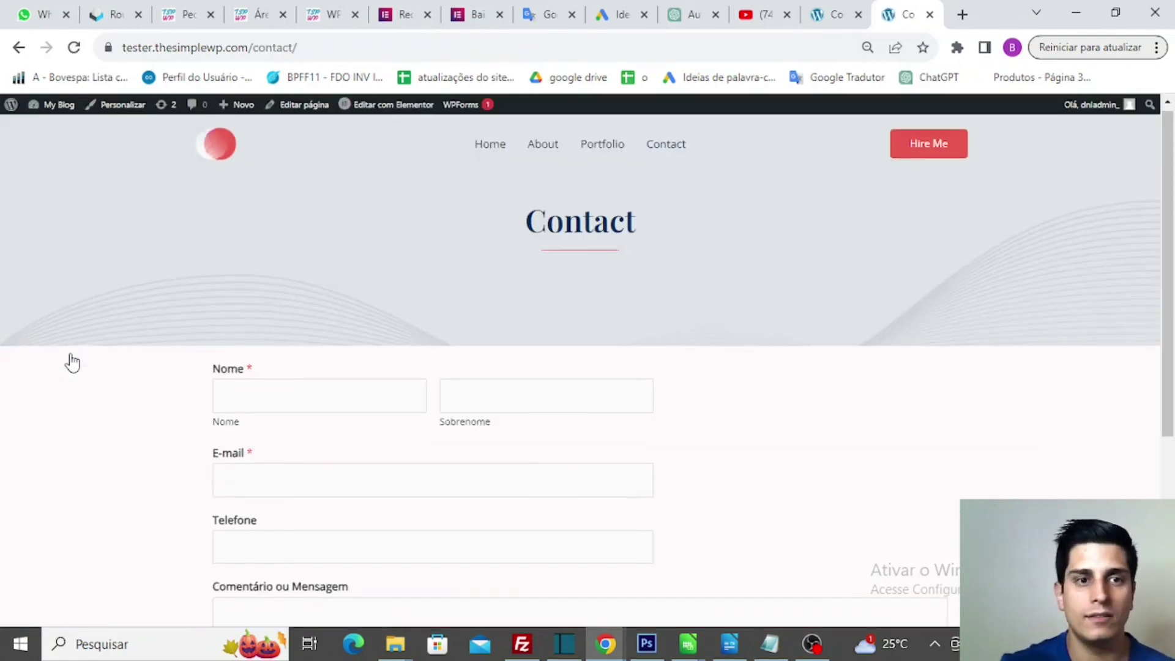
{"action": "scroll", "coordinate": [71, 359], "scroll_direction": "down", "scroll_amount": 2}
- Autofill the contact form with saved details, clear the phone field and submit it
{"action": "left_click", "coordinate": [297, 275]}
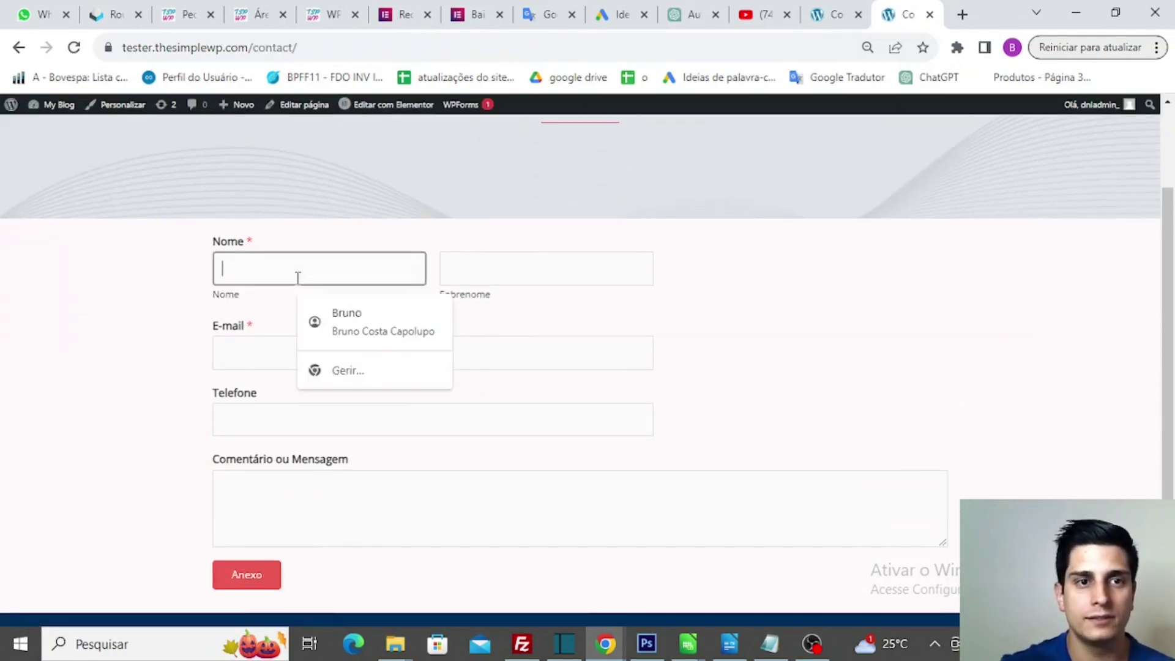
{"action": "left_click", "coordinate": [343, 327]}
{"action": "left_click", "coordinate": [308, 421]}
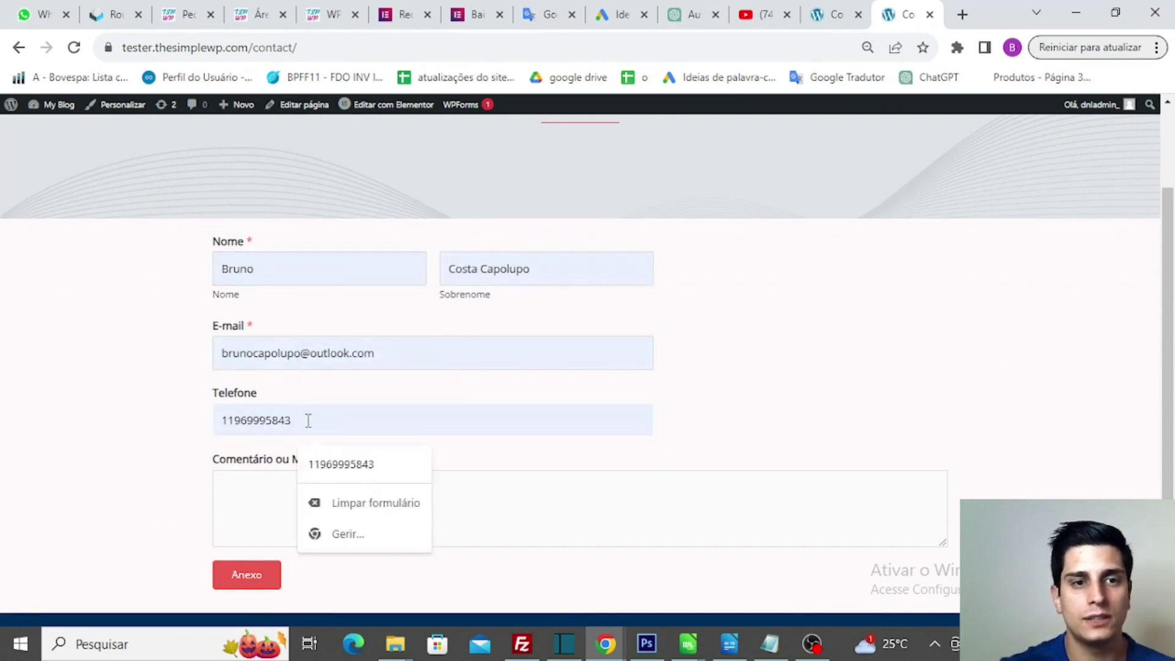
{"action": "key", "text": "BackSpace"}
{"action": "key", "text": "BackSpace"}
{"action": "key", "text": "BackSpace"}
{"action": "key", "text": "BackSpace"}
{"action": "key", "text": "BackSpace"}
{"action": "key", "text": "BackSpace"}
{"action": "key", "text": "BackSpace"}
{"action": "key", "text": "BackSpace"}
{"action": "key", "text": "BackSpace"}
{"action": "key", "text": "BackSpace"}
{"action": "key", "text": "BackSpace"}
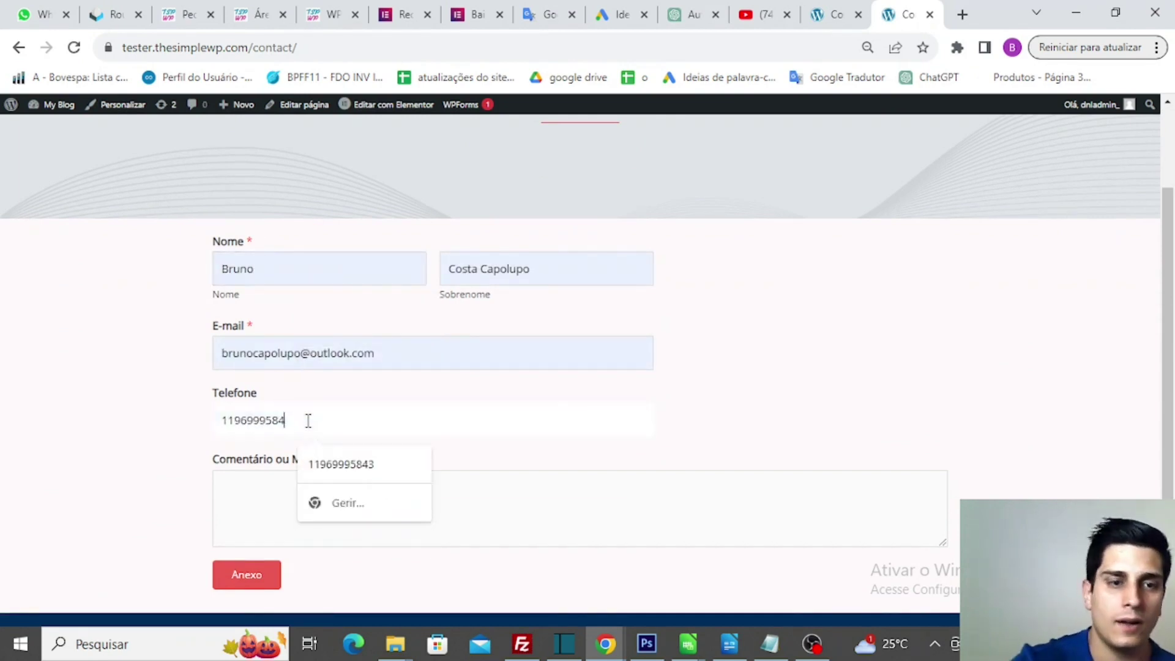
{"action": "key", "text": "Escape"}
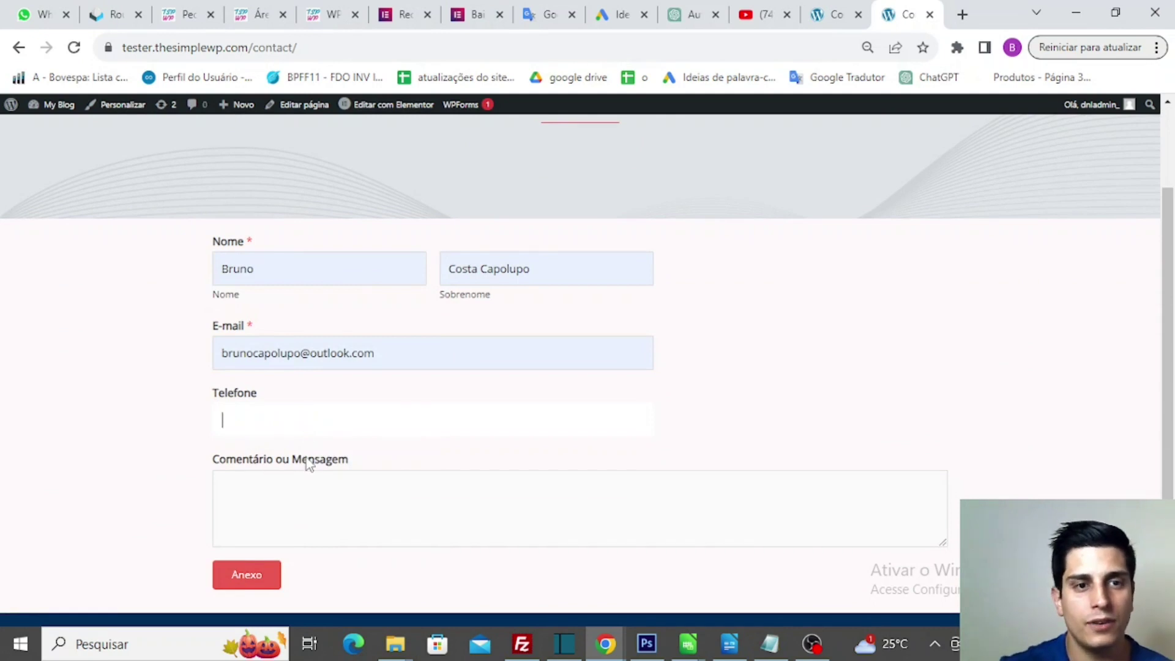
{"action": "left_click", "coordinate": [305, 484]}
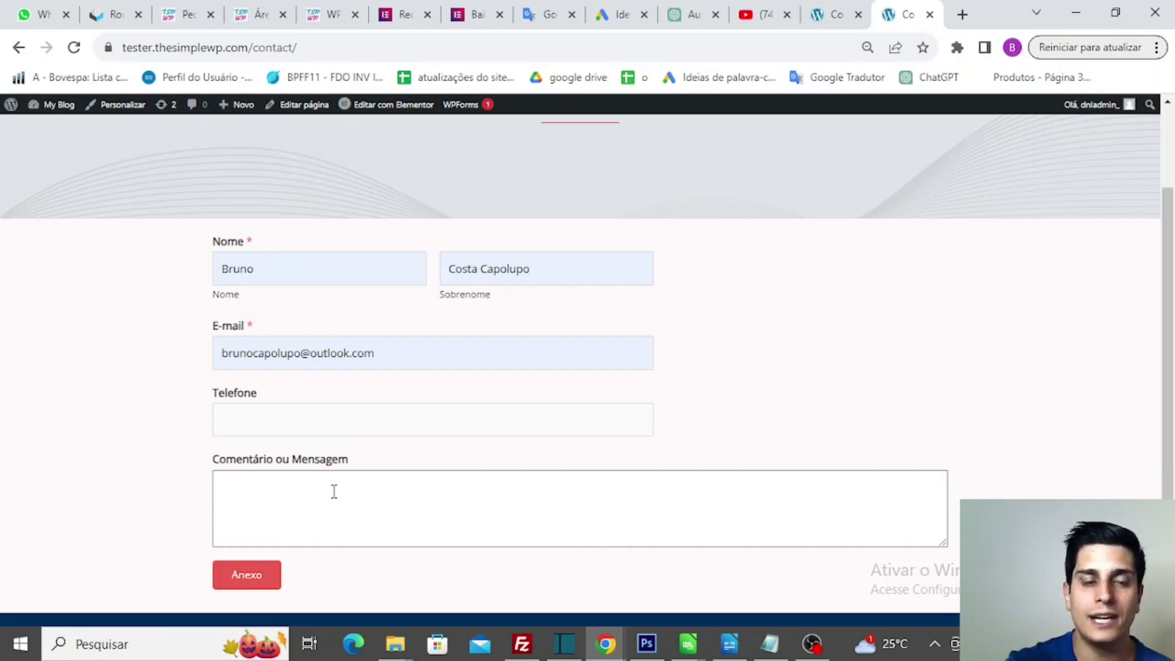
{"action": "left_click", "coordinate": [229, 574]}
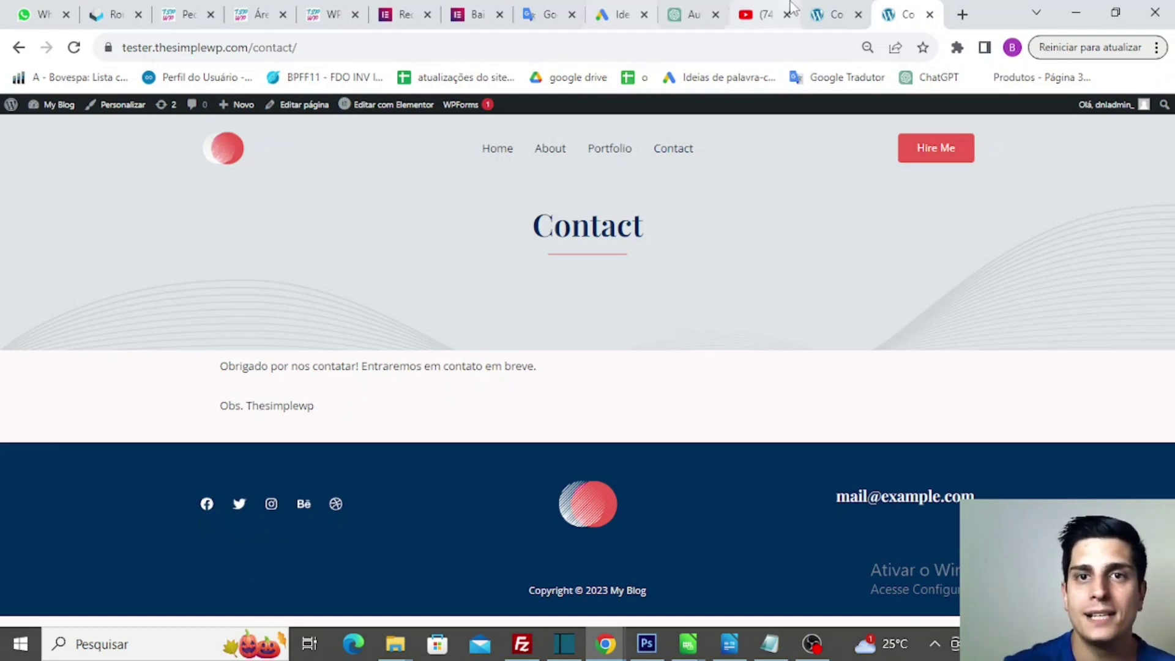
{"action": "left_click", "coordinate": [825, 8]}
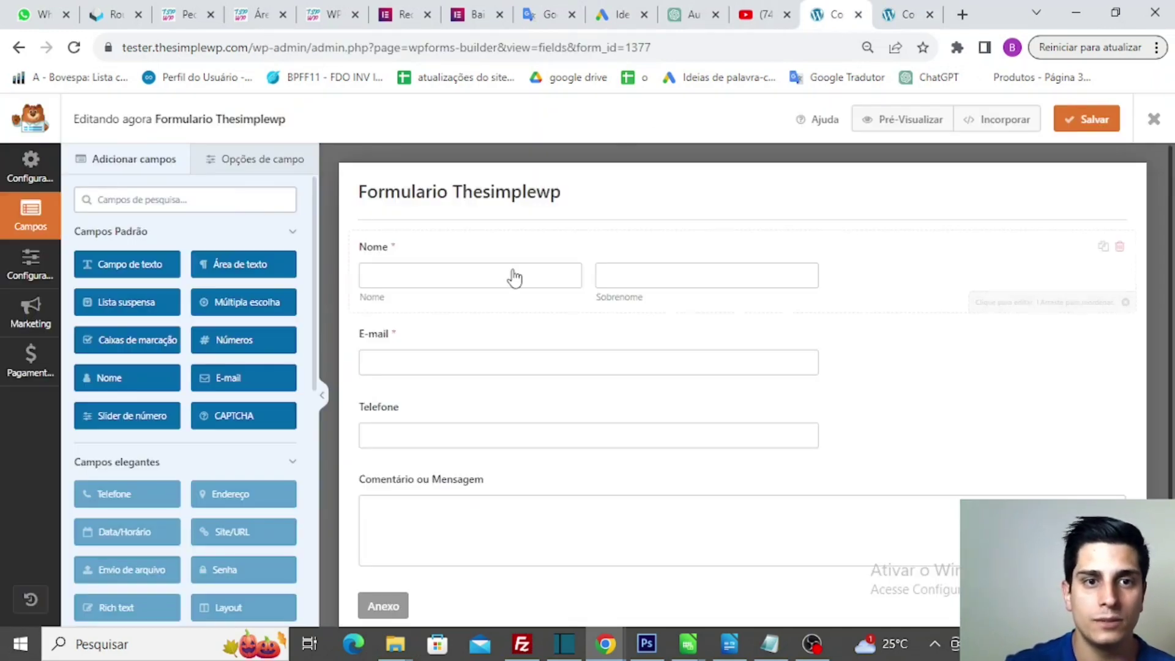
- Make the Telefone field required (Obrigatório) and save the form
{"action": "left_click", "coordinate": [474, 422]}
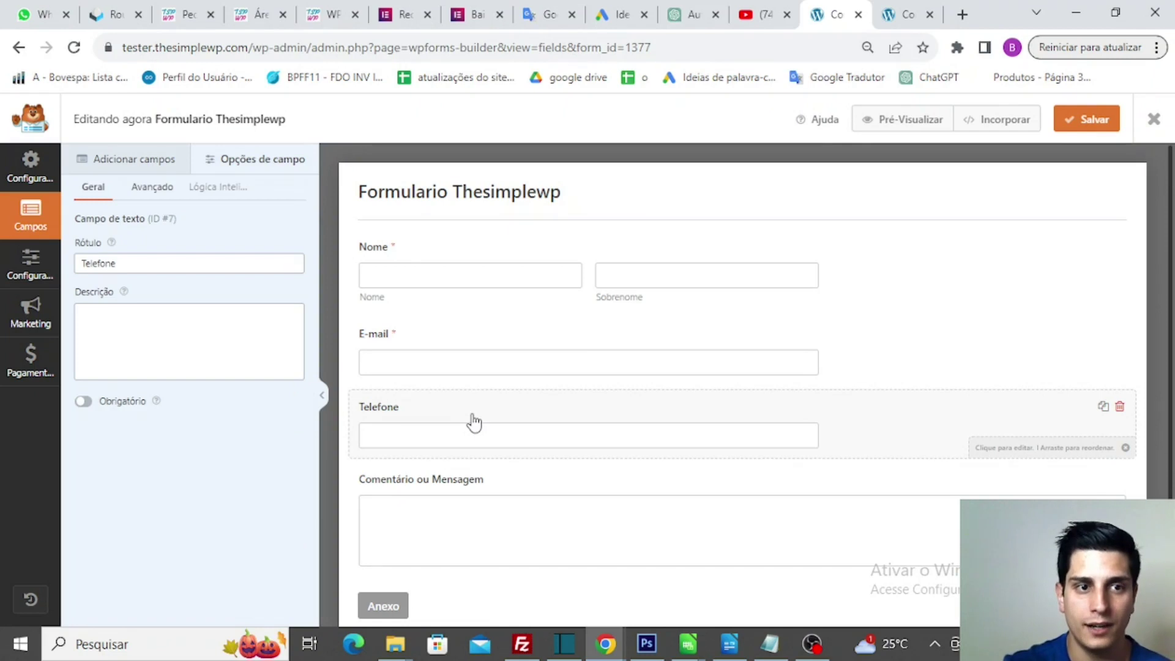
{"action": "left_click", "coordinate": [82, 403]}
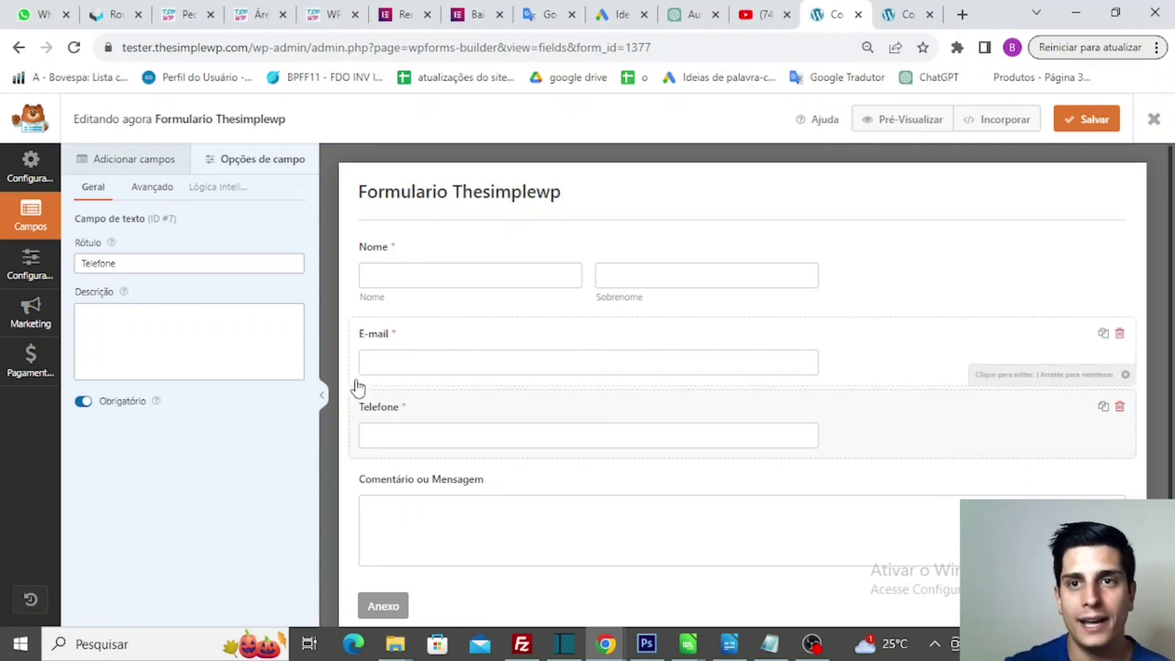
{"action": "left_click", "coordinate": [1087, 121]}
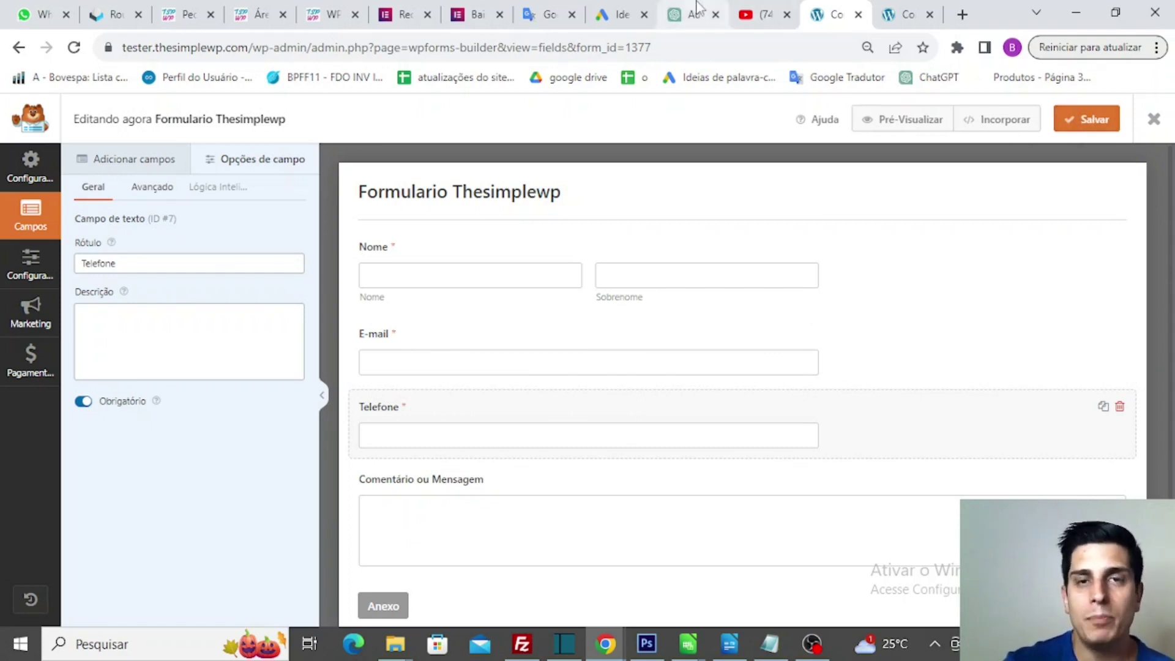
{"action": "left_click", "coordinate": [900, 9]}
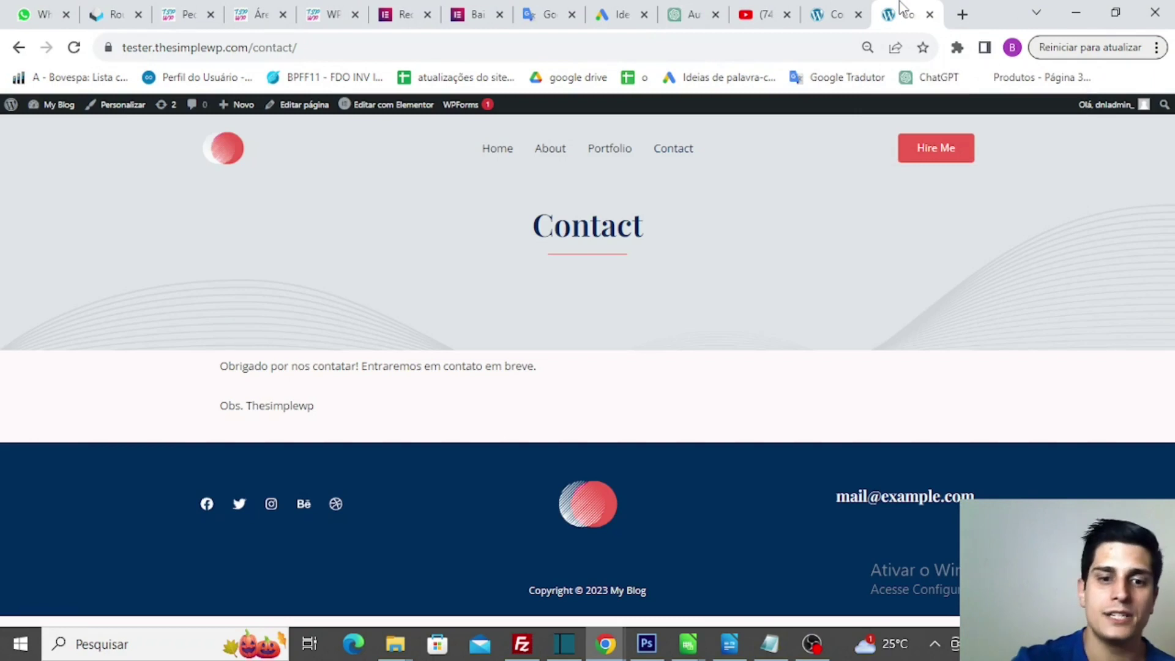
- Reload the Contact page, autofill the form, empty Telefone and confirm sending is blocked
{"action": "key", "text": "F5"}
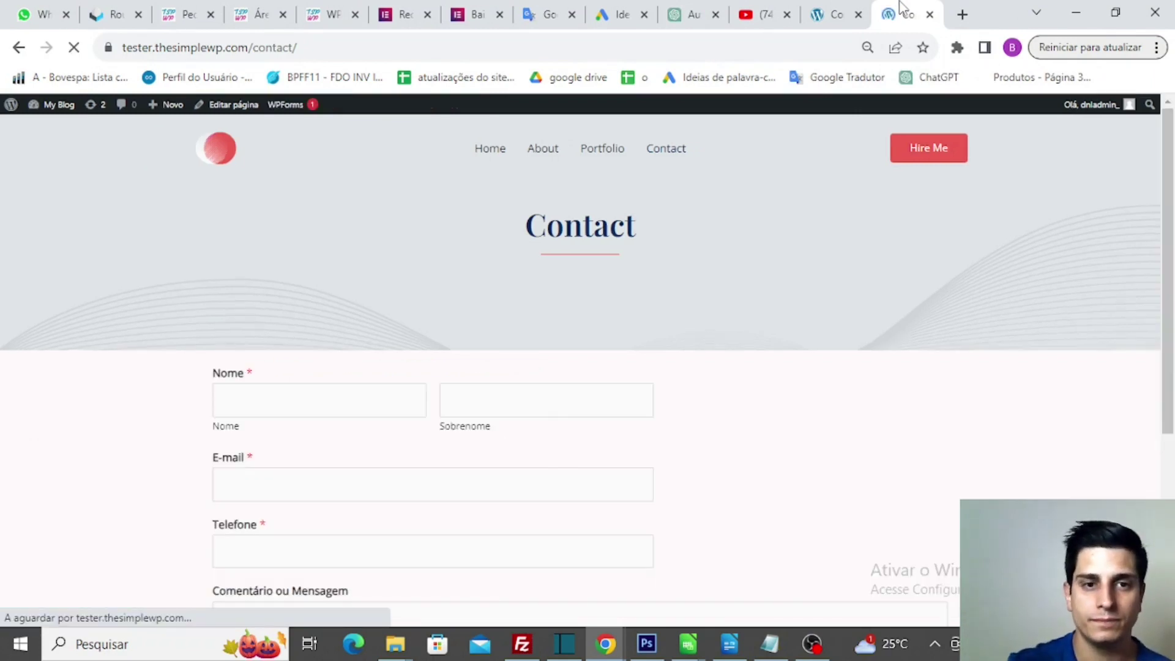
{"action": "scroll", "coordinate": [532, 292], "scroll_direction": "down", "scroll_amount": 2}
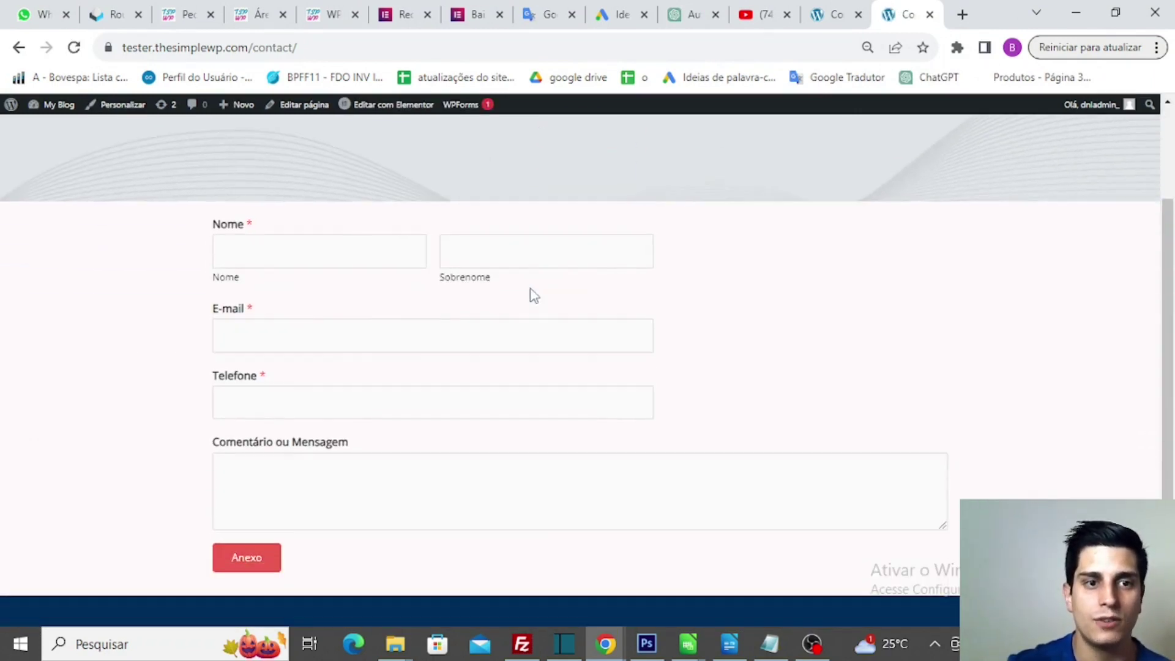
{"action": "left_click", "coordinate": [320, 265]}
{"action": "type", "text": "Bruno"}
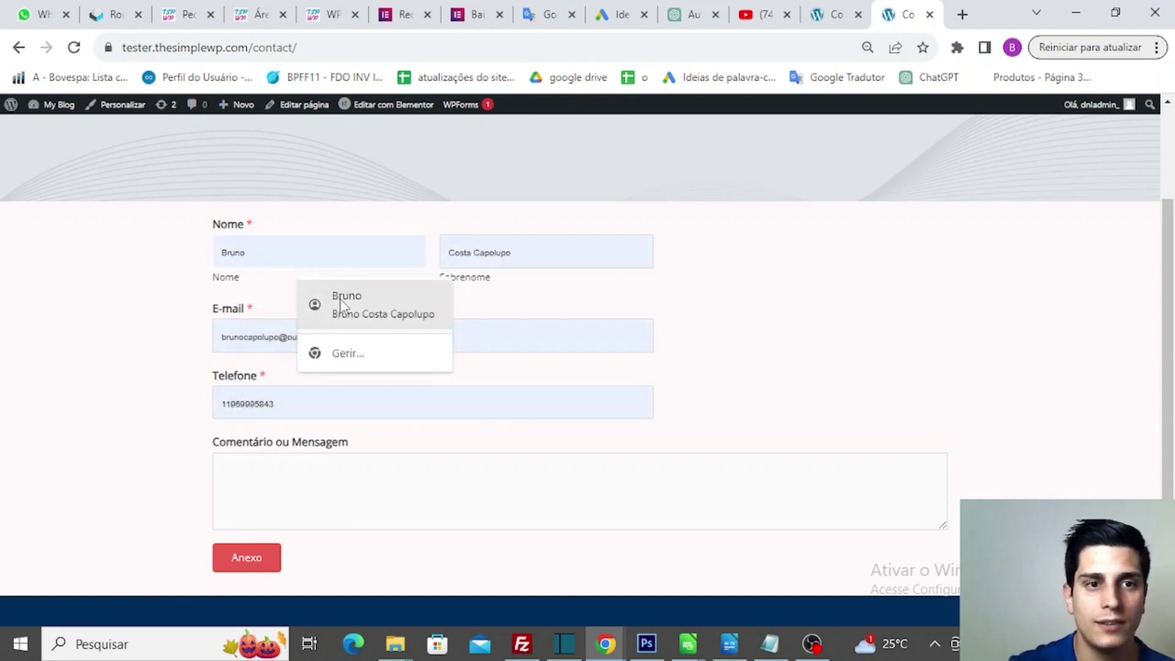
{"action": "left_click", "coordinate": [334, 297]}
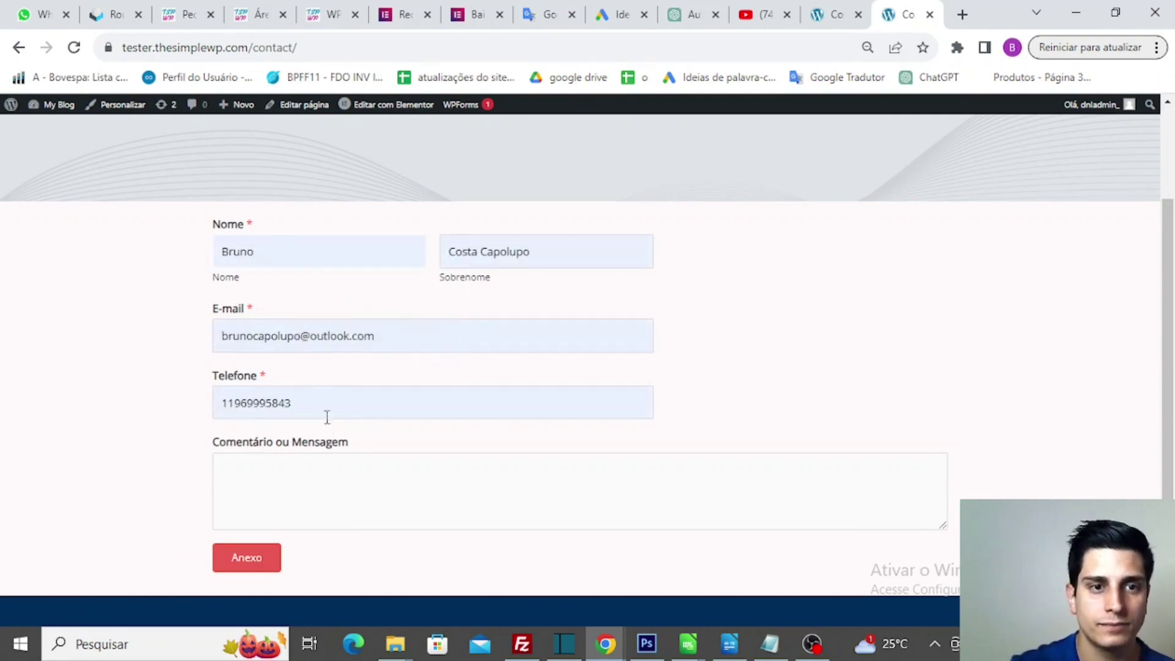
{"action": "double_click", "coordinate": [335, 399]}
{"action": "key", "text": "BackSpace"}
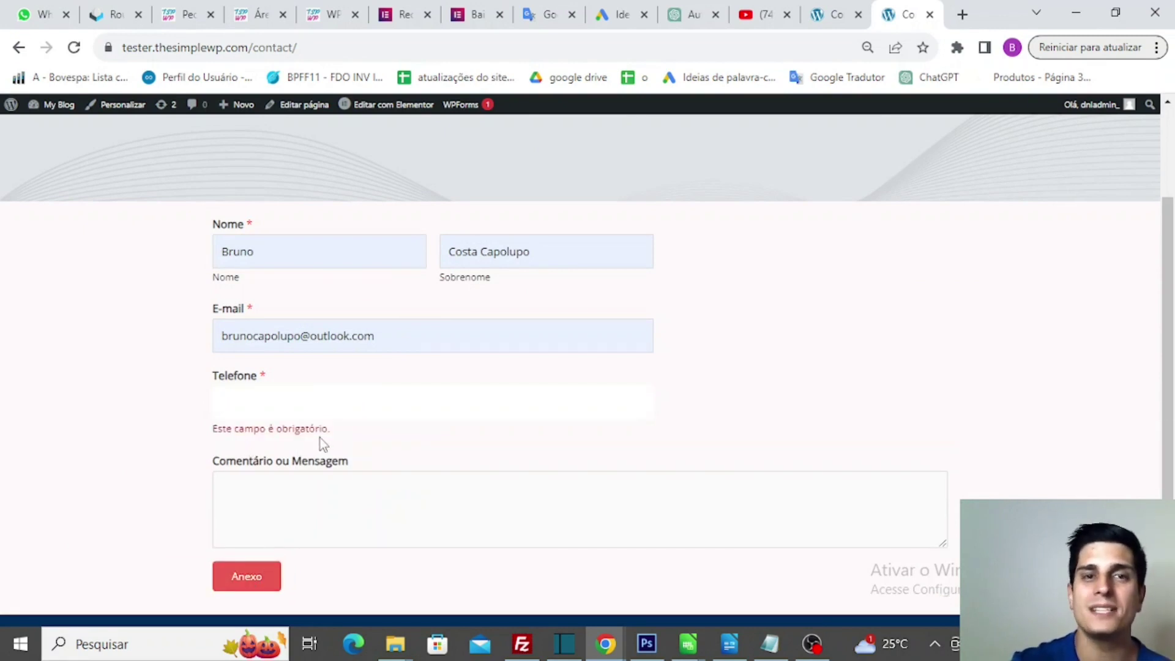
{"action": "left_click", "coordinate": [238, 589]}
{"action": "scroll", "coordinate": [236, 588], "scroll_direction": "down", "scroll_amount": 3}
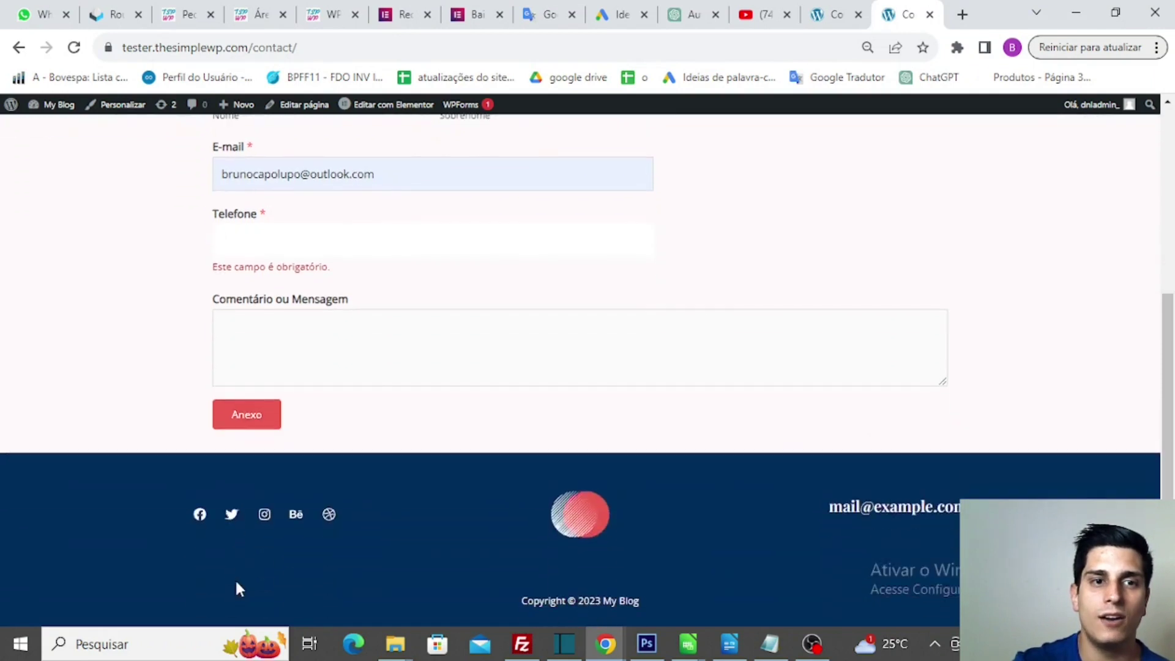
{"action": "left_click", "coordinate": [242, 423]}
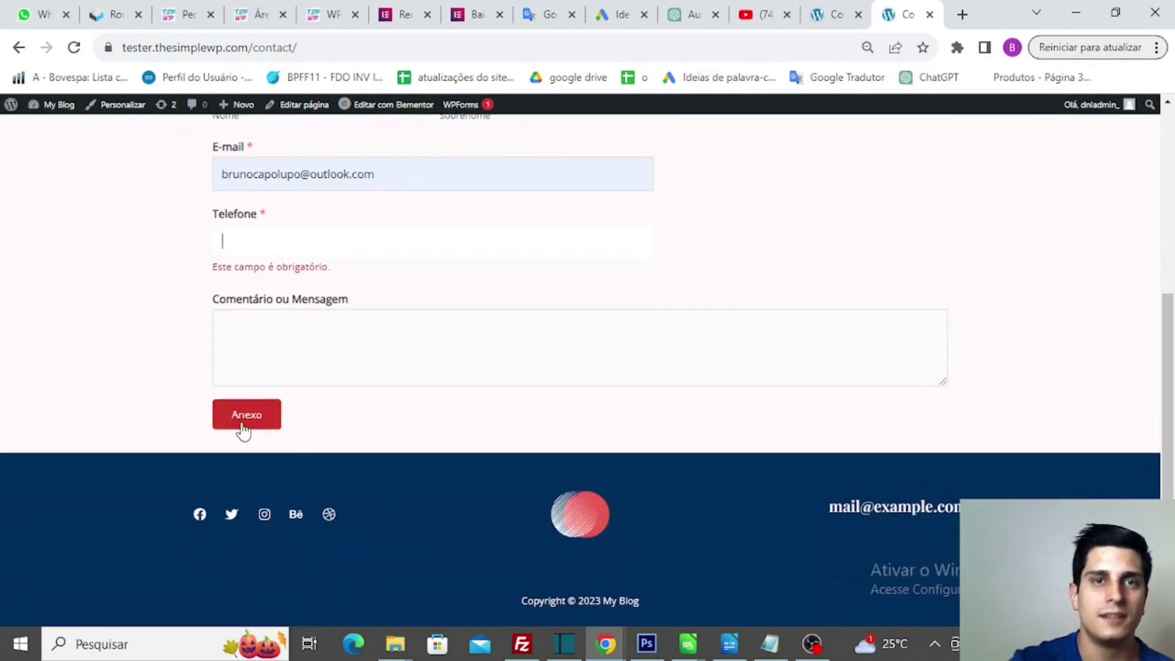
{"action": "scroll", "coordinate": [416, 399], "scroll_direction": "up", "scroll_amount": 3}
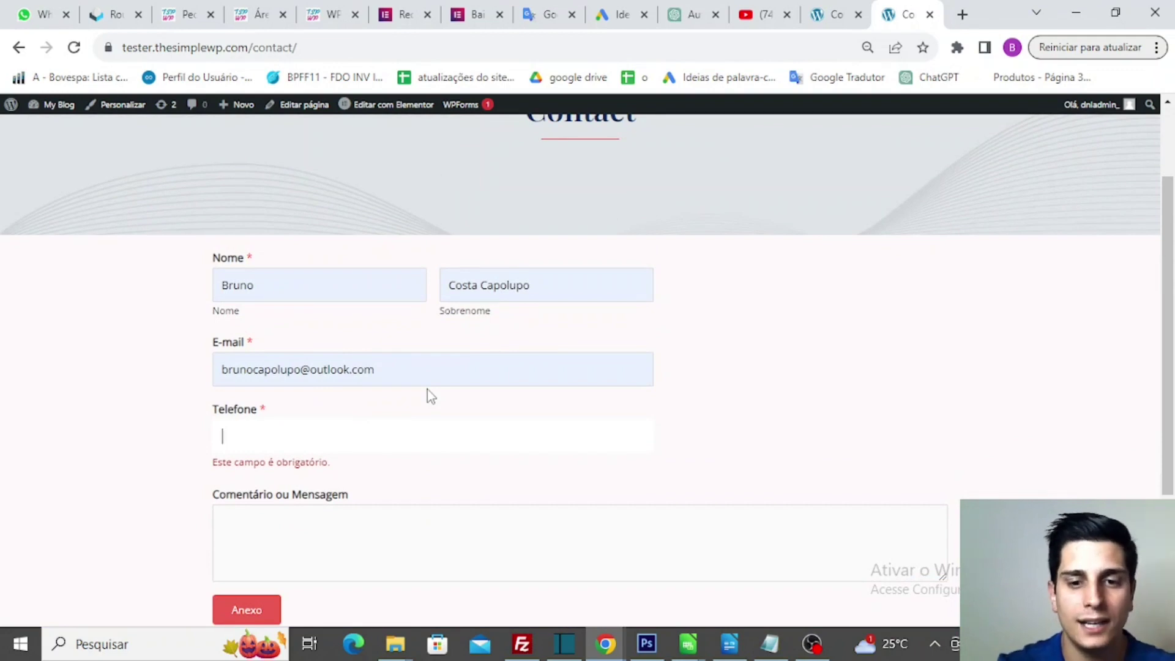
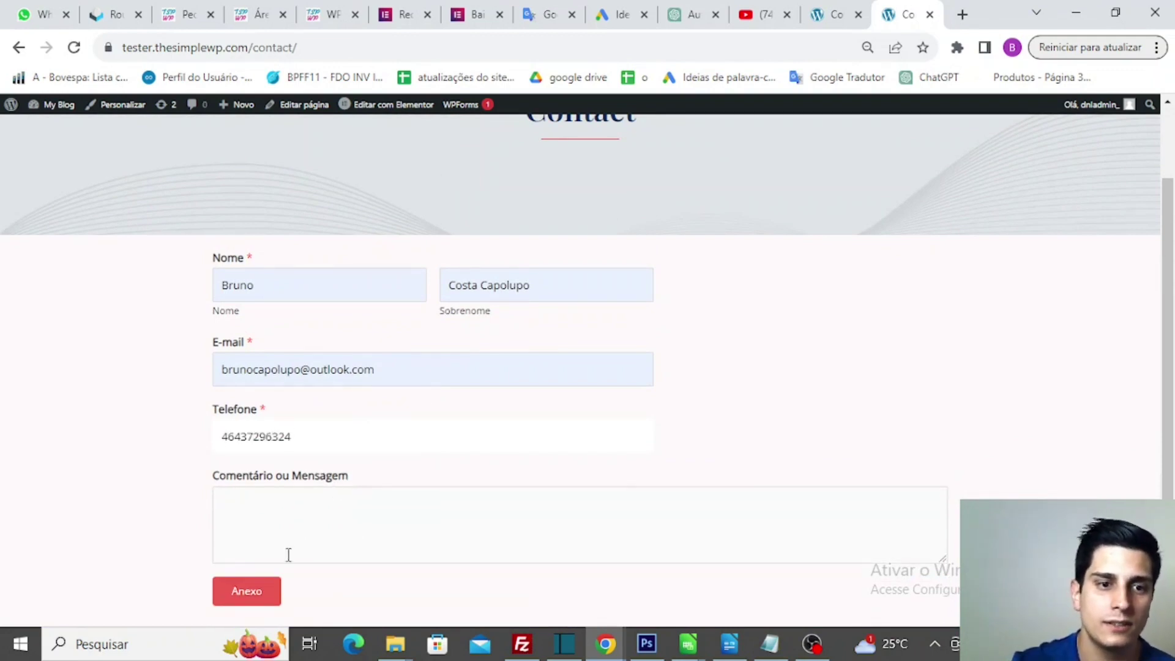
- Enter a phone number and the message 'Adorei o video, vou deixar meu like', then submit
{"action": "left_click", "coordinate": [347, 518]}
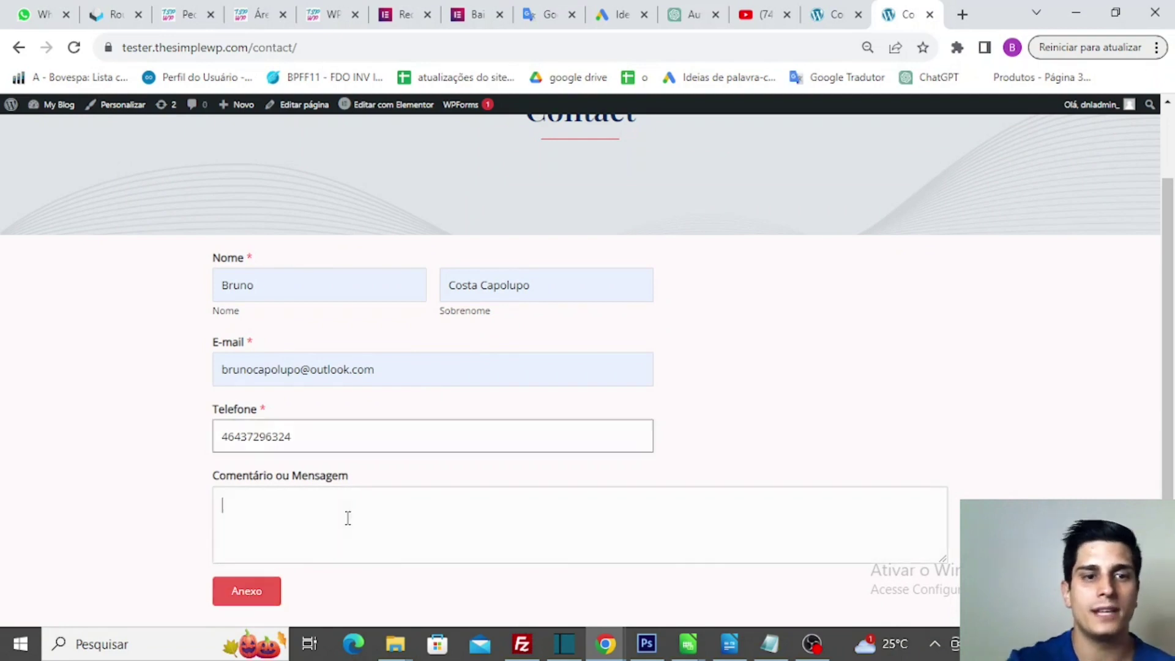
{"action": "type", "text": "Adorei"}
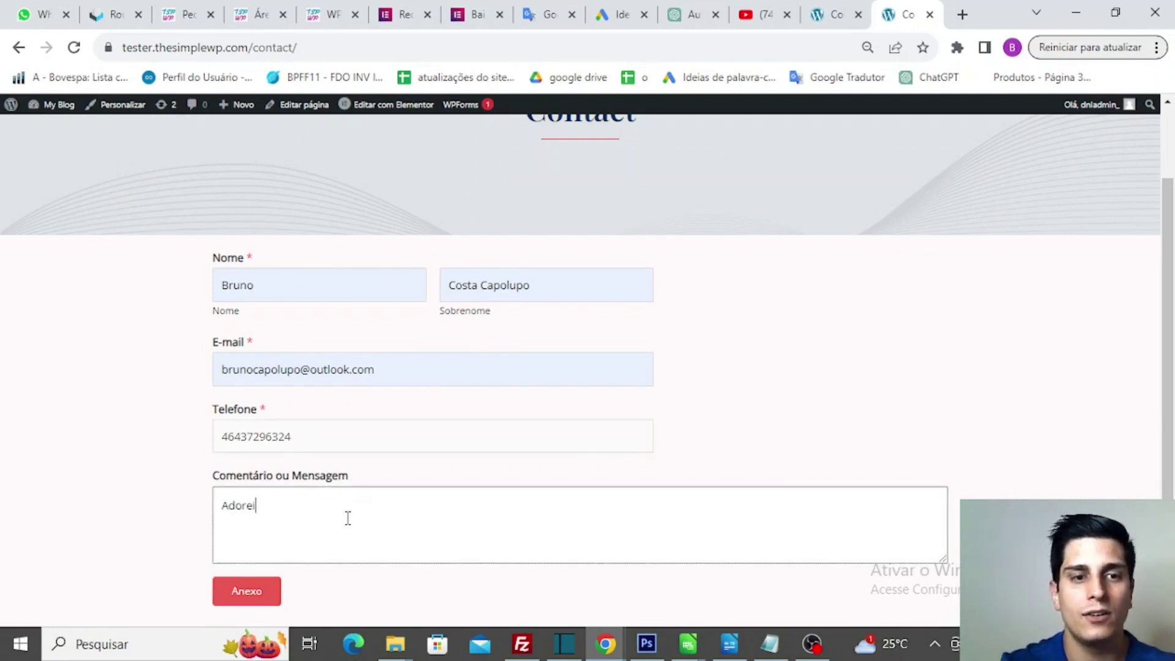
{"action": "type", "text": " o video"}
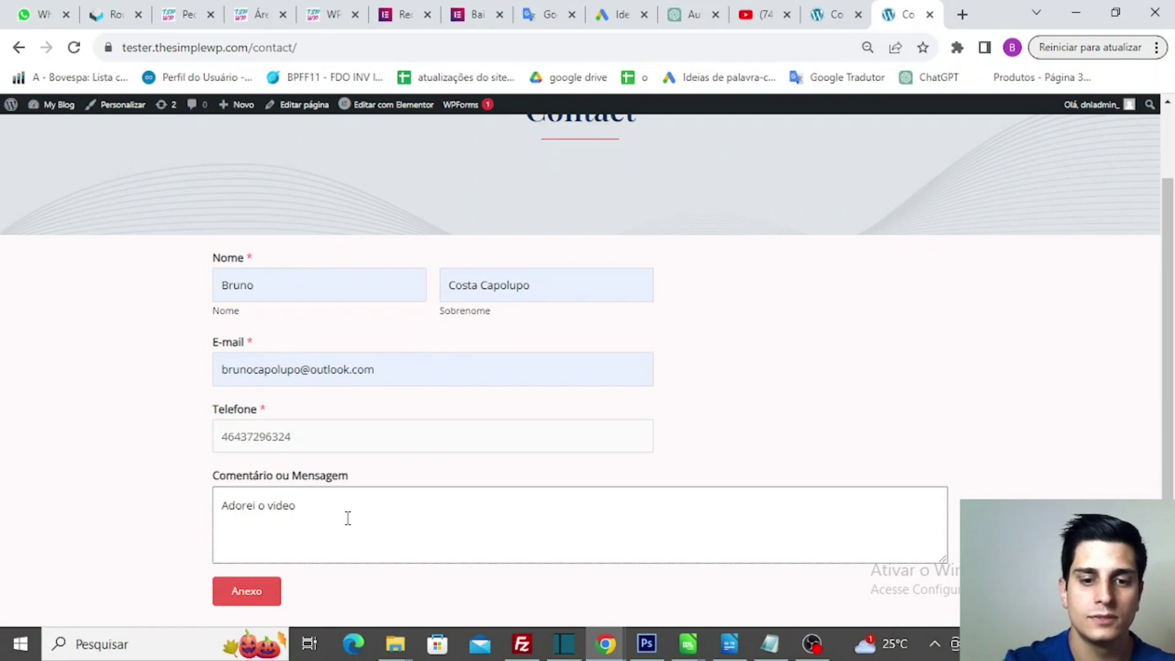
{"action": "type", "text": ", vou deixar "}
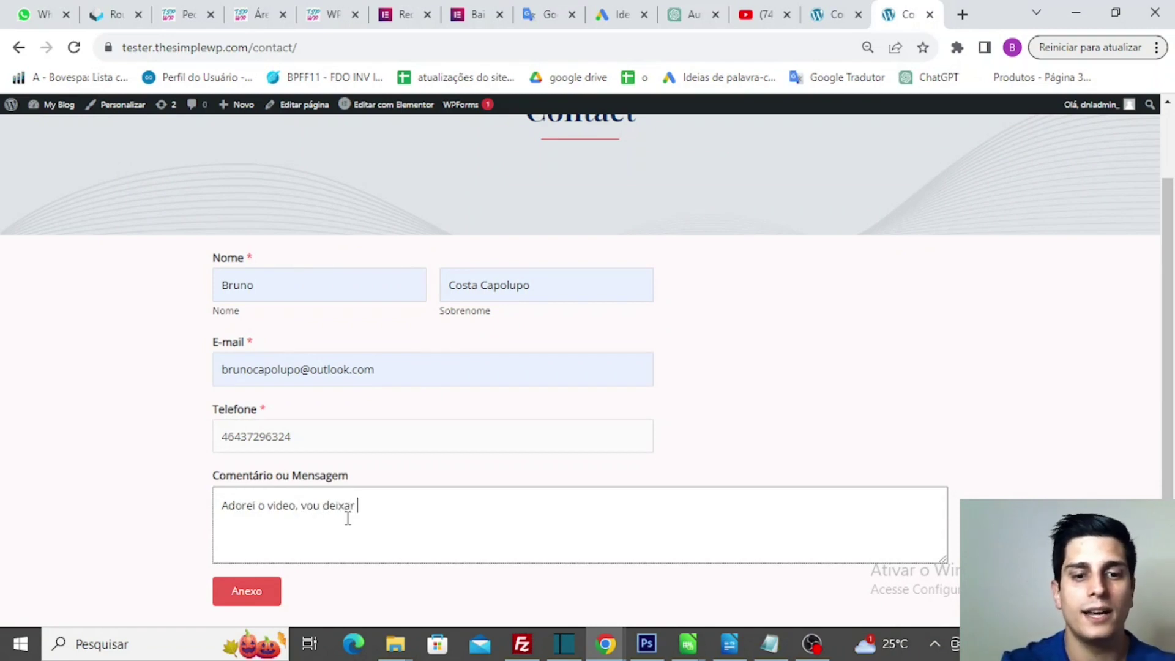
{"action": "type", "text": "meu like"}
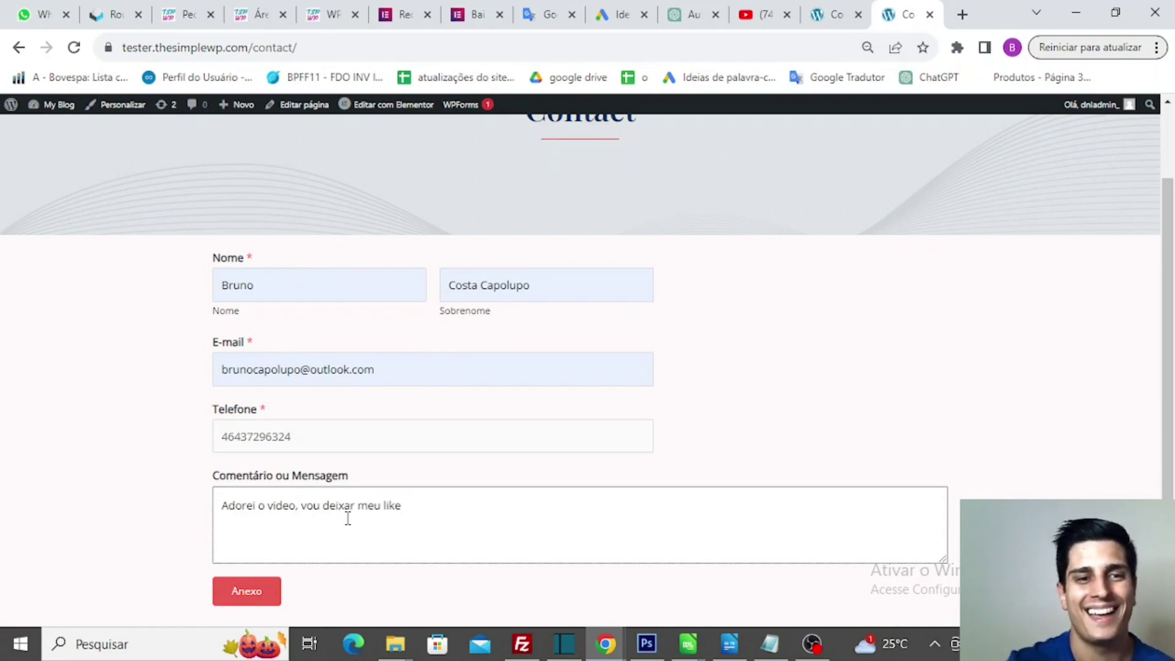
{"action": "left_click", "coordinate": [254, 593]}
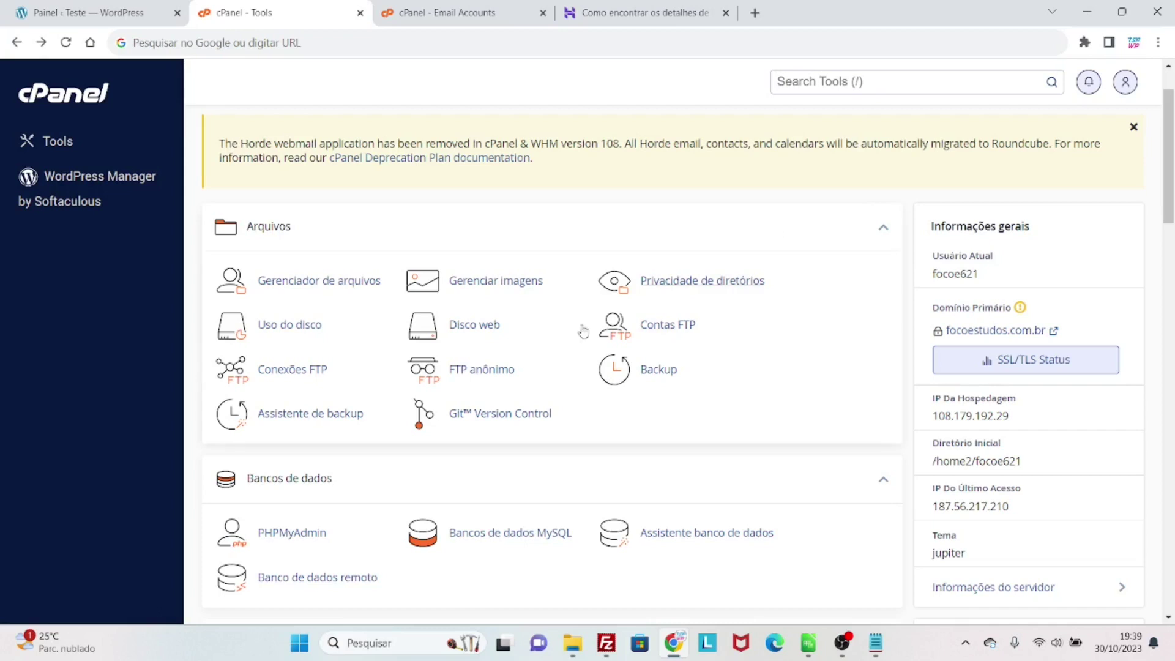
- Scroll to the cPanel E-mail section, then close the Tools tab to show Email Accounts
{"action": "scroll", "coordinate": [537, 333], "scroll_direction": "down", "scroll_amount": 5}
{"action": "scroll", "coordinate": [539, 309], "scroll_direction": "up", "scroll_amount": 6}
{"action": "scroll", "coordinate": [542, 312], "scroll_direction": "down", "scroll_amount": 6}
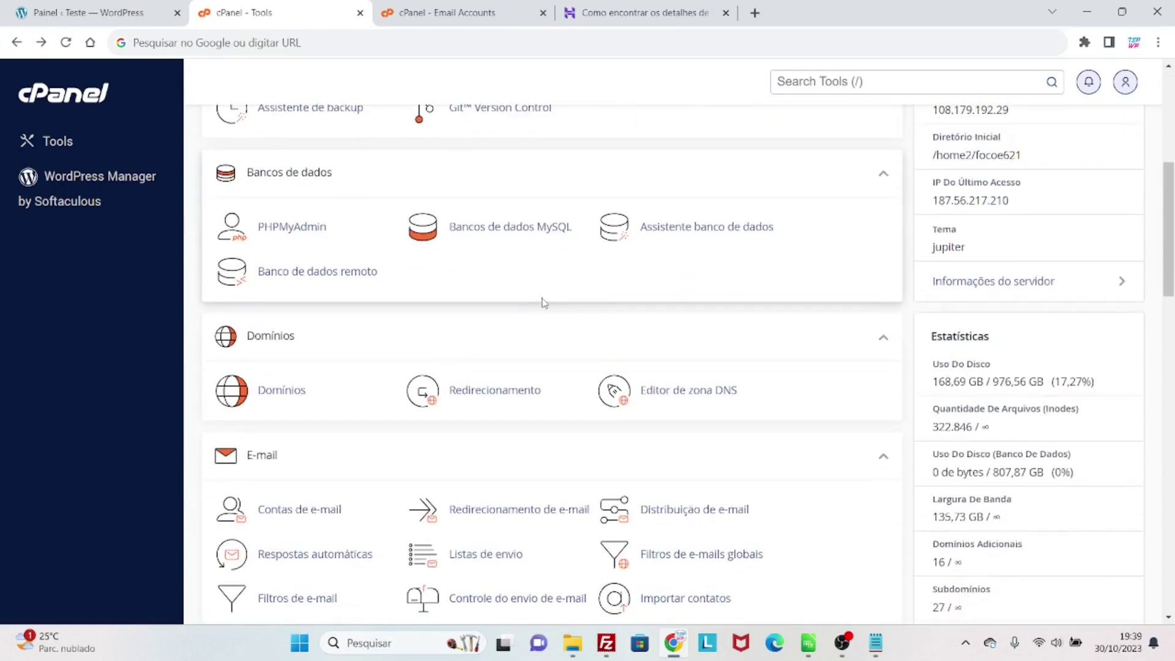
{"action": "scroll", "coordinate": [542, 303], "scroll_direction": "down", "scroll_amount": 2}
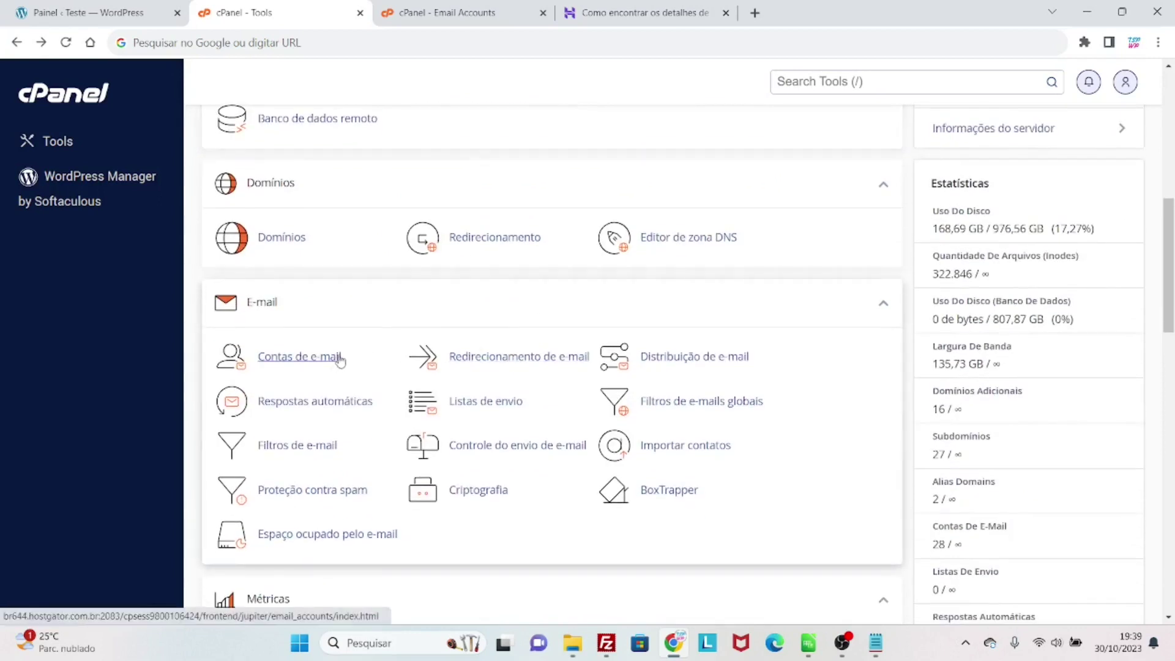
{"action": "left_click", "coordinate": [360, 12]}
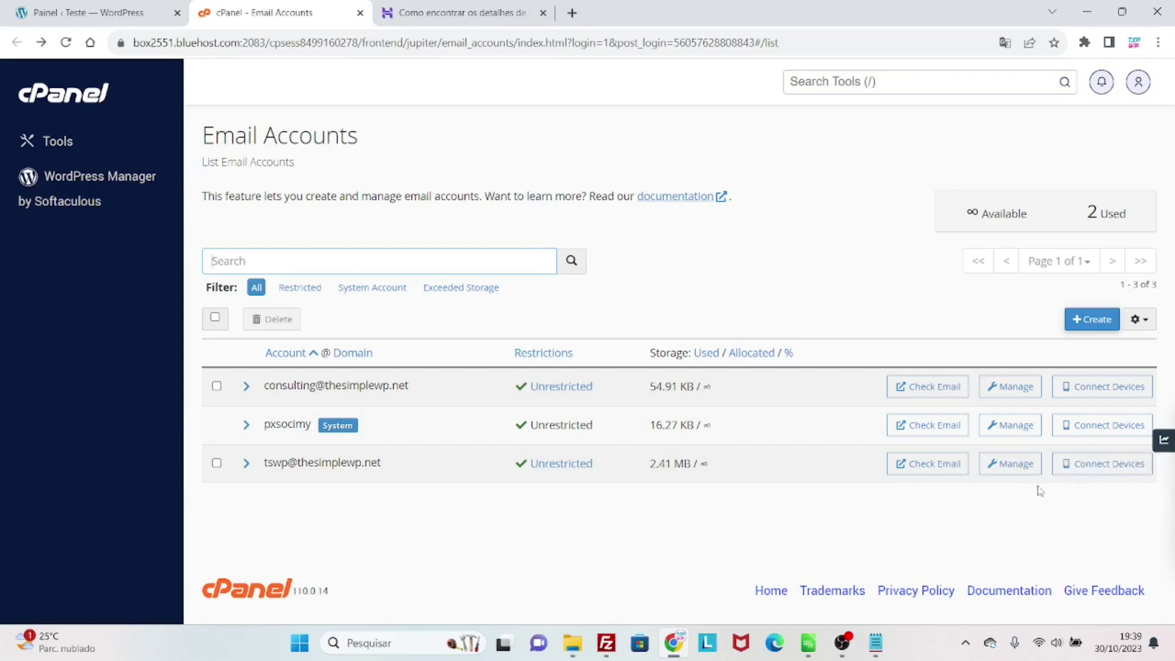
- Open a mailbox's Set Up Mail Client page and reveal its non-SSL server settings
{"action": "left_click", "coordinate": [1082, 475]}
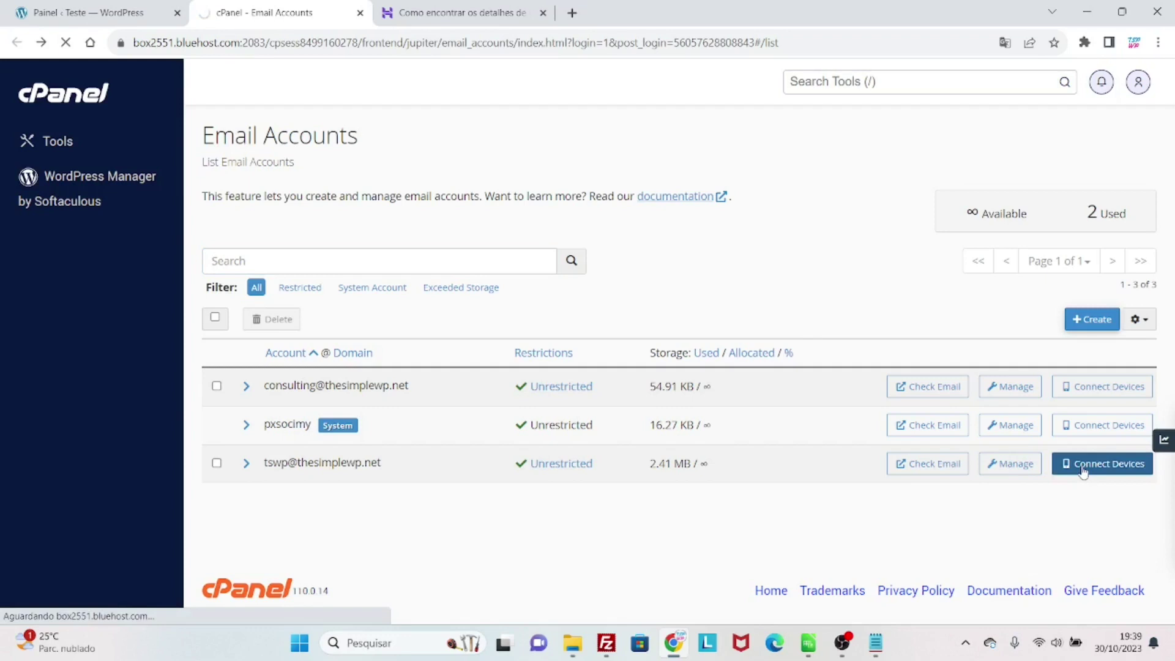
{"action": "scroll", "coordinate": [783, 486], "scroll_direction": "down", "scroll_amount": 8}
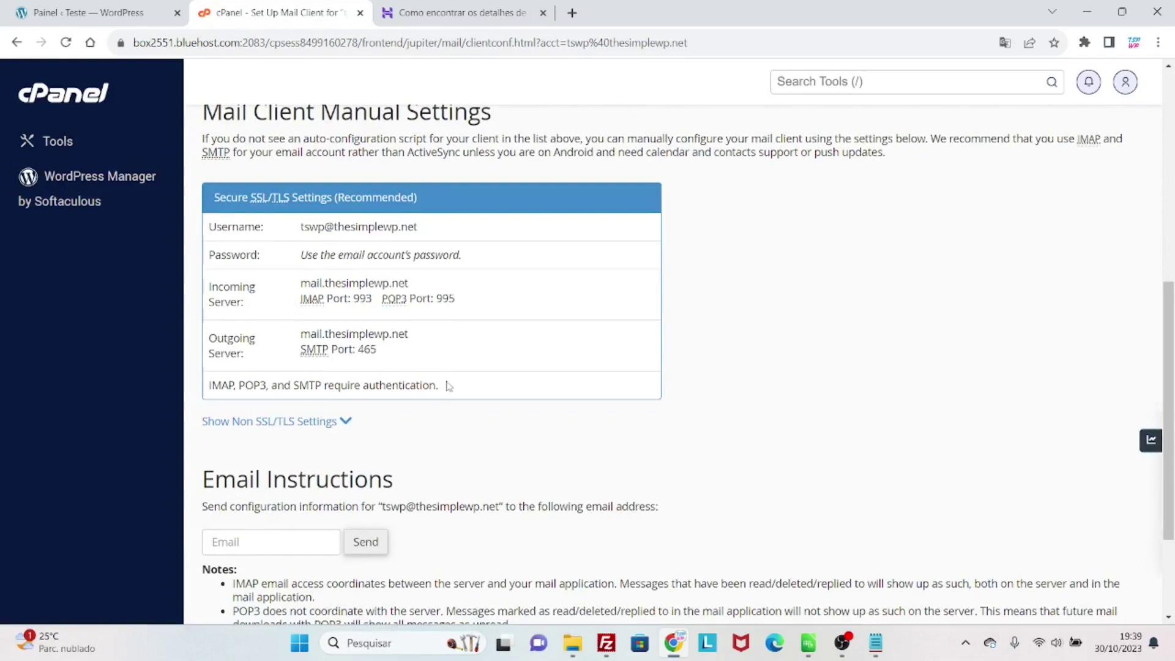
{"action": "left_click", "coordinate": [346, 426]}
{"action": "scroll", "coordinate": [342, 434], "scroll_direction": "down", "scroll_amount": 4}
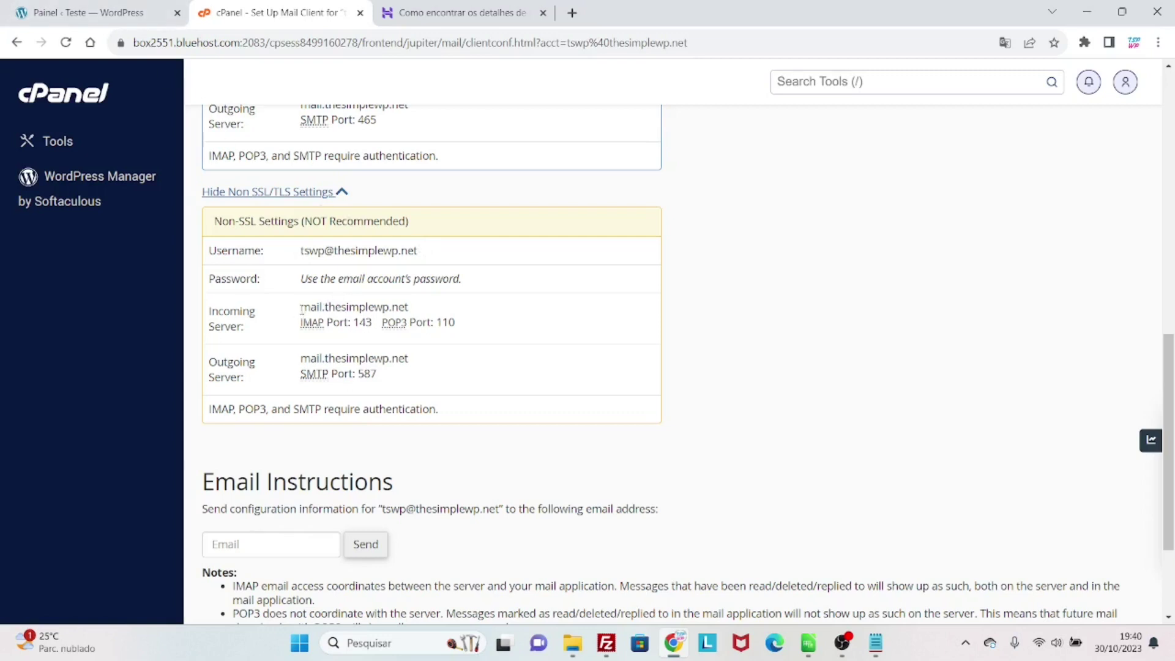
- Select and copy the mail server name mail.thesimplewp.net from the non-SSL settings
{"action": "left_click_drag", "start_coordinate": [301, 308], "coordinate": [327, 308]}
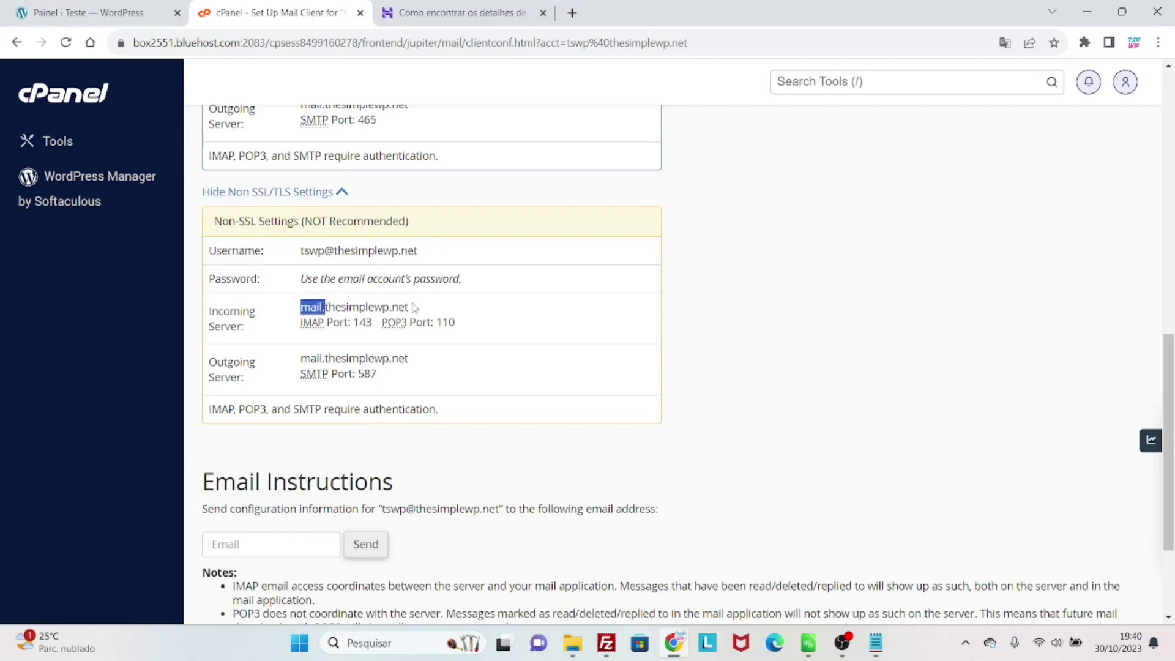
{"action": "left_click_drag", "start_coordinate": [410, 308], "coordinate": [300, 309]}
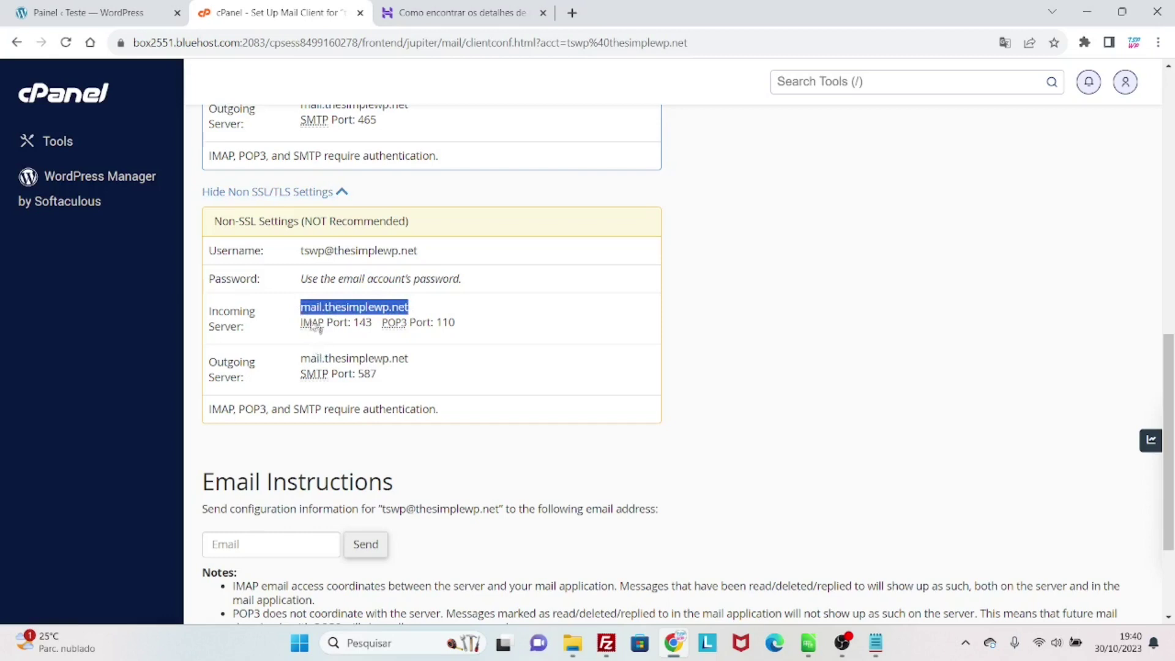
{"action": "left_click", "coordinate": [292, 305]}
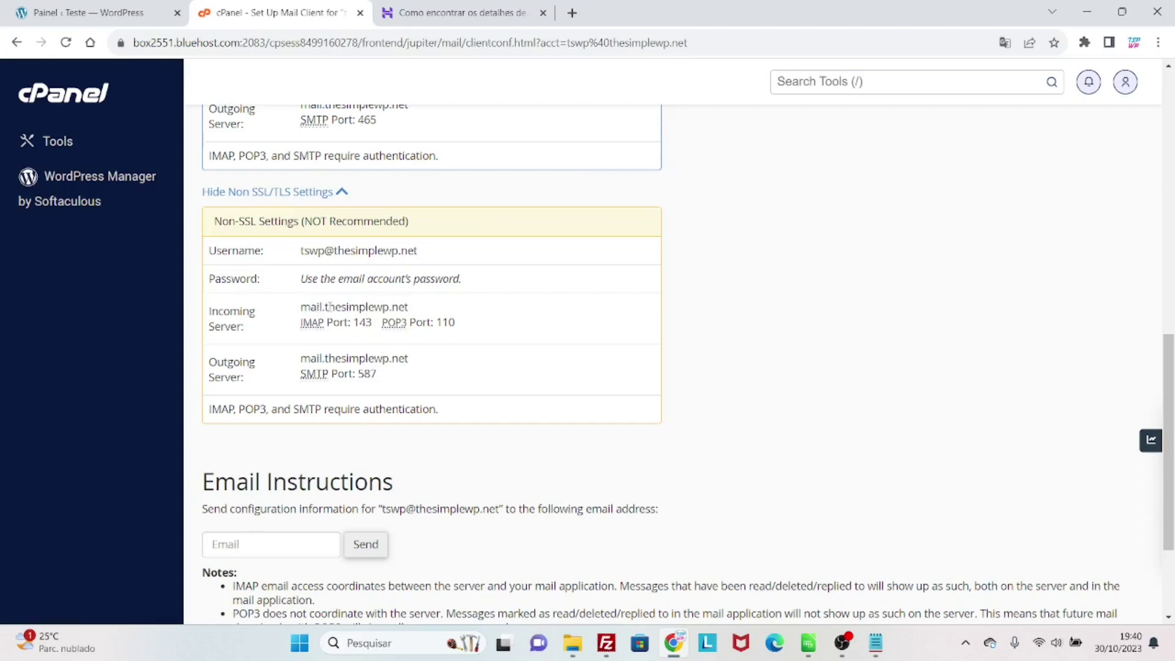
{"action": "left_click_drag", "start_coordinate": [300, 306], "coordinate": [435, 318]}
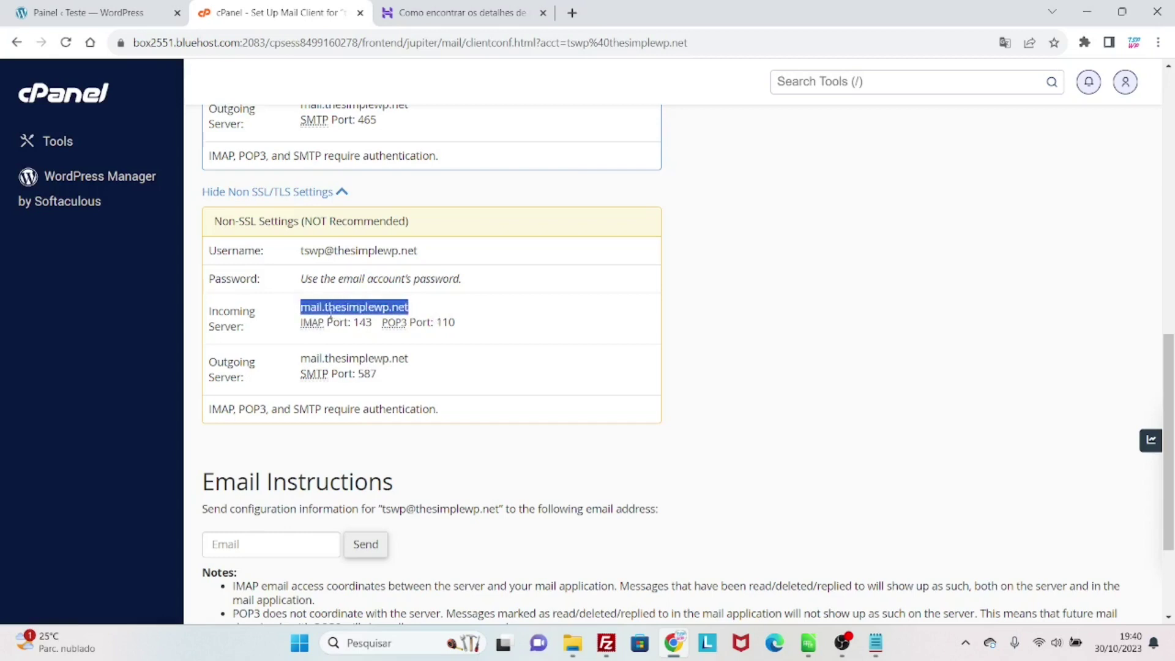
{"action": "scroll", "coordinate": [294, 318], "scroll_direction": "down", "scroll_amount": 1}
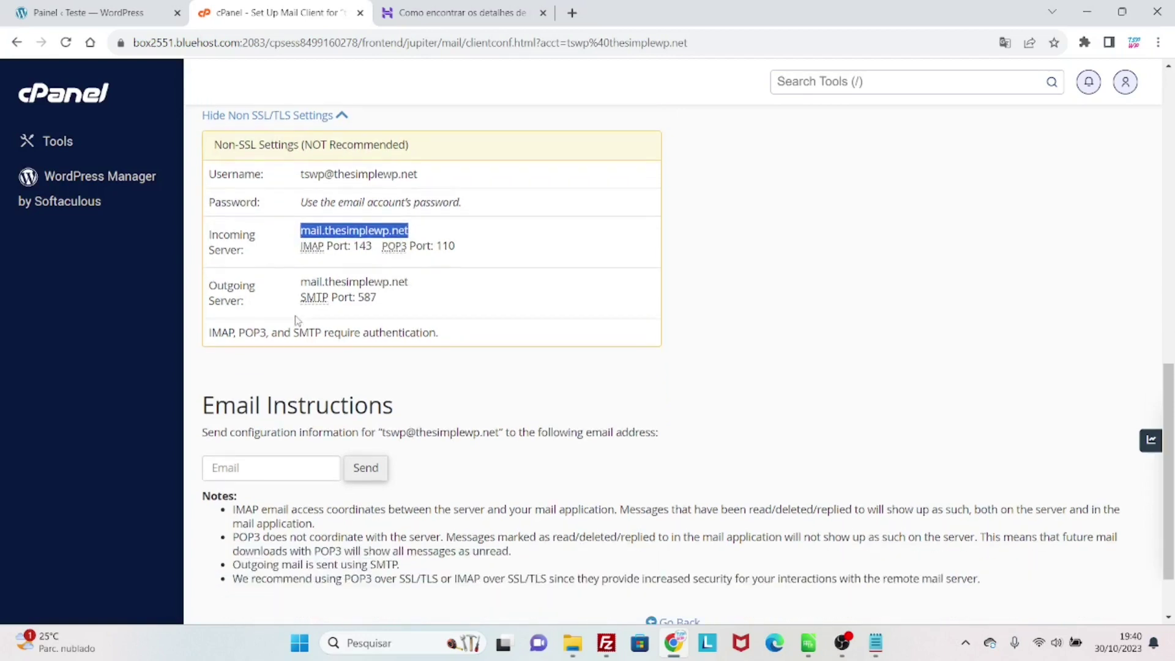
{"action": "scroll", "coordinate": [294, 319], "scroll_direction": "down", "scroll_amount": 1}
{"action": "scroll", "coordinate": [306, 324], "scroll_direction": "up", "scroll_amount": 2}
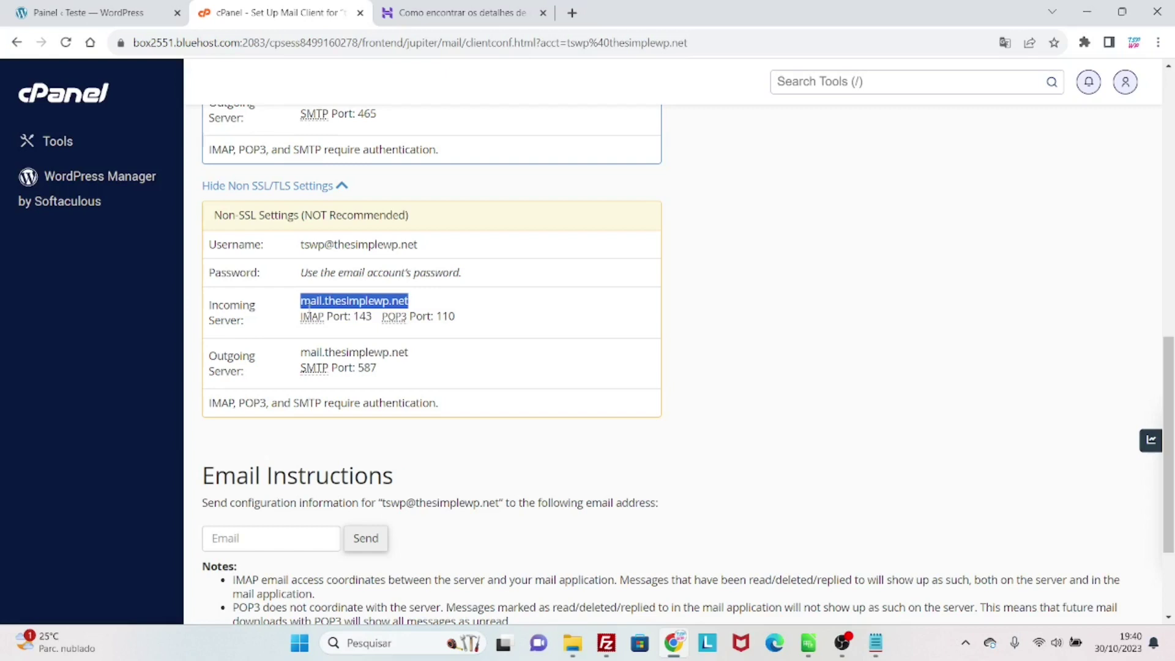
{"action": "left_click", "coordinate": [138, 13]}
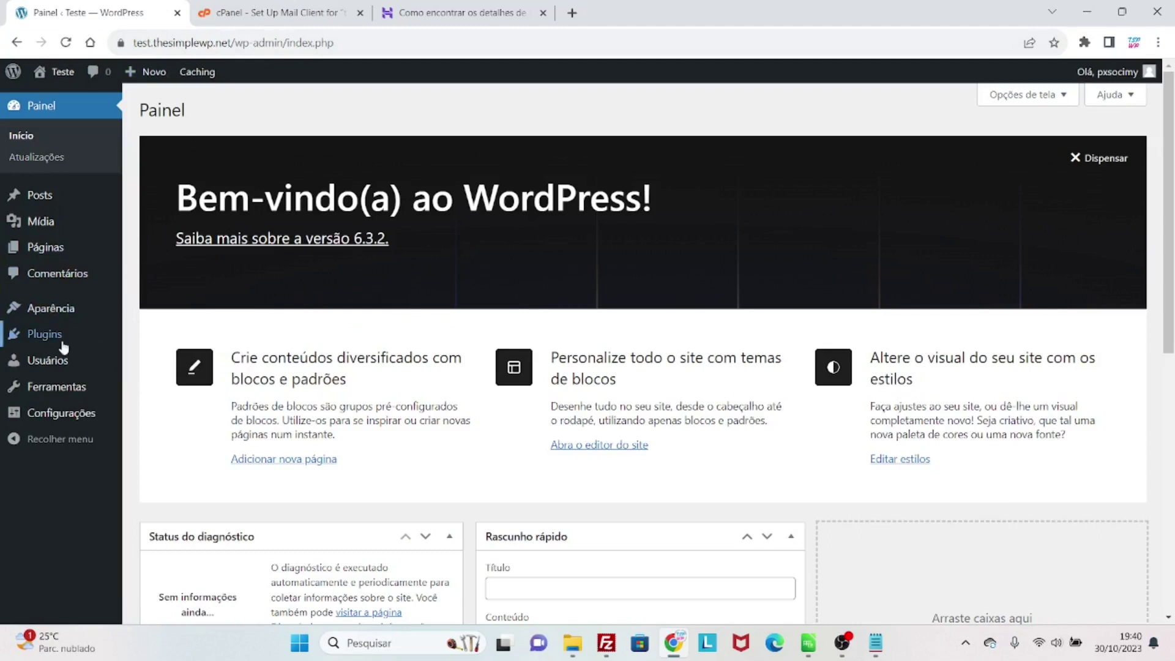
- Search Add Plugins for 'wp mail smtp', then install and activate WP Mail SMTP
{"action": "mouse_move", "coordinate": [57, 337]}
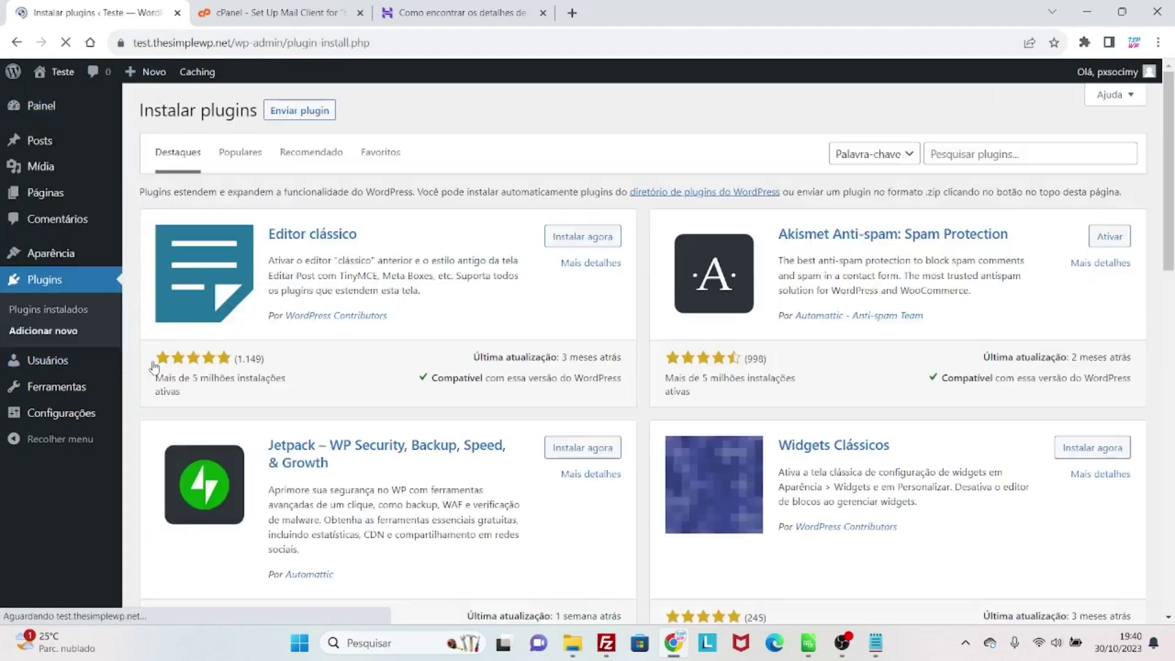
{"action": "left_click", "coordinate": [978, 147]}
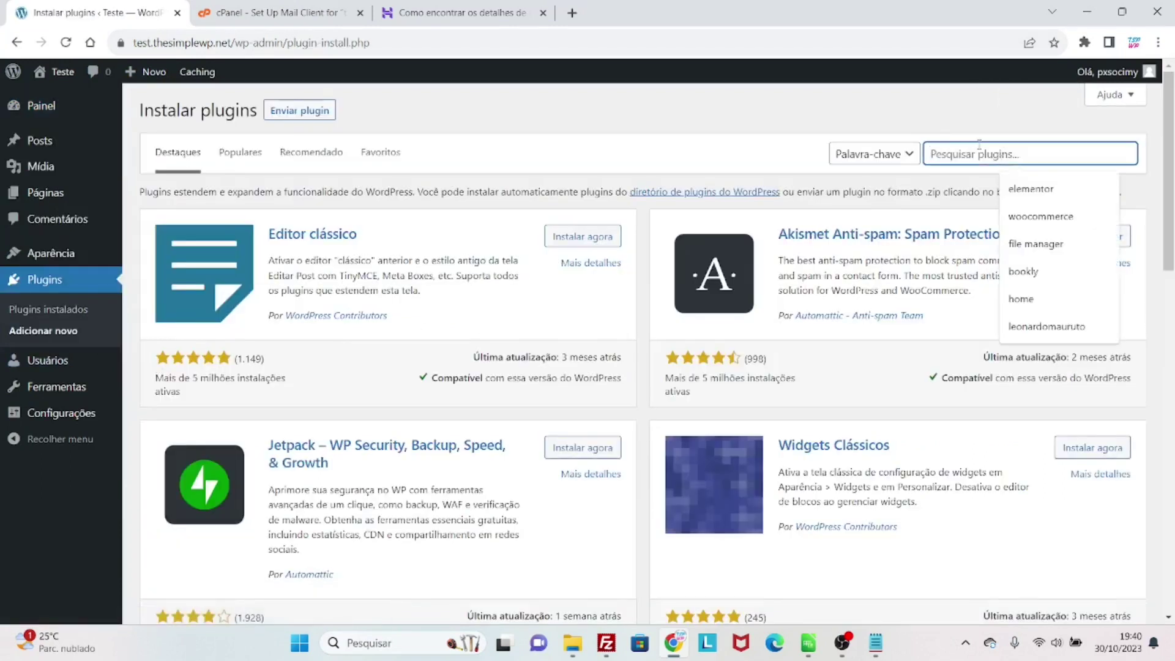
{"action": "type", "text": "wp mail sm"}
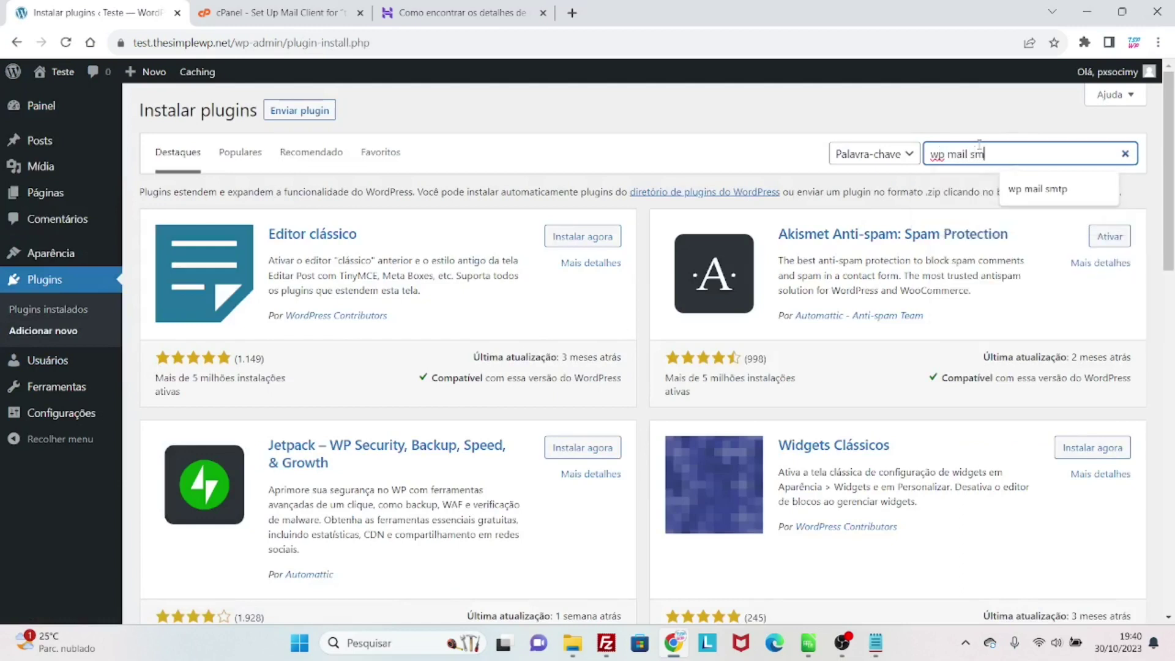
{"action": "type", "text": "tp"}
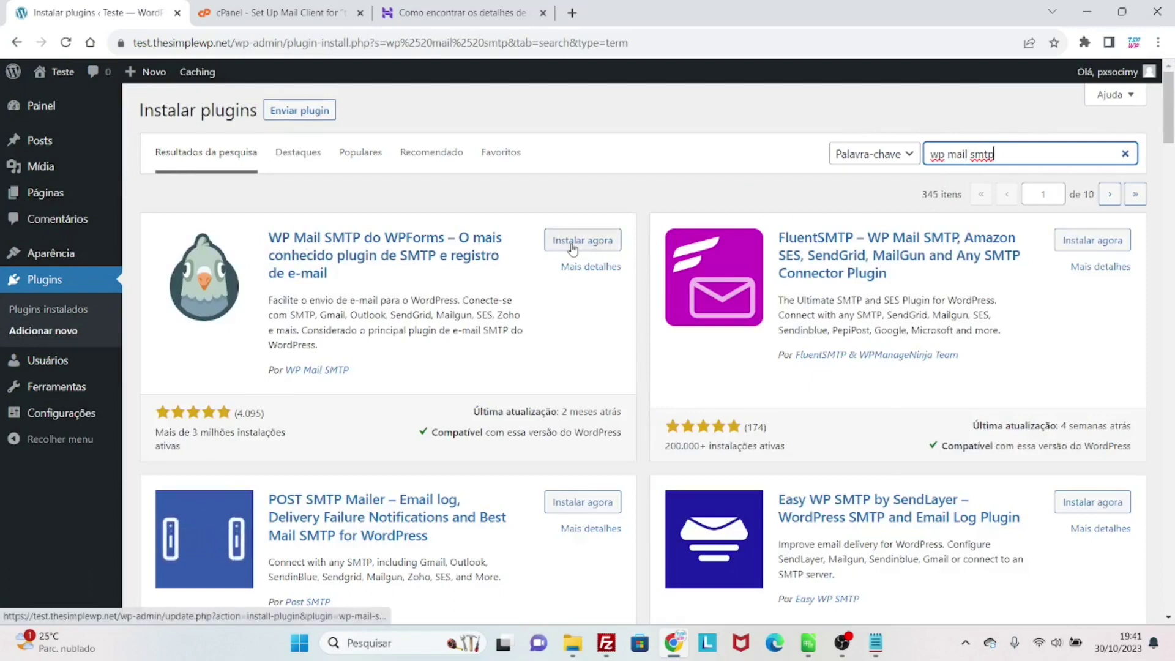
{"action": "left_click", "coordinate": [573, 247]}
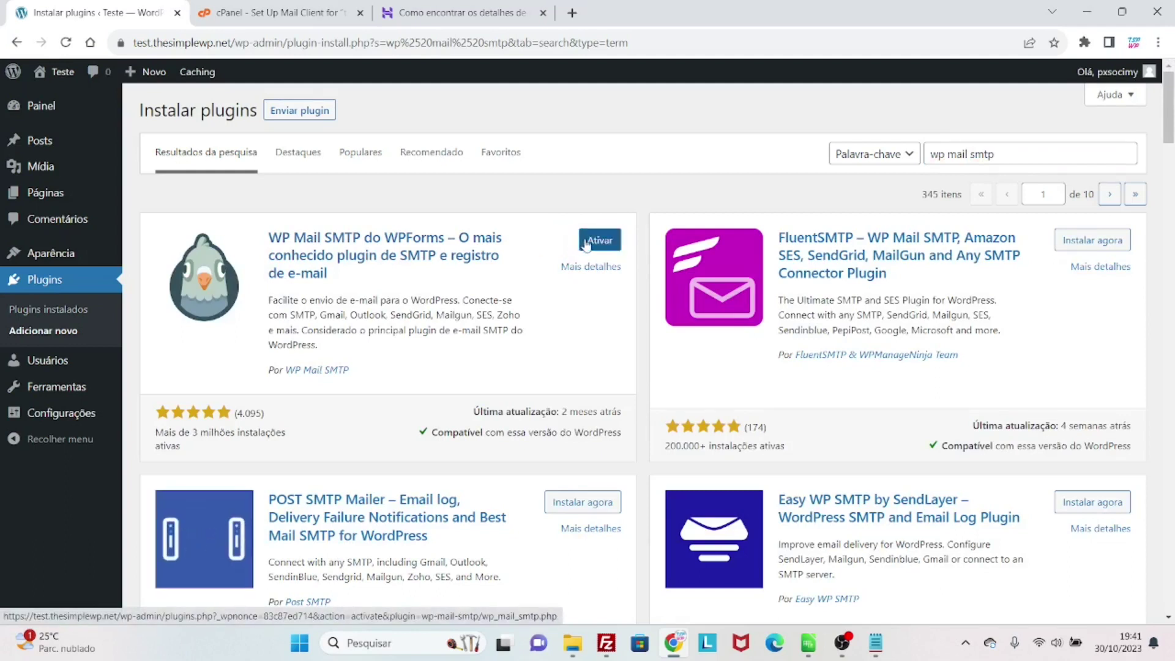
{"action": "left_click", "coordinate": [586, 243]}
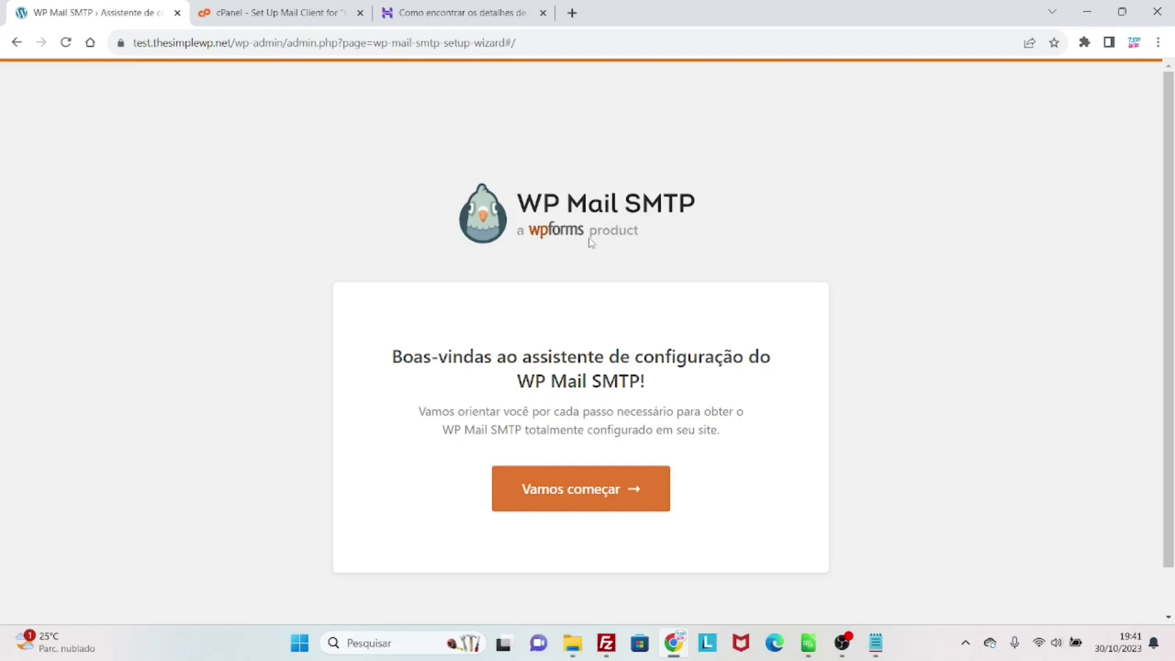
- Start the WP Mail SMTP wizard, pick Outro SMTP as the mailer, and save to continue
{"action": "left_click", "coordinate": [632, 496]}
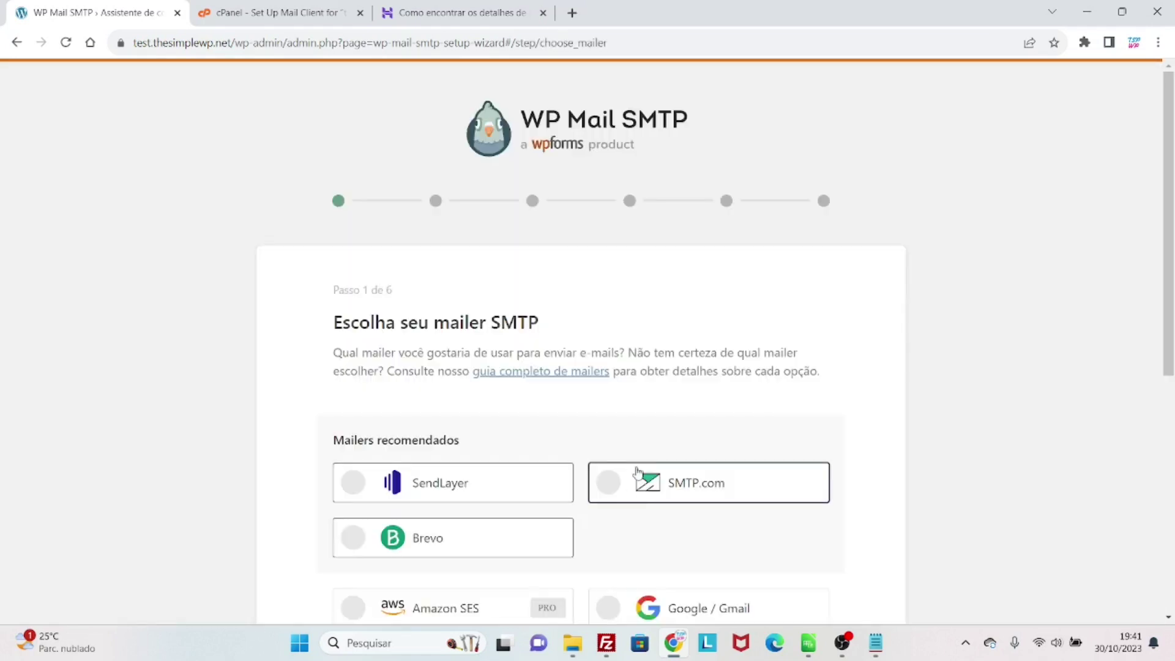
{"action": "scroll", "coordinate": [637, 465], "scroll_direction": "down", "scroll_amount": 2}
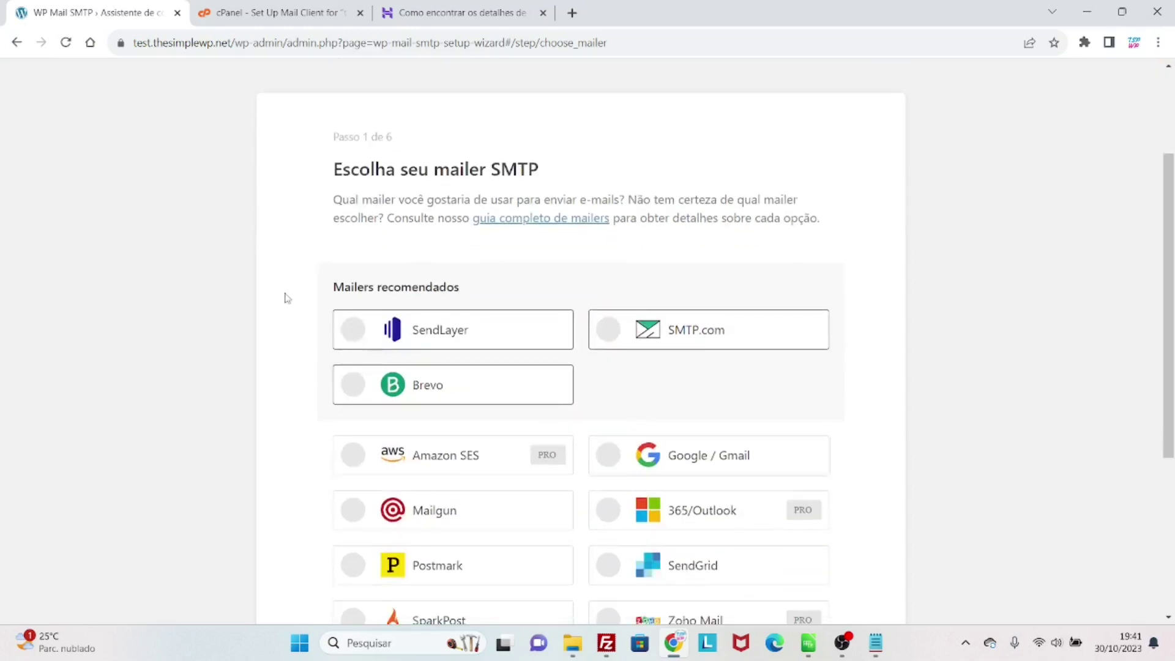
{"action": "scroll", "coordinate": [288, 304], "scroll_direction": "down", "scroll_amount": 1}
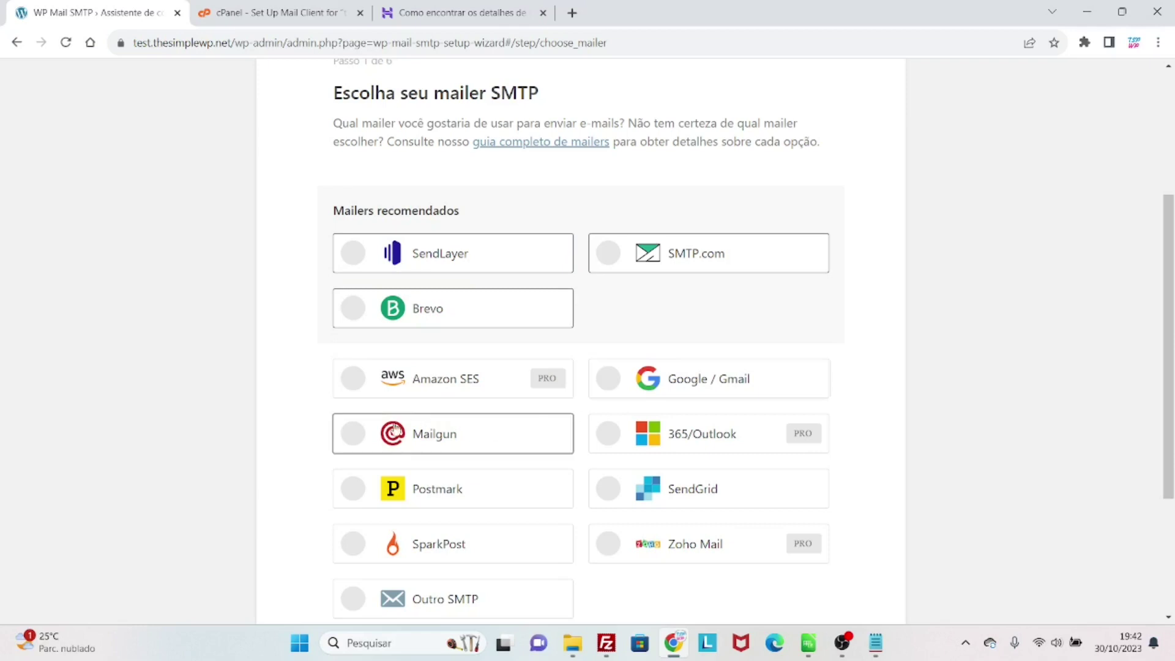
{"action": "scroll", "coordinate": [314, 362], "scroll_direction": "down", "scroll_amount": 1}
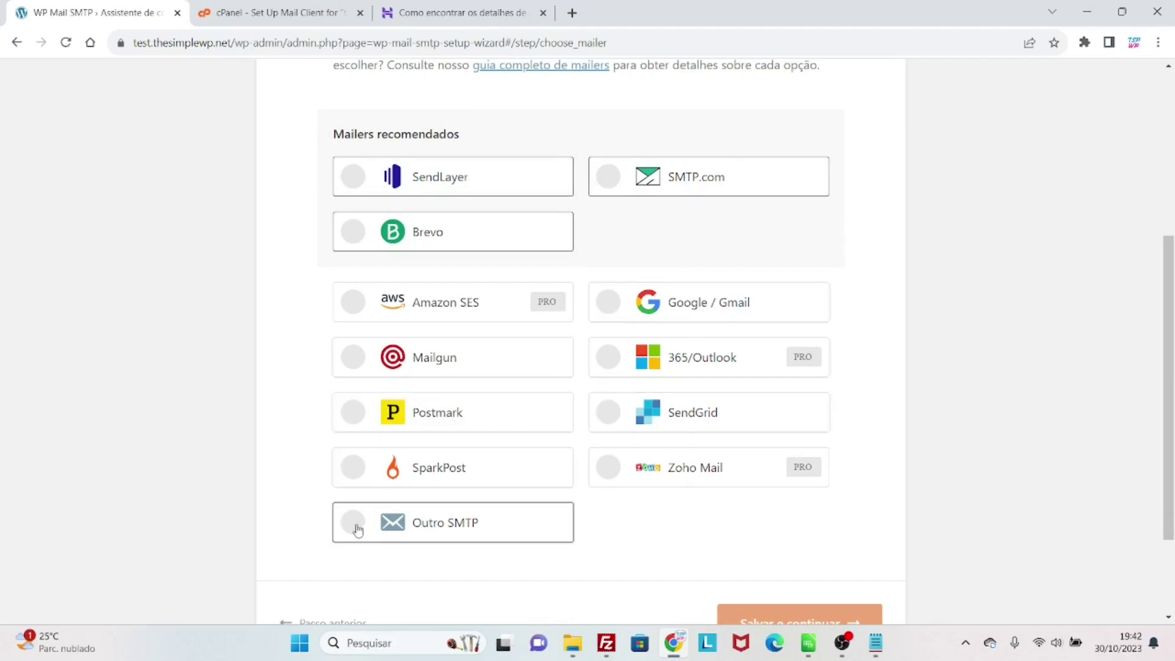
{"action": "scroll", "coordinate": [319, 533], "scroll_direction": "down", "scroll_amount": 2}
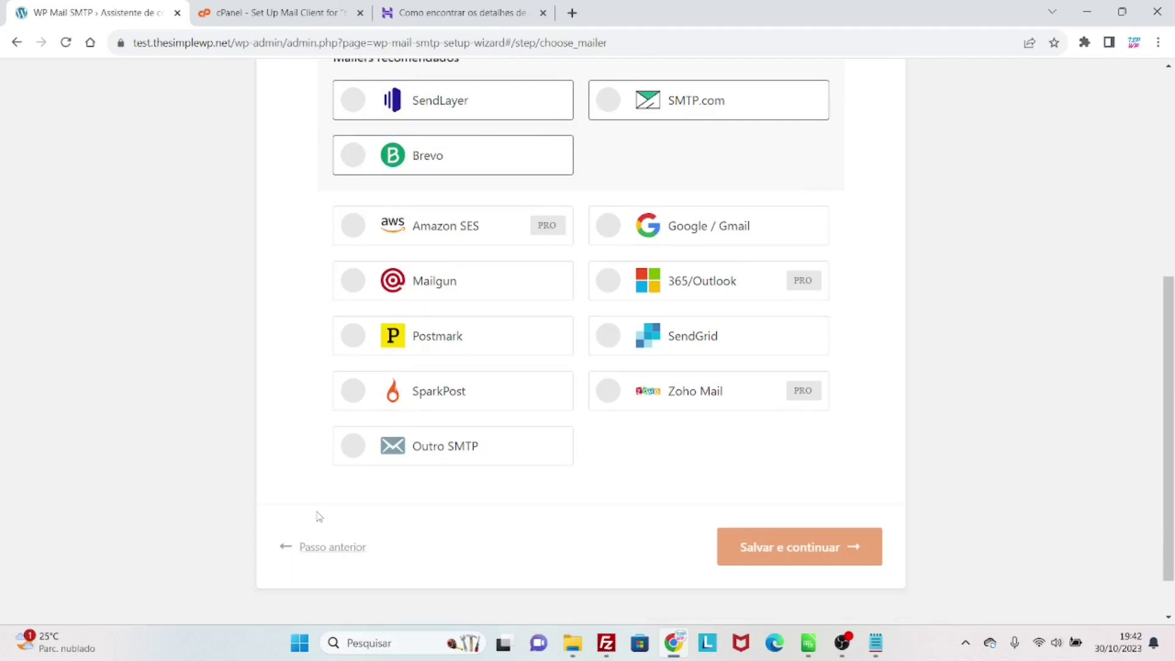
{"action": "left_click", "coordinate": [351, 455]}
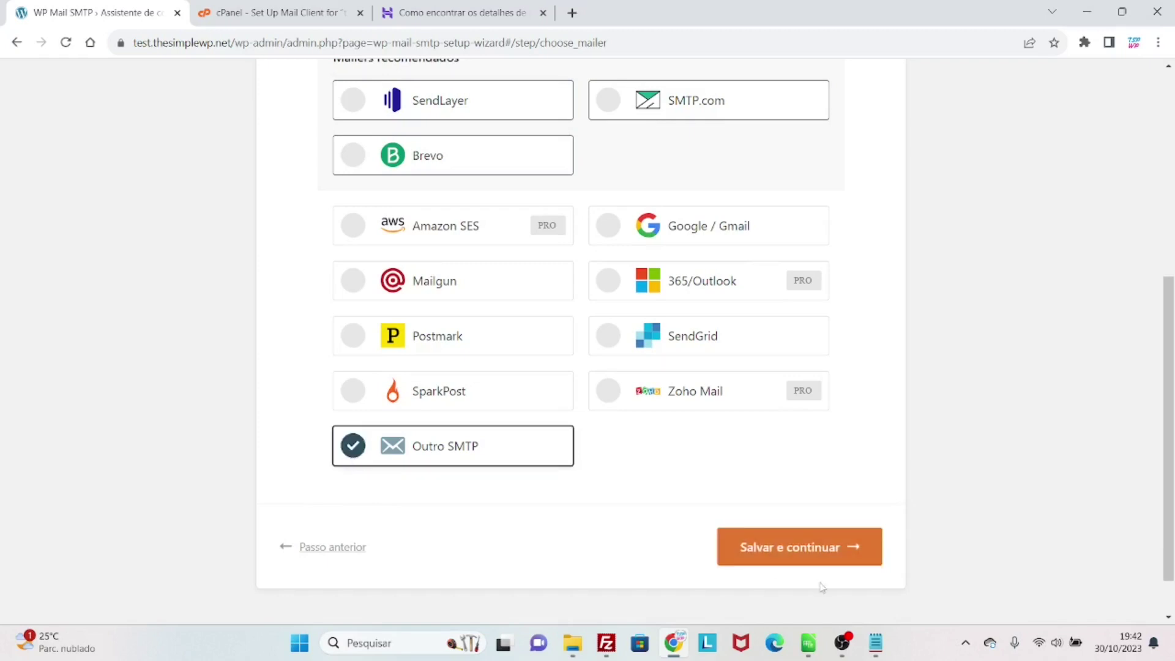
{"action": "left_click", "coordinate": [803, 552]}
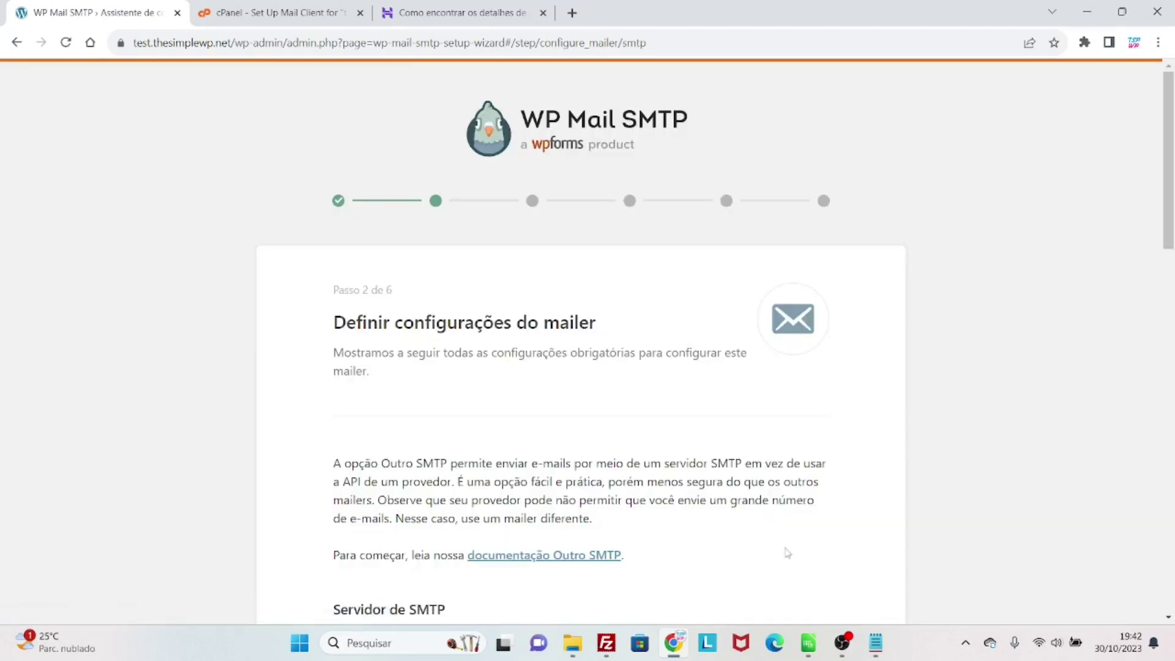
- Paste mail.thesimplewp.net into Servidor de SMTP, keeping TLS encryption on port 587
{"action": "scroll", "coordinate": [735, 535], "scroll_direction": "down", "scroll_amount": 4}
{"action": "scroll", "coordinate": [671, 504], "scroll_direction": "down", "scroll_amount": 1}
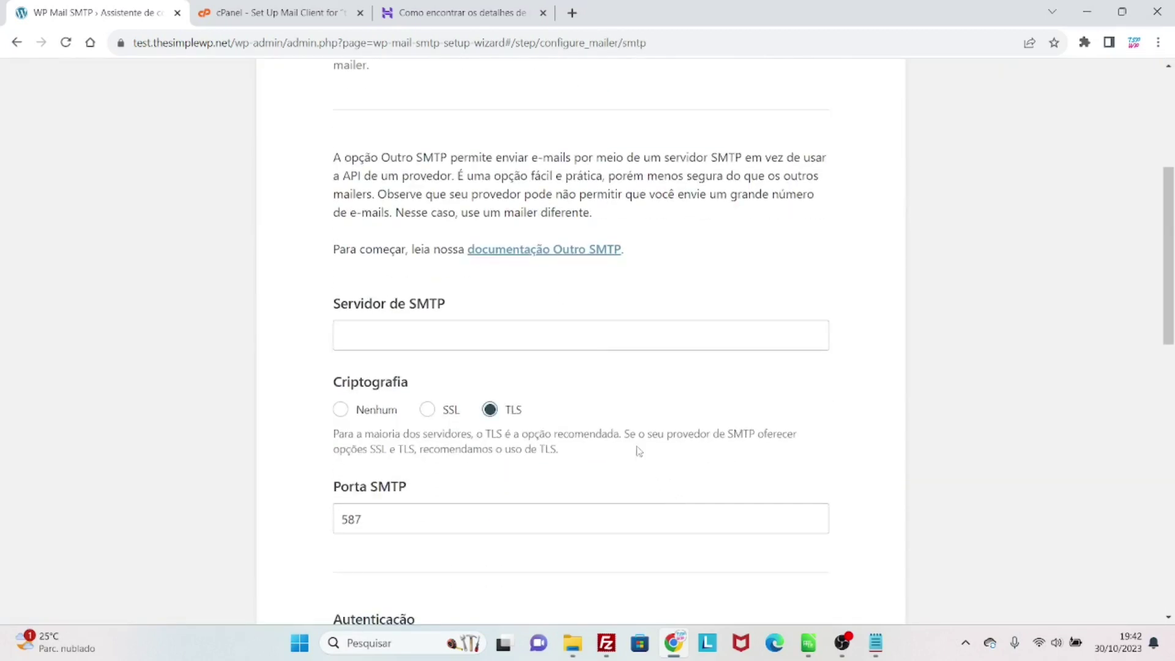
{"action": "left_click", "coordinate": [304, 16]}
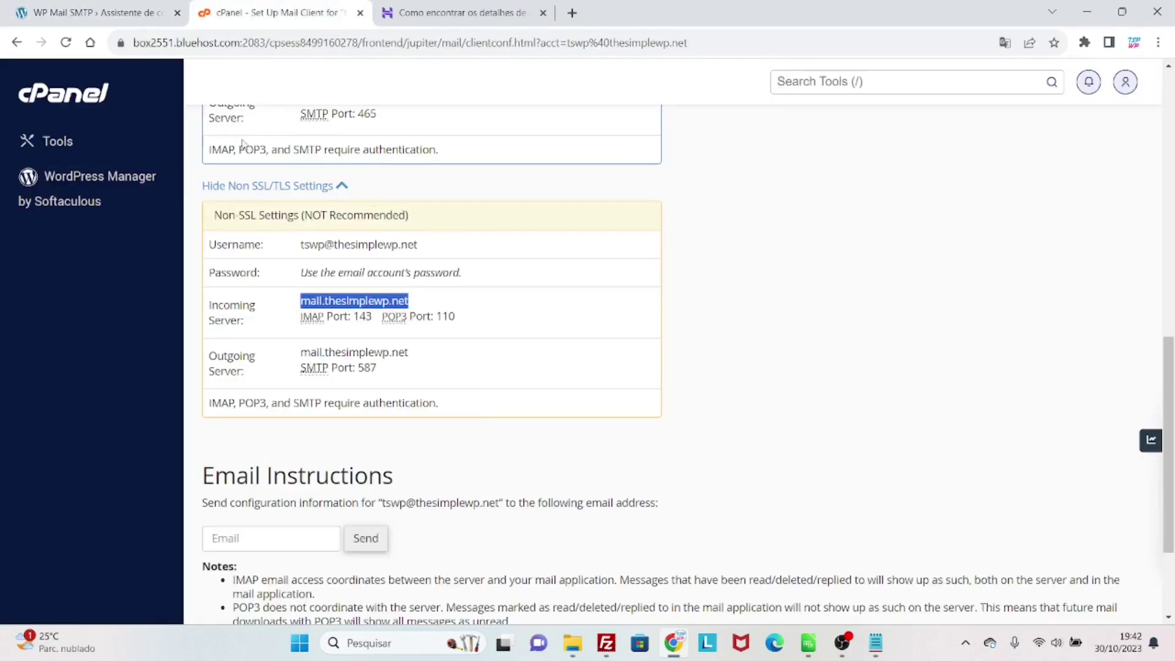
{"action": "left_click", "coordinate": [127, 18]}
{"action": "scroll", "coordinate": [367, 294], "scroll_direction": "down", "scroll_amount": 1}
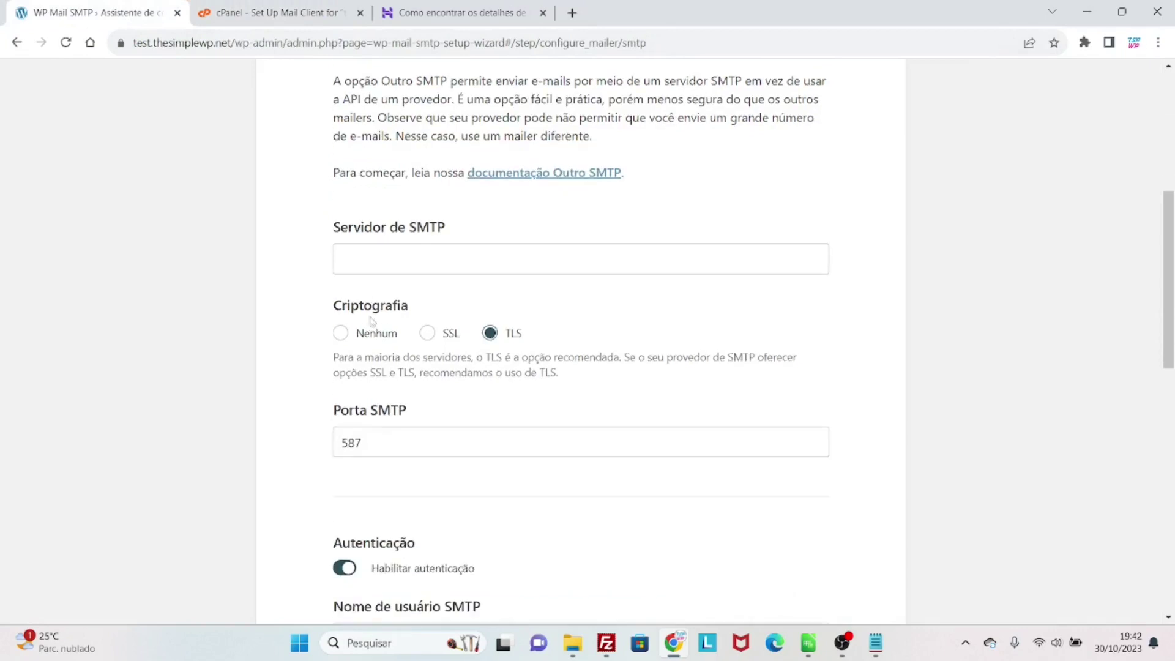
{"action": "left_click", "coordinate": [375, 259]}
{"action": "type", "text": "mail.thesimplewp.net"}
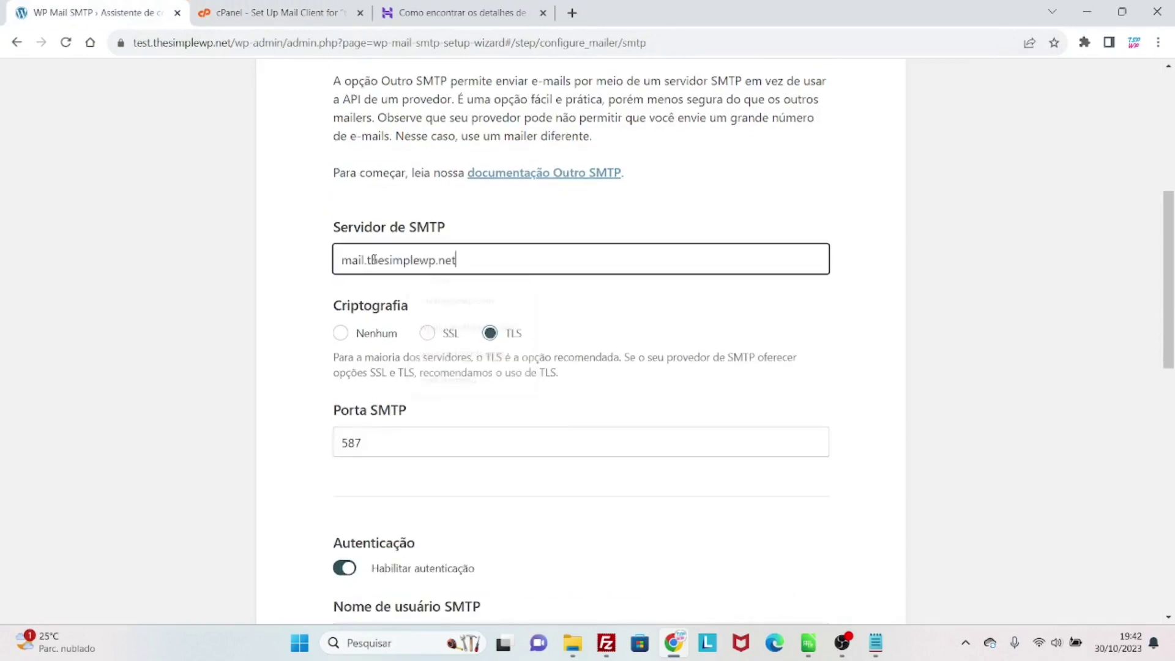
{"action": "left_click", "coordinate": [308, 306]}
{"action": "scroll", "coordinate": [311, 321], "scroll_direction": "down", "scroll_amount": 1}
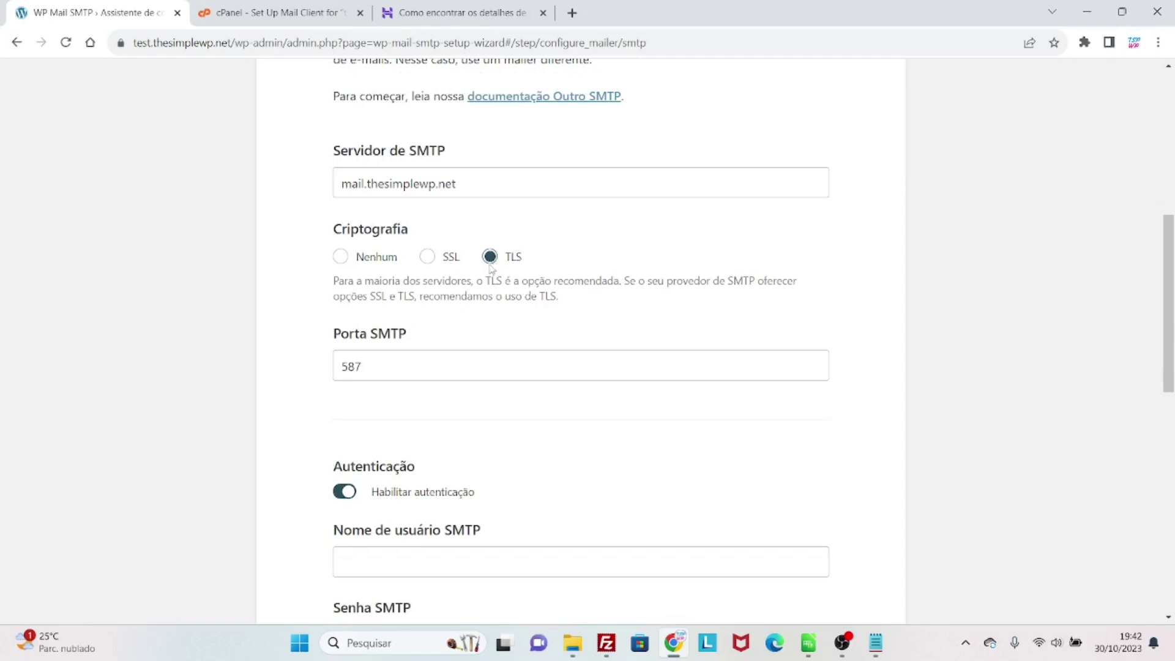
{"action": "left_click", "coordinate": [293, 13]}
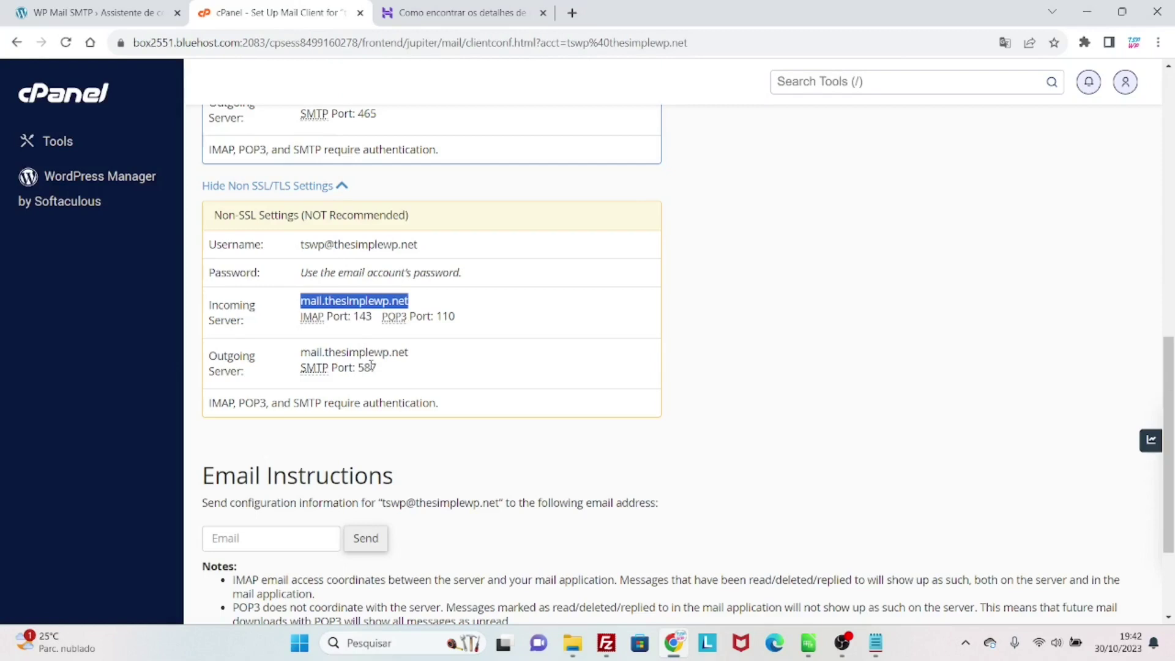
- Search cPanel's mail client page for 'ssl' and review the non-SSL settings with SMTP port 587
{"action": "scroll", "coordinate": [371, 365], "scroll_direction": "up", "scroll_amount": 2}
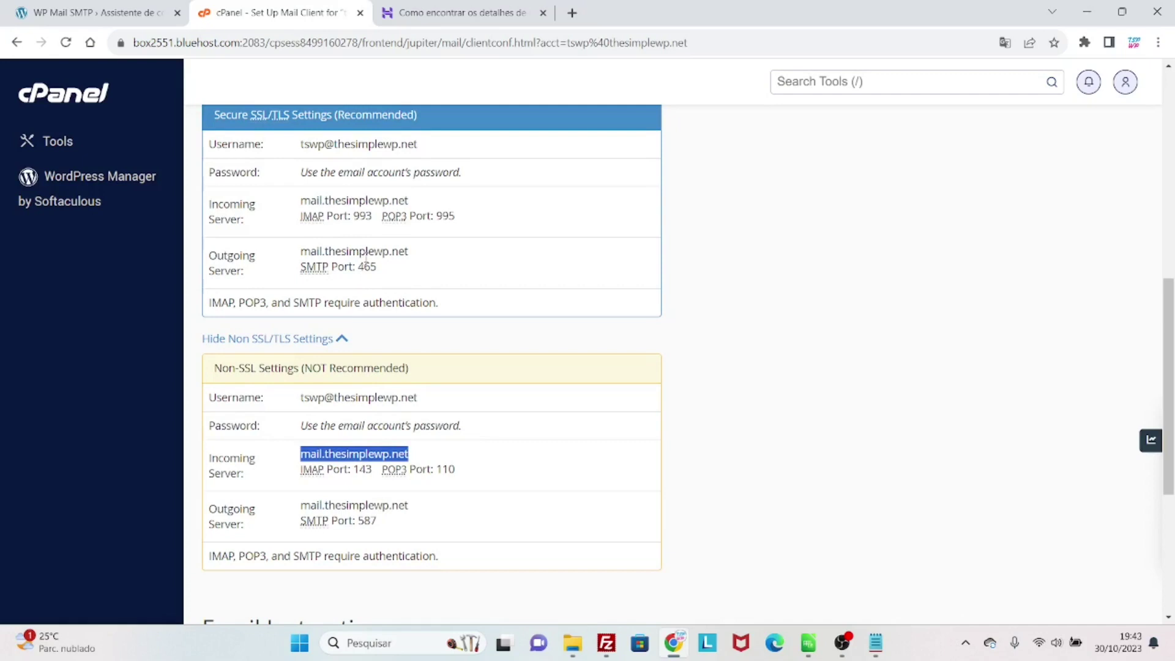
{"action": "scroll", "coordinate": [397, 300], "scroll_direction": "down", "scroll_amount": 3}
{"action": "scroll", "coordinate": [400, 313], "scroll_direction": "up", "scroll_amount": 6}
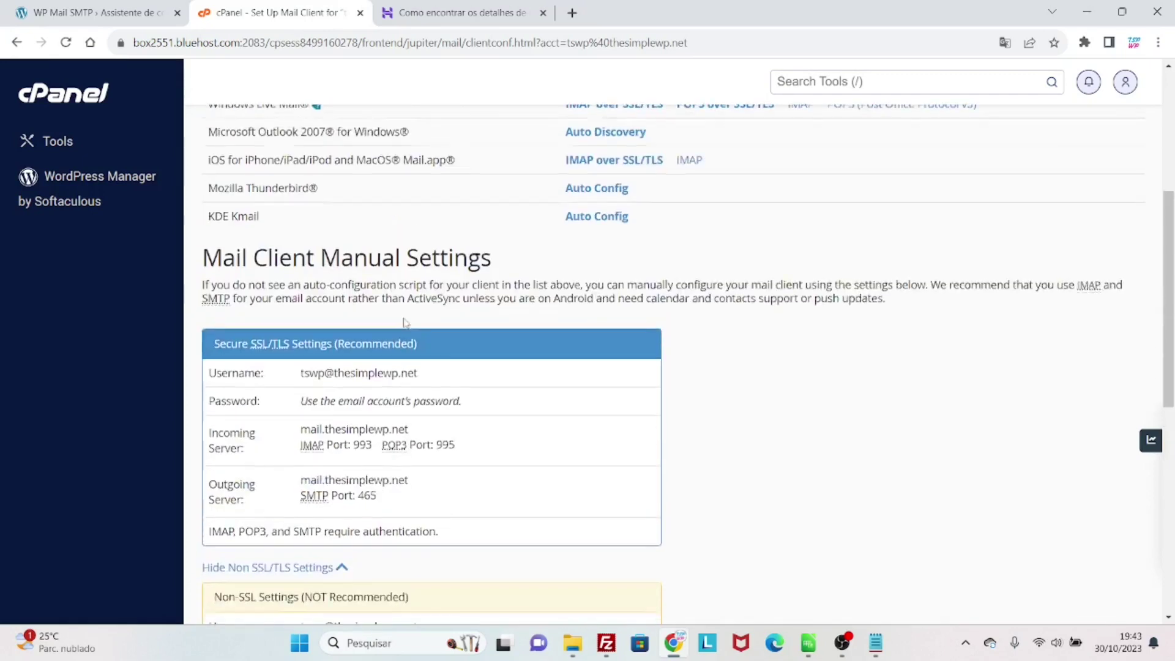
{"action": "key", "text": "ctrl+f"}
{"action": "type", "text": "sll"}
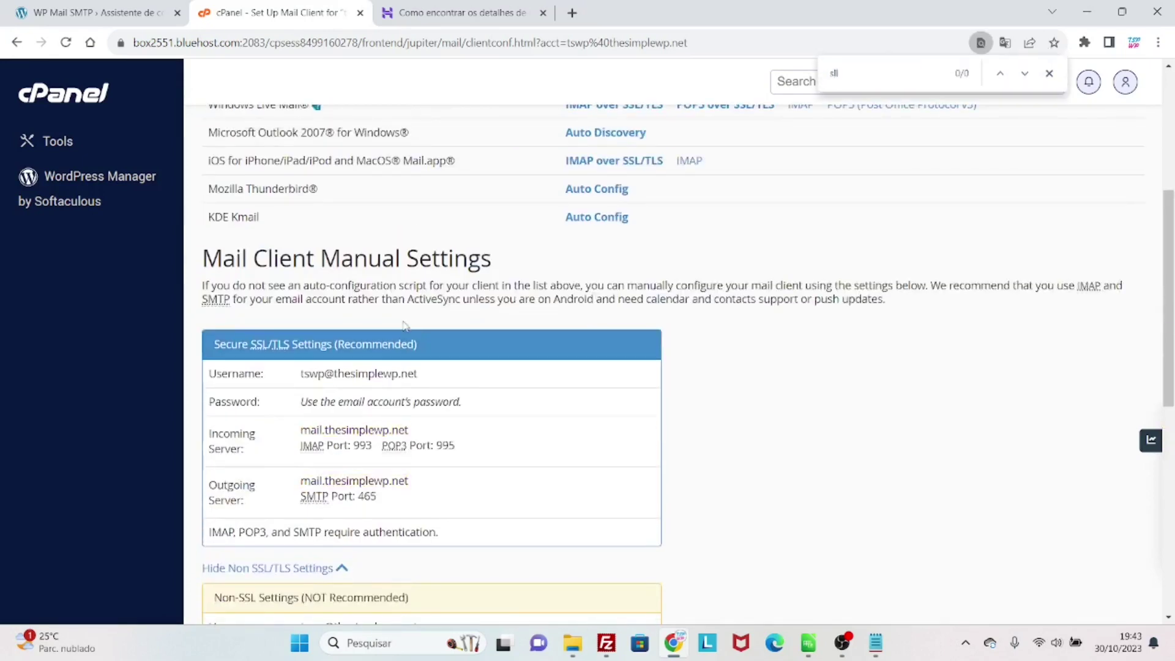
{"action": "key", "text": "BackSpace"}
{"action": "type", "text": "sl"}
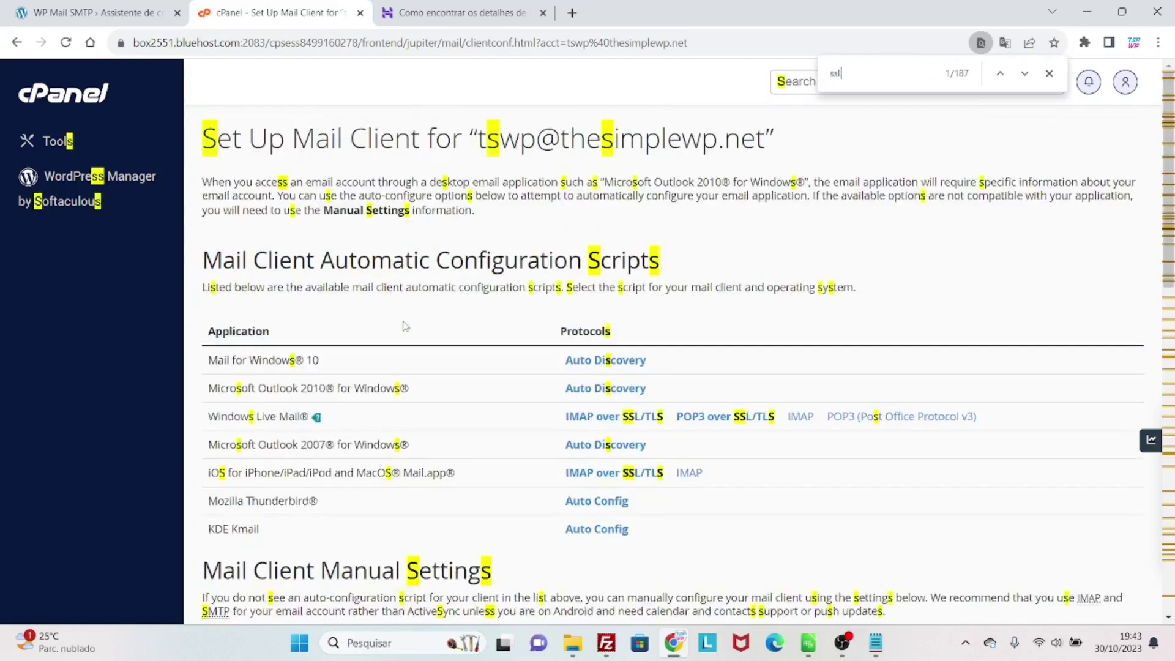
{"action": "key", "text": "Return"}
{"action": "key", "text": "Return"}
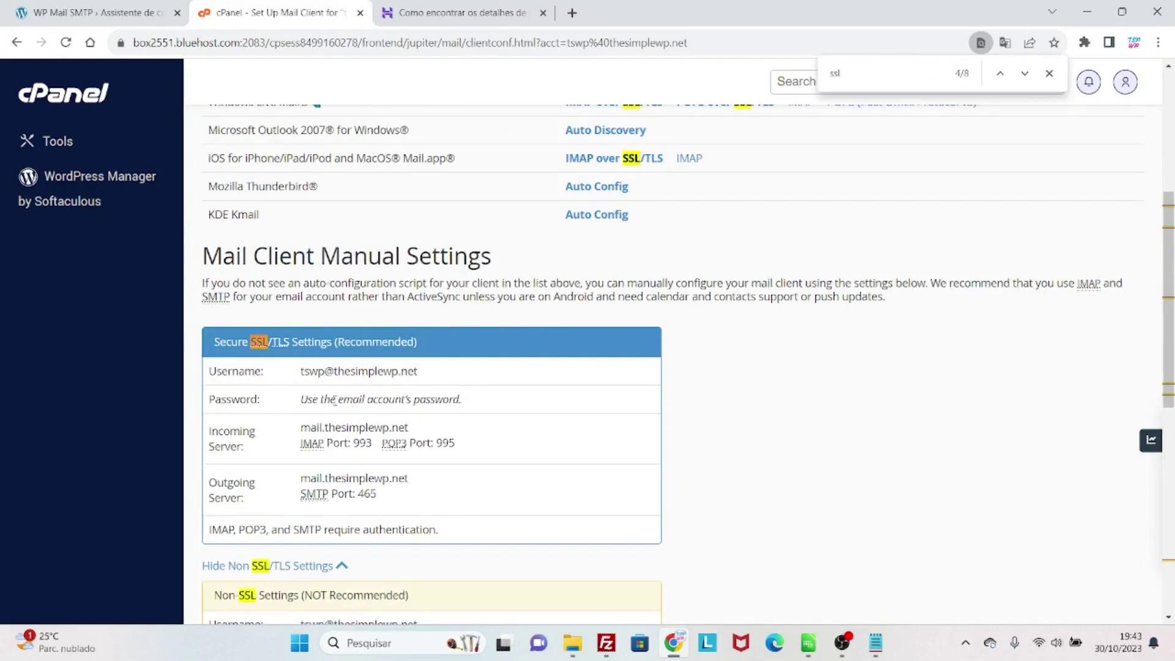
{"action": "scroll", "coordinate": [346, 395], "scroll_direction": "down", "scroll_amount": 2}
{"action": "scroll", "coordinate": [383, 360], "scroll_direction": "down", "scroll_amount": 1}
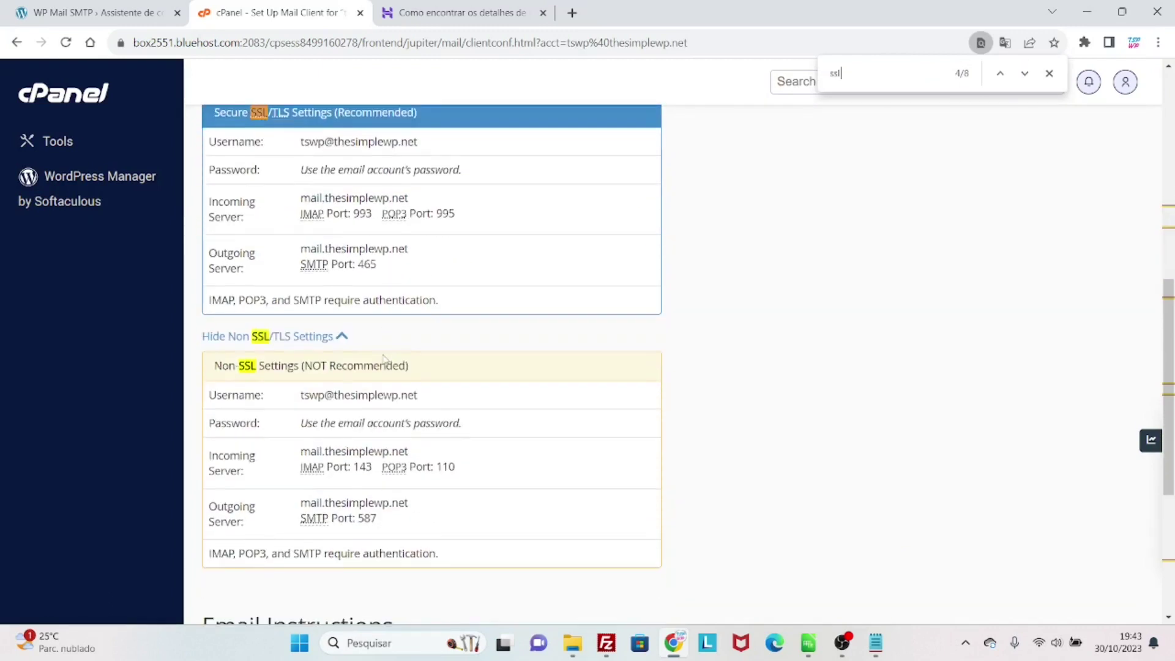
{"action": "left_click", "coordinate": [145, 5]}
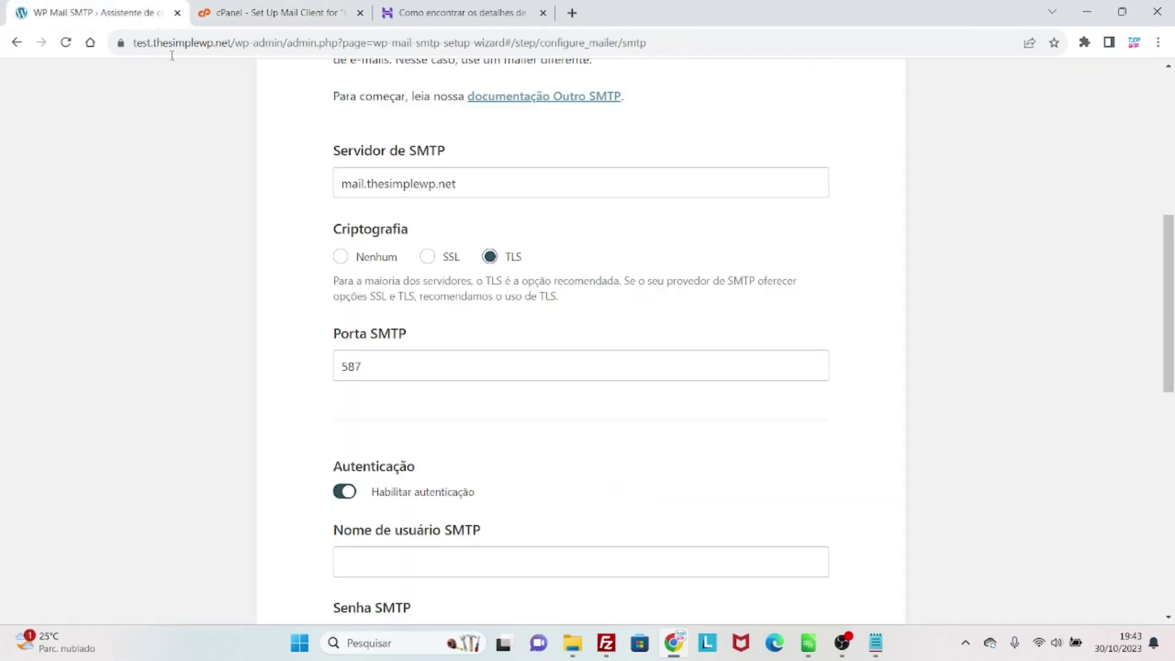
- Copy the mail account username from cPanel's non-SSL settings into Nome de usuário SMTP
{"action": "scroll", "coordinate": [420, 422], "scroll_direction": "down", "scroll_amount": 2}
{"action": "left_click", "coordinate": [411, 404]}
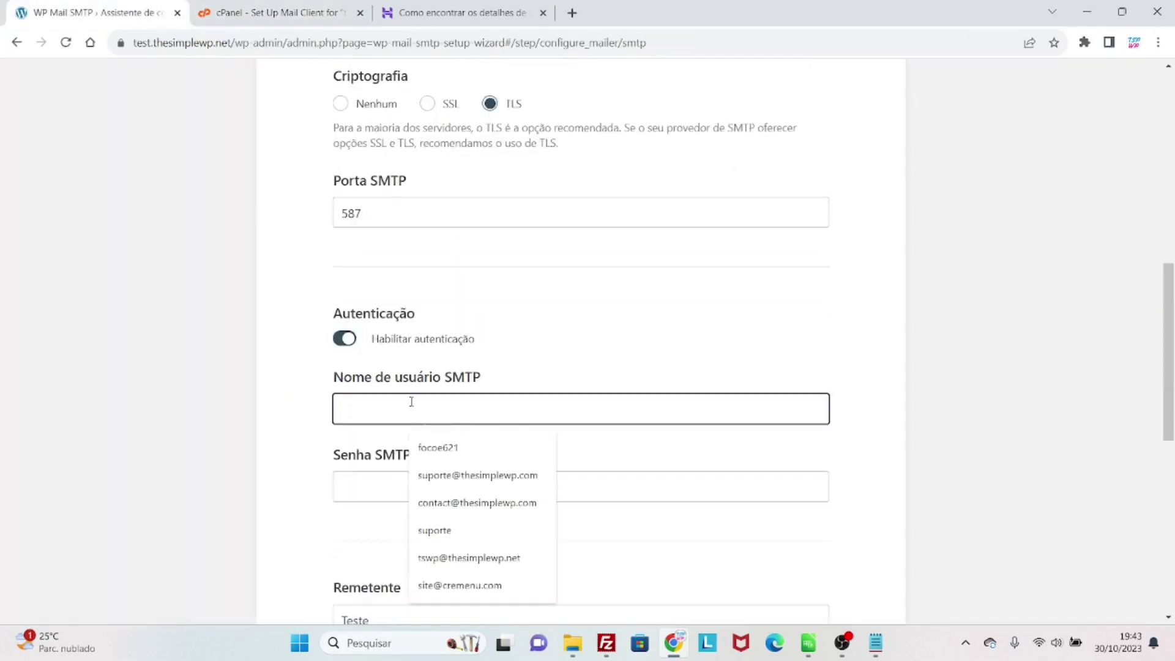
{"action": "left_click", "coordinate": [269, 12]}
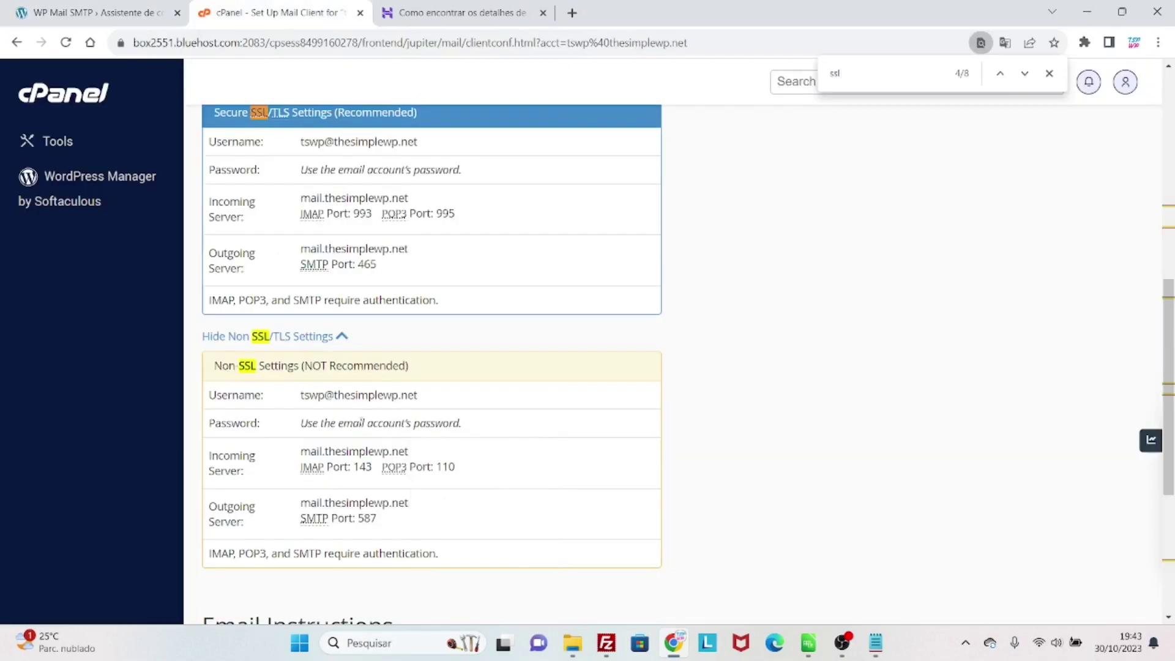
{"action": "left_click_drag", "start_coordinate": [299, 400], "coordinate": [431, 398]}
{"action": "key", "text": "ctrl+c"}
{"action": "left_click", "coordinate": [107, 7]}
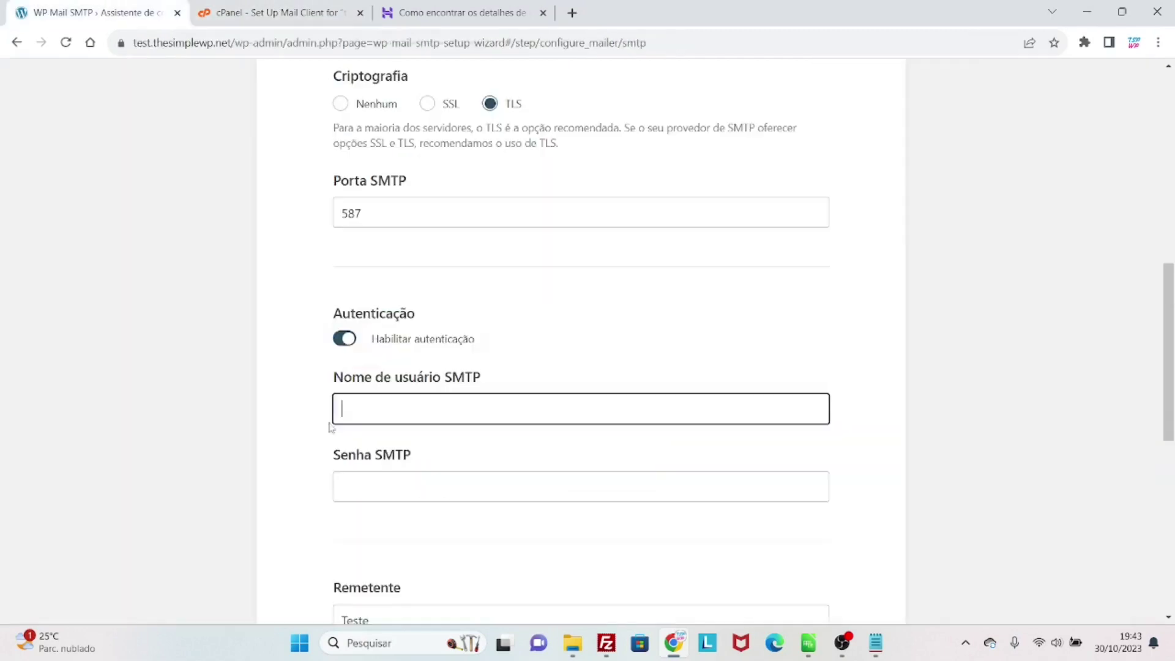
{"action": "key", "text": "ctrl+v"}
{"action": "left_click", "coordinate": [291, 469]}
- Enter the mail account password in the Senha SMTP field
{"action": "scroll", "coordinate": [303, 467], "scroll_direction": "down", "scroll_amount": 1}
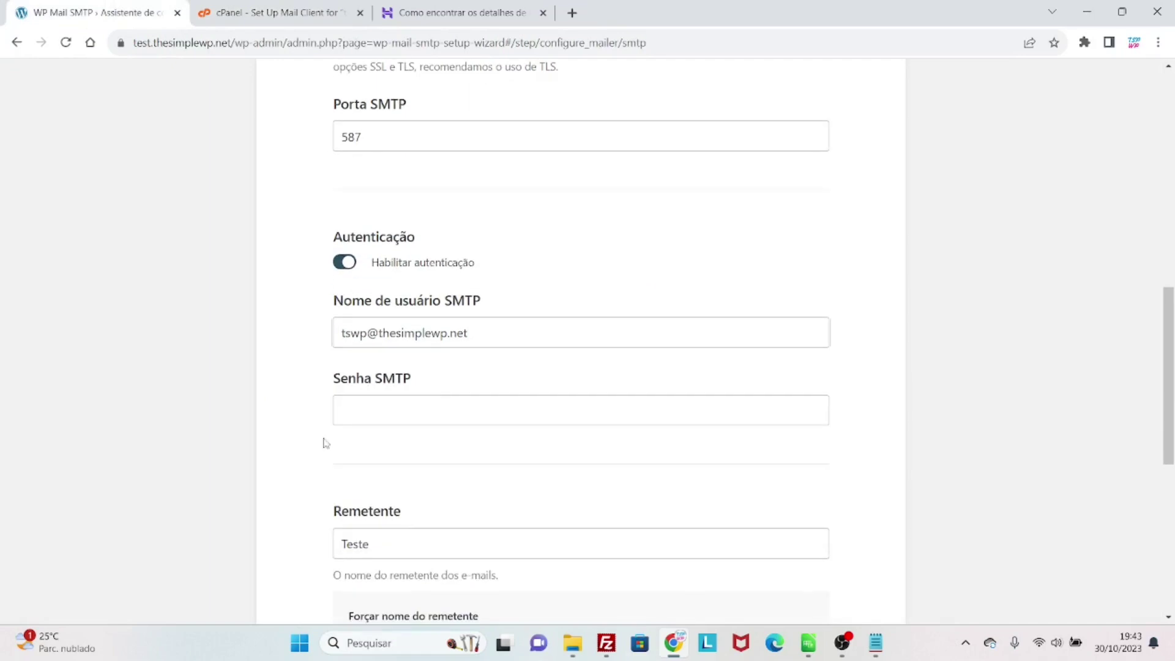
{"action": "left_click", "coordinate": [358, 400]}
{"action": "key", "text": "ctrl+v"}
{"action": "scroll", "coordinate": [438, 430], "scroll_direction": "down", "scroll_amount": 6}
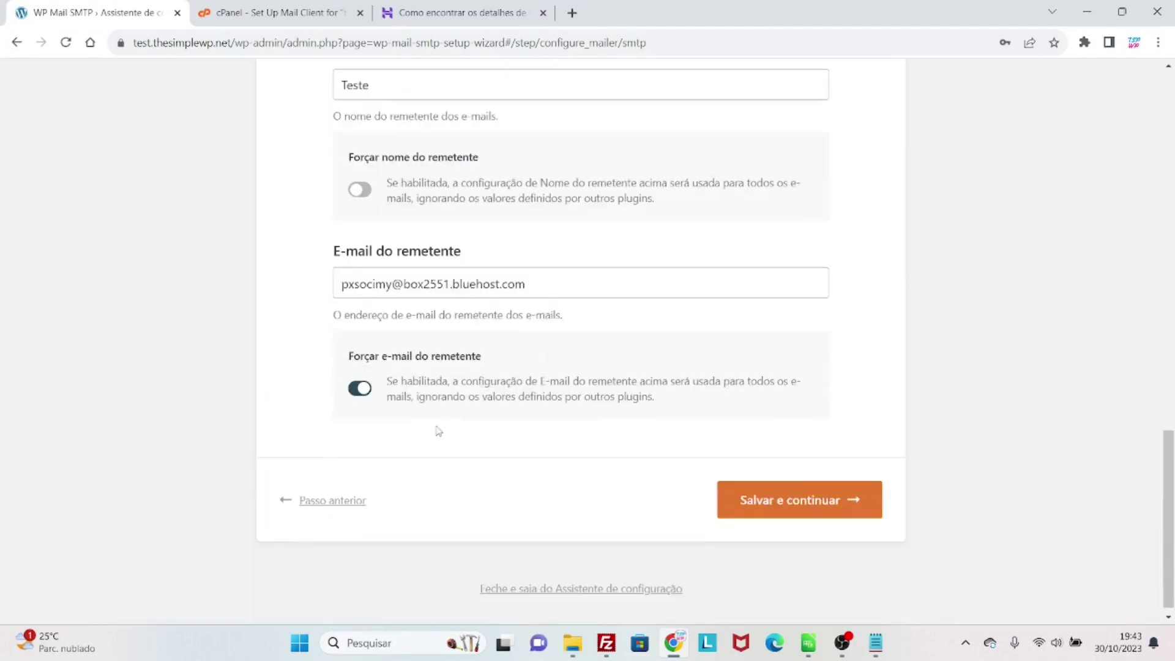
{"action": "scroll", "coordinate": [467, 446], "scroll_direction": "up", "scroll_amount": 4}
{"action": "key", "text": "ctrl+a"}
{"action": "left_click", "coordinate": [427, 264]}
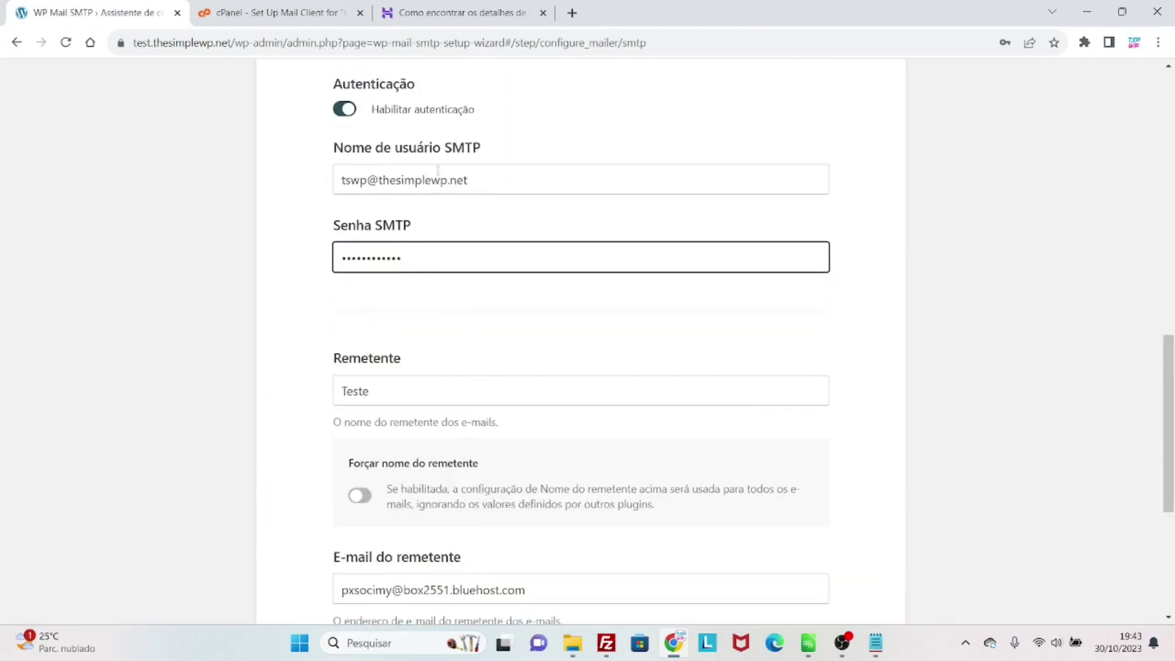
{"action": "scroll", "coordinate": [431, 312], "scroll_direction": "down", "scroll_amount": 2}
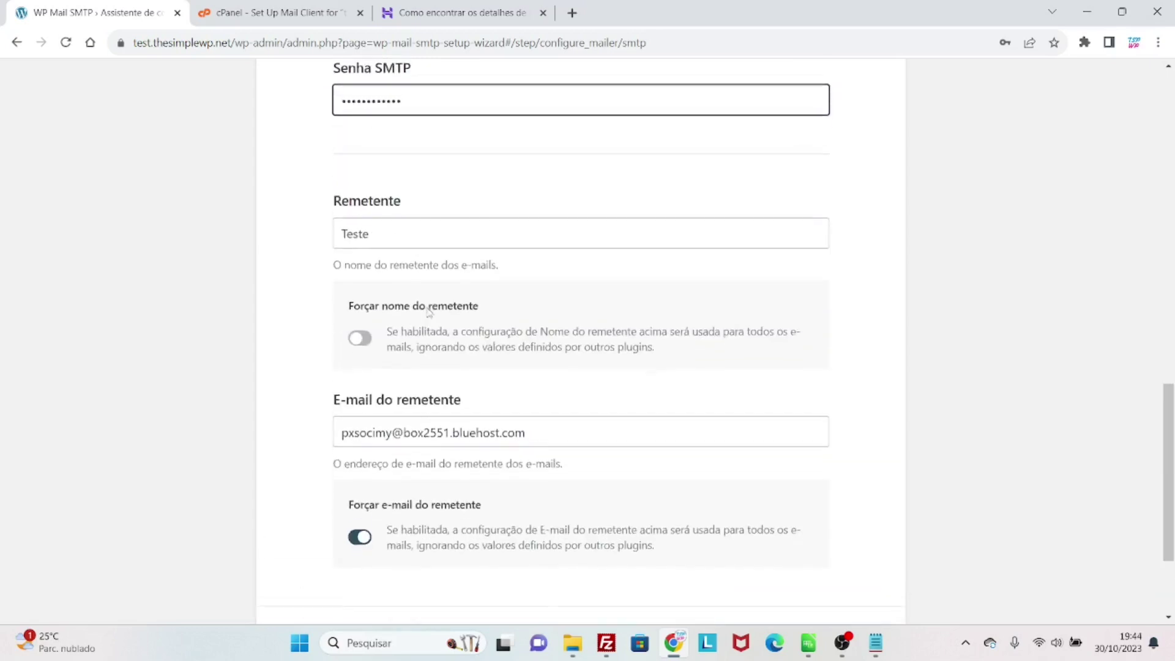
{"action": "left_click_drag", "start_coordinate": [404, 238], "coordinate": [324, 245]}
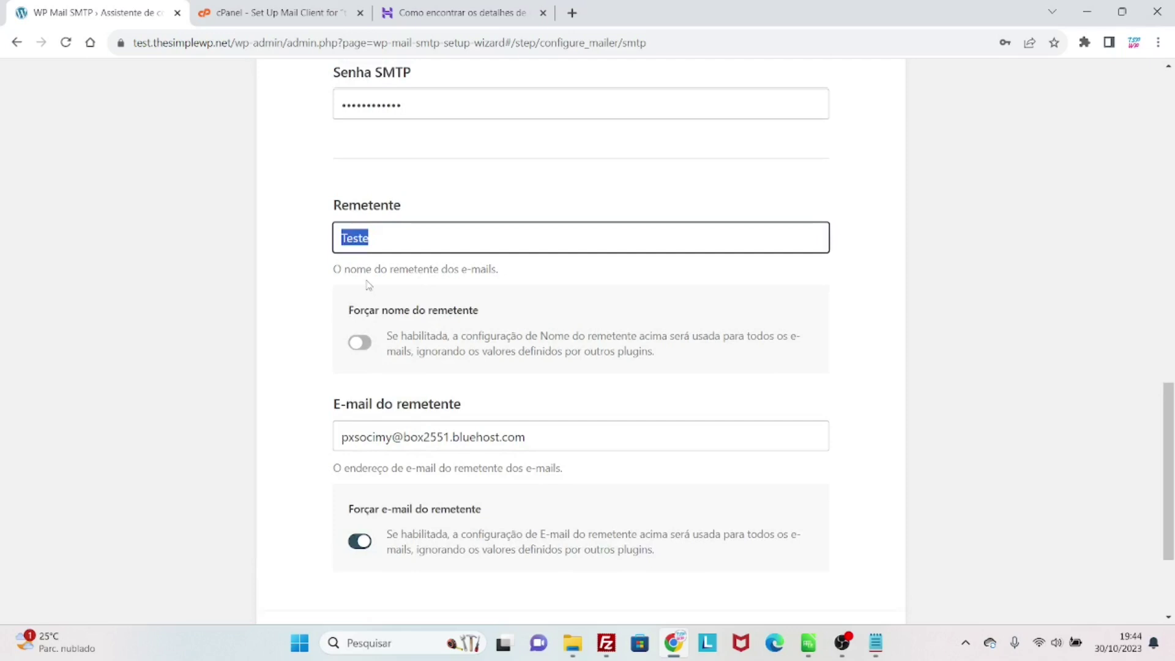
- Change the sender name from Teste to TSWP and switch on Forçar nome do remetente
{"action": "key", "text": "BackSpace"}
{"action": "type", "text": "TSWP"}
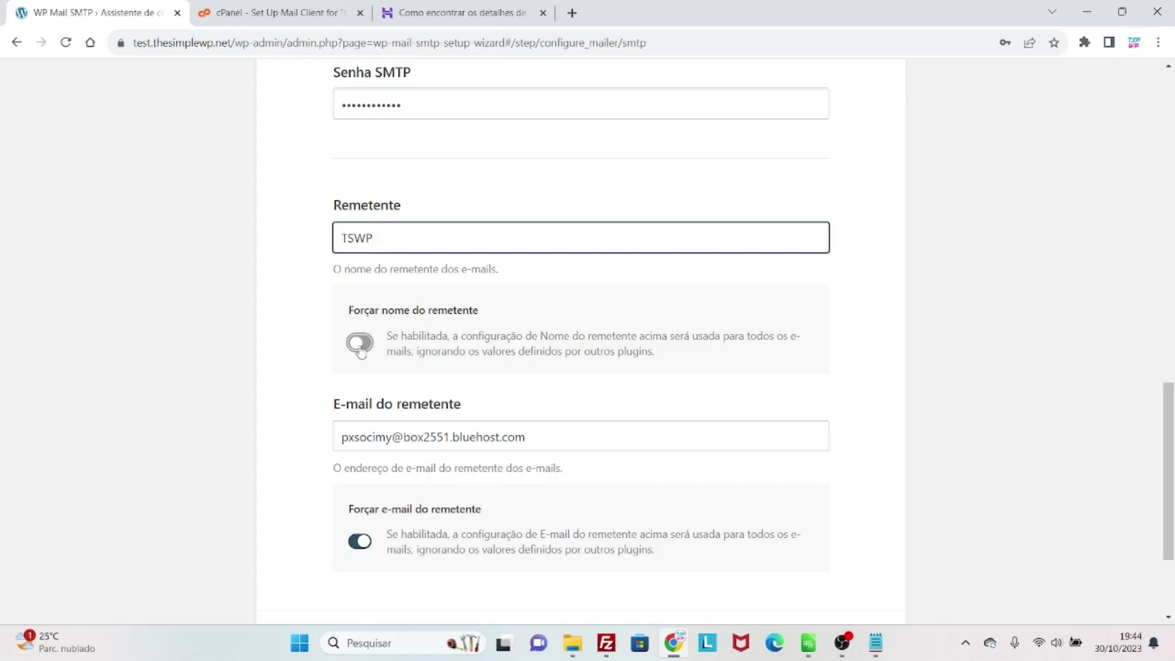
{"action": "left_click", "coordinate": [361, 352]}
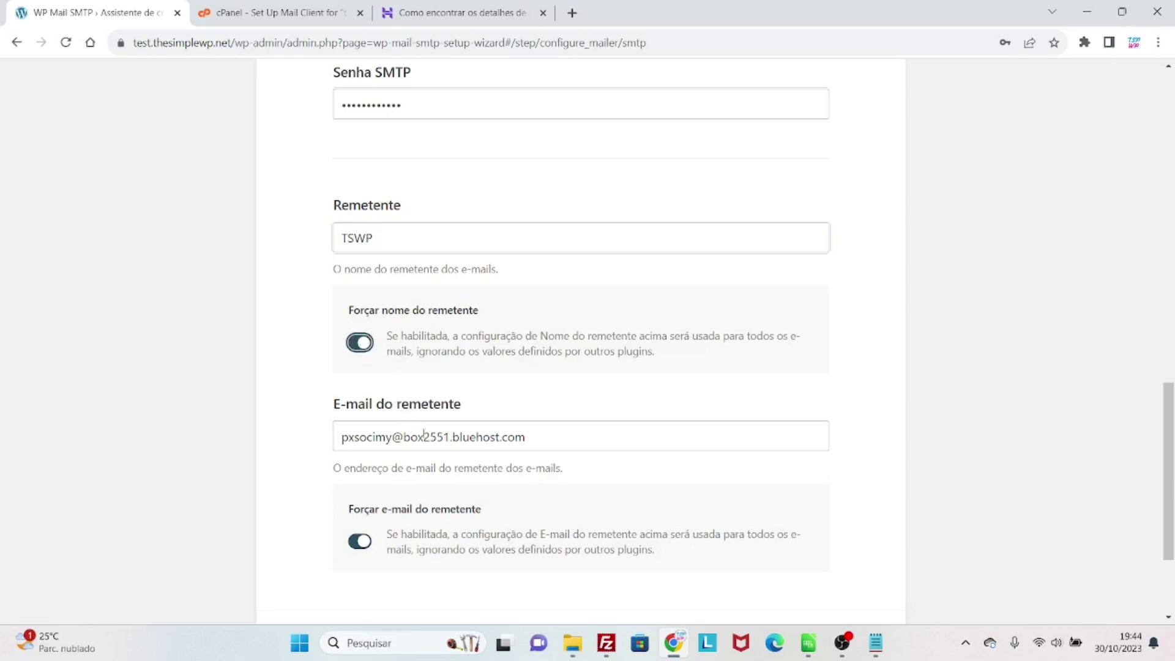
{"action": "scroll", "coordinate": [440, 437], "scroll_direction": "down", "scroll_amount": 2}
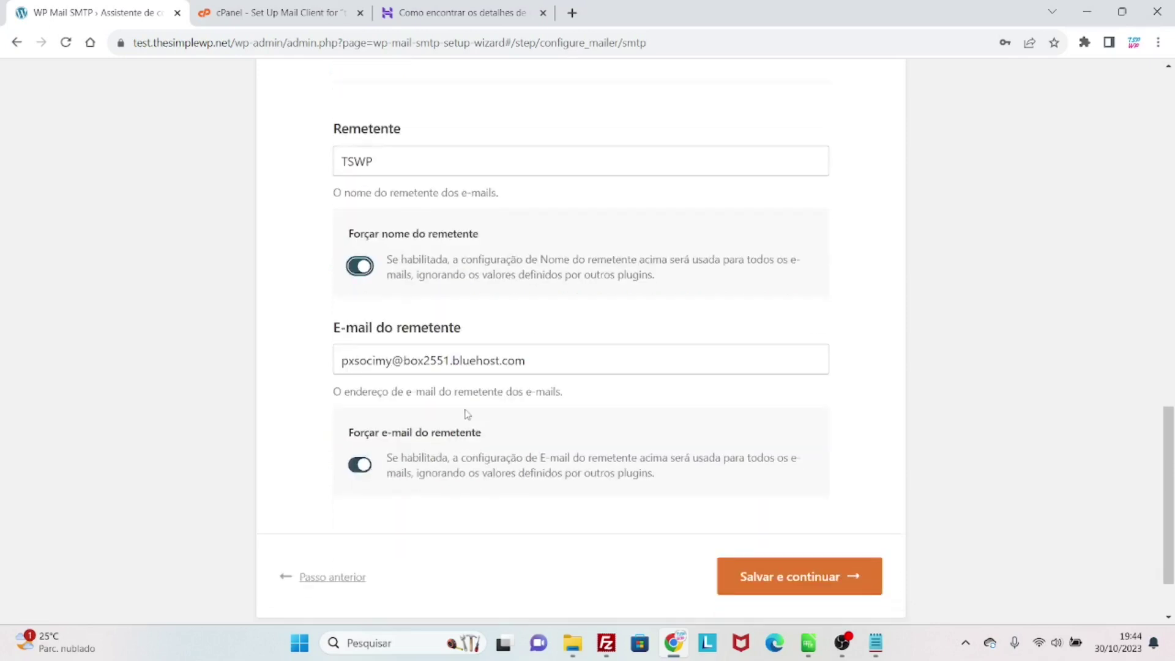
{"action": "scroll", "coordinate": [467, 414], "scroll_direction": "up", "scroll_amount": 5}
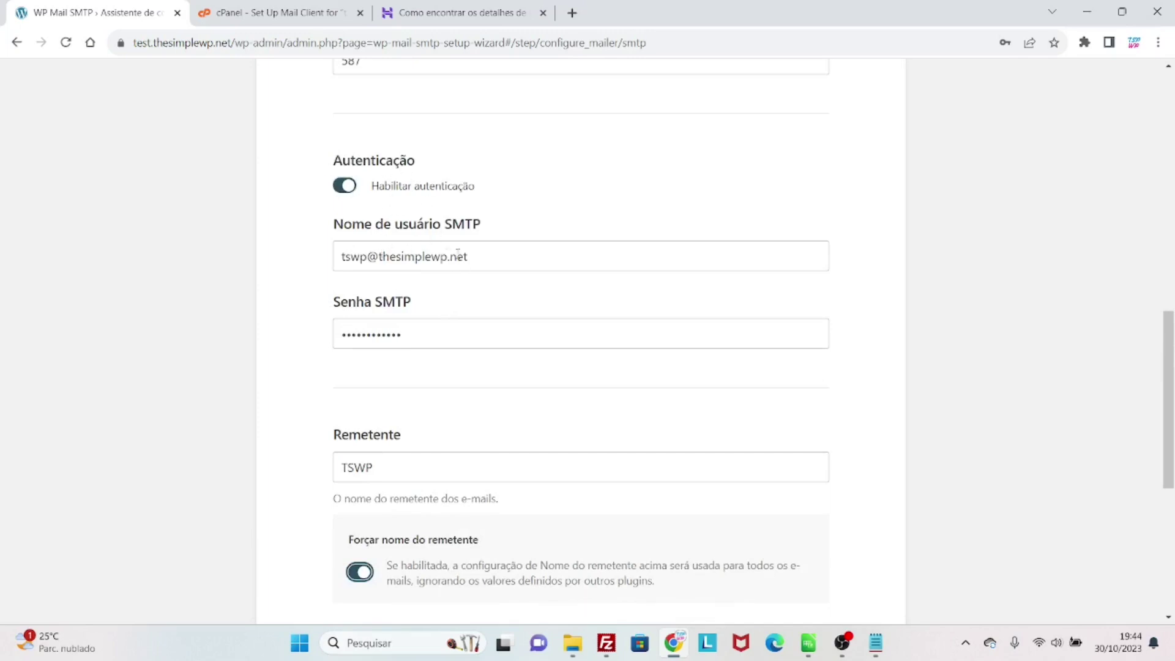
- Replace the sender e-mail with the mail account address and save the SMTP settings
{"action": "left_click_drag", "start_coordinate": [483, 258], "coordinate": [333, 263]}
{"action": "key", "text": "ctrl+c"}
{"action": "scroll", "coordinate": [322, 386], "scroll_direction": "down", "scroll_amount": 2}
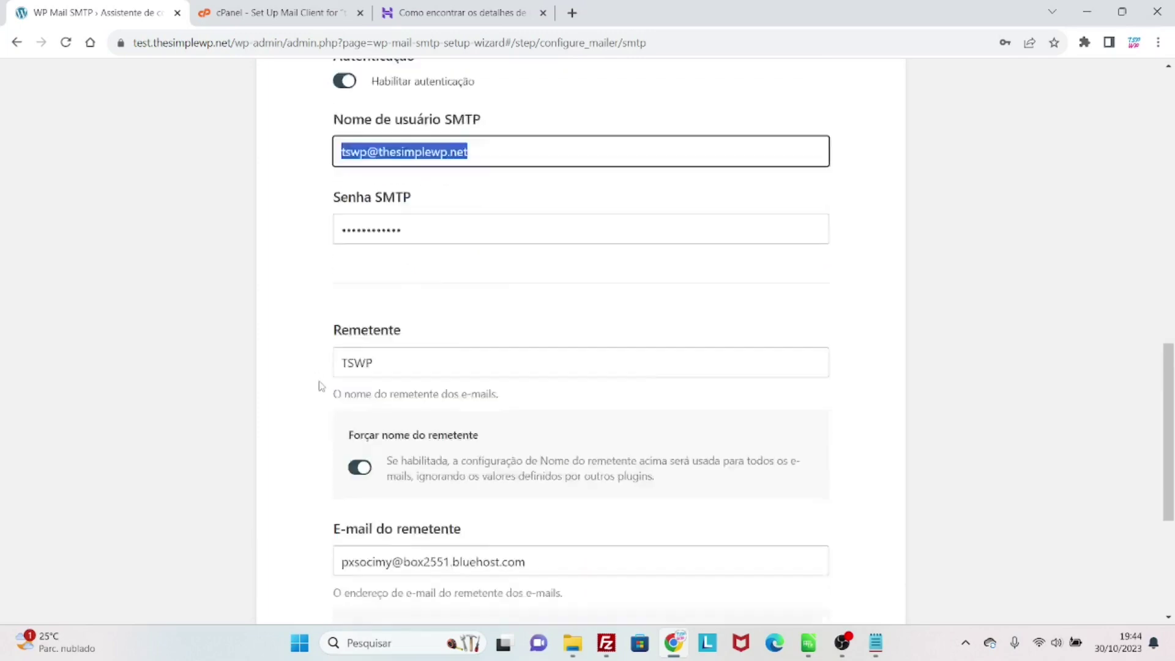
{"action": "scroll", "coordinate": [321, 386], "scroll_direction": "down", "scroll_amount": 2}
{"action": "scroll", "coordinate": [319, 385], "scroll_direction": "up", "scroll_amount": 3}
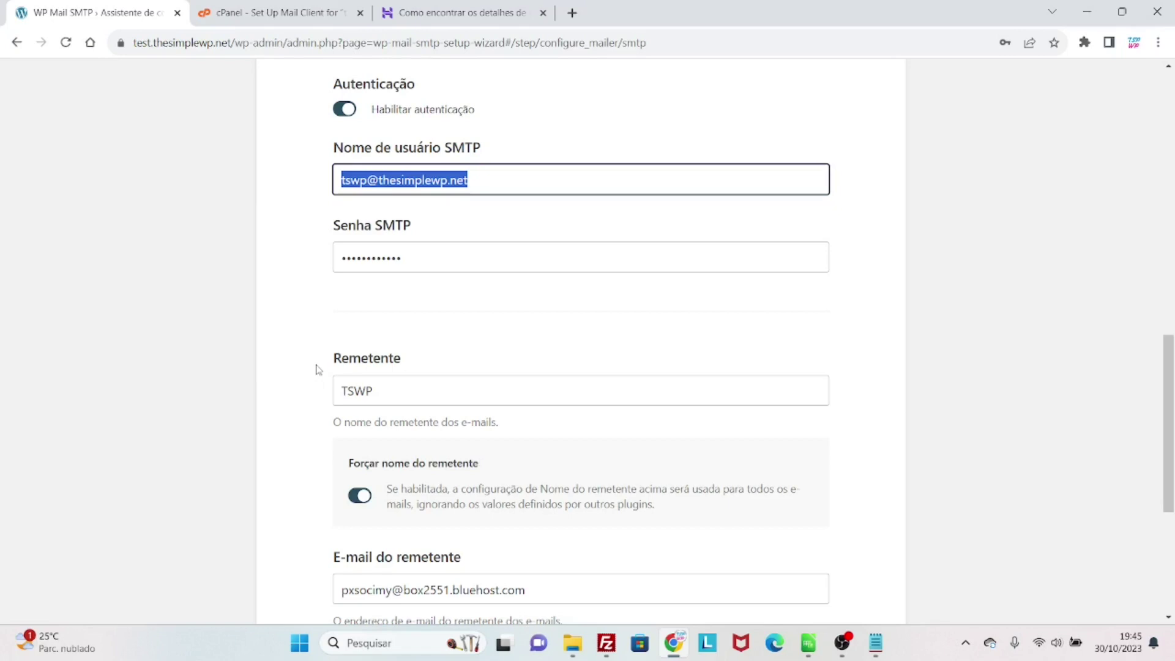
{"action": "scroll", "coordinate": [318, 370], "scroll_direction": "down", "scroll_amount": 1}
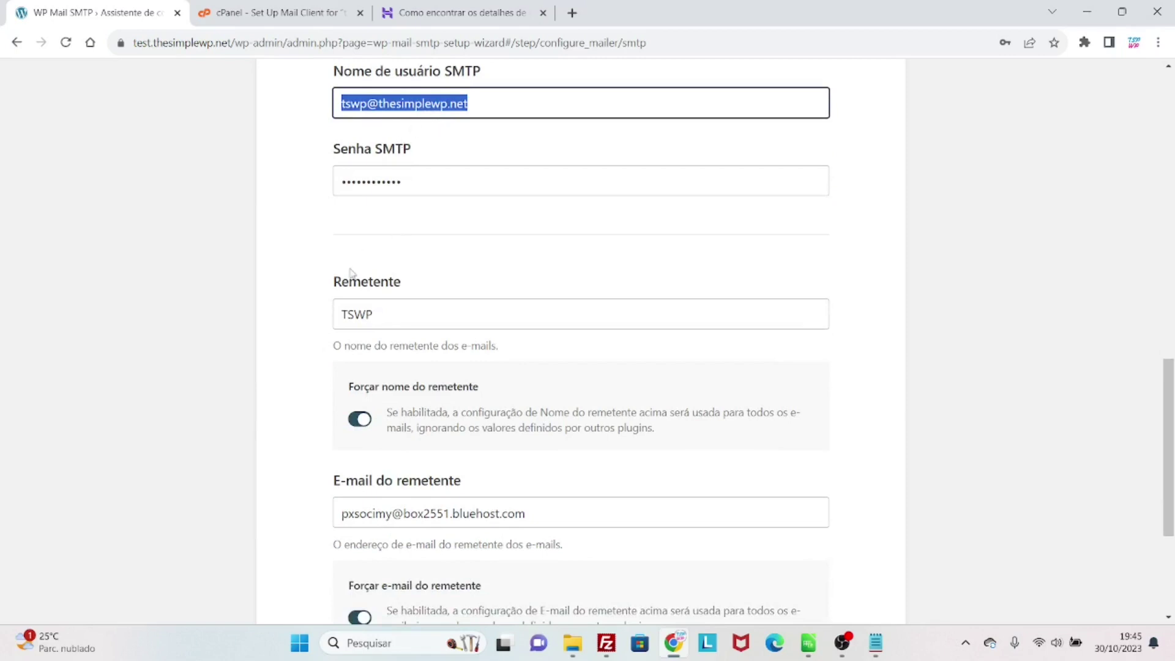
{"action": "scroll", "coordinate": [358, 313], "scroll_direction": "down", "scroll_amount": 2}
{"action": "left_click_drag", "start_coordinate": [571, 365], "coordinate": [304, 364]}
{"action": "key", "text": "ctrl+v"}
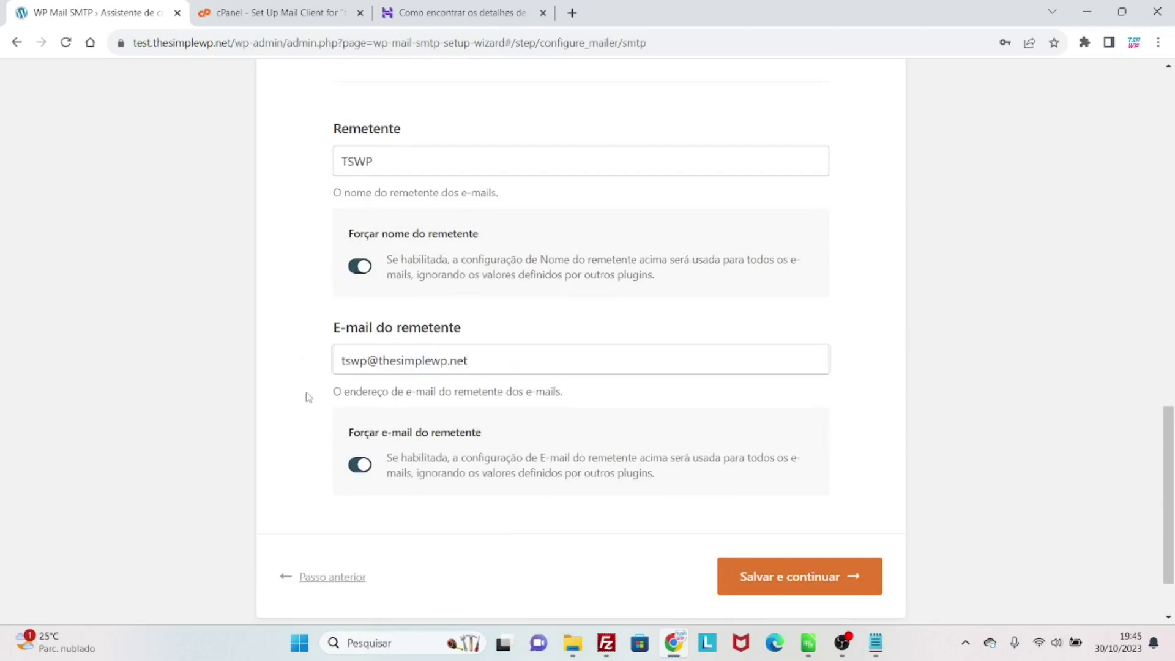
{"action": "scroll", "coordinate": [306, 392], "scroll_direction": "up", "scroll_amount": 3}
{"action": "scroll", "coordinate": [306, 392], "scroll_direction": "down", "scroll_amount": 5}
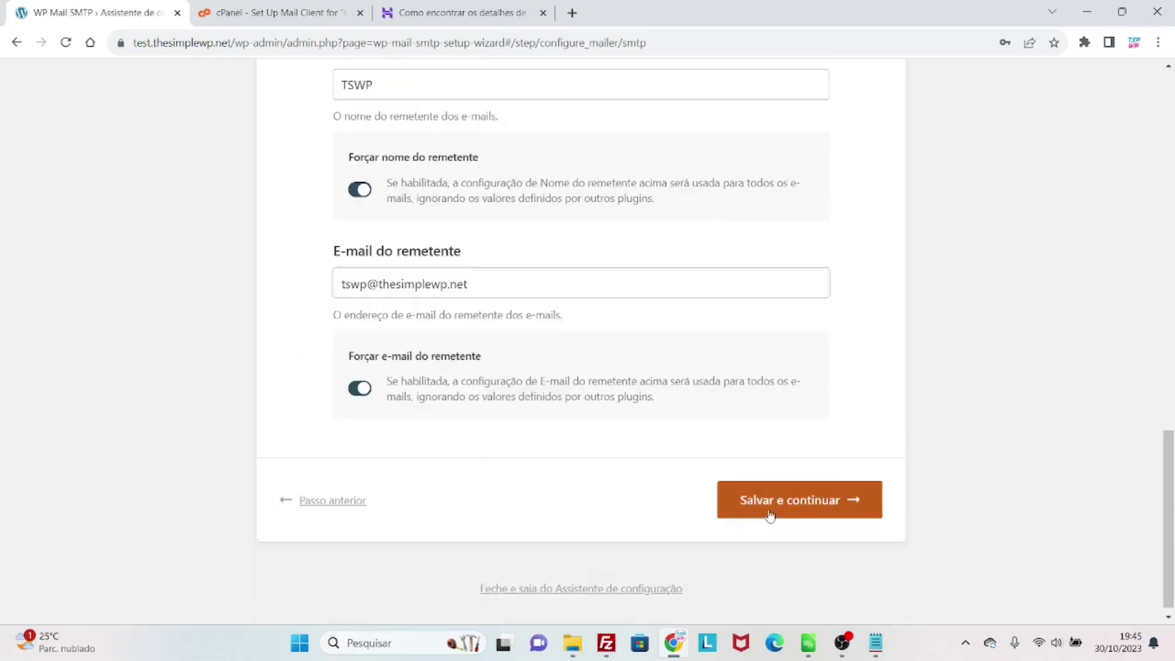
{"action": "left_click", "coordinate": [770, 516]}
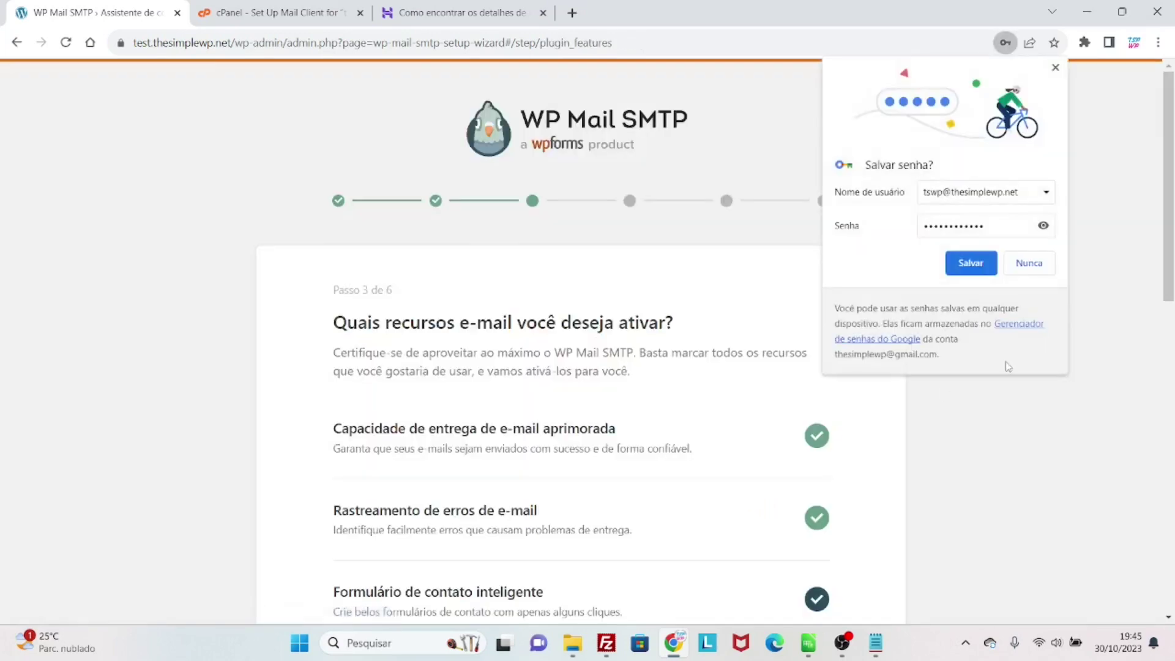
- Decline the browser's password save and continue past the email features step
{"action": "left_click", "coordinate": [1040, 269]}
{"action": "scroll", "coordinate": [762, 424], "scroll_direction": "down", "scroll_amount": 3}
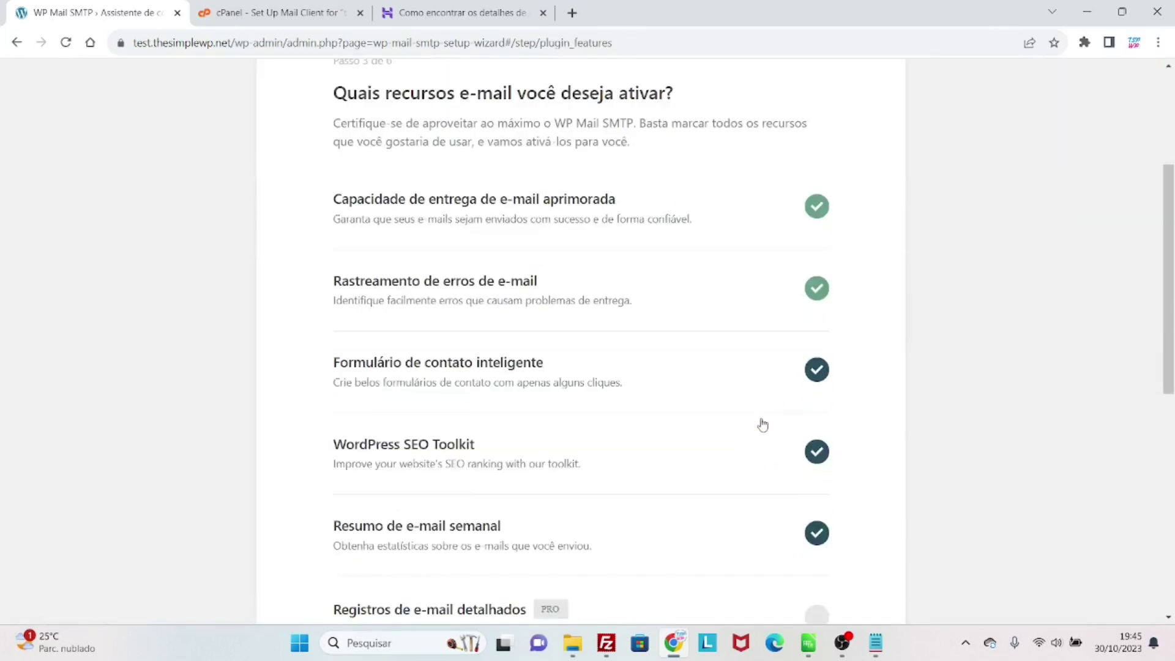
{"action": "scroll", "coordinate": [762, 424], "scroll_direction": "down", "scroll_amount": 7}
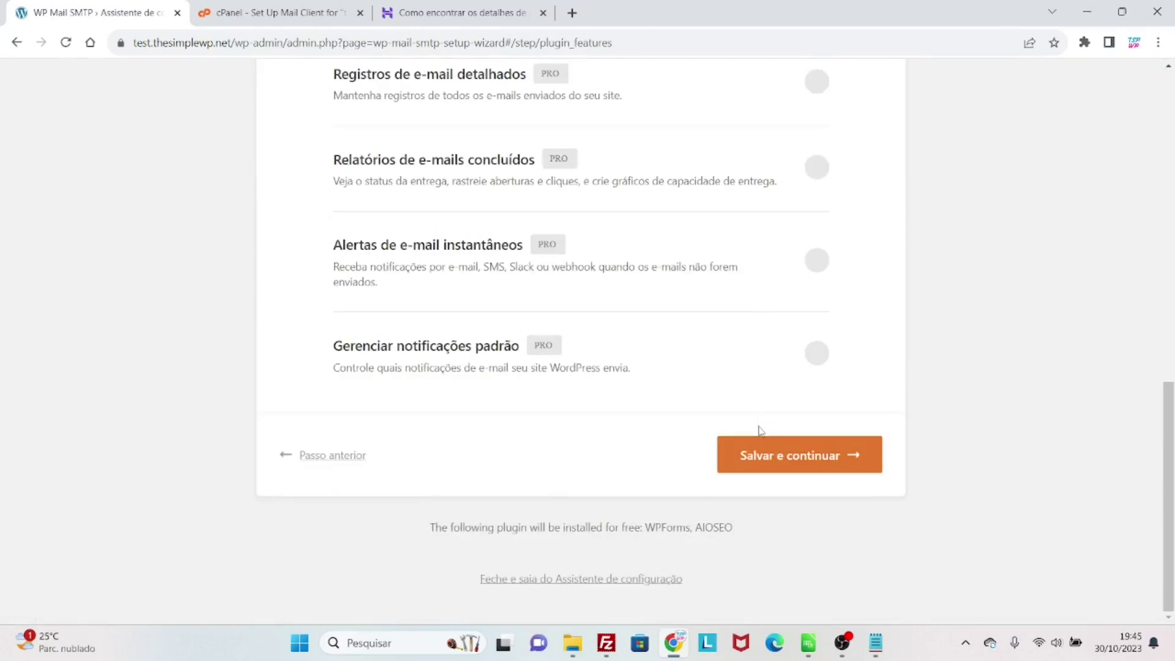
{"action": "scroll", "coordinate": [769, 480], "scroll_direction": "up", "scroll_amount": 1}
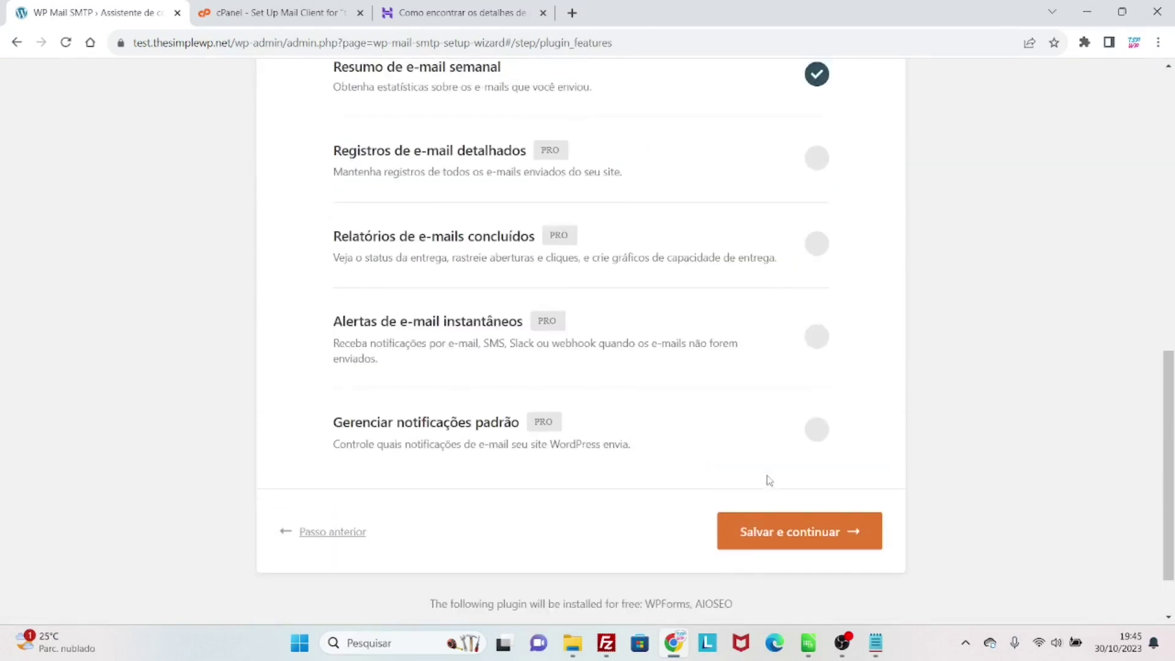
{"action": "scroll", "coordinate": [765, 472], "scroll_direction": "up", "scroll_amount": 1}
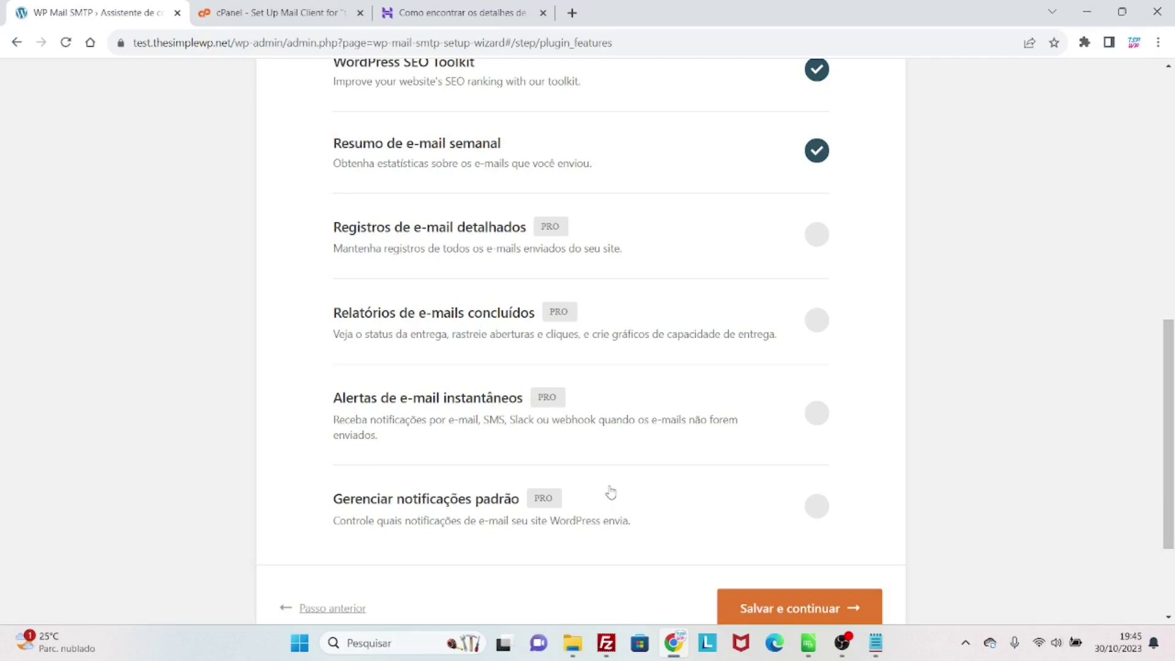
{"action": "scroll", "coordinate": [611, 492], "scroll_direction": "down", "scroll_amount": 2}
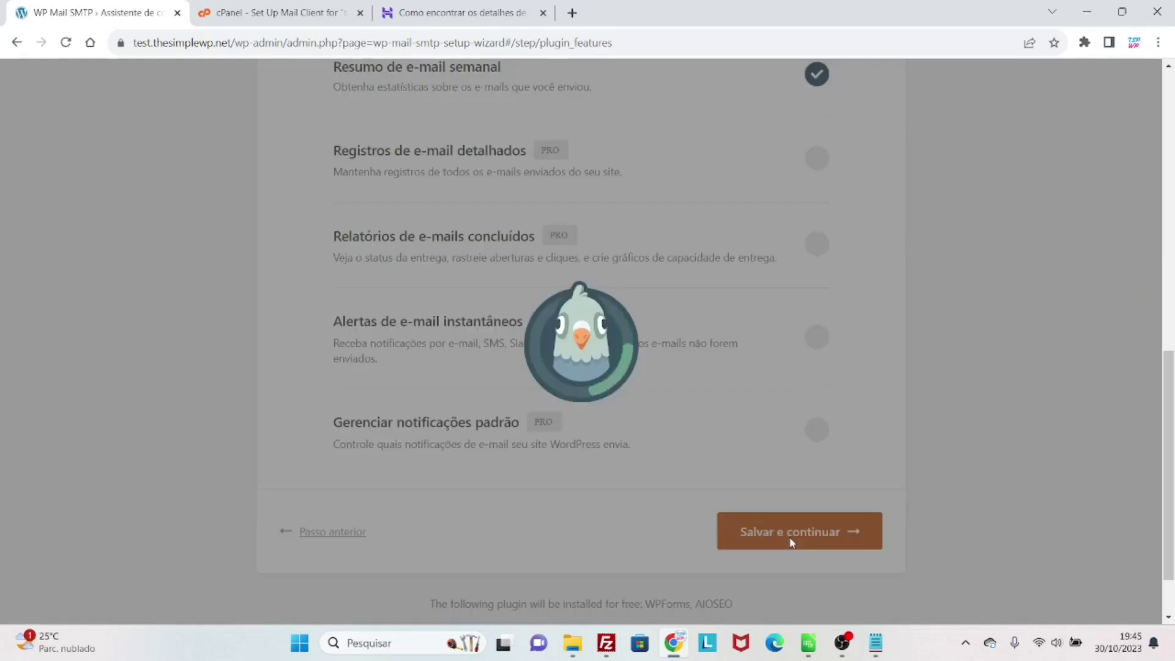
{"action": "left_click", "coordinate": [791, 541]}
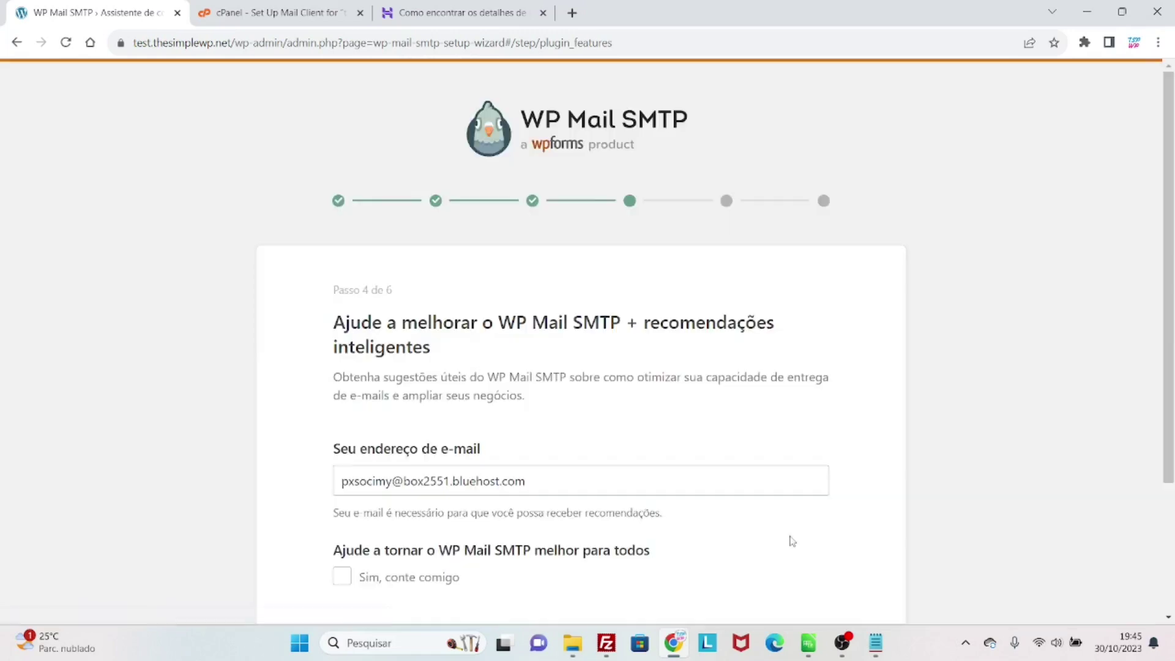
- Skip the remaining wizard steps, including the license key, and finish the configuration
{"action": "scroll", "coordinate": [667, 487], "scroll_direction": "down", "scroll_amount": 1}
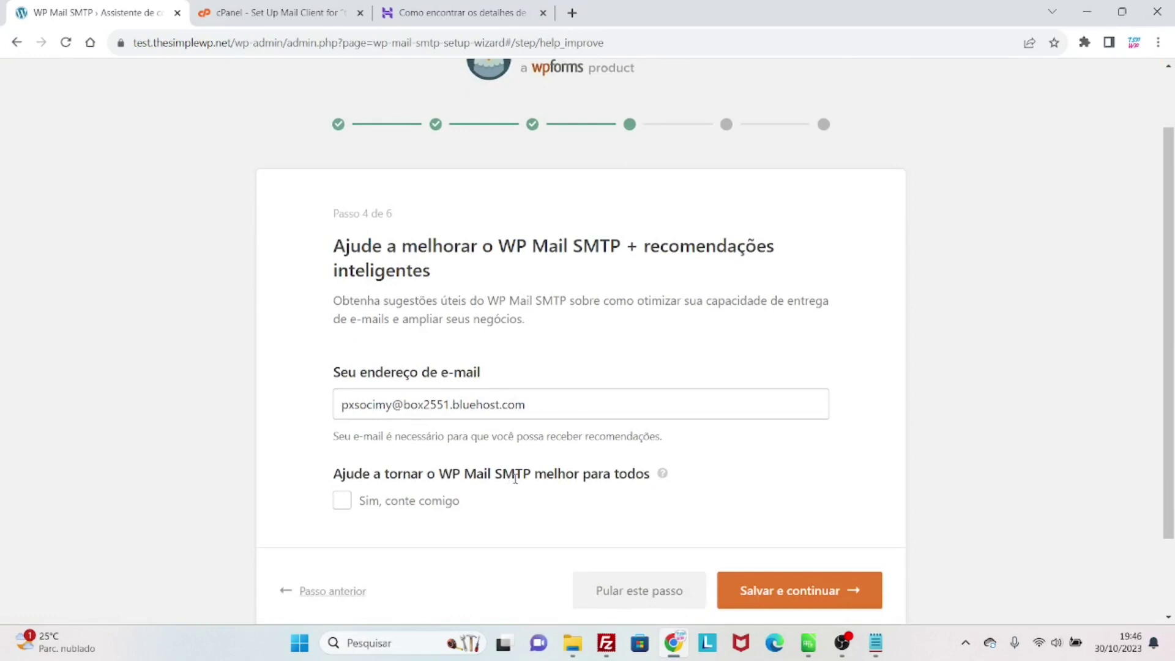
{"action": "scroll", "coordinate": [514, 479], "scroll_direction": "down", "scroll_amount": 2}
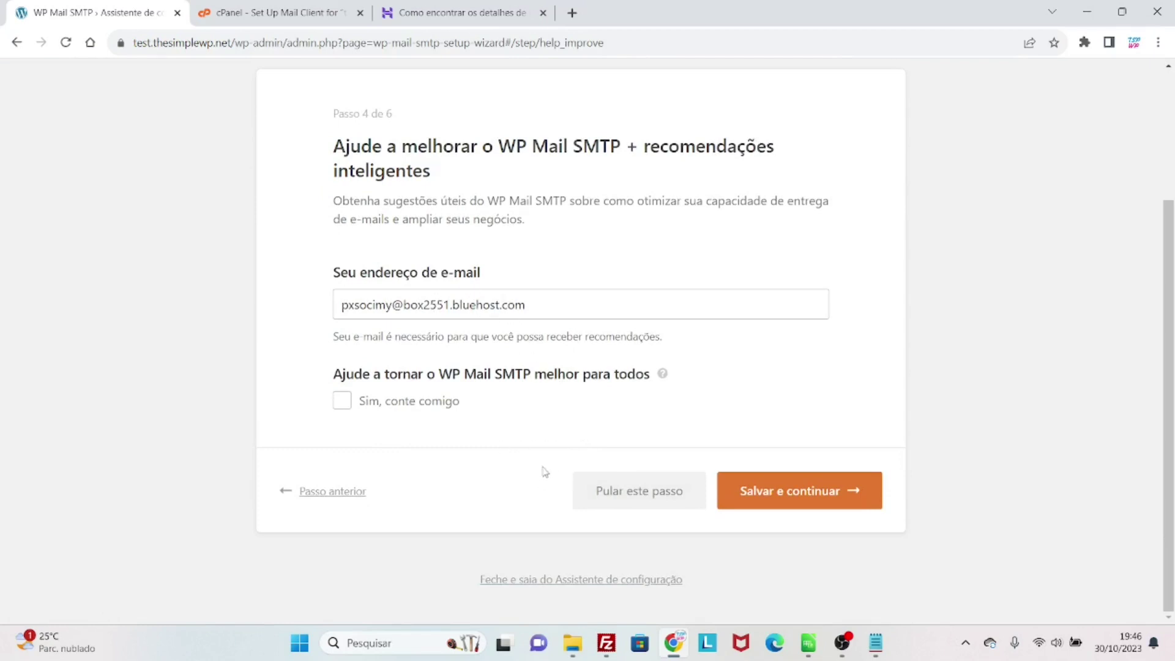
{"action": "left_click", "coordinate": [606, 503]}
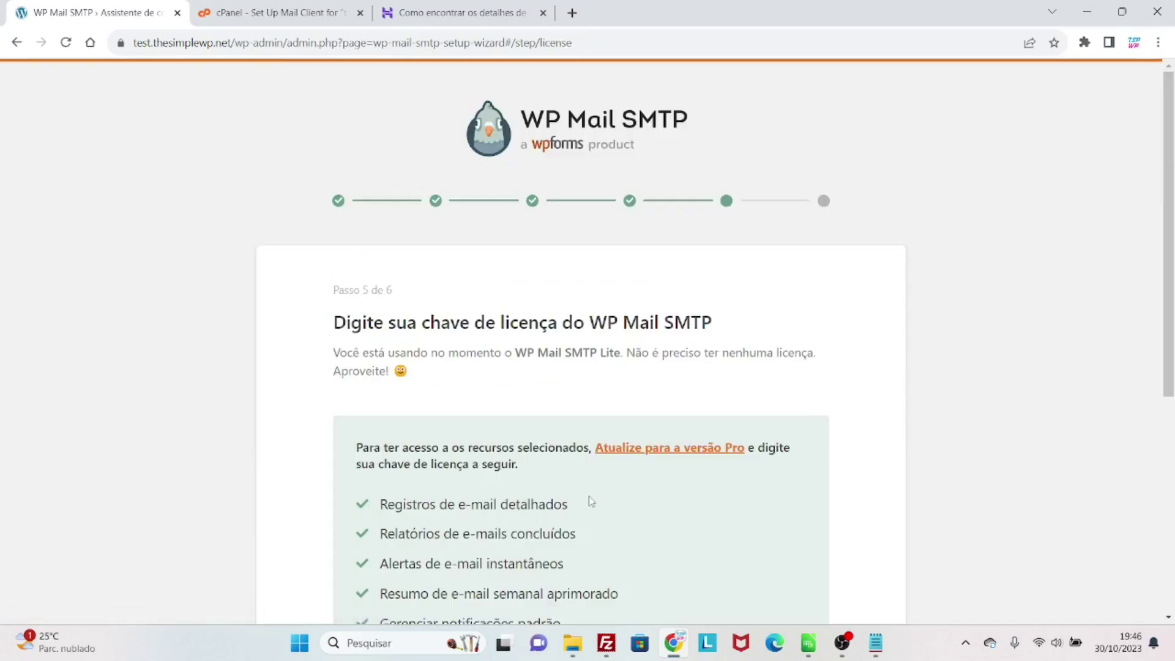
{"action": "scroll", "coordinate": [587, 498], "scroll_direction": "down", "scroll_amount": 6}
{"action": "scroll", "coordinate": [585, 504], "scroll_direction": "up", "scroll_amount": 3}
{"action": "scroll", "coordinate": [587, 505], "scroll_direction": "down", "scroll_amount": 3}
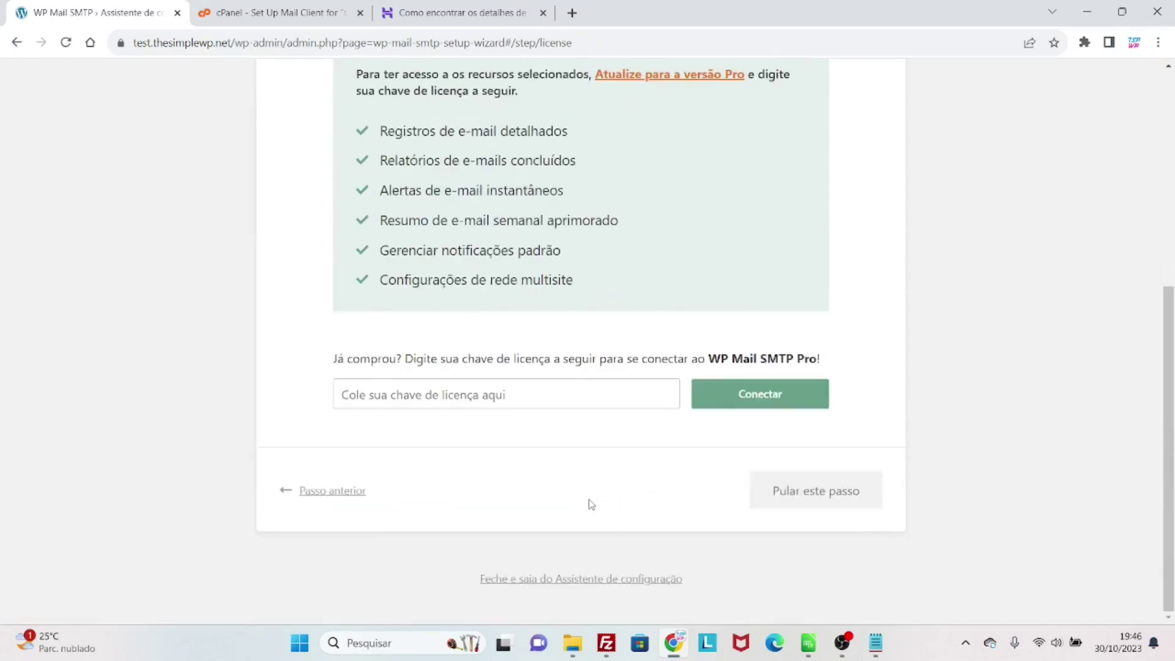
{"action": "left_click", "coordinate": [780, 499]}
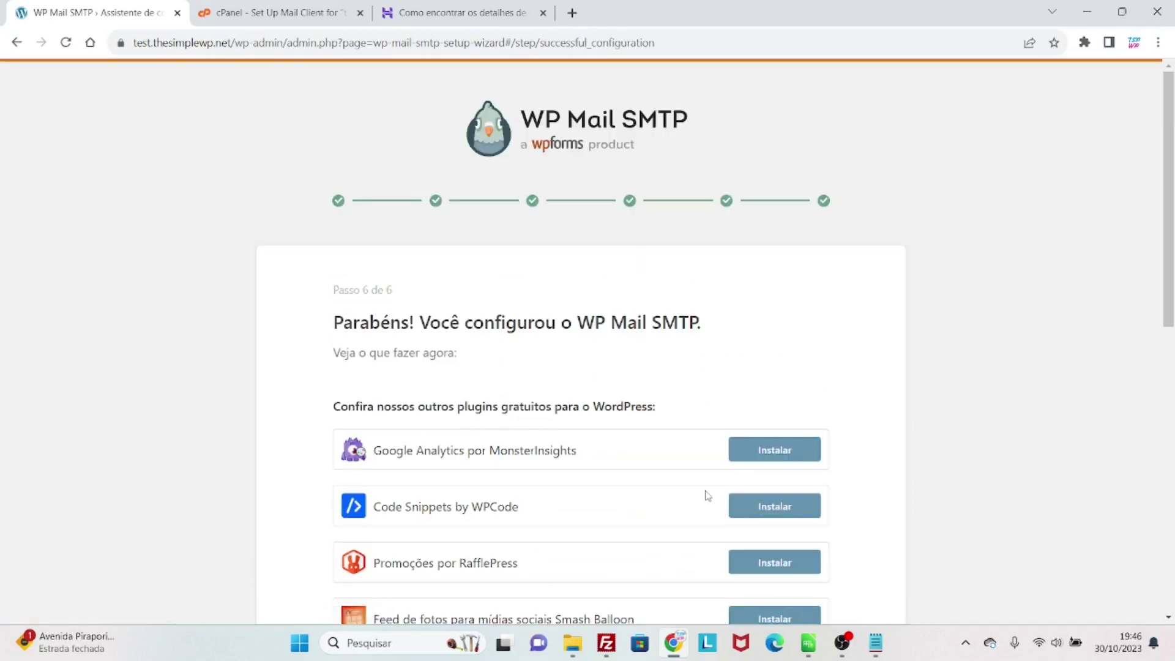
{"action": "scroll", "coordinate": [708, 496], "scroll_direction": "down", "scroll_amount": 10}
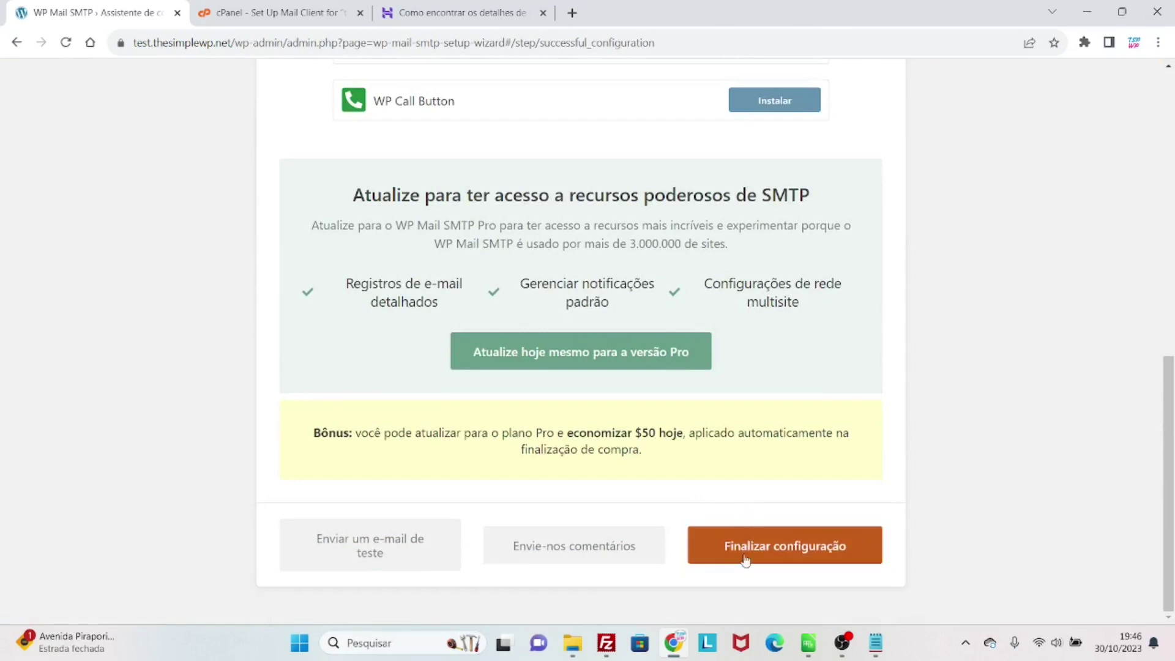
{"action": "left_click", "coordinate": [757, 561]}
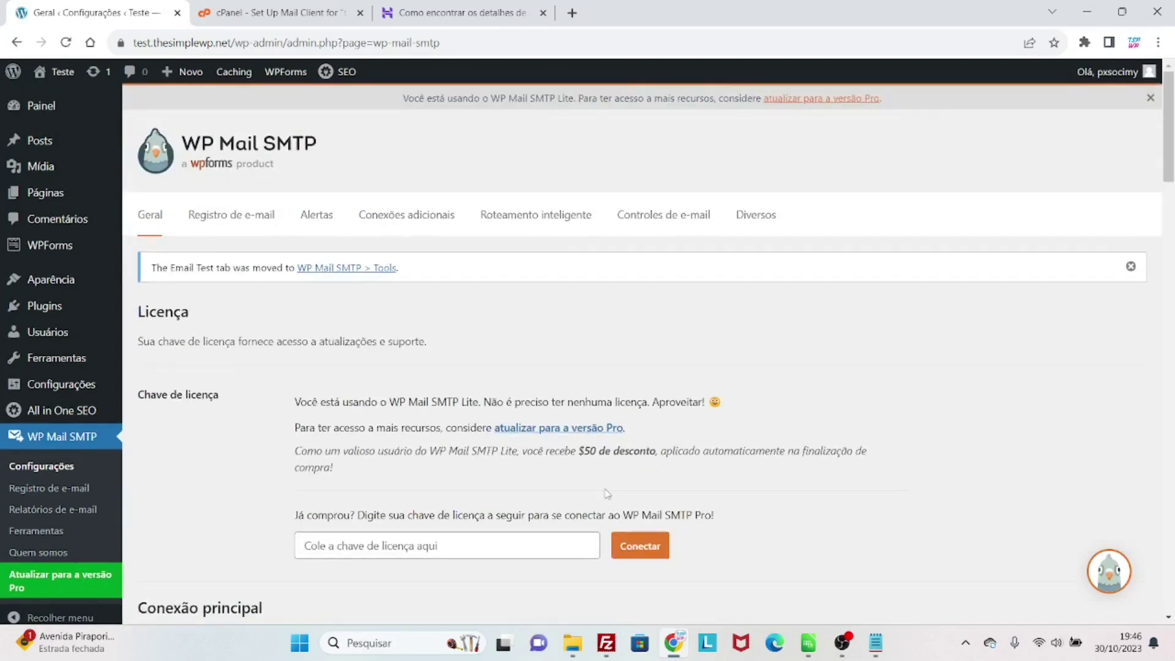
- Open WP Mail SMTP Ferramentas and clear the default Enviar para recipient address
{"action": "scroll", "coordinate": [606, 494], "scroll_direction": "down", "scroll_amount": 15}
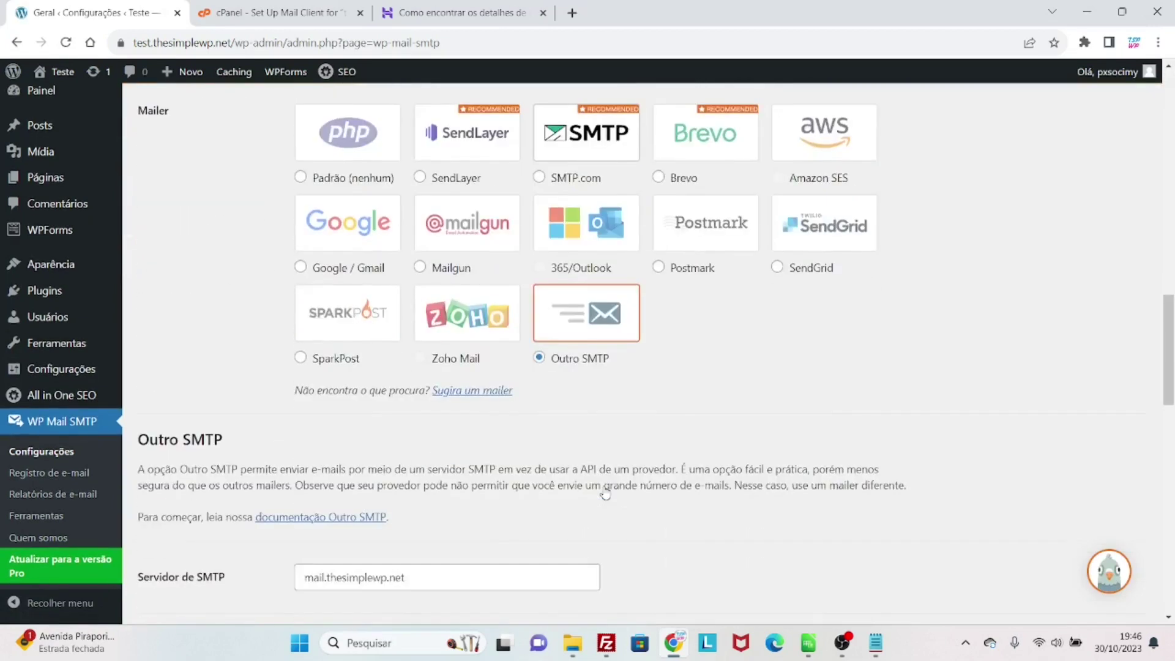
{"action": "scroll", "coordinate": [605, 493], "scroll_direction": "down", "scroll_amount": 11}
{"action": "scroll", "coordinate": [605, 503], "scroll_direction": "down", "scroll_amount": 7}
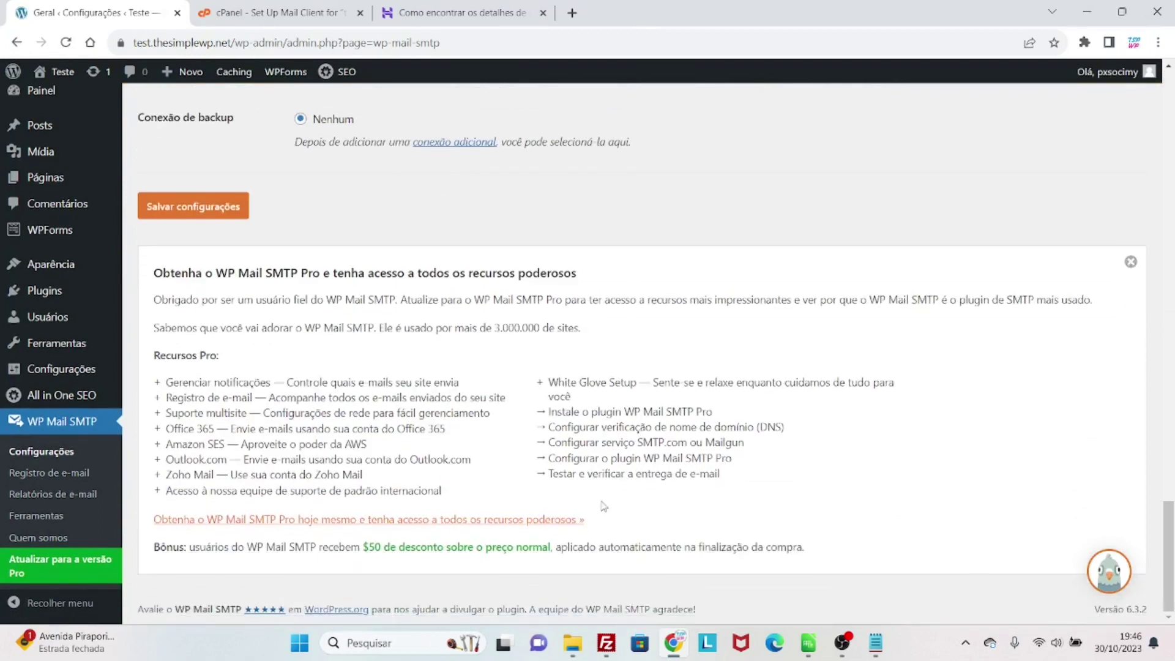
{"action": "left_click", "coordinate": [53, 517]}
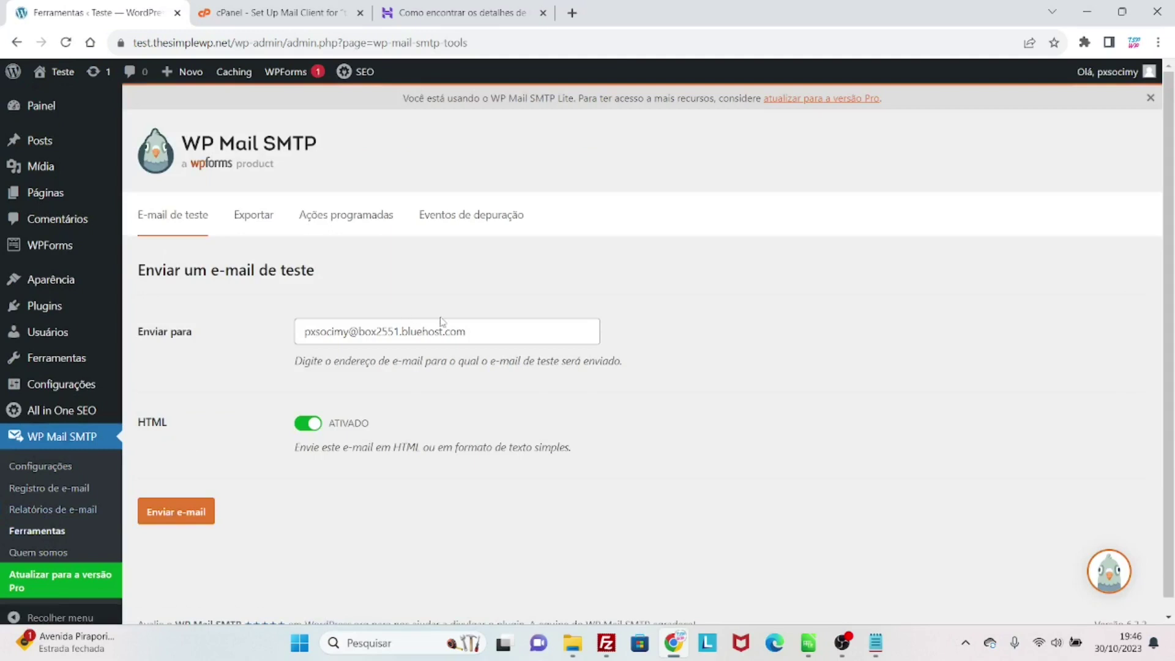
{"action": "left_click", "coordinate": [442, 323]}
{"action": "triple_click", "coordinate": [444, 325]}
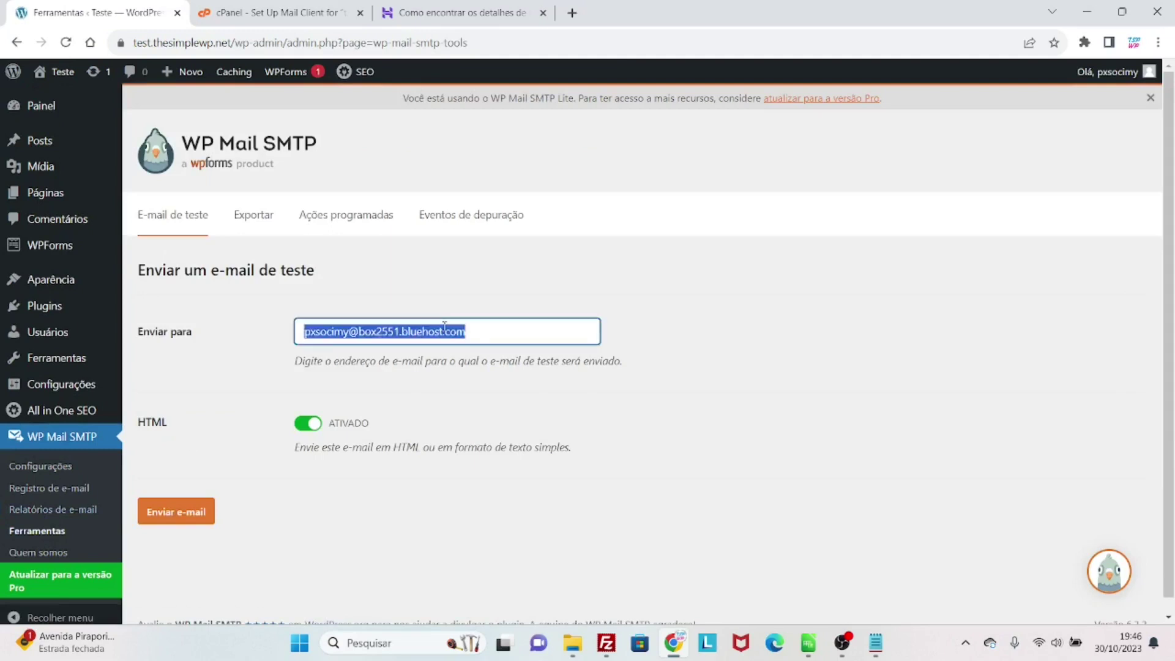
{"action": "key", "text": "BackSpace"}
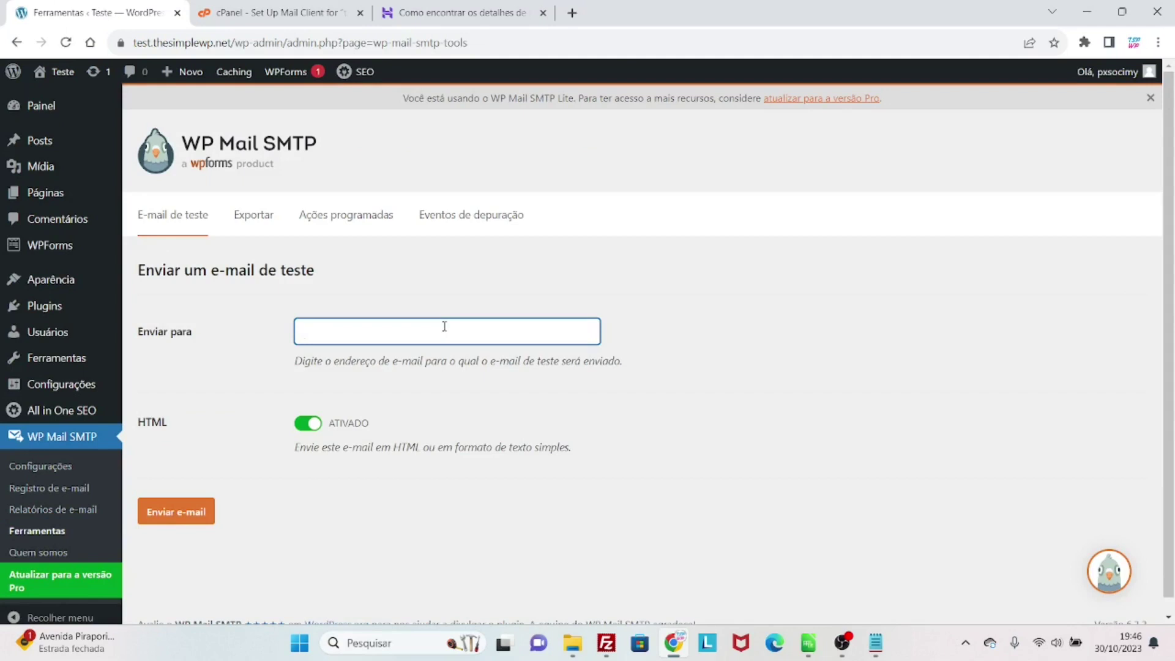
- Paste the cPanel mail account address as the test email recipient
{"action": "left_click", "coordinate": [319, 17]}
{"action": "scroll", "coordinate": [387, 309], "scroll_direction": "up", "scroll_amount": 10}
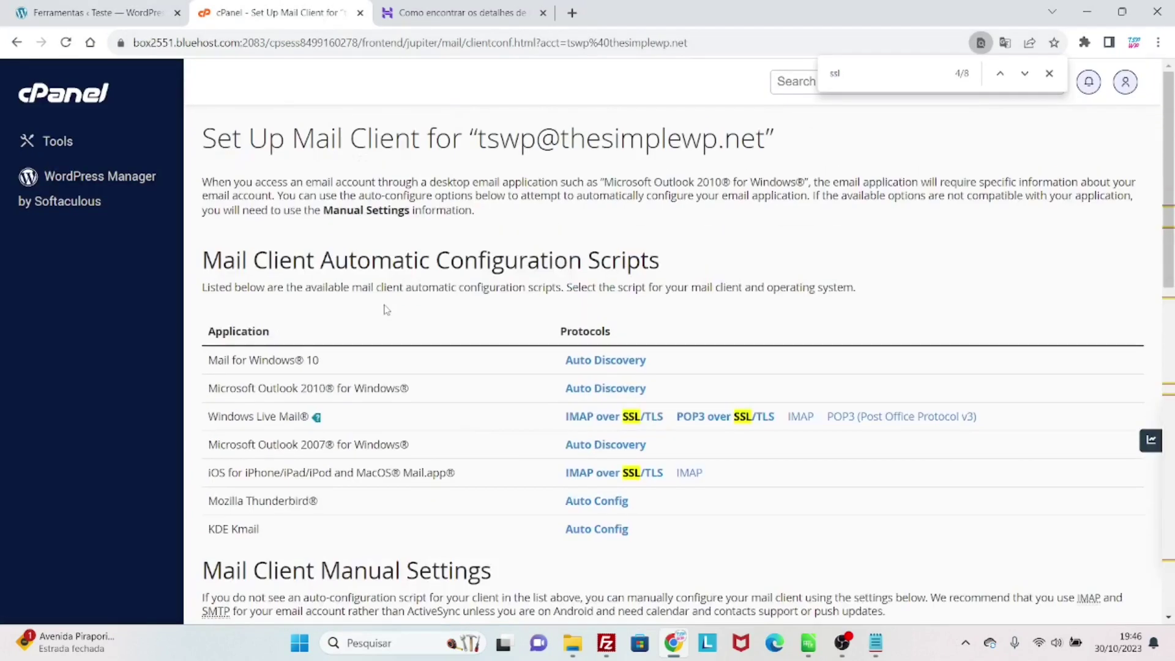
{"action": "scroll", "coordinate": [388, 308], "scroll_direction": "down", "scroll_amount": 10}
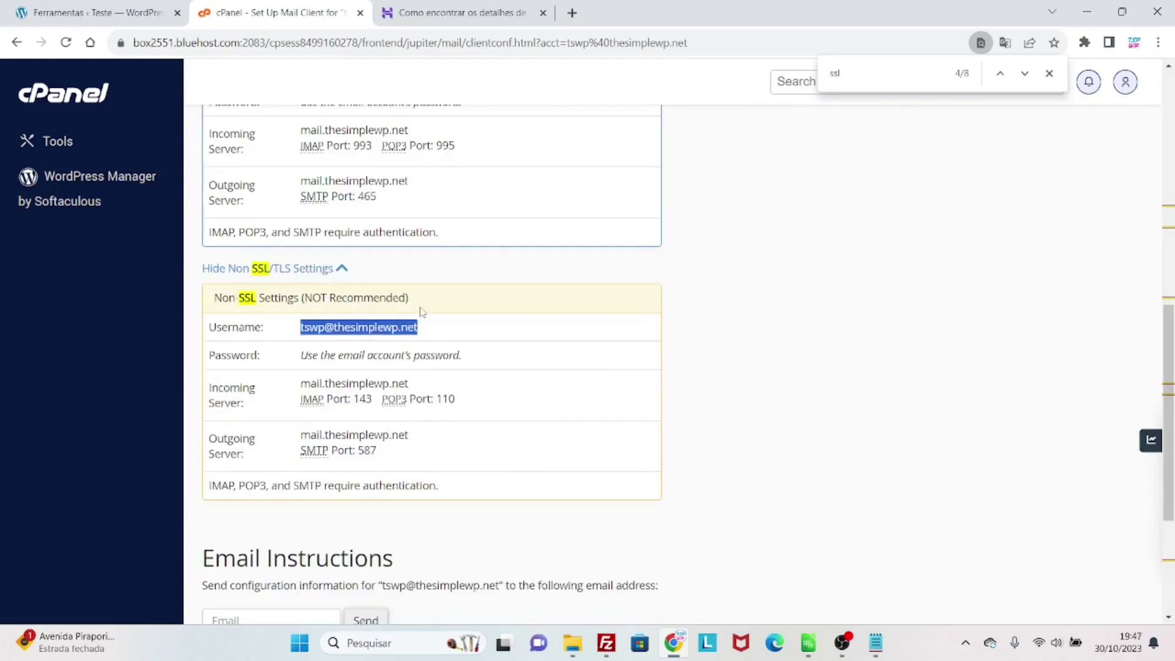
{"action": "scroll", "coordinate": [422, 312], "scroll_direction": "up", "scroll_amount": 8}
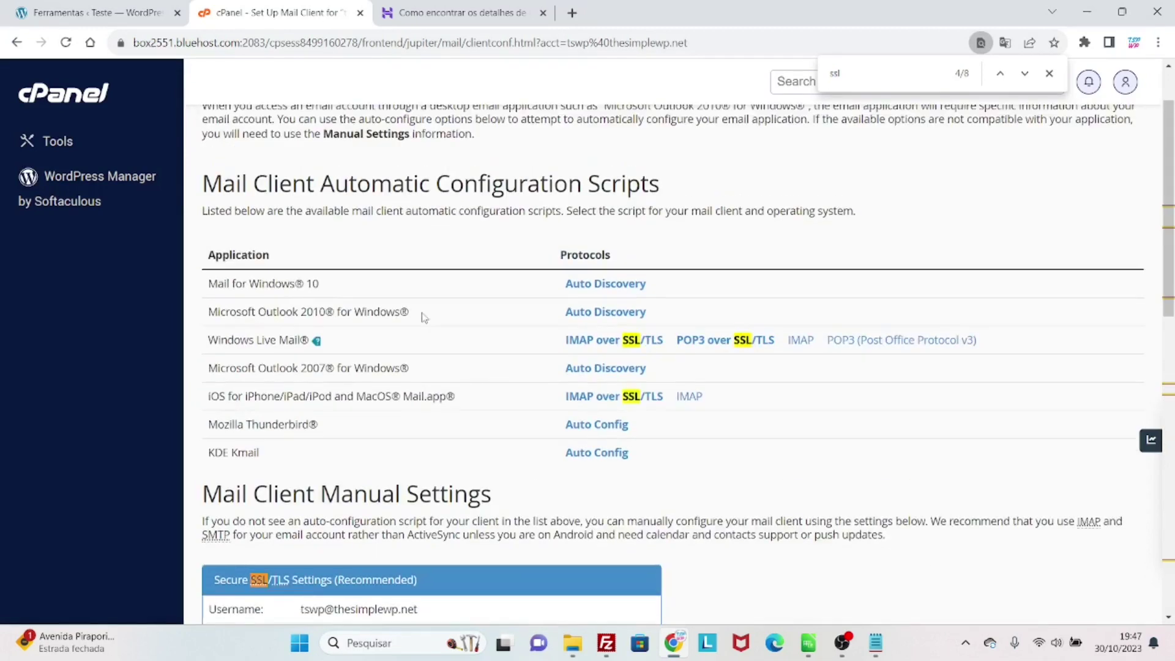
{"action": "left_click", "coordinate": [129, 11]}
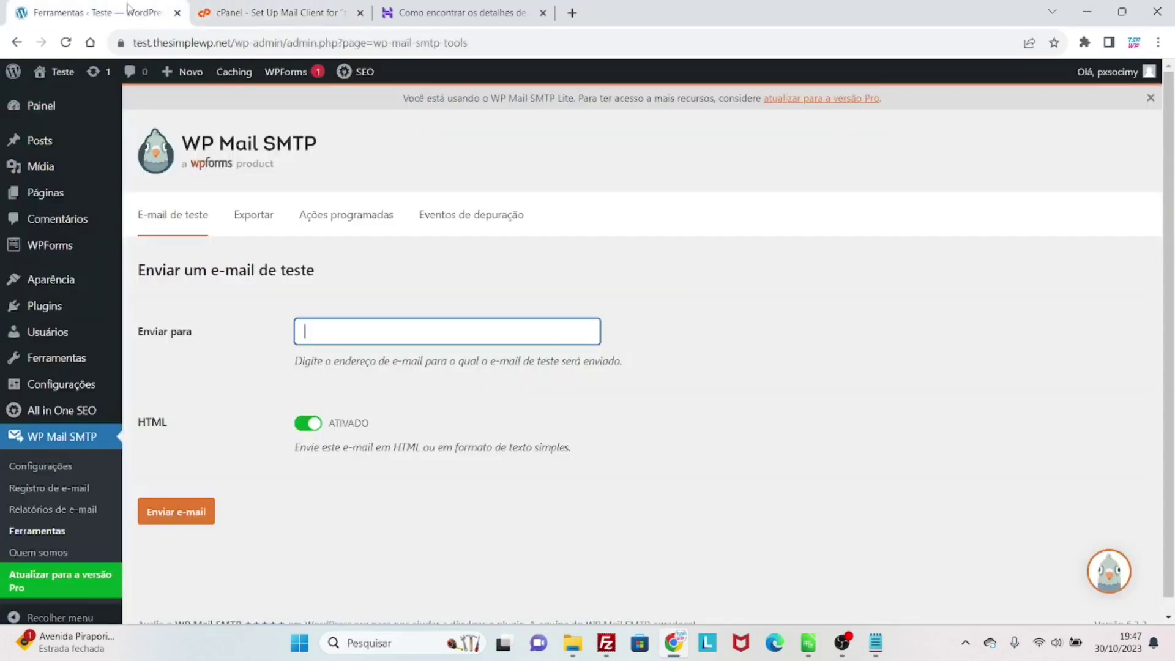
{"action": "key", "text": "ctrl+v"}
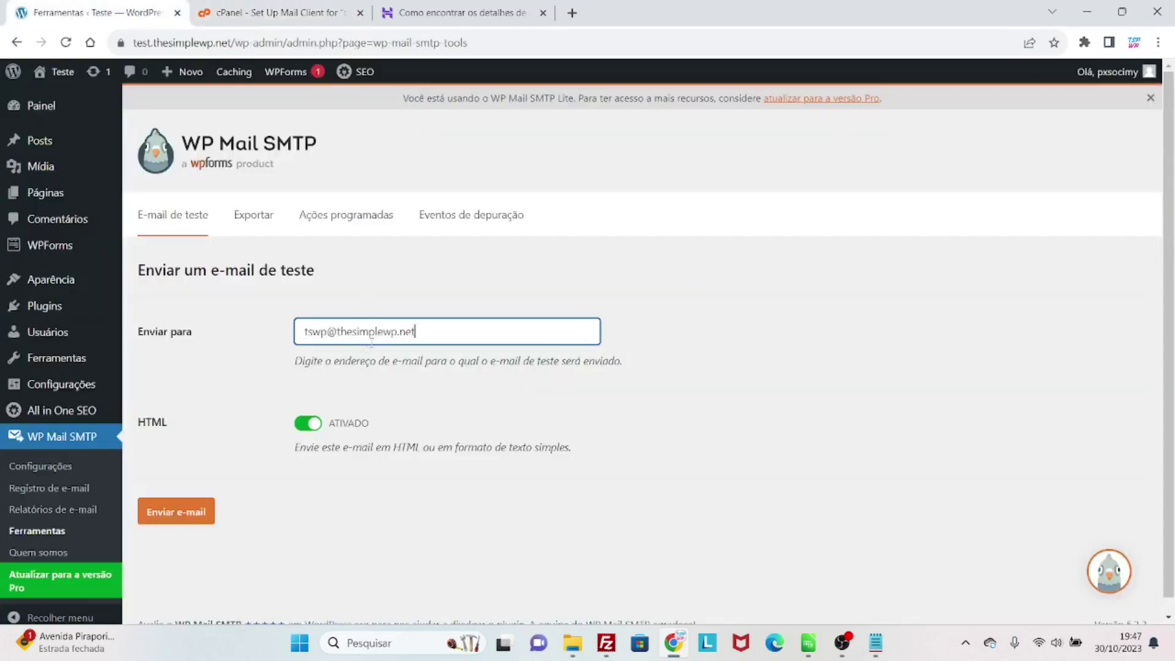
- Send the test email and review the SPF pass and DMARC warning results
{"action": "left_click", "coordinate": [197, 517]}
{"action": "left_click", "coordinate": [198, 517]}
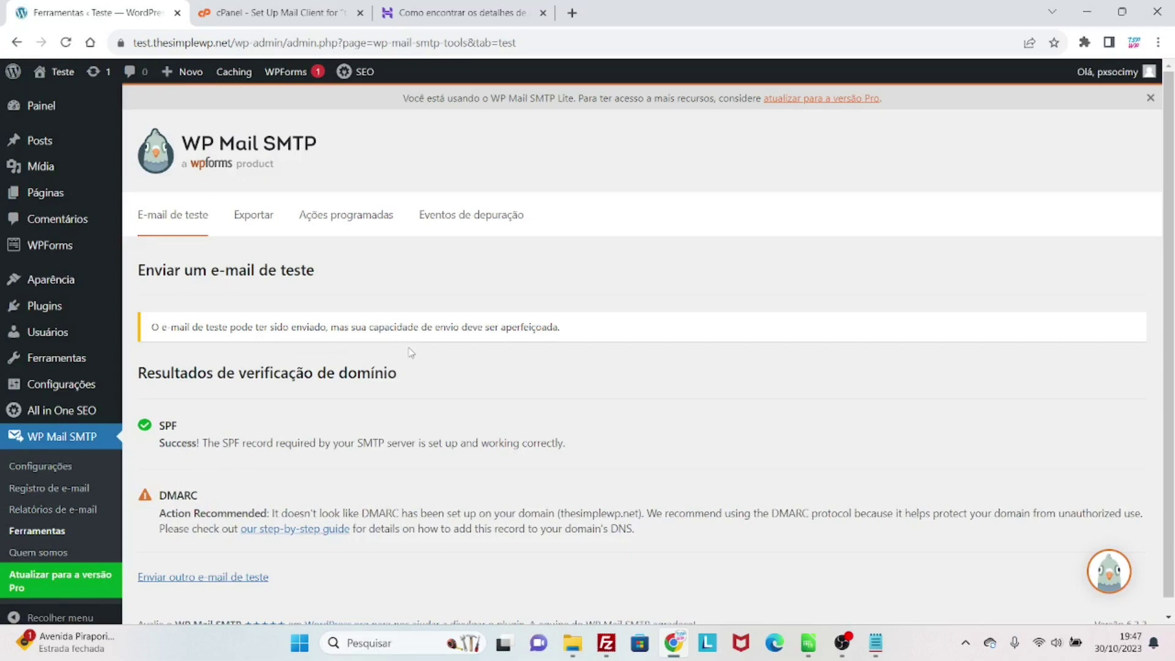
{"action": "scroll", "coordinate": [408, 352], "scroll_direction": "down", "scroll_amount": 1}
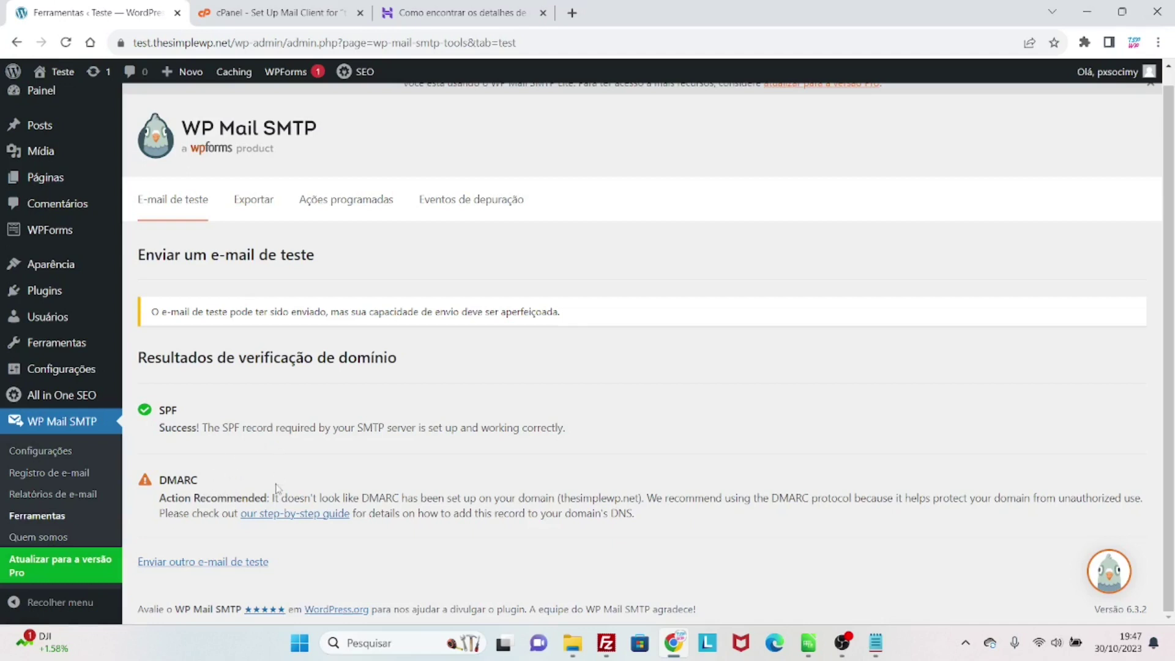
{"action": "left_click_drag", "start_coordinate": [155, 481], "coordinate": [610, 513]}
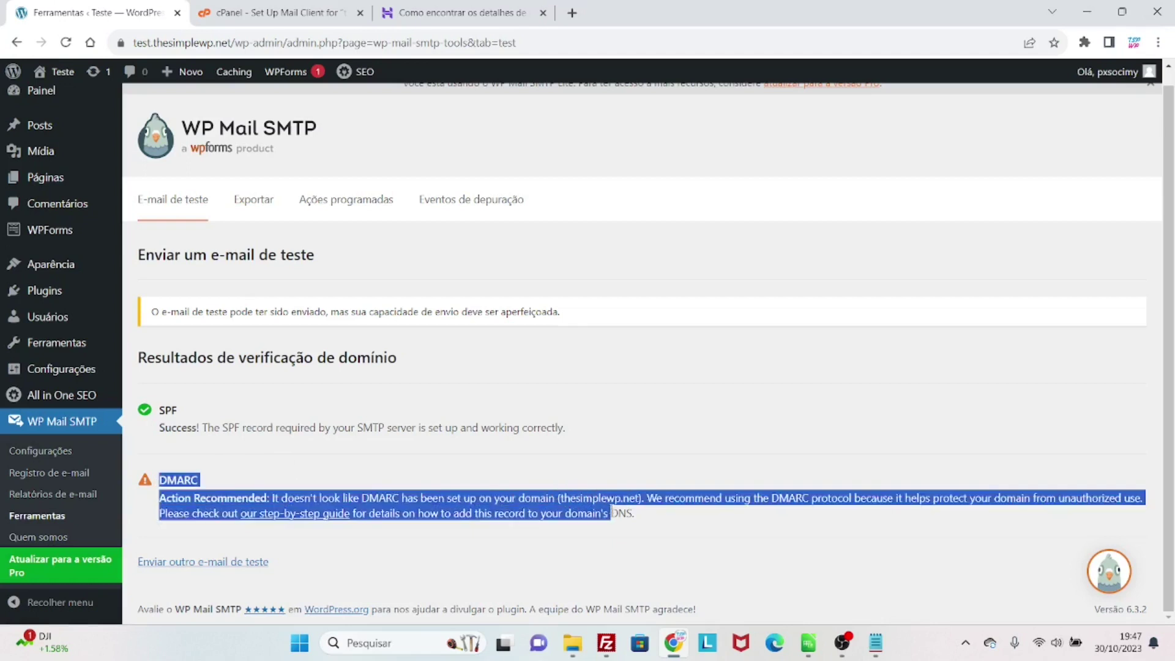
{"action": "left_click", "coordinate": [631, 517]}
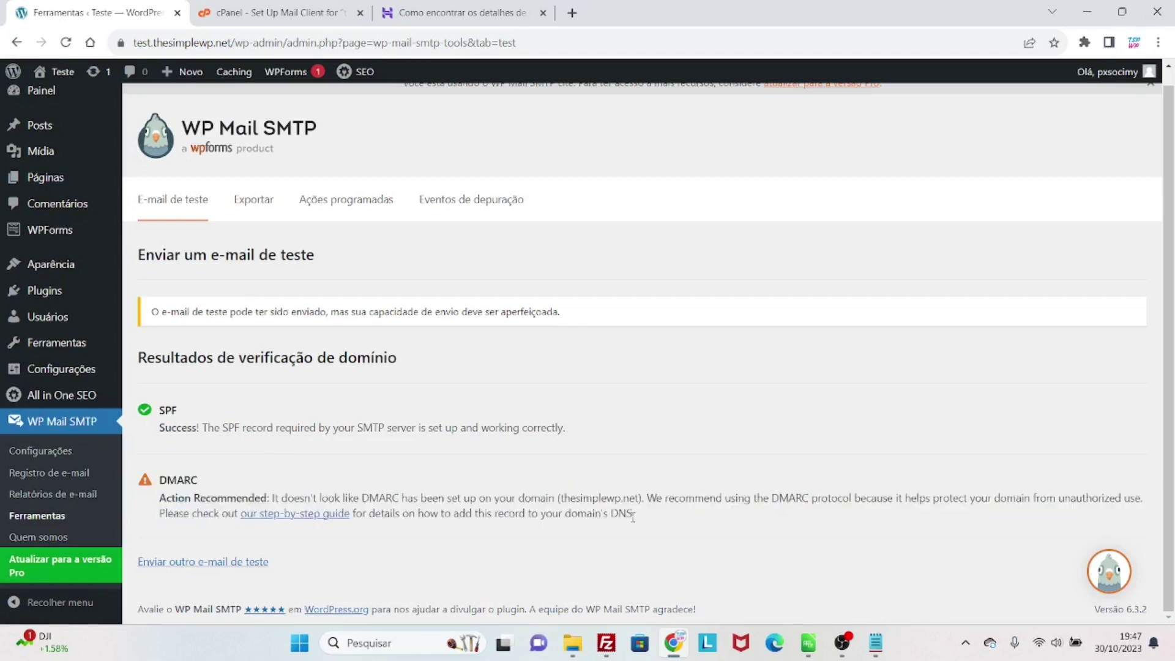
- Open the DMARC step-by-step guide in a new tab, close it, and return to cPanel
{"action": "middle_click", "coordinate": [306, 518]}
{"action": "key", "text": "ctrl+Tab"}
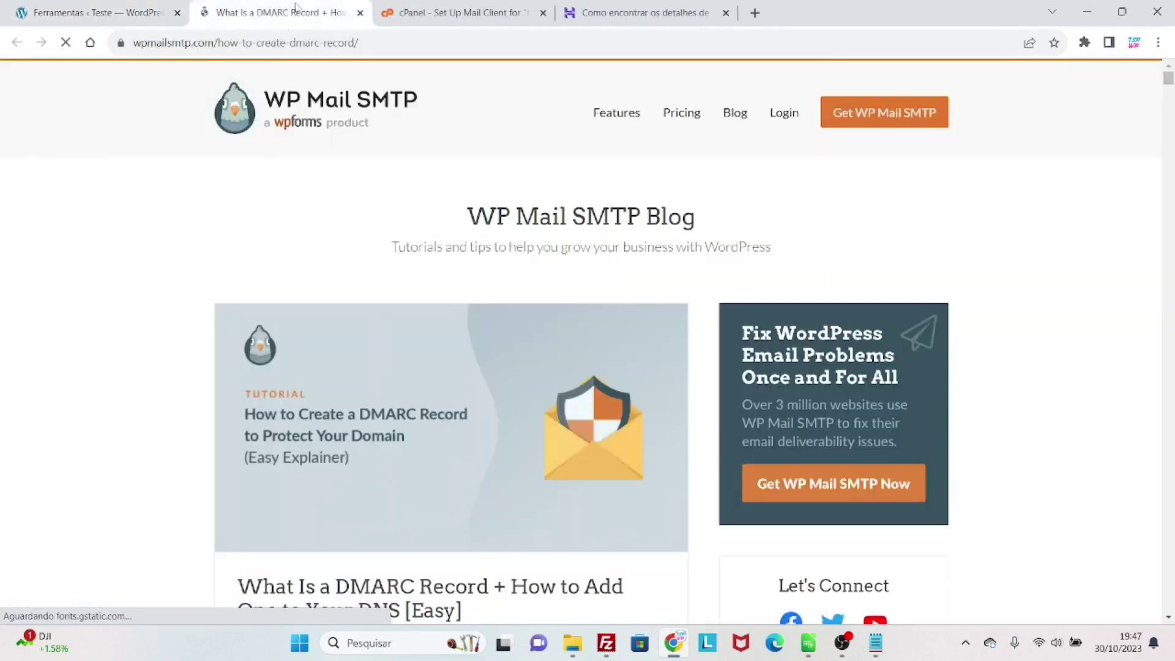
{"action": "key", "text": "ctrl+w"}
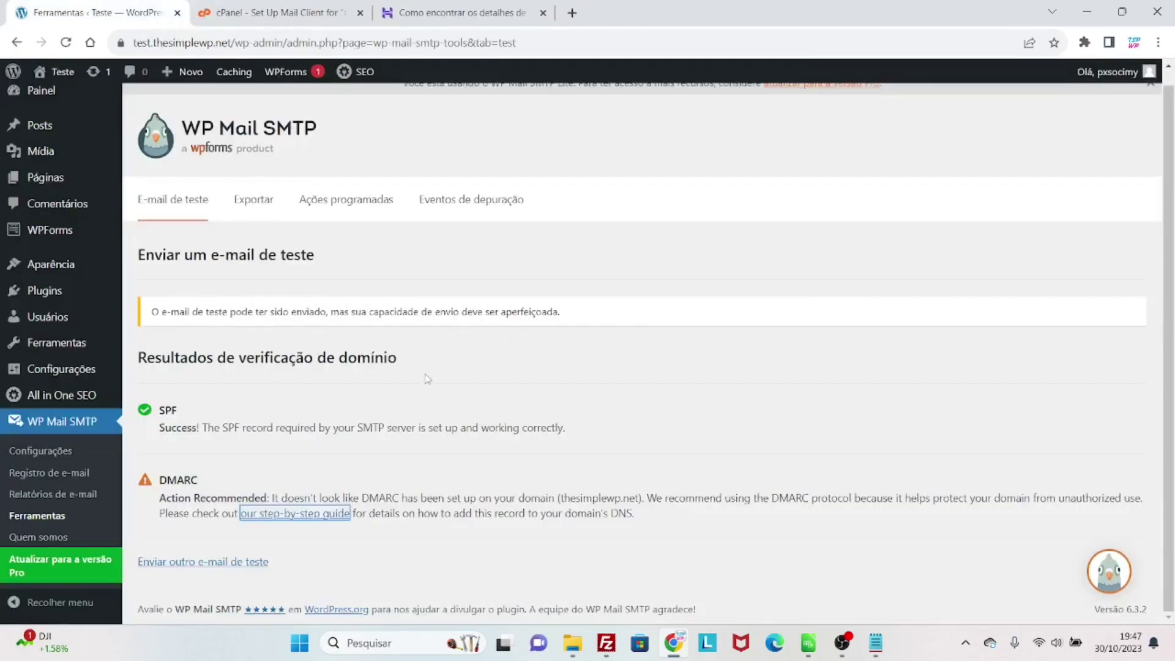
{"action": "left_click", "coordinate": [317, 23]}
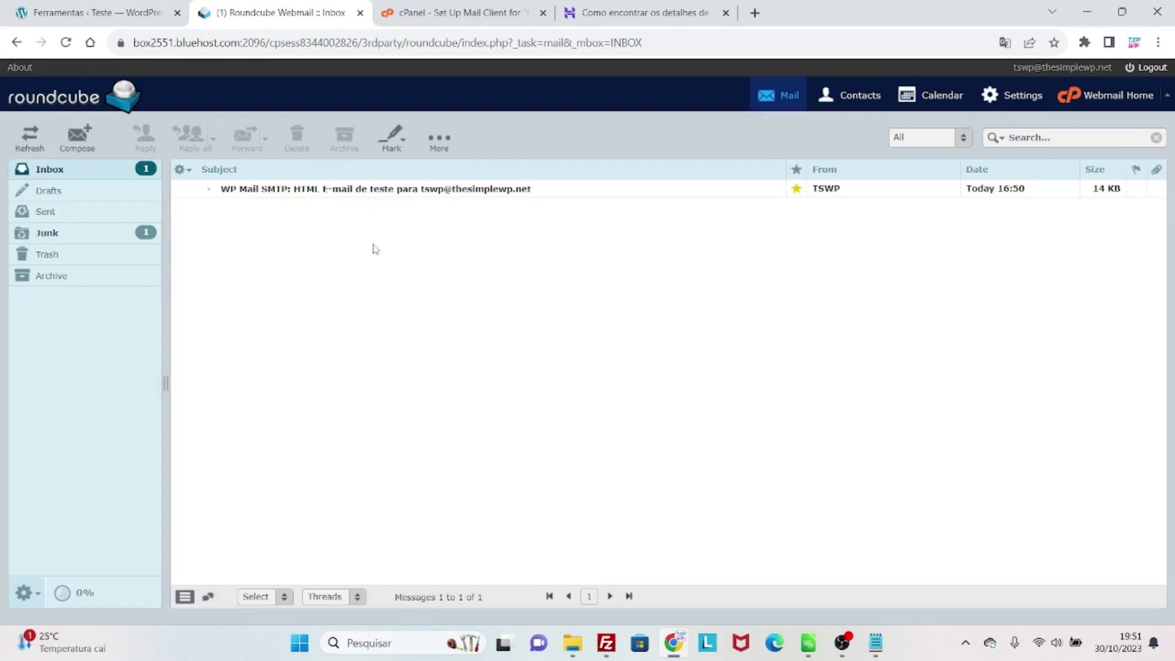
- Open the WP Mail SMTP test message in Roundcube's Inbox and allow its remote images
{"action": "double_click", "coordinate": [353, 195]}
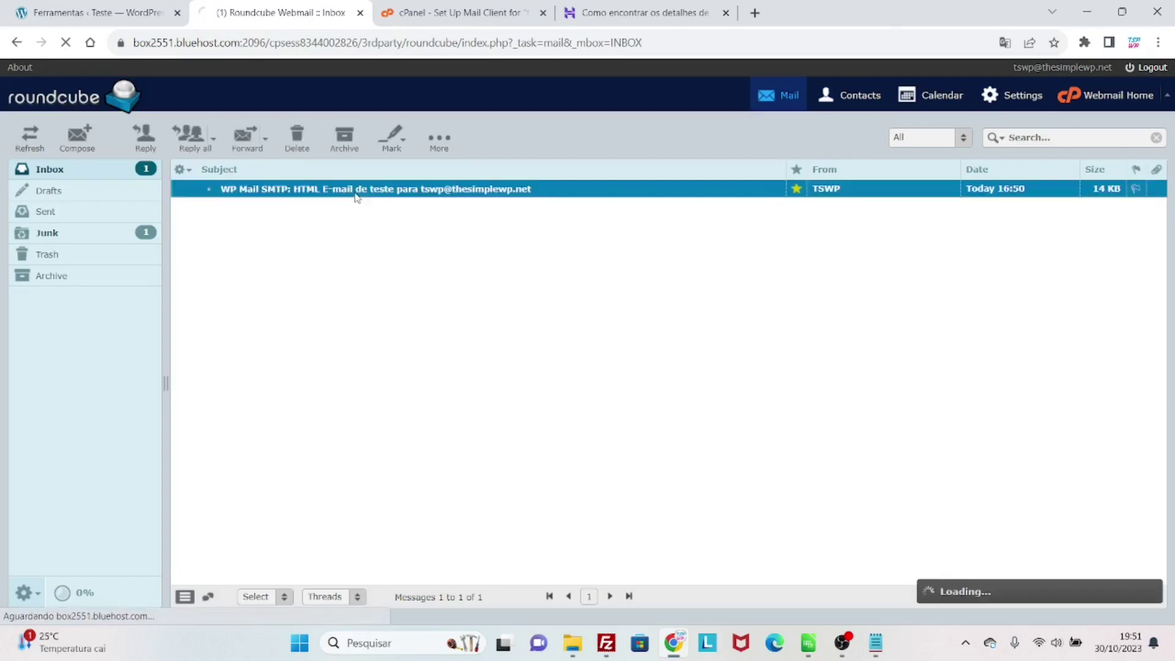
{"action": "scroll", "coordinate": [526, 438], "scroll_direction": "down", "scroll_amount": 5}
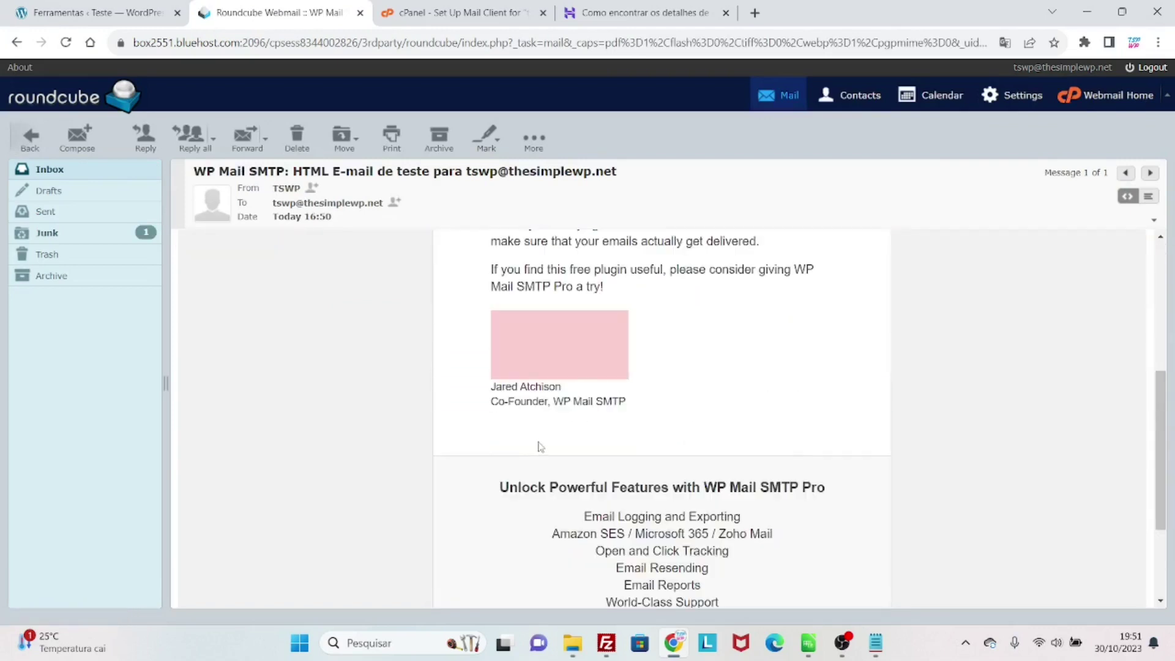
{"action": "scroll", "coordinate": [541, 445], "scroll_direction": "up", "scroll_amount": 4}
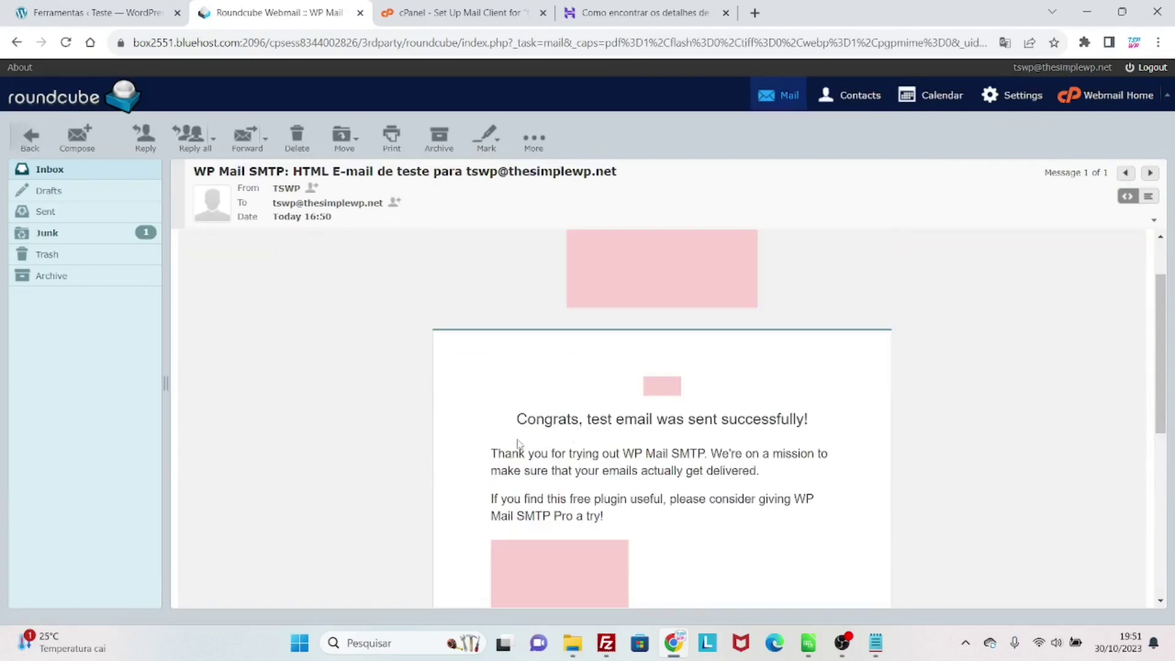
{"action": "scroll", "coordinate": [517, 443], "scroll_direction": "up", "scroll_amount": 1}
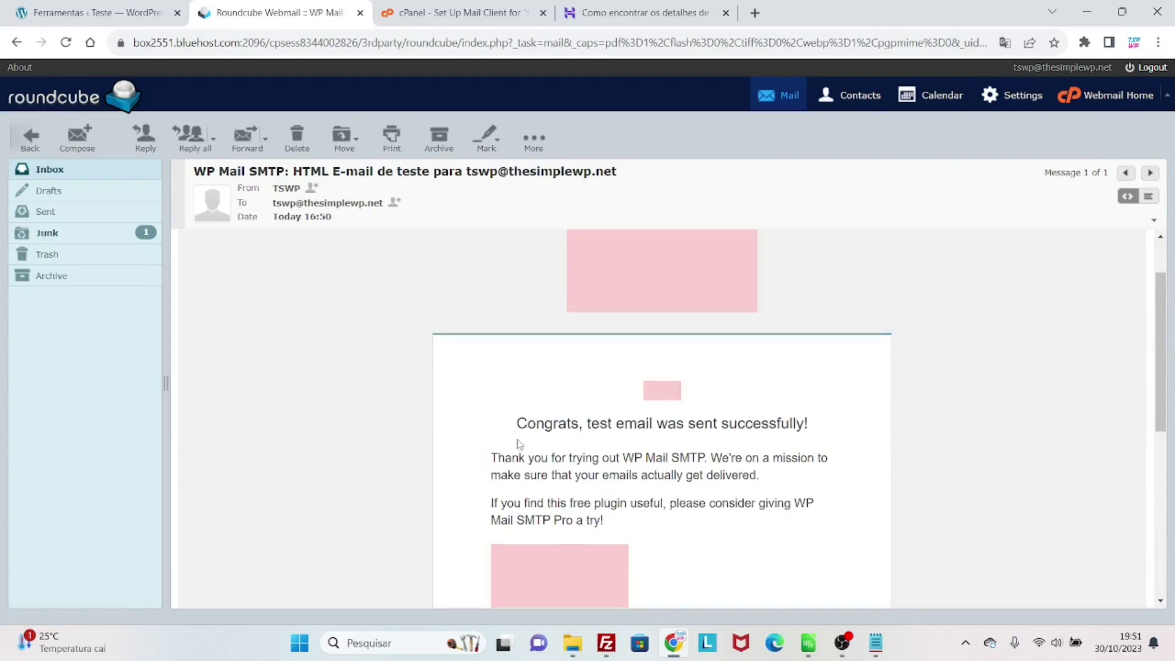
{"action": "left_click", "coordinate": [520, 248]}
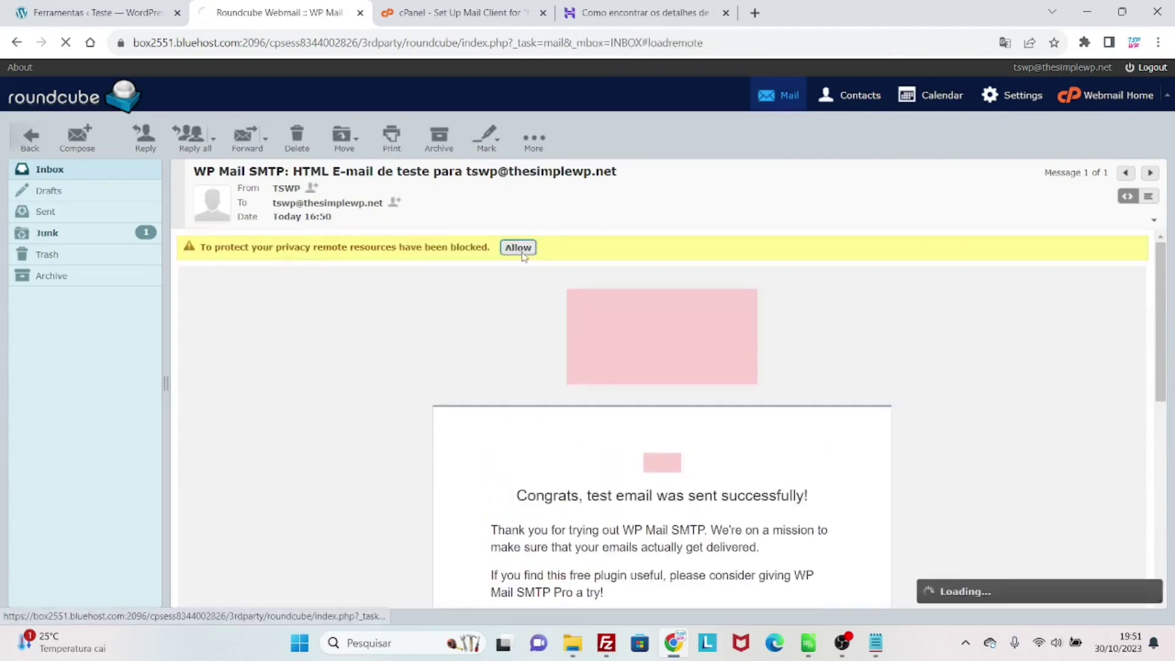
{"action": "scroll", "coordinate": [511, 378], "scroll_direction": "down", "scroll_amount": 5}
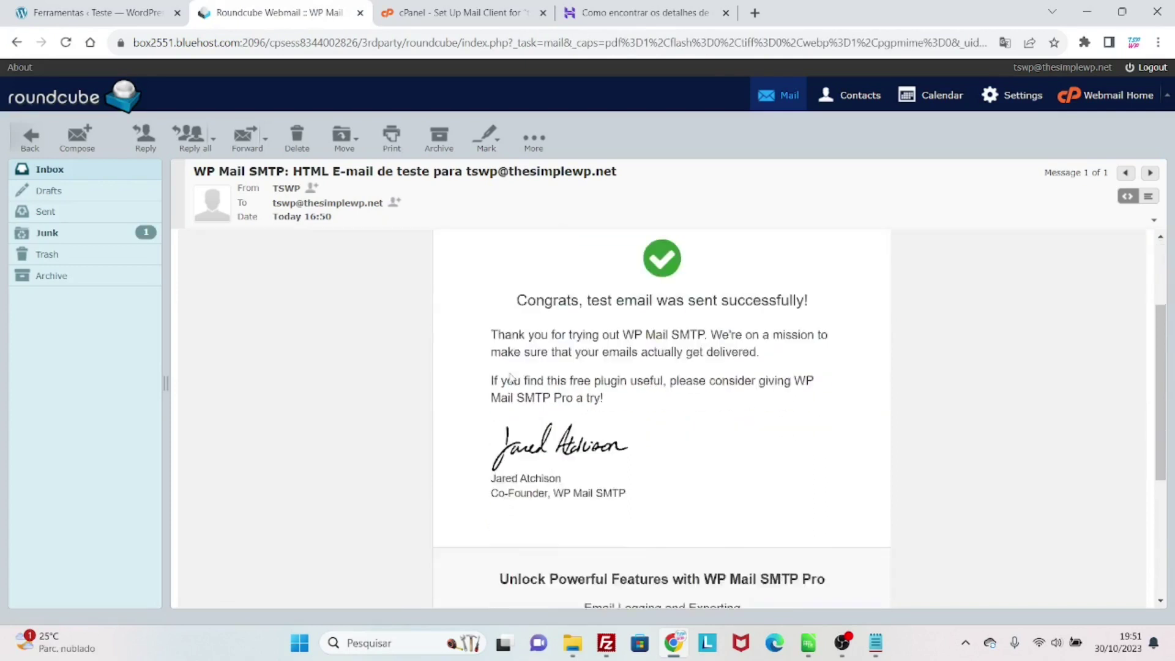
{"action": "scroll", "coordinate": [511, 378], "scroll_direction": "up", "scroll_amount": 5}
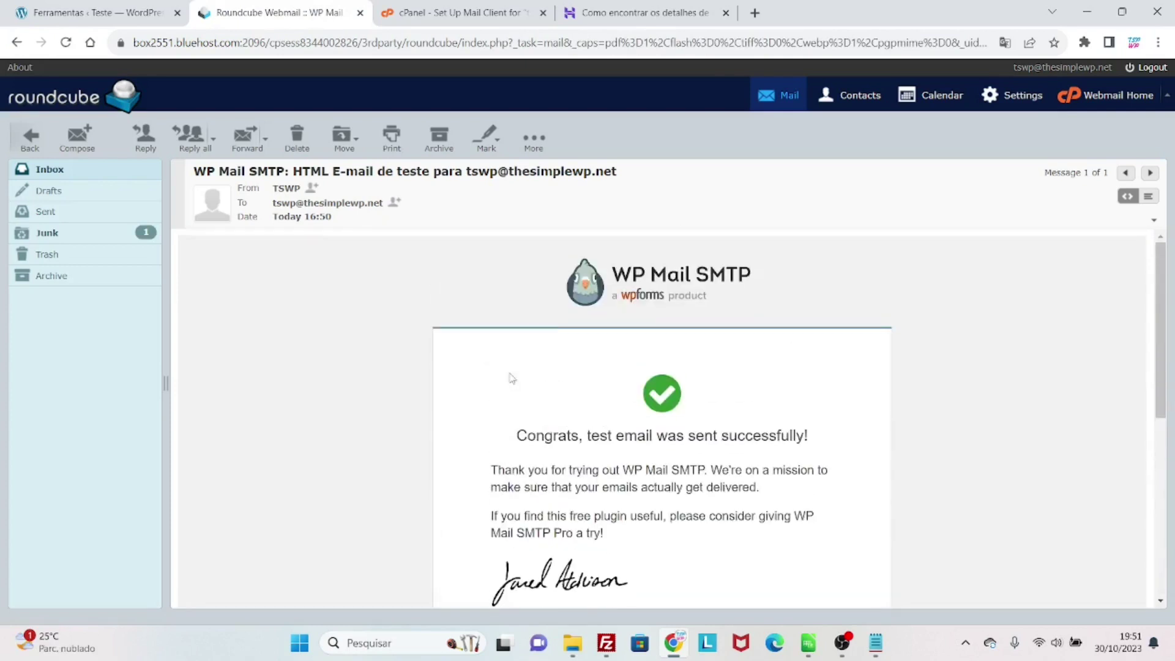